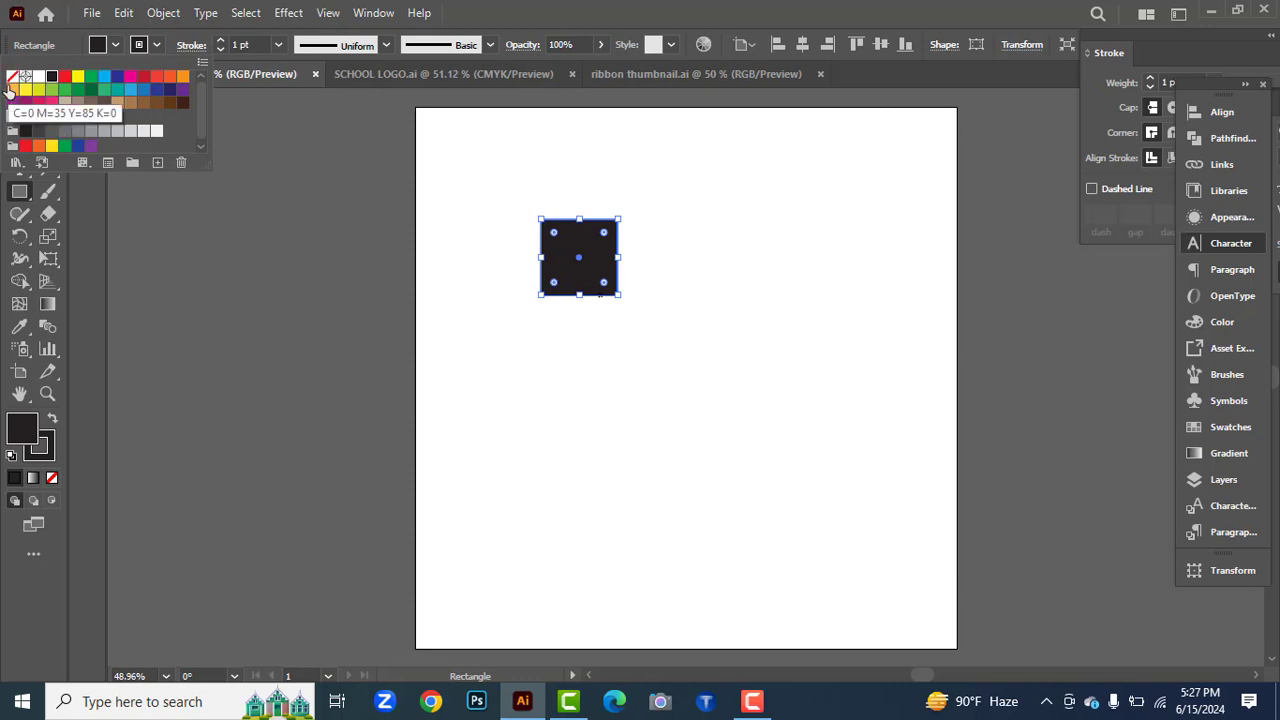
Remove the black square's stroke and rotate it 45 degrees into a diamond.
left_click(12, 76)
left_click(20, 102)
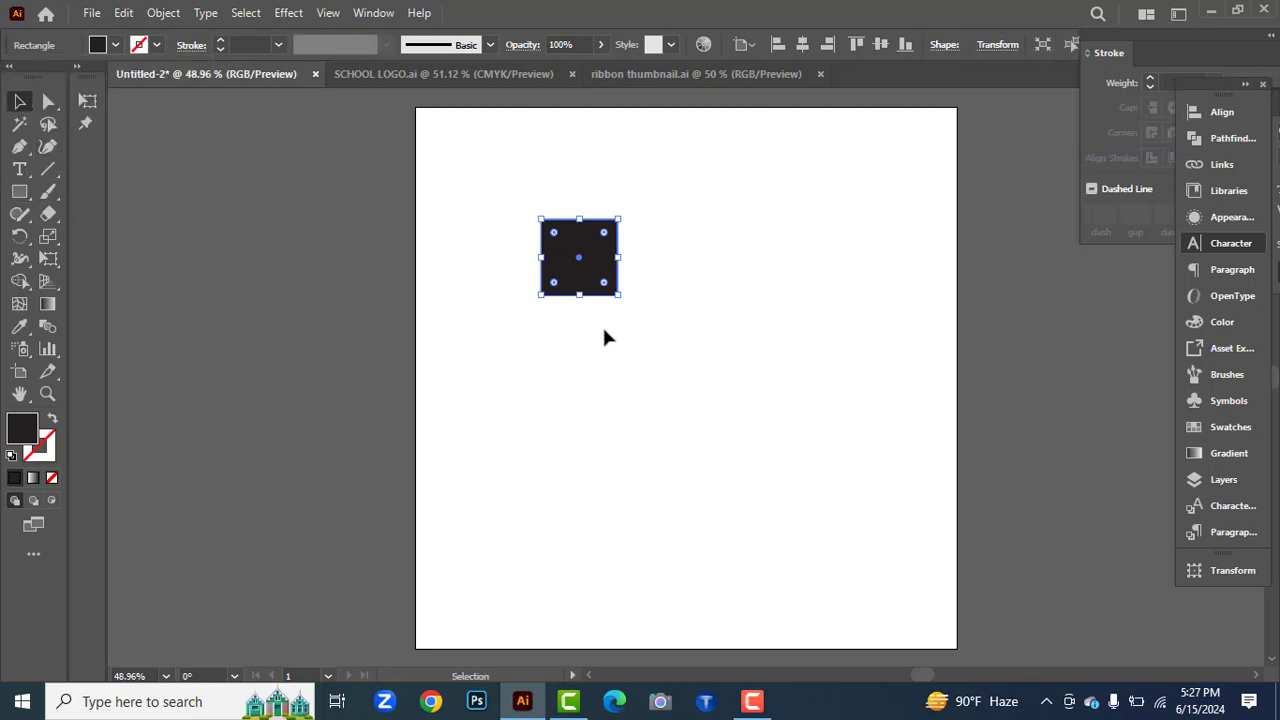
left_click_drag(622, 300, 579, 304)
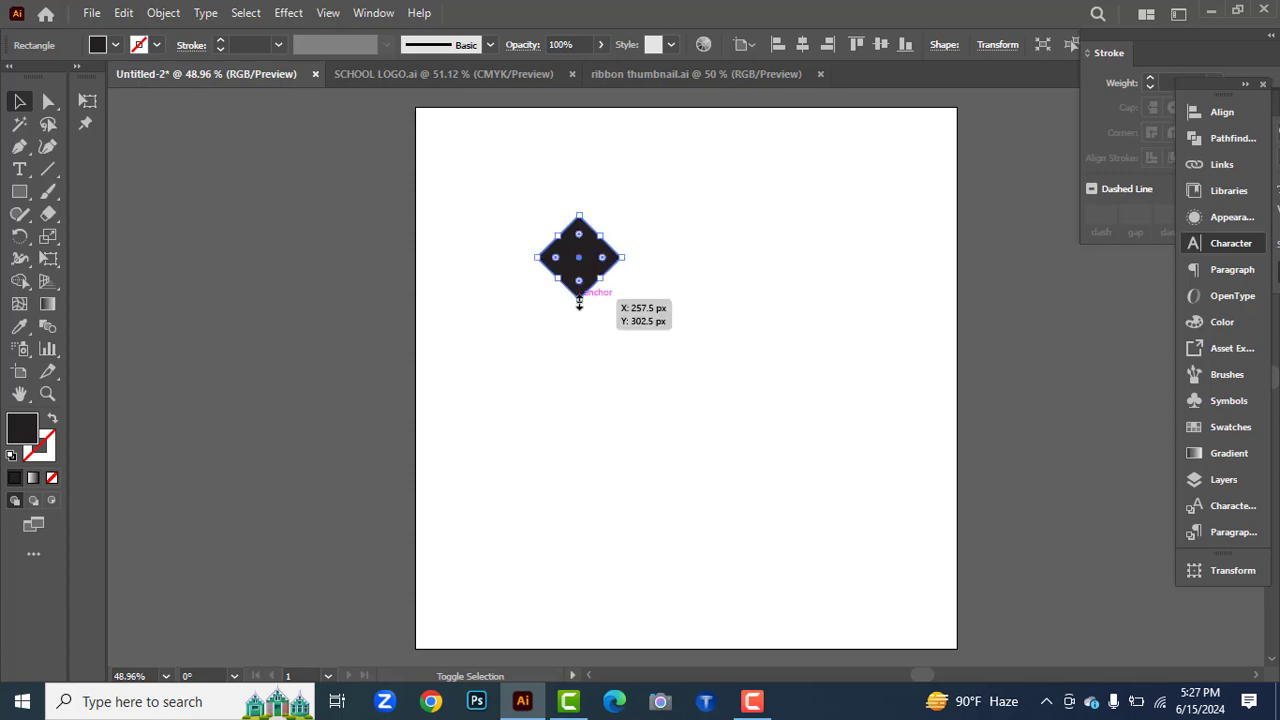
Flatten the diamond by moving its bottom and top anchors inward about 25 px each, and place a copy above and beside it.
left_click(46, 104)
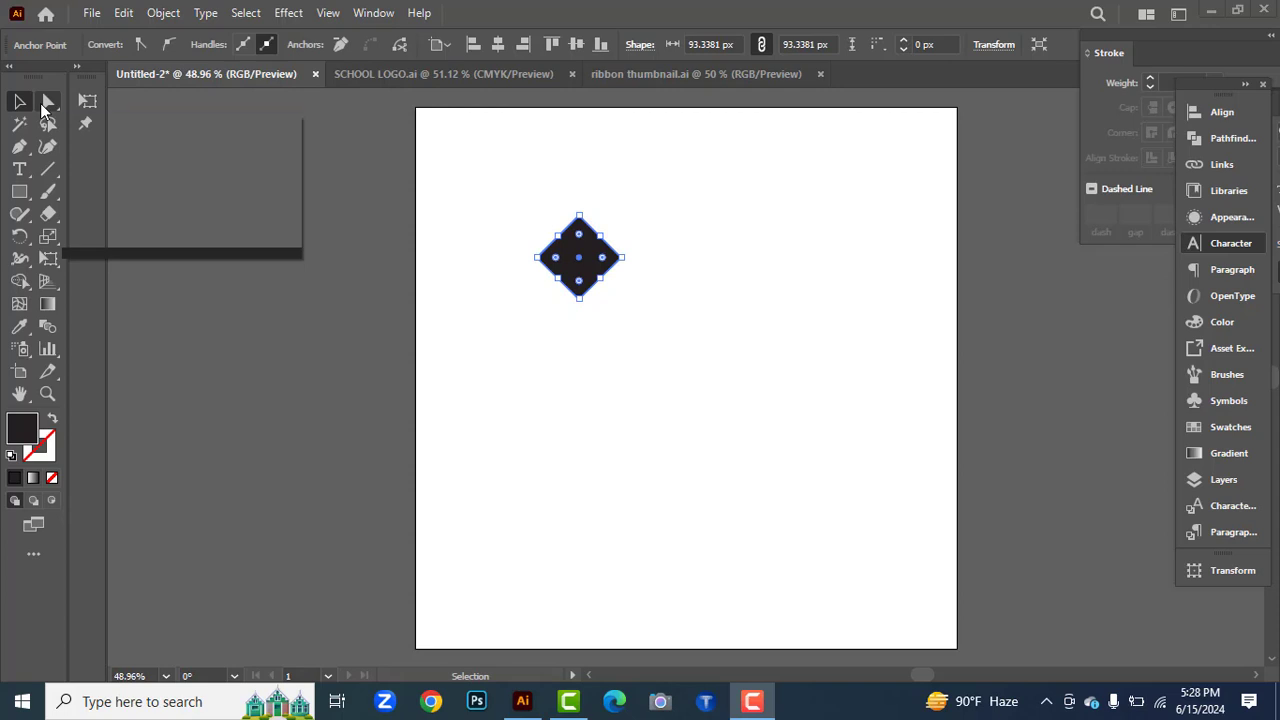
left_click(46, 106)
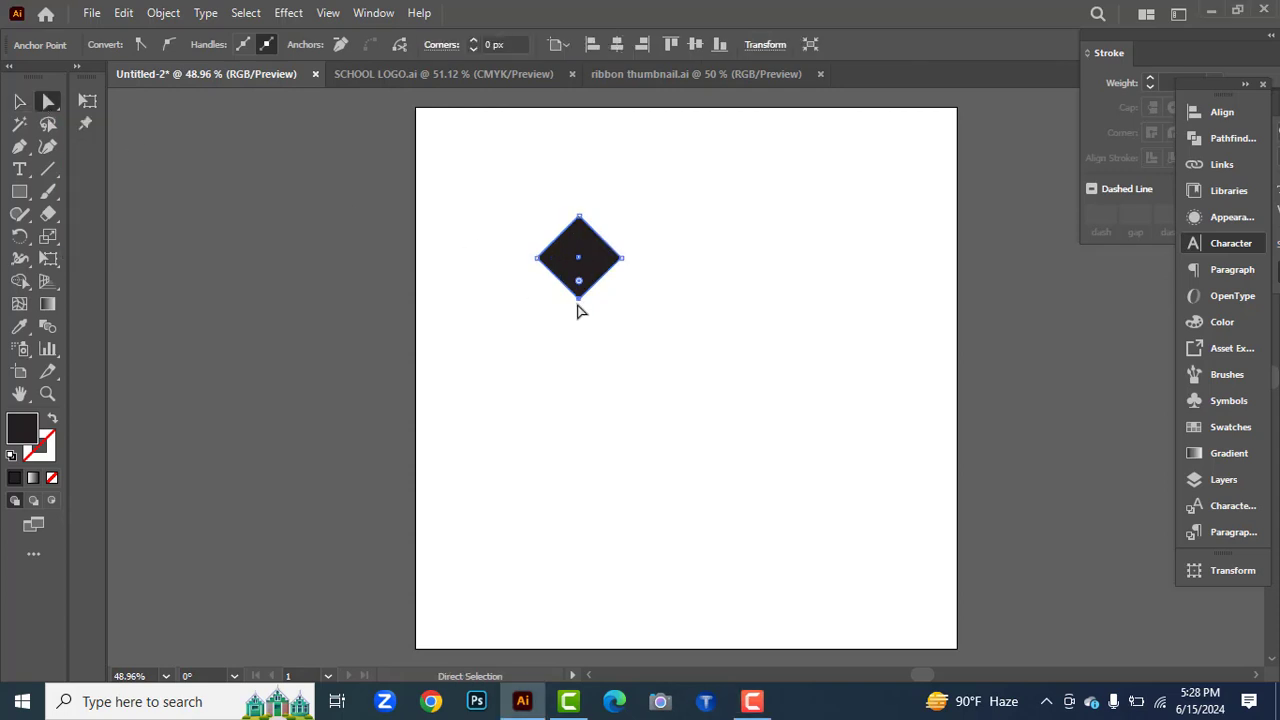
left_click(579, 302)
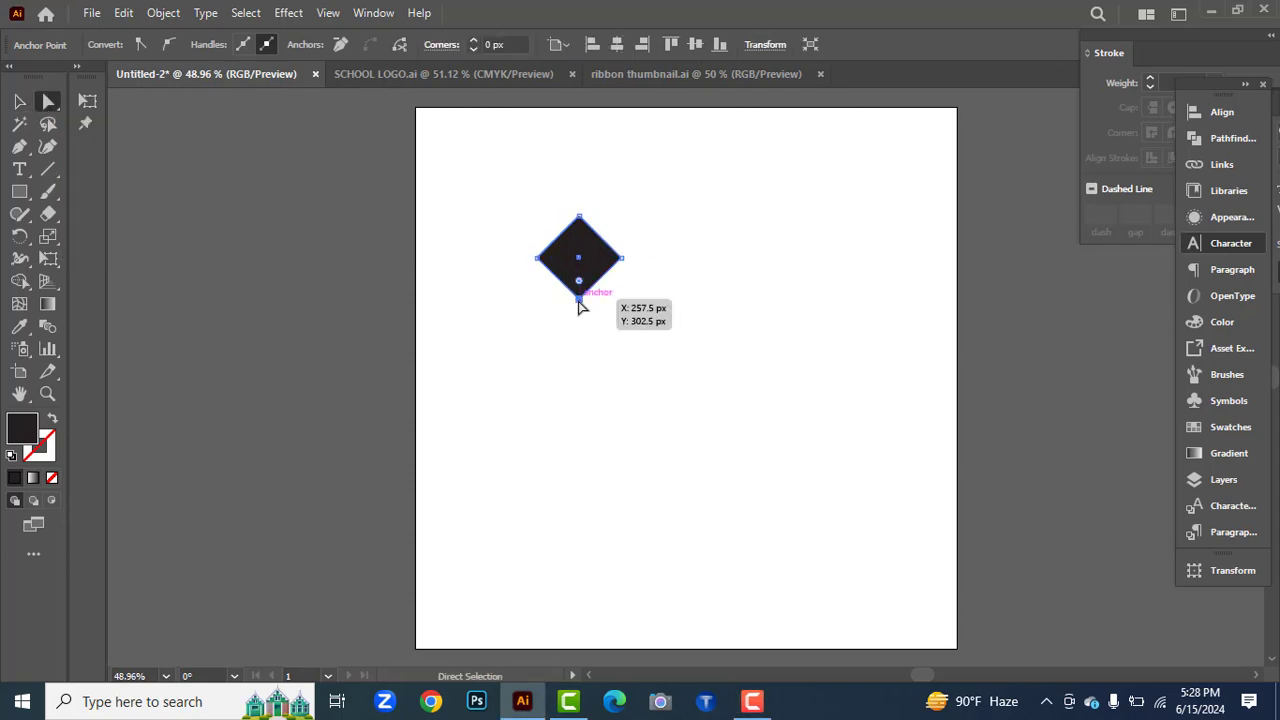
left_click_drag(578, 300, 579, 287)
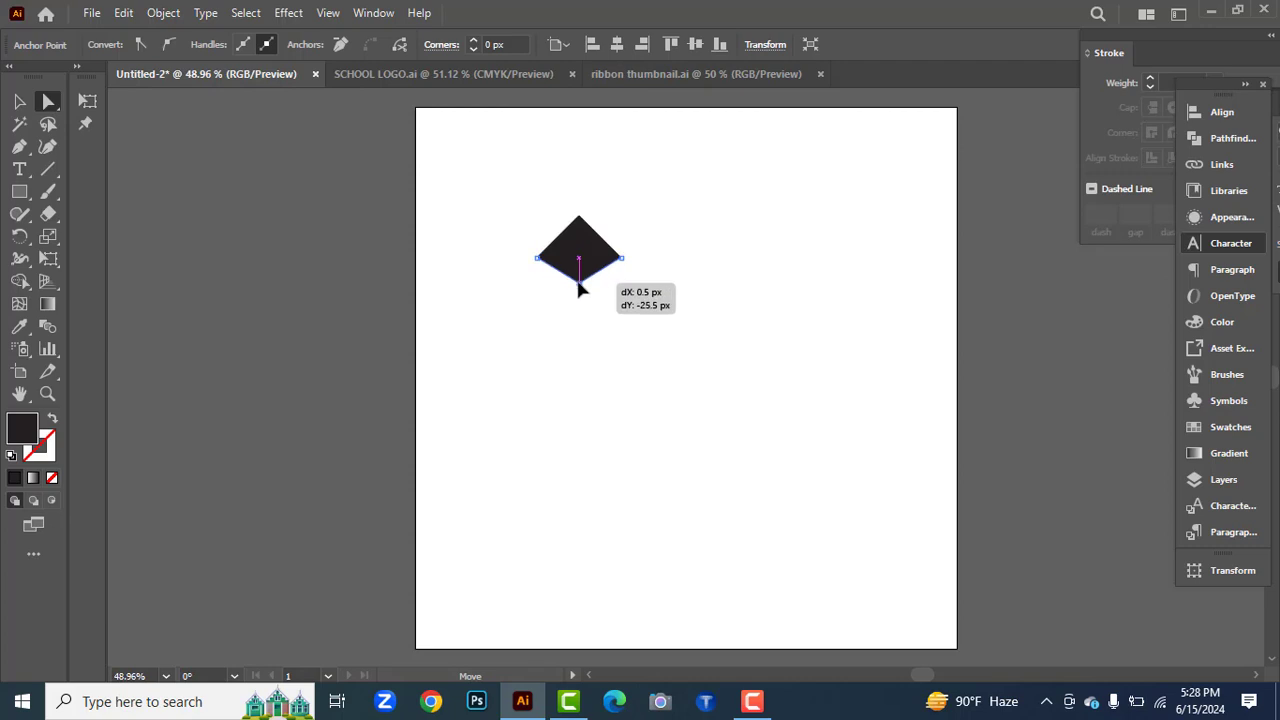
left_click_drag(578, 285, 579, 283)
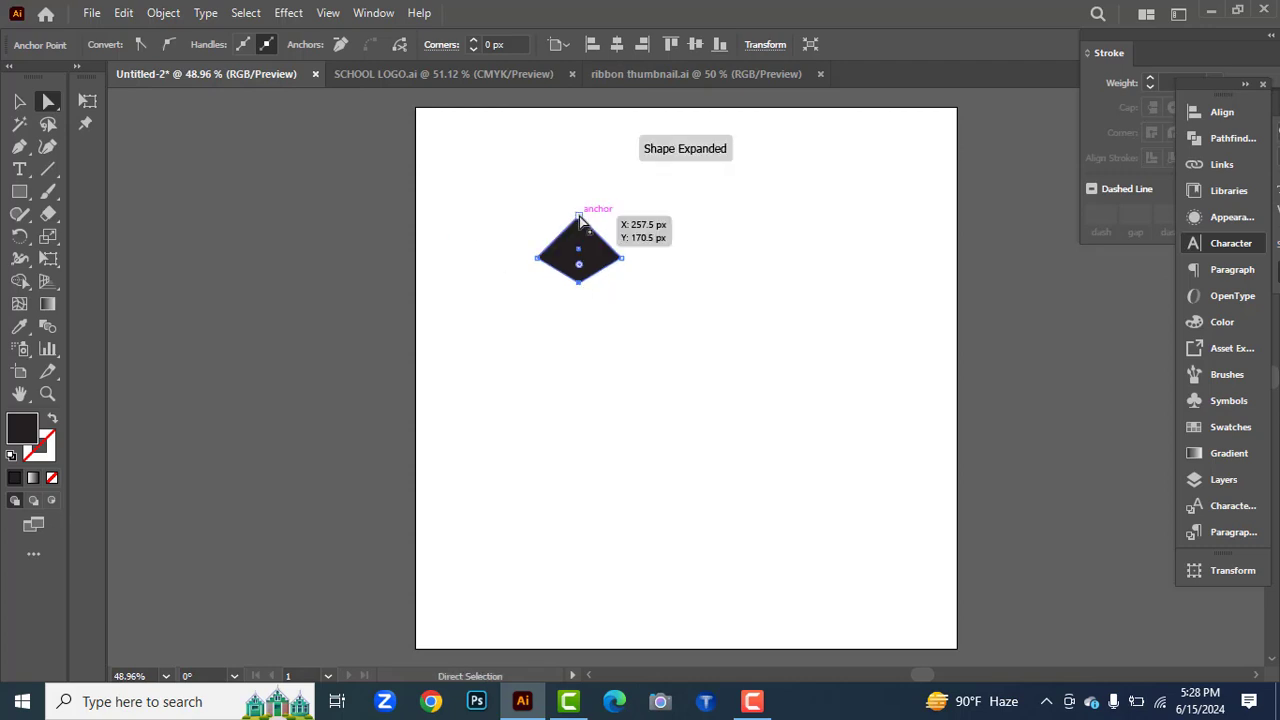
key("v")
left_click_drag(579, 216, 645, 210)
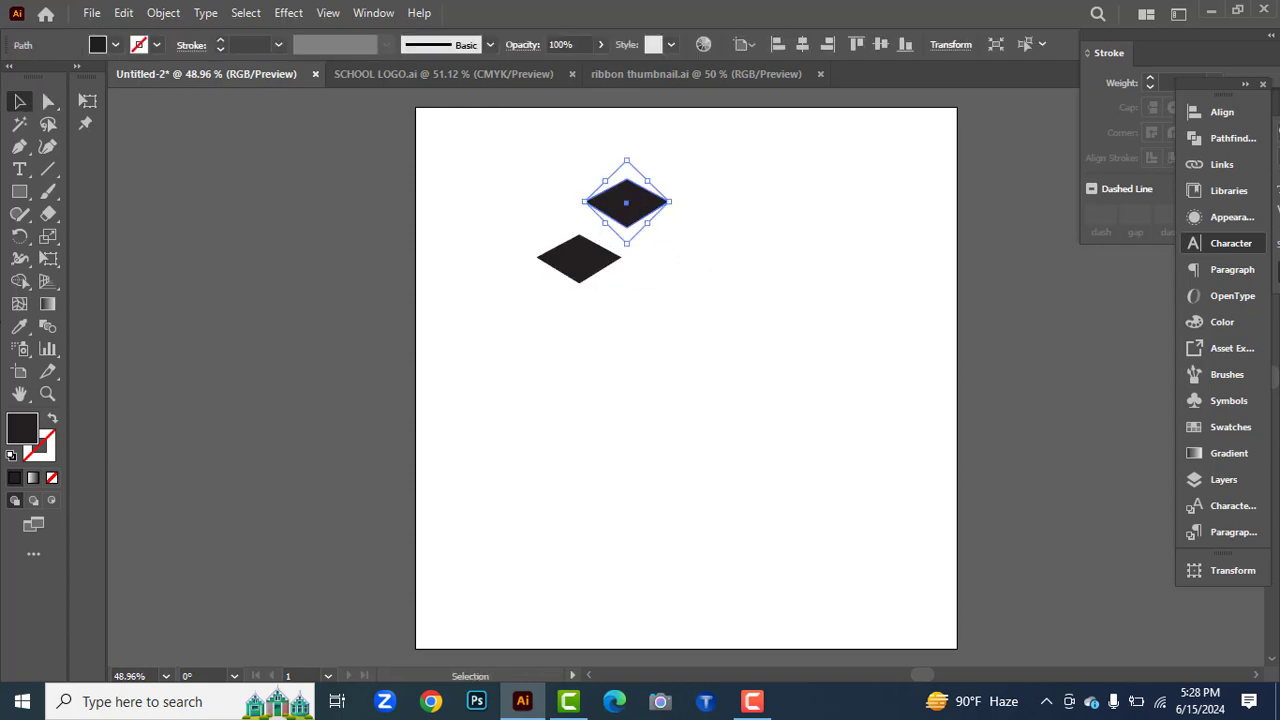
Draw a black rectangle about 79 px wide beneath the lower diamond as the cap's base.
left_click(19, 192)
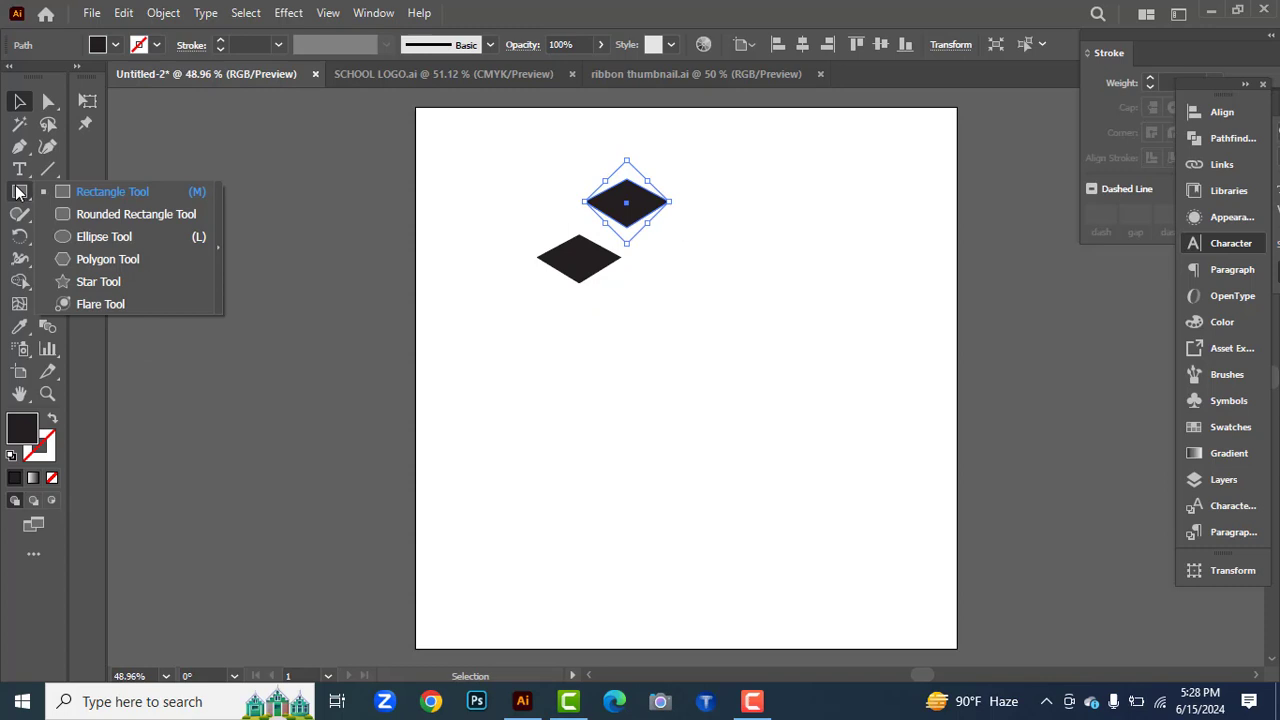
left_click(134, 196)
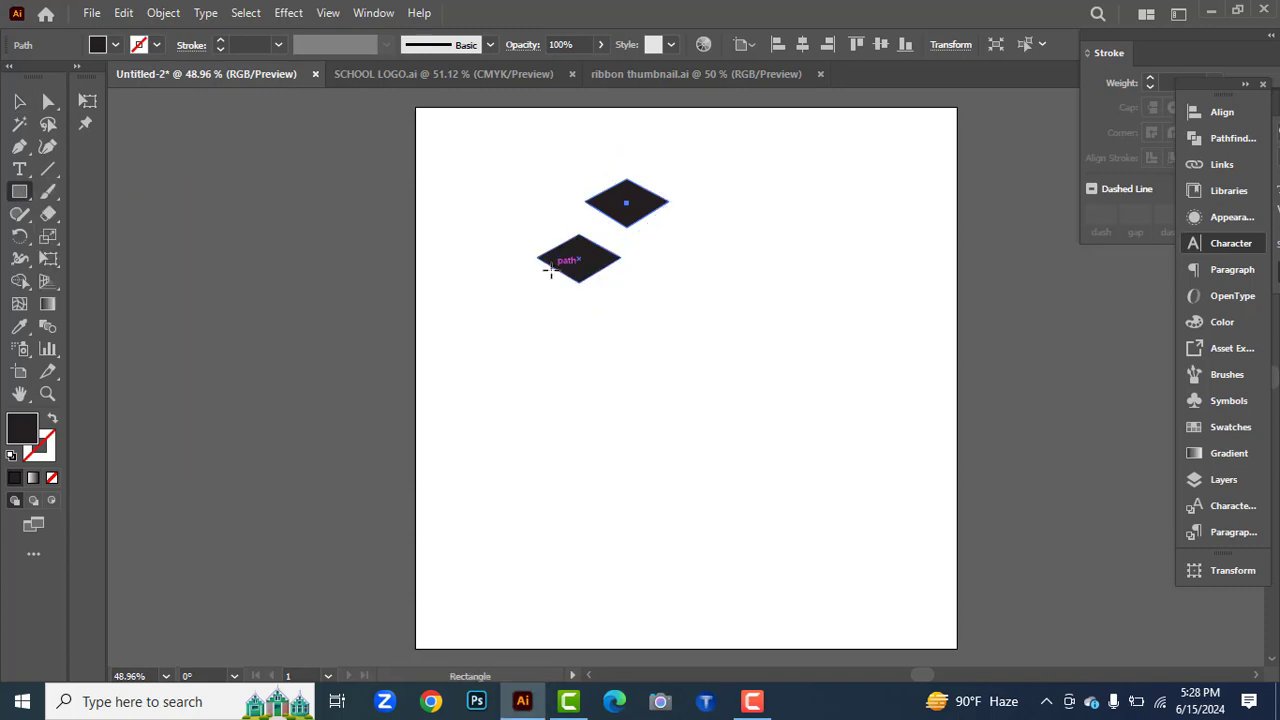
left_click_drag(552, 270, 609, 298)
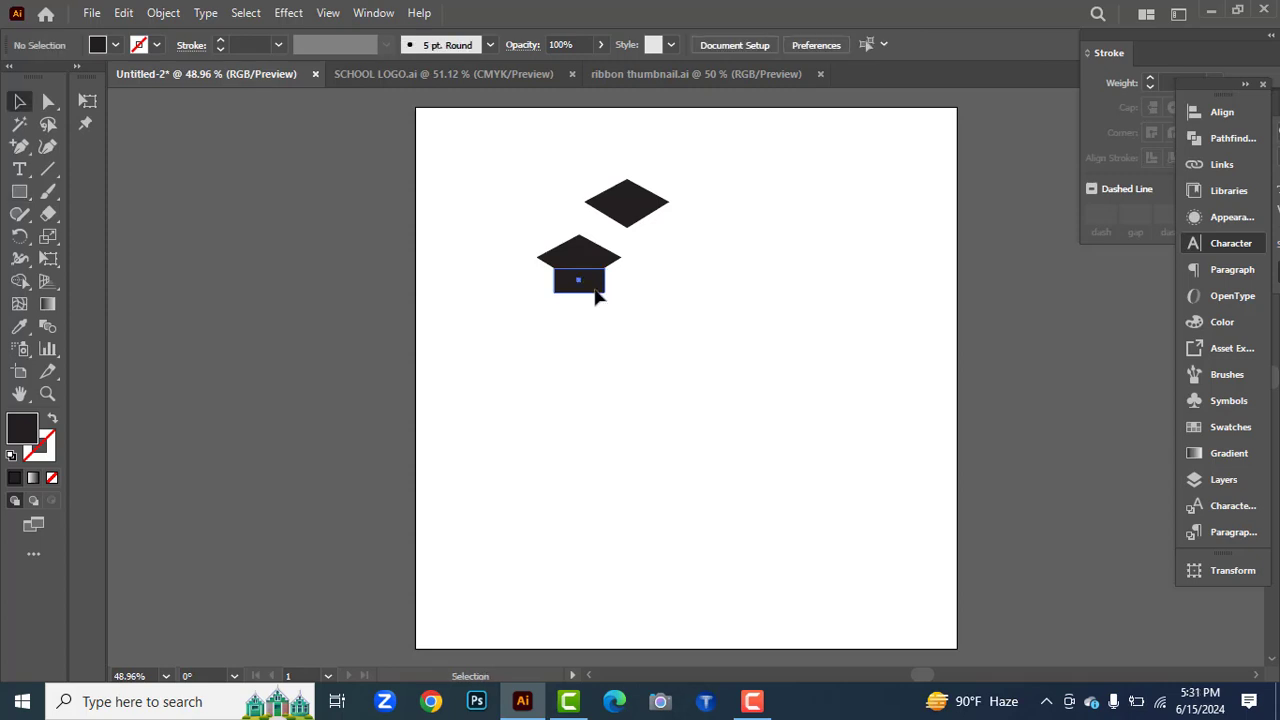
Bend the base rectangle's bottom edge slightly downward into a curve with the Anchor Point tool.
left_click(597, 289)
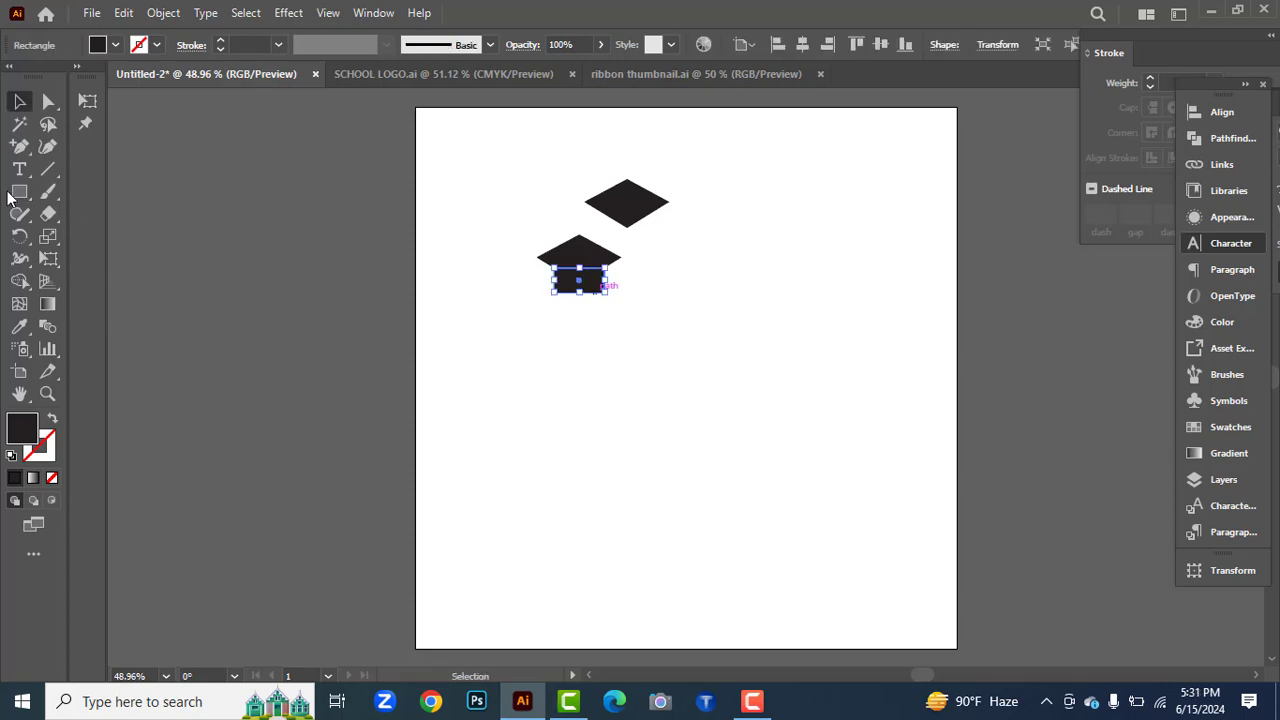
right_click(19, 146)
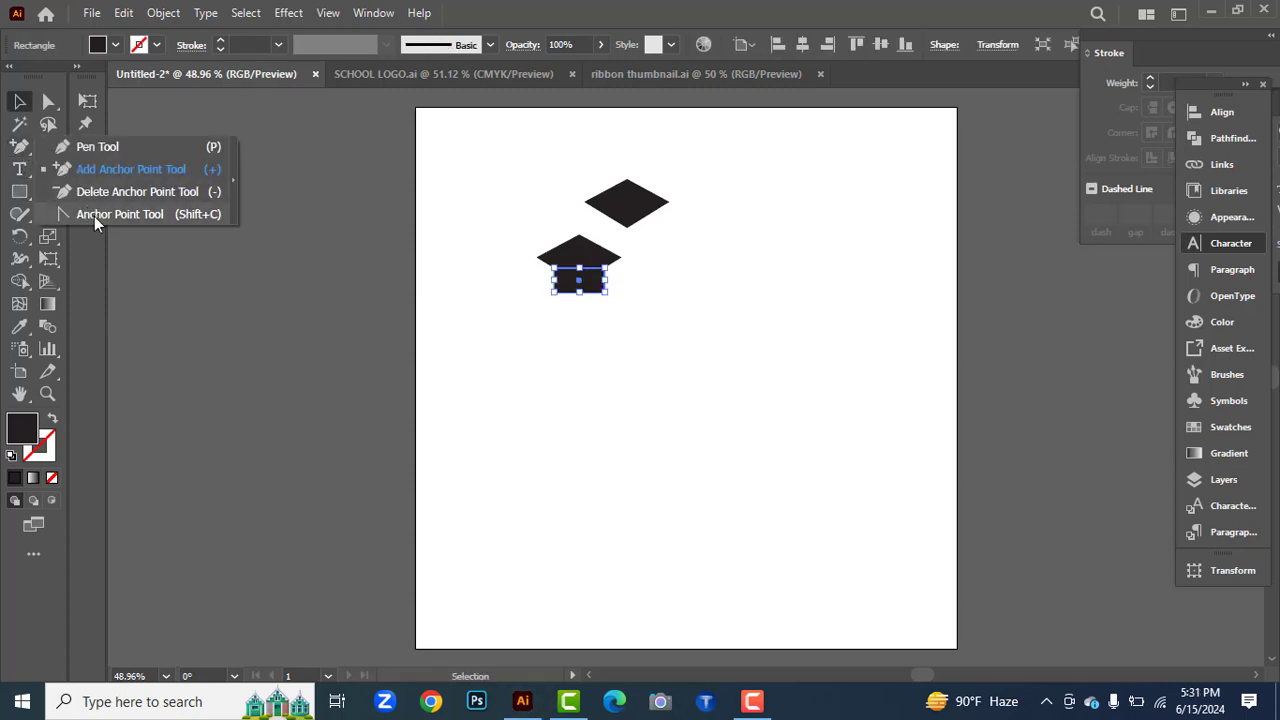
left_click(96, 214)
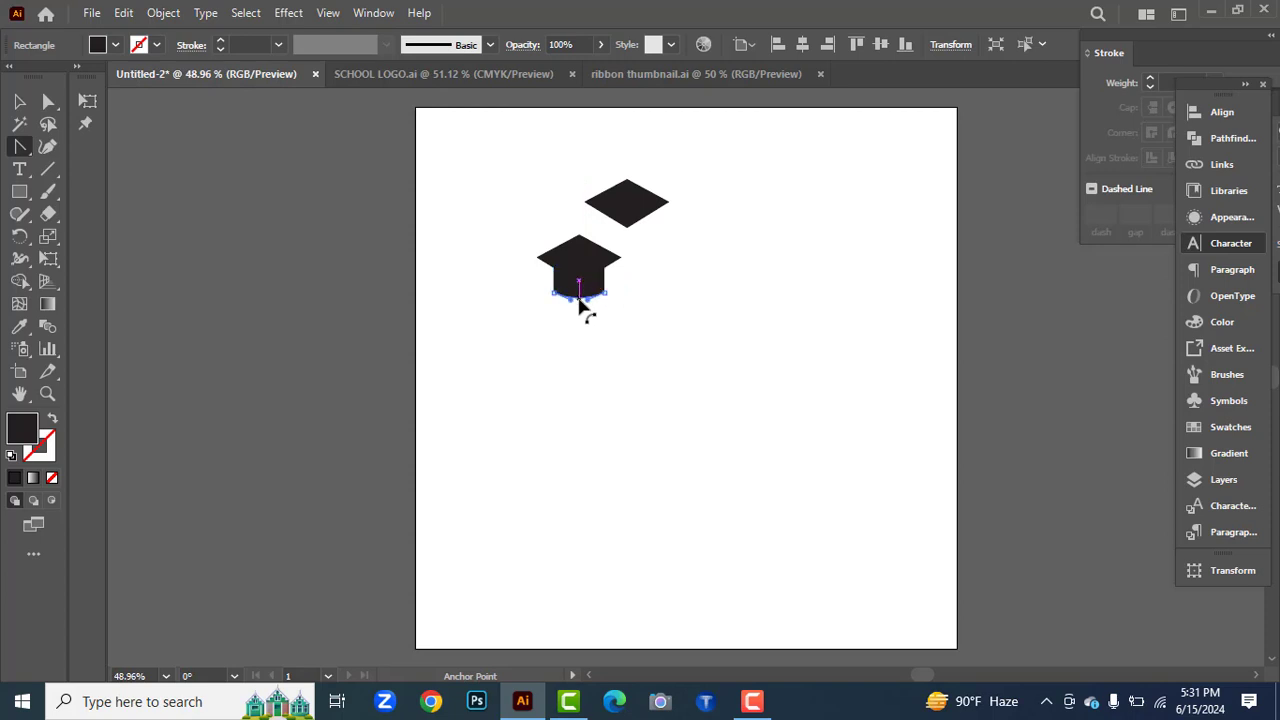
left_click(579, 298)
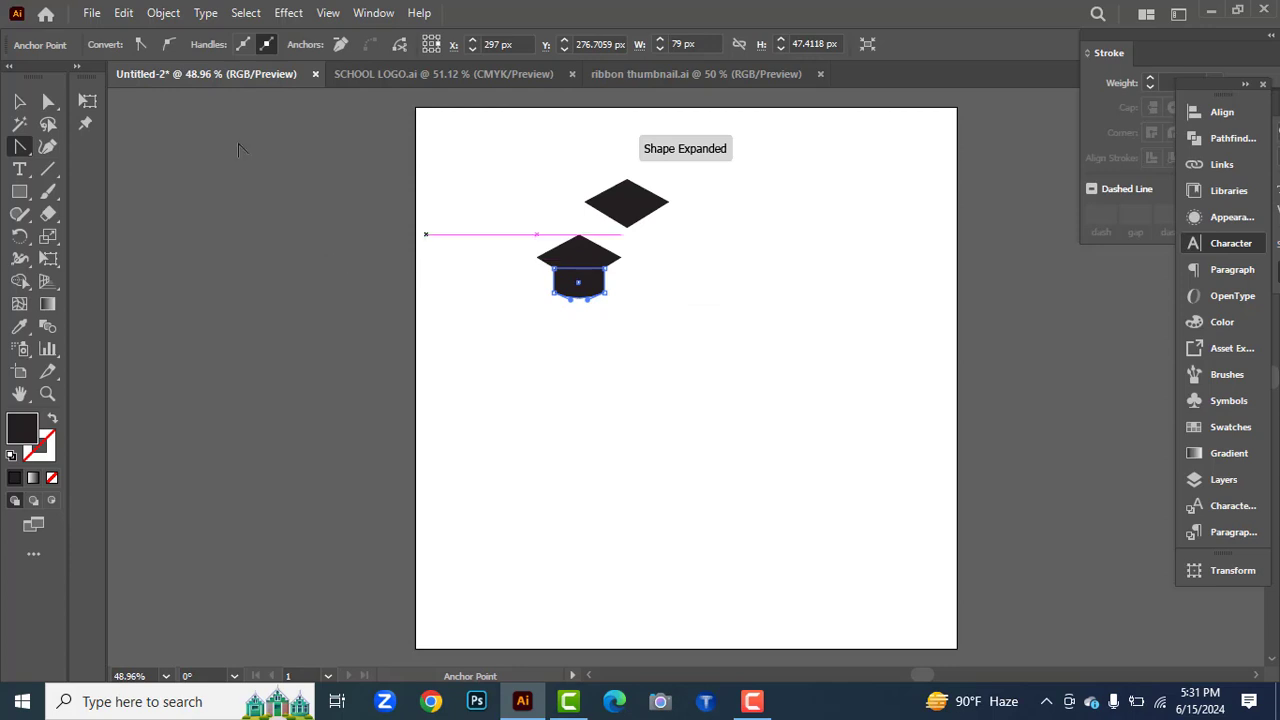
Divide the lower diamond and the curved base where they overlap, and ungroup the resulting pieces.
key("v")
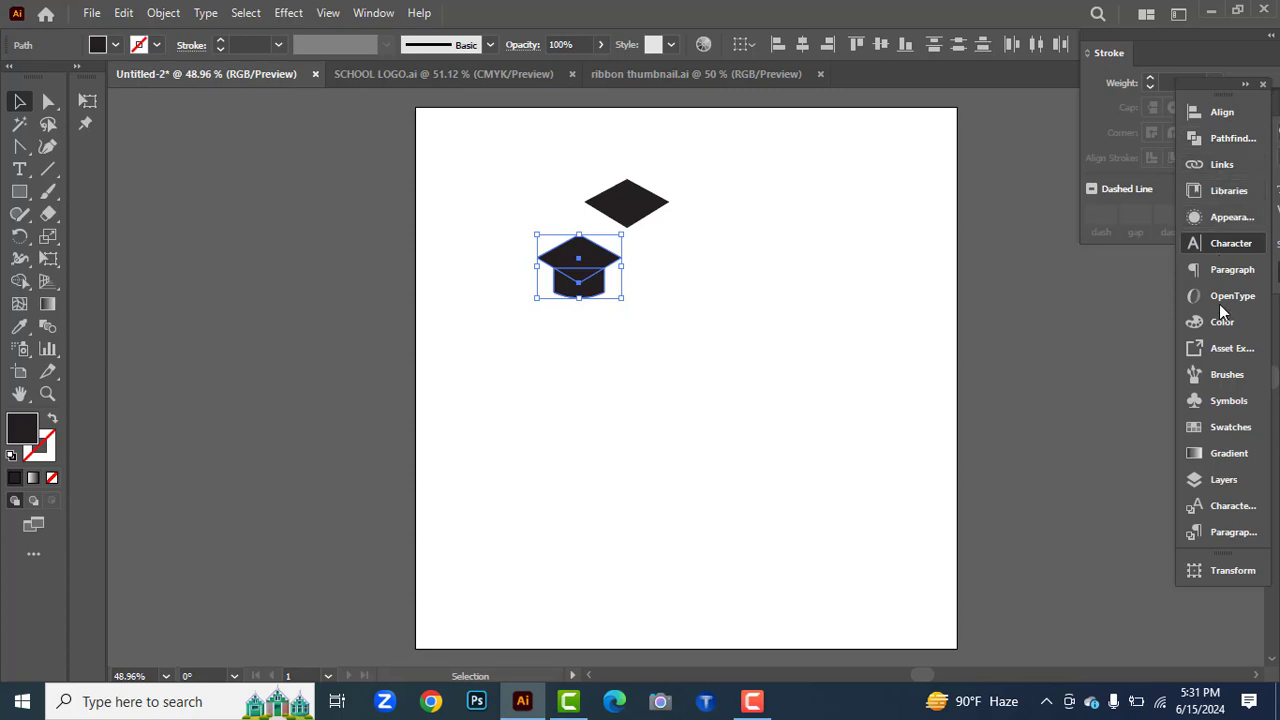
left_click(1232, 138)
left_click(978, 202)
right_click(577, 268)
left_click(623, 512)
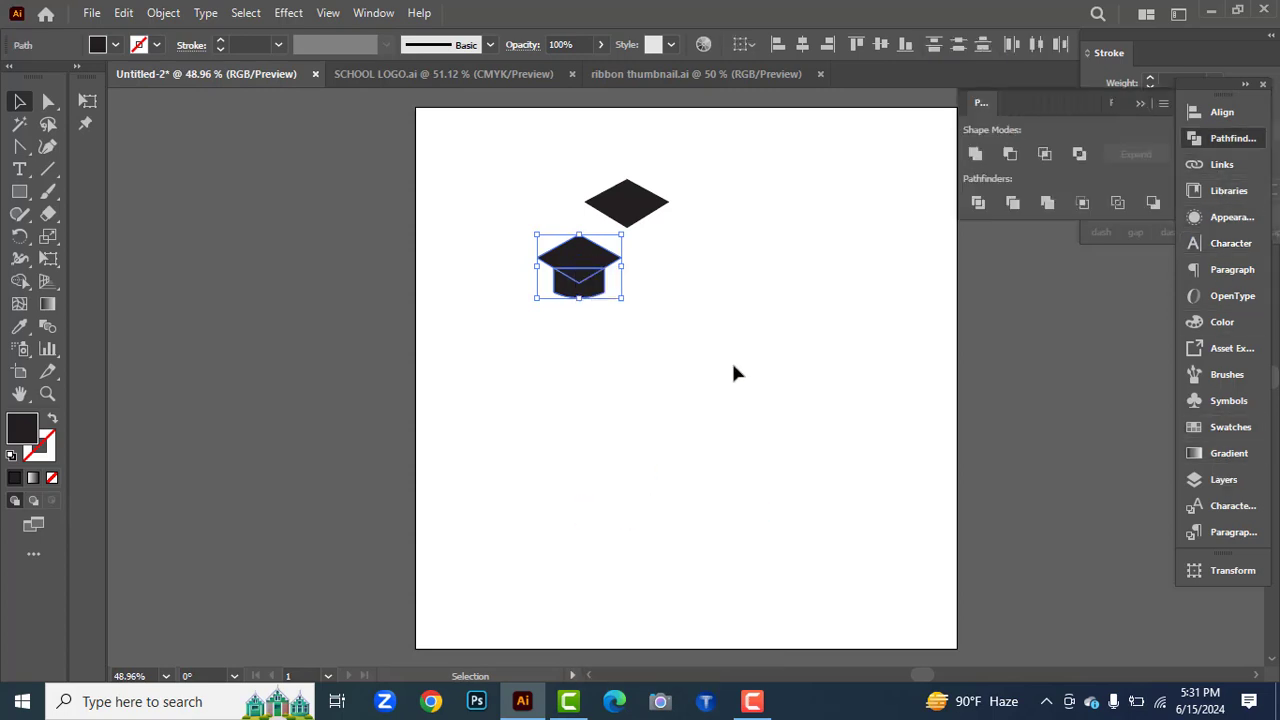
left_click(731, 360)
Delete the divided diamond pieces and move the spare diamond above the notched base, leaving a narrow gap between them.
left_click(585, 272)
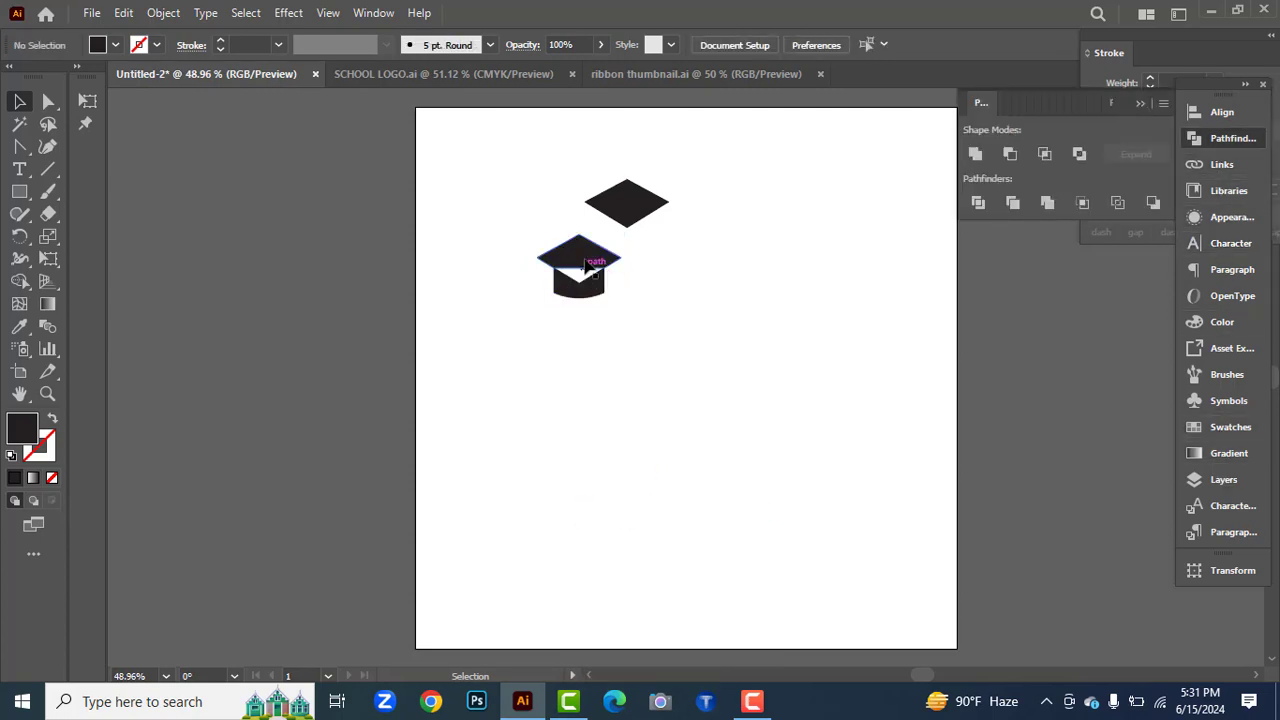
key("Delete")
left_click_drag(635, 214, 600, 255)
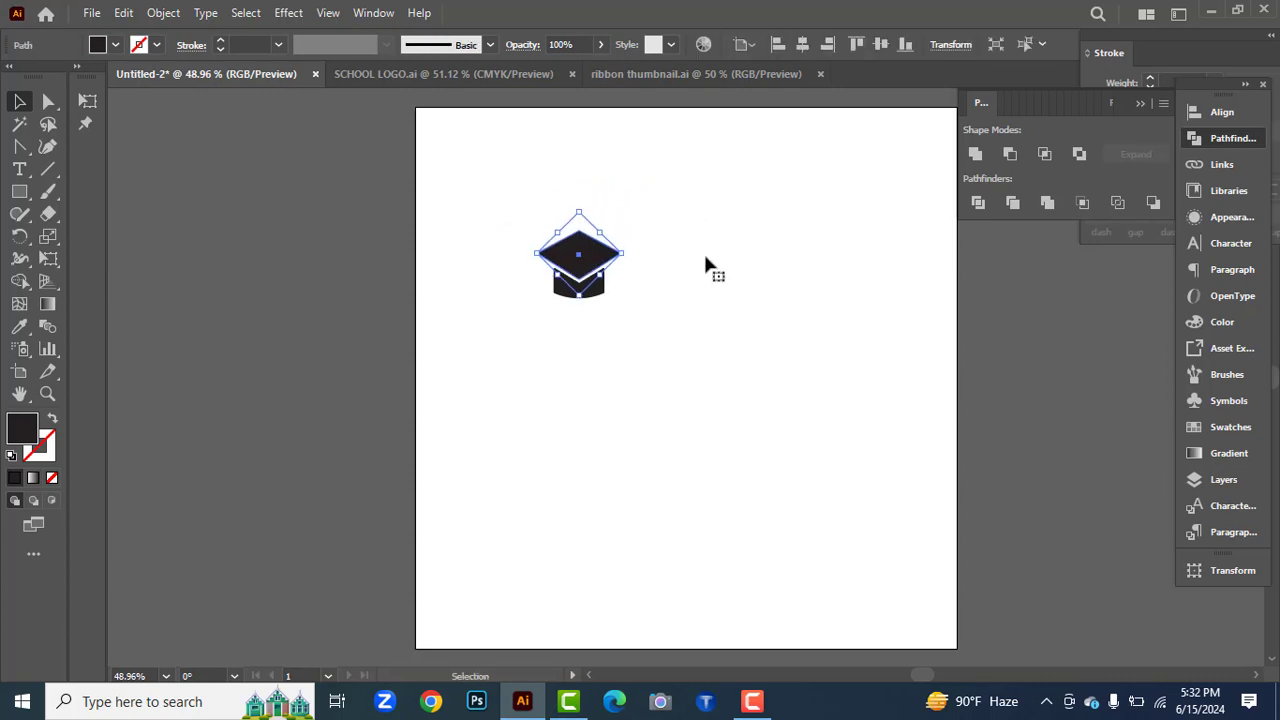
left_click(703, 251)
Draw a rectangle 46 px high beside the cap and bend its edges into a bow shape about 153 px wide.
left_click_drag(23, 193, 96, 194)
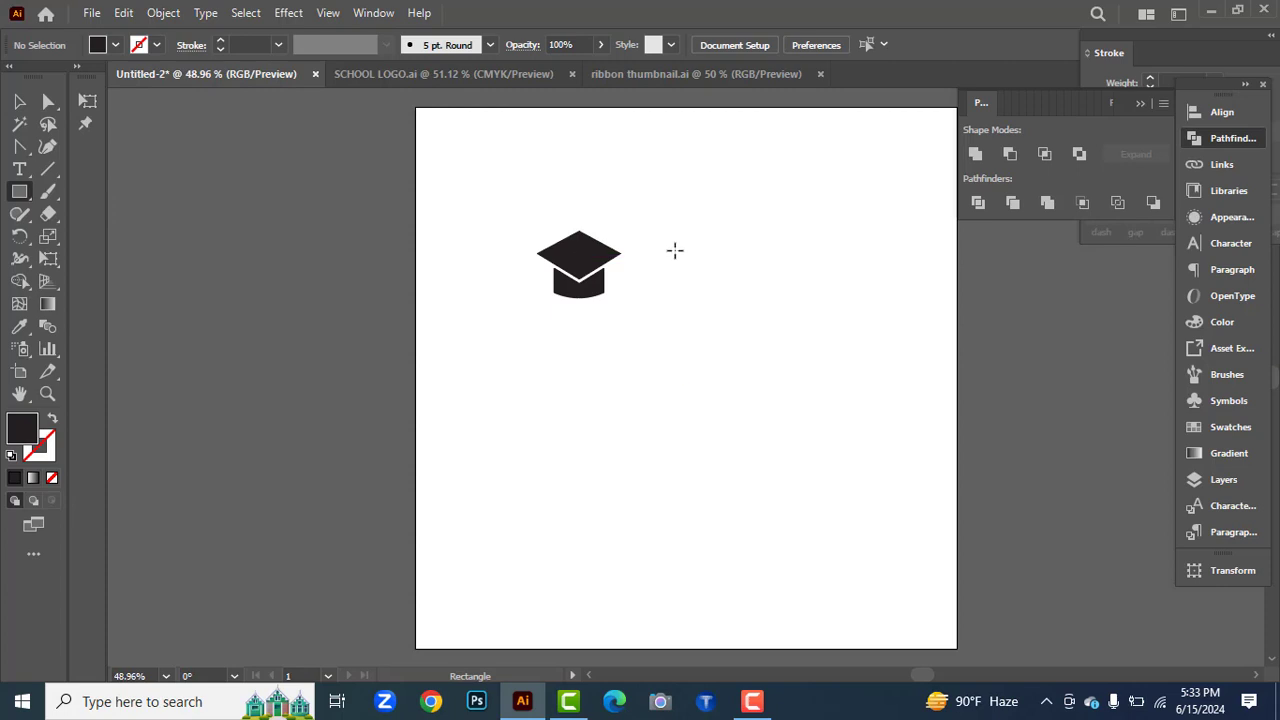
key("shift+c")
mouse_move(674, 250)
left_mouse_down()
mouse_move(758, 280)
mouse_move(717, 265)
left_mouse_up()
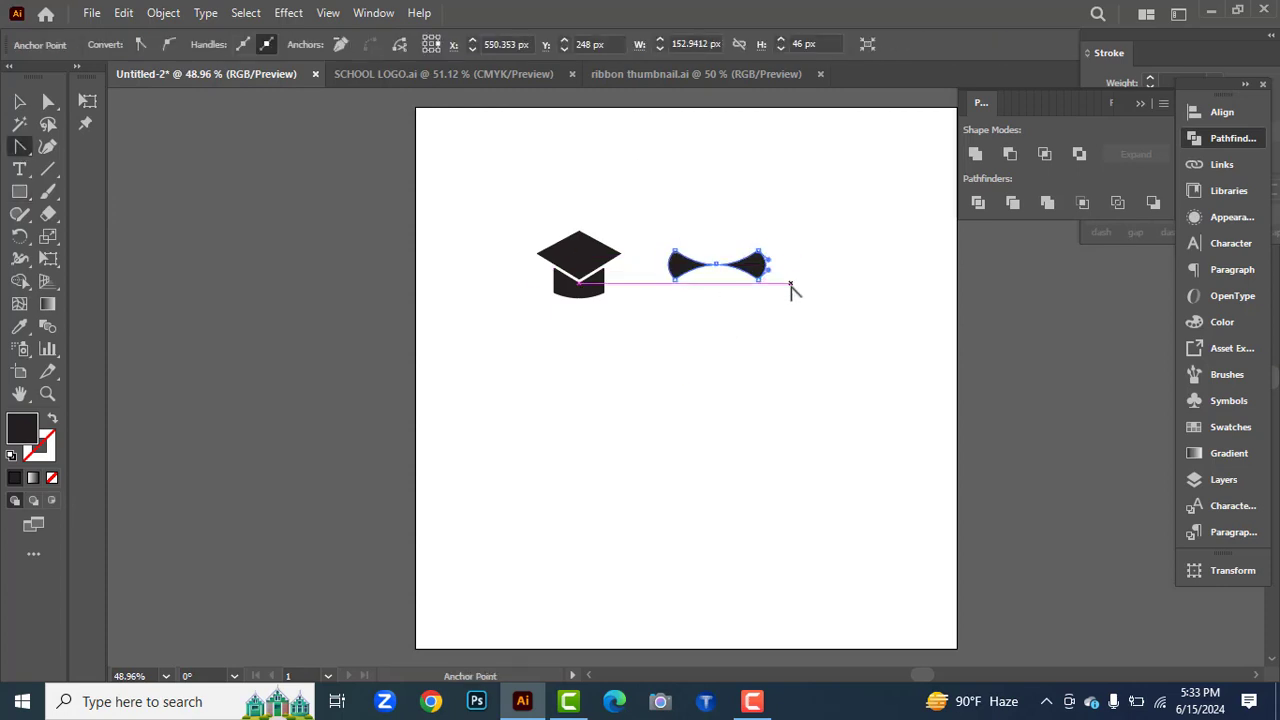
left_click(791, 286)
Draw a small black circle below the bow shape for its knot.
left_click_drag(19, 191, 107, 239)
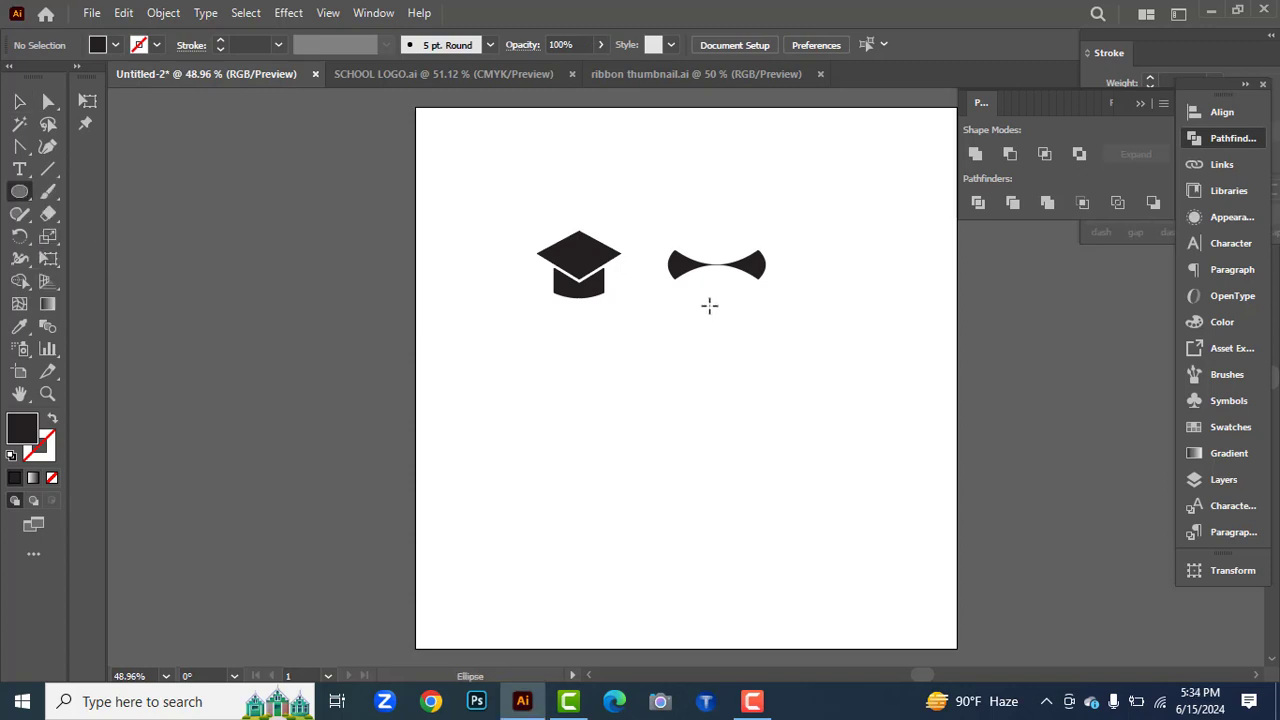
left_click_drag(709, 305, 721, 321)
left_click(19, 101)
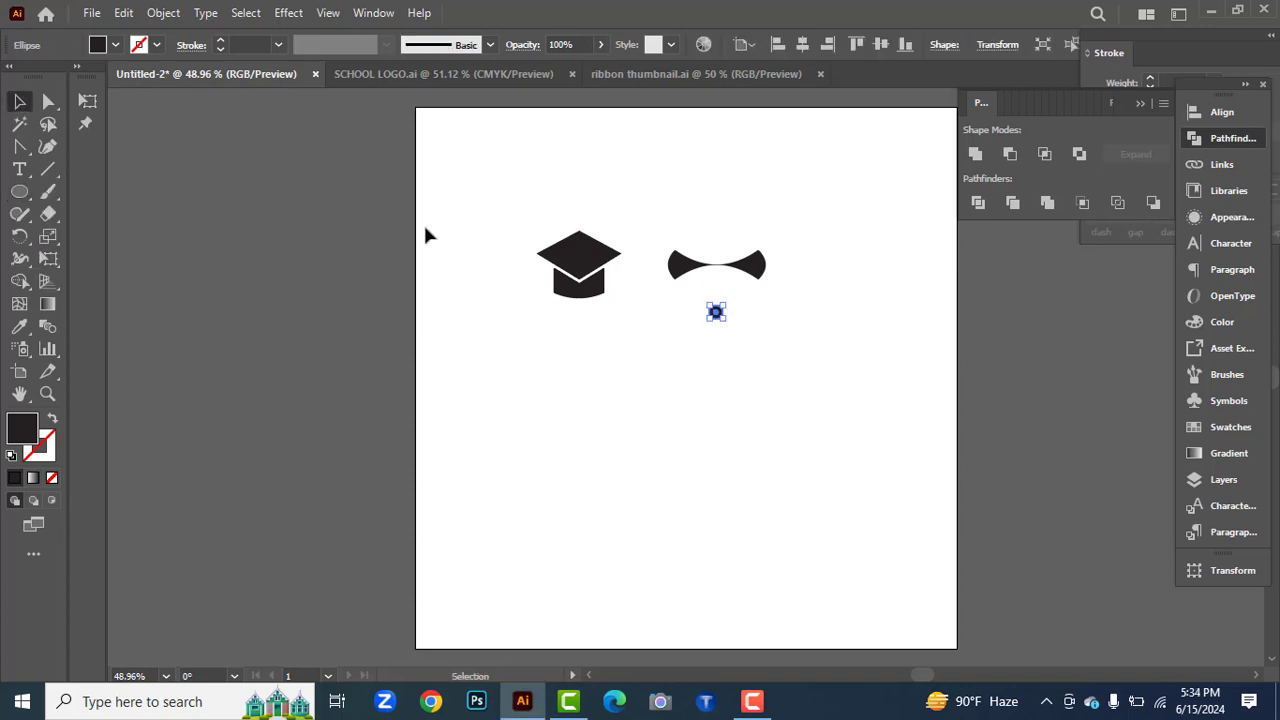
Shrink the bow shape and centre the small circle on its narrow middle.
left_click(730, 272, "shift")
left_click_drag(757, 280, 751, 277)
left_click(760, 295)
left_click(717, 269)
left_click_drag(683, 241, 752, 294)
left_click_drag(752, 278, 744, 274)
left_click(752, 299)
key("plus")
key("ctrl+plus")
key("ctrl+plus")
key("ctrl+plus")
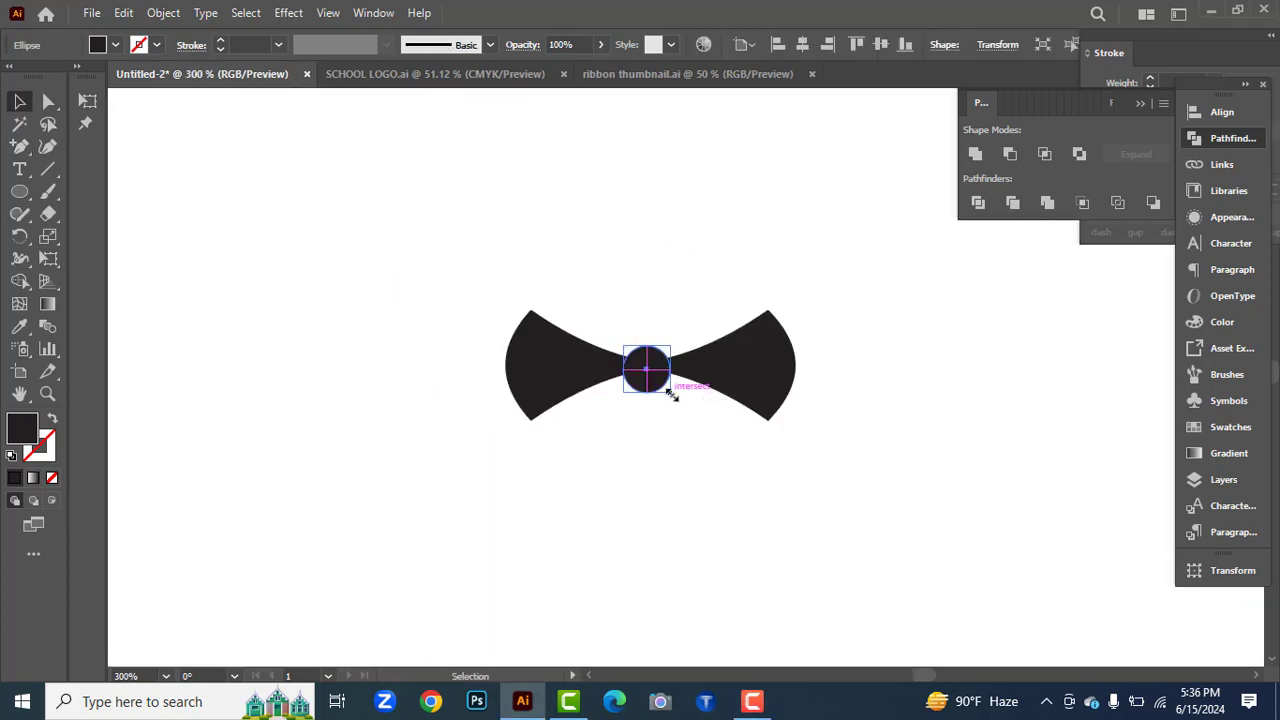
Enlarge the bow together with its centre circle, keeping it beside the graduation cap.
key("ctrl+0")
left_click(734, 264)
left_click_drag(740, 272, 758, 280)
left_click(857, 292)
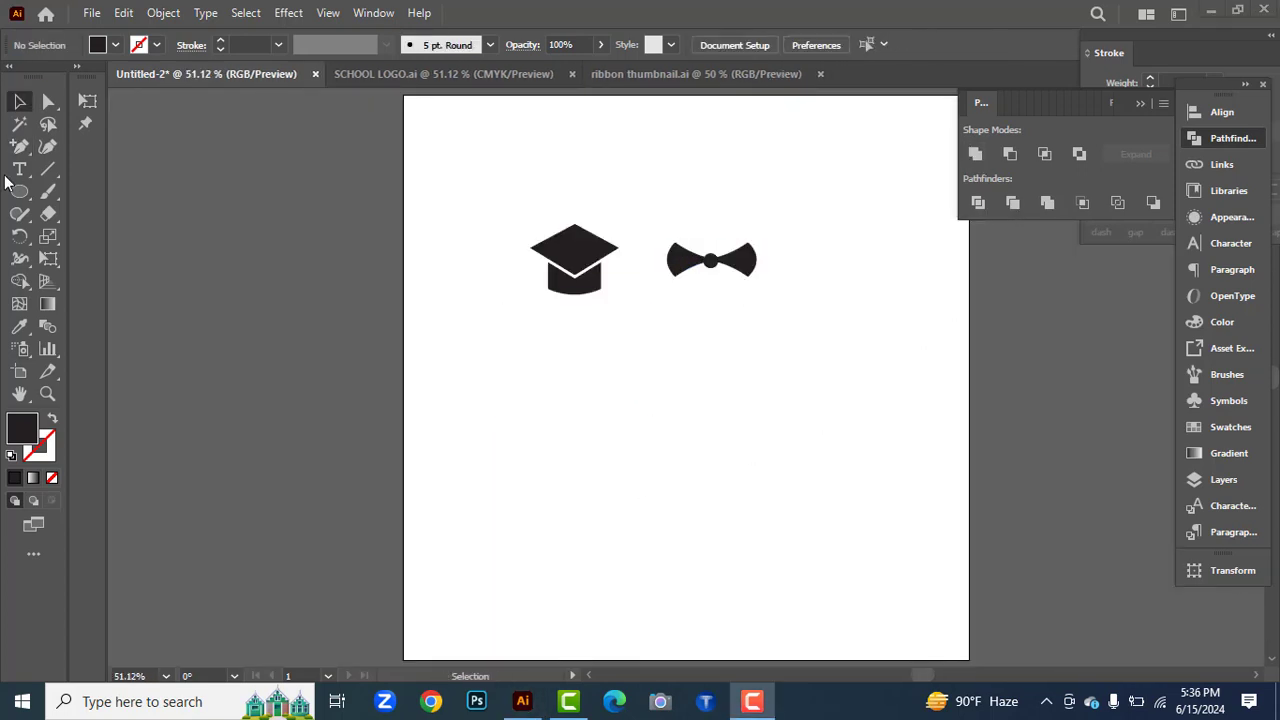
Draw a tall rectangle below the bow and reshape it into a tie body with a narrow top and pointed bottom.
left_click_drag(18, 205, 86, 187)
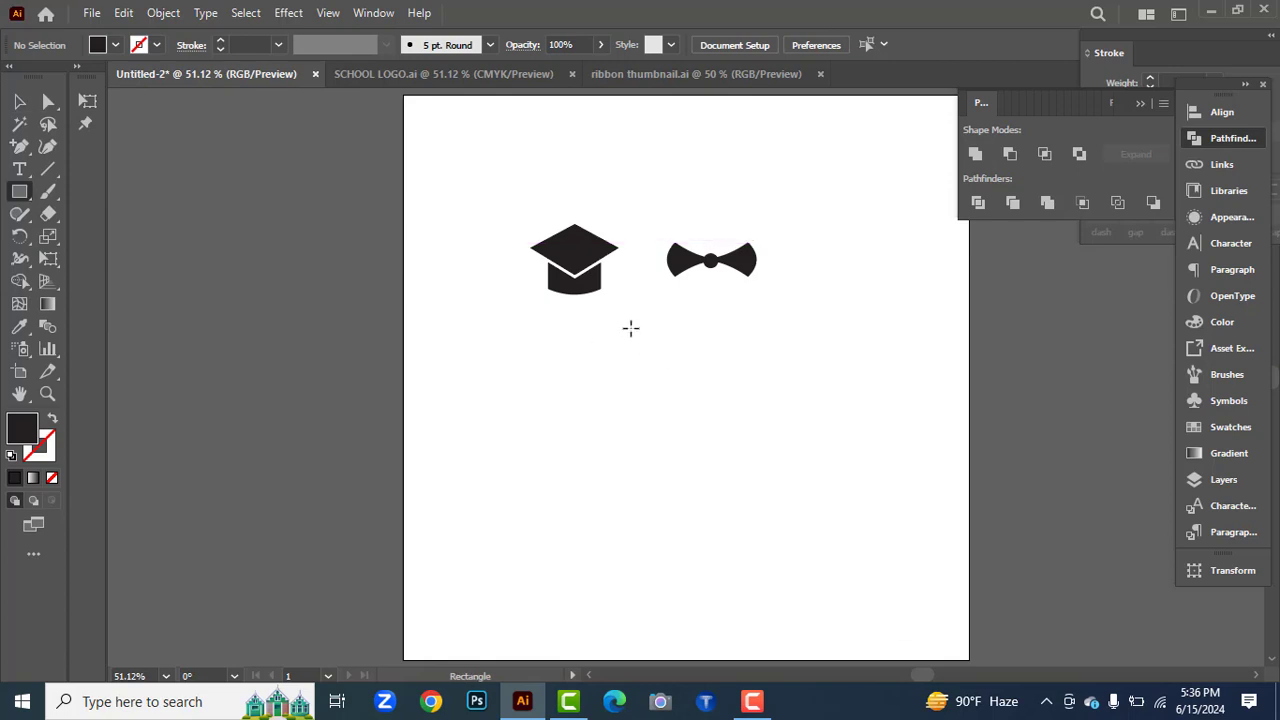
left_click_drag(698, 293, 716, 424)
key("a")
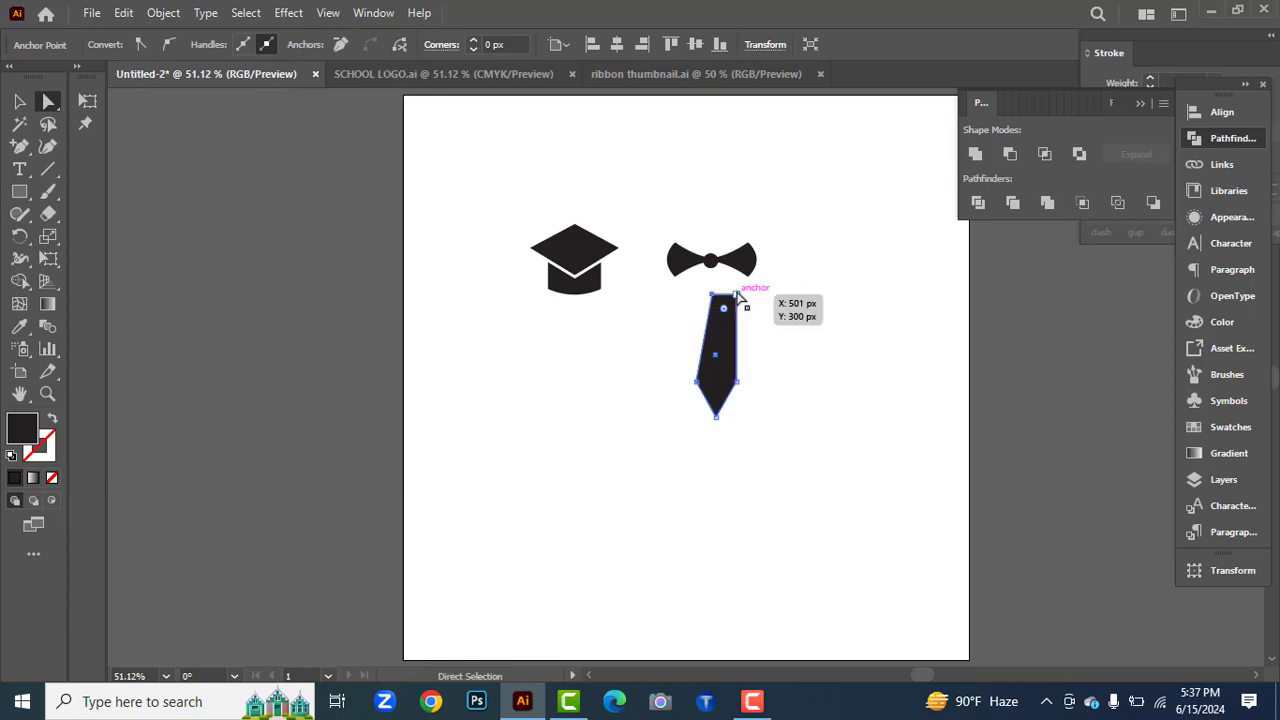
left_click_drag(737, 293, 726, 290)
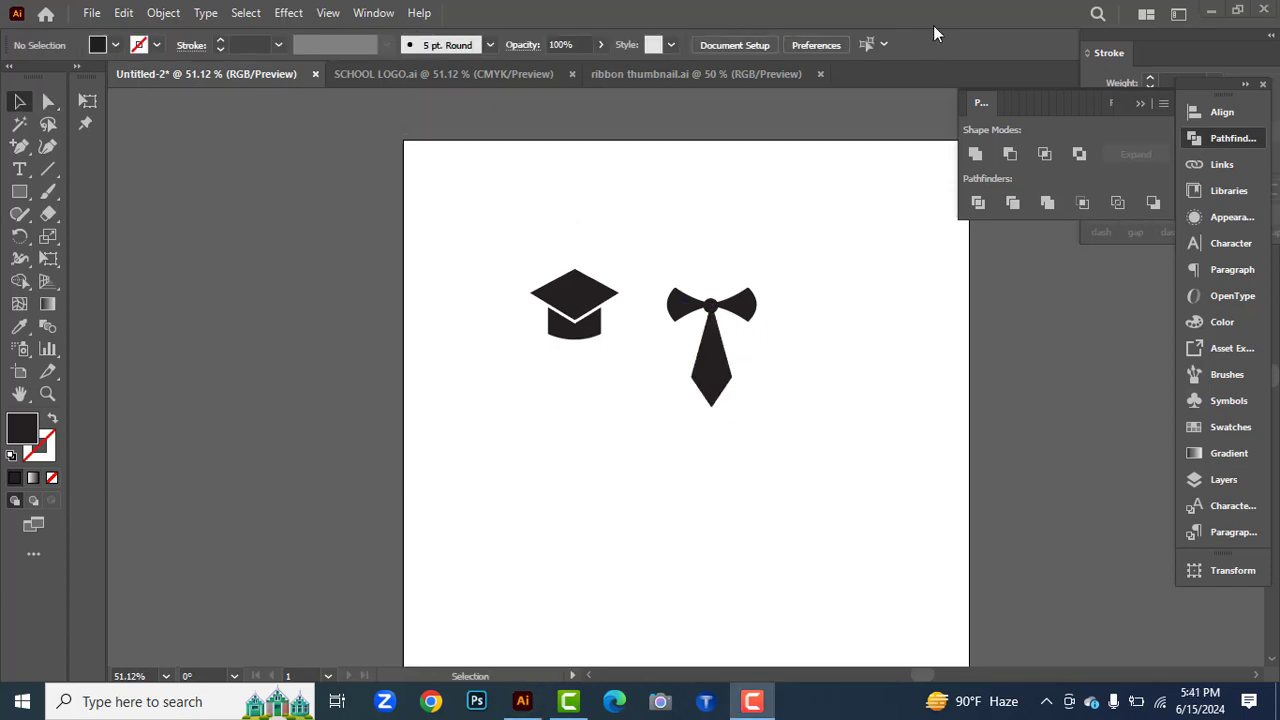
Unite the bow, the knot circle and the tie body into one shape.
left_click_drag(790, 262, 625, 365)
left_click(976, 155)
left_click(830, 290)
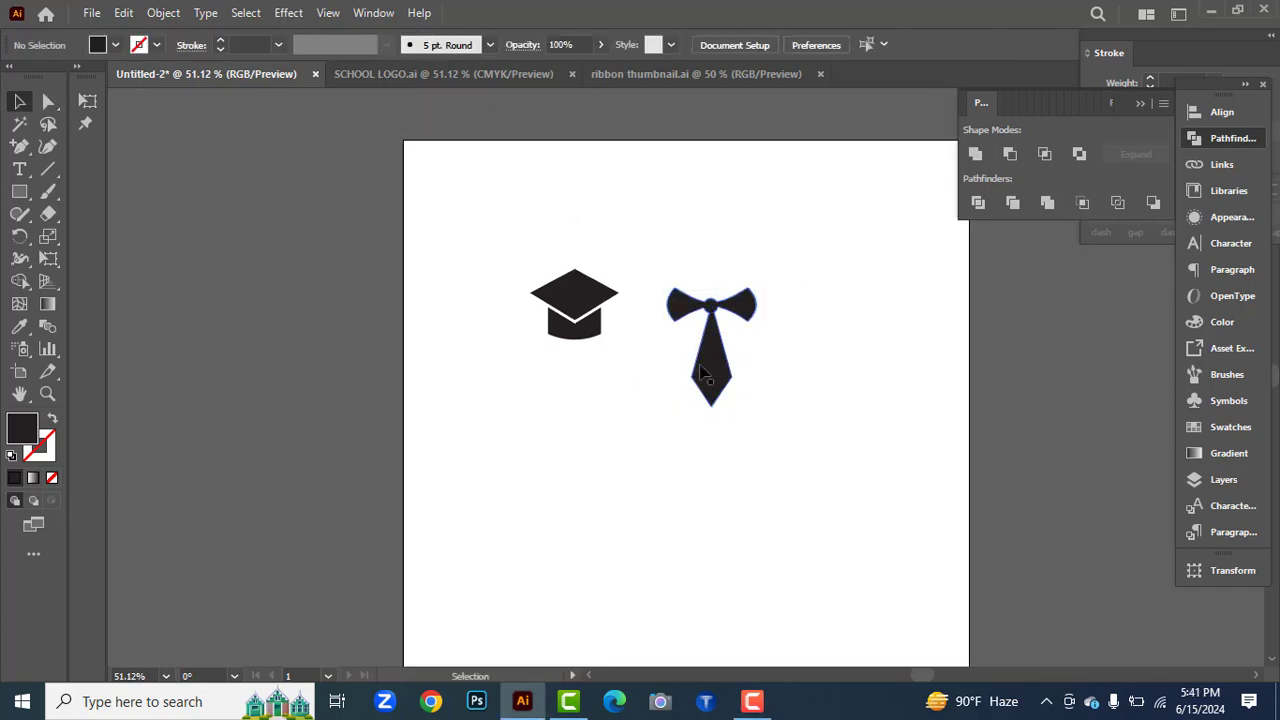
Move the tie and the graduation cap side by side near the artboard's top-left corner and unite the cap's parts.
left_click_drag(704, 371, 496, 242)
left_click_drag(645, 242, 592, 204)
left_click(976, 156)
left_click(694, 248)
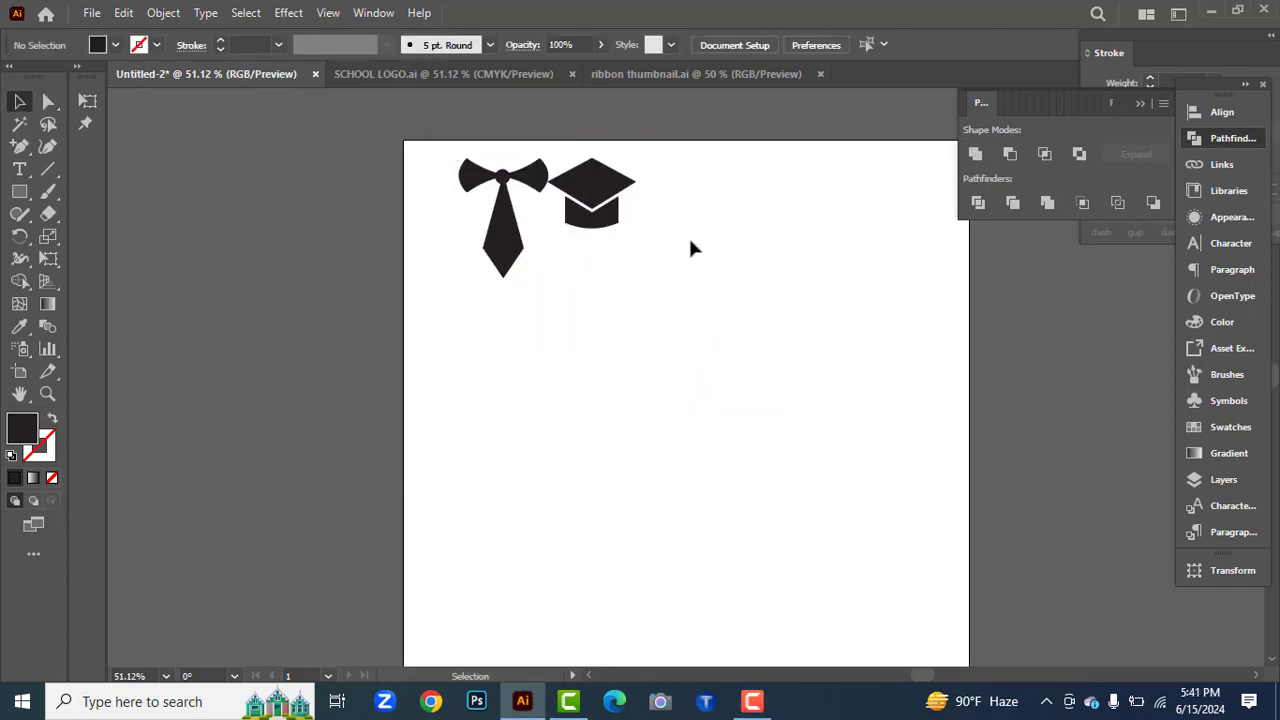
Draw a black rectangle about 118 by 425 px below the cap and strongly round its top-right corner.
left_click_drag(20, 192, 95, 183)
left_click_drag(571, 278, 651, 560)
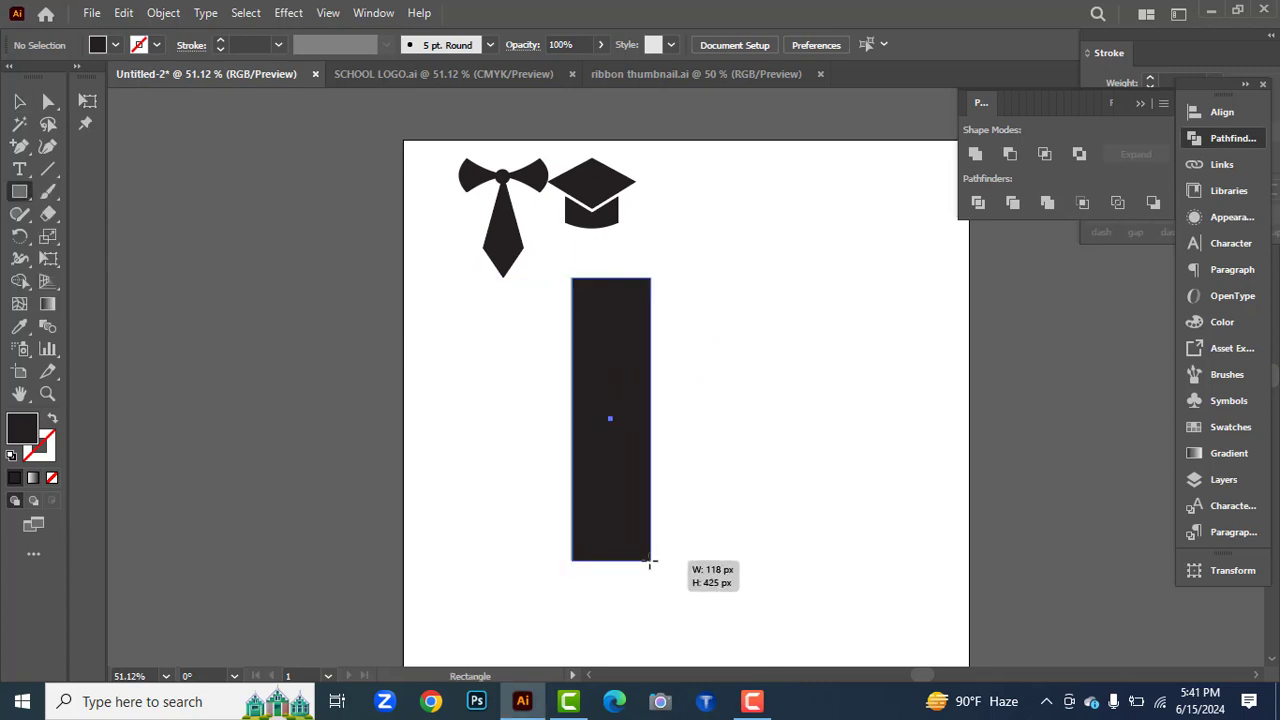
left_click(40, 102)
left_click_drag(640, 296, 608, 364)
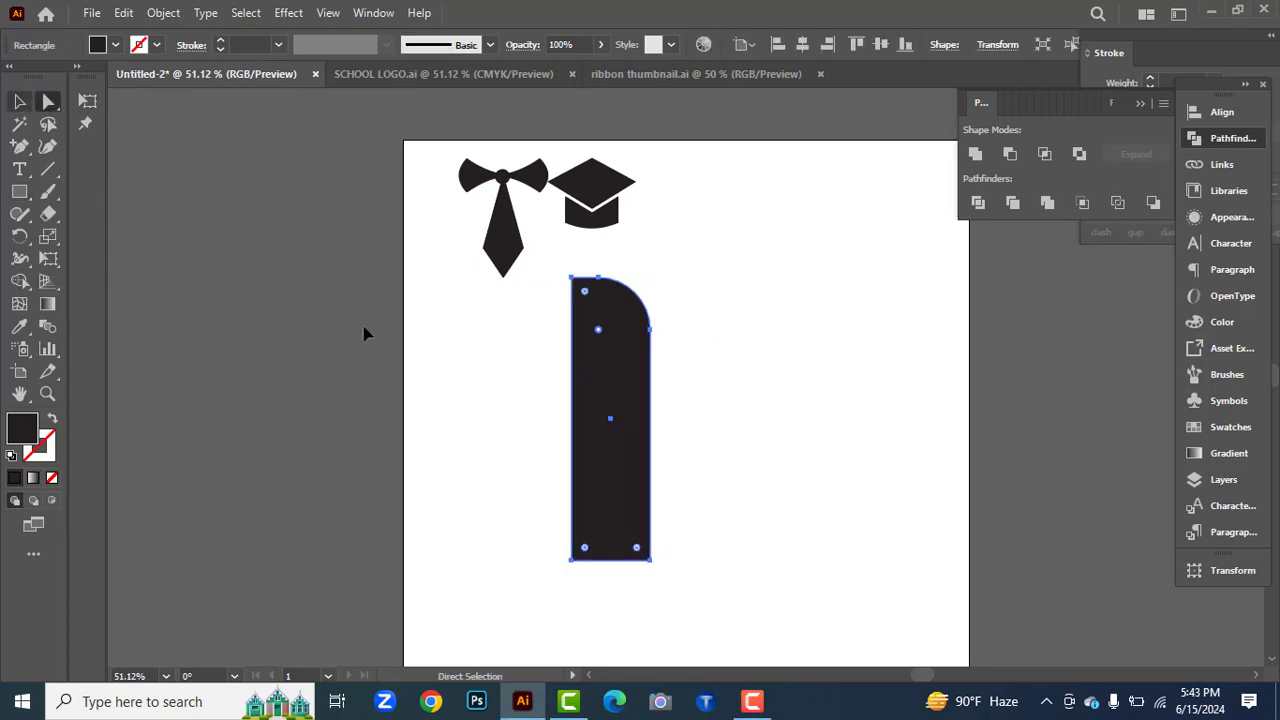
Place a copy of the rounded rectangle lower over the original and fill it with a contrasting colour.
key("v")
left_click_drag(618, 368, 626, 450)
left_click(115, 45)
left_click(103, 81)
left_click(354, 407)
Remove the overlapping lower areas with Shape Builder, leaving only the top panel with its curved lower edge.
left_click_drag(509, 317, 955, 540)
left_click(20, 284)
left_click_drag(629, 398, 619, 602)
left_click(20, 101)
left_click(450, 345)
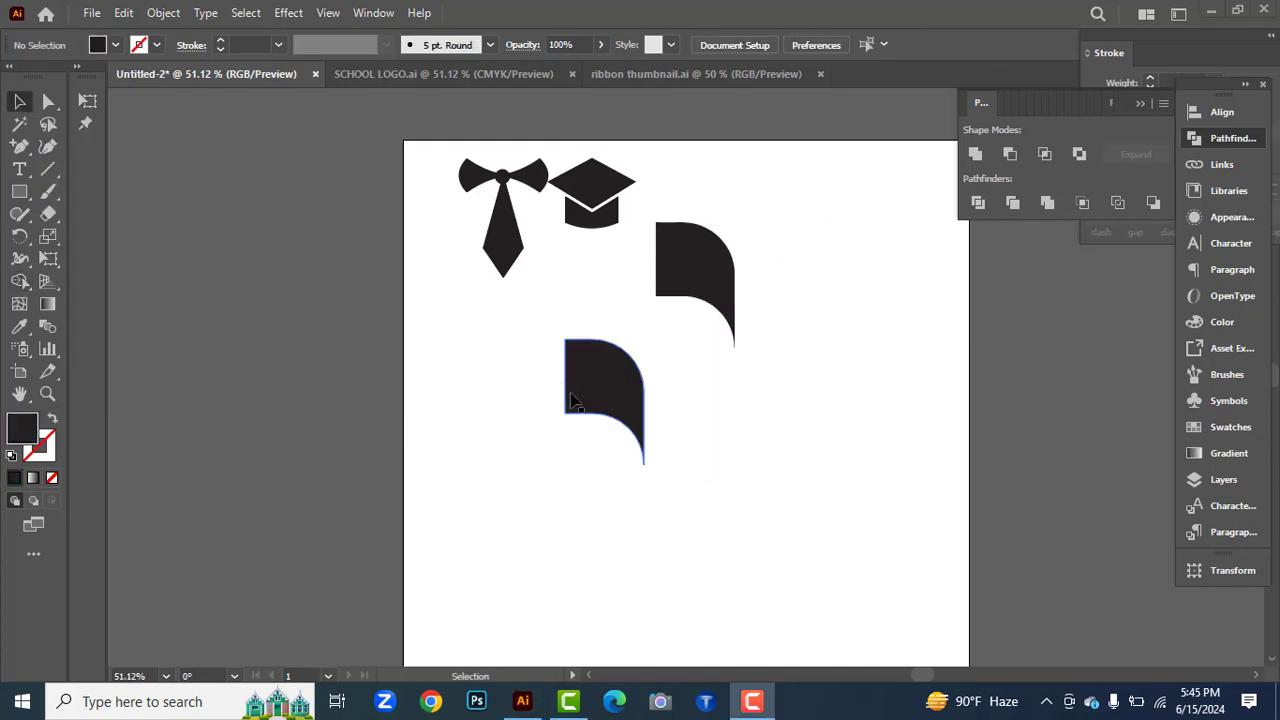
Trim the lower curved panel to a thin edge strip with Shape Builder, using a dark blue copy offset slightly up and right.
left_click_drag(572, 396, 627, 405)
left_click(115, 45)
left_click(118, 81)
left_click(423, 309)
key("shift+m")
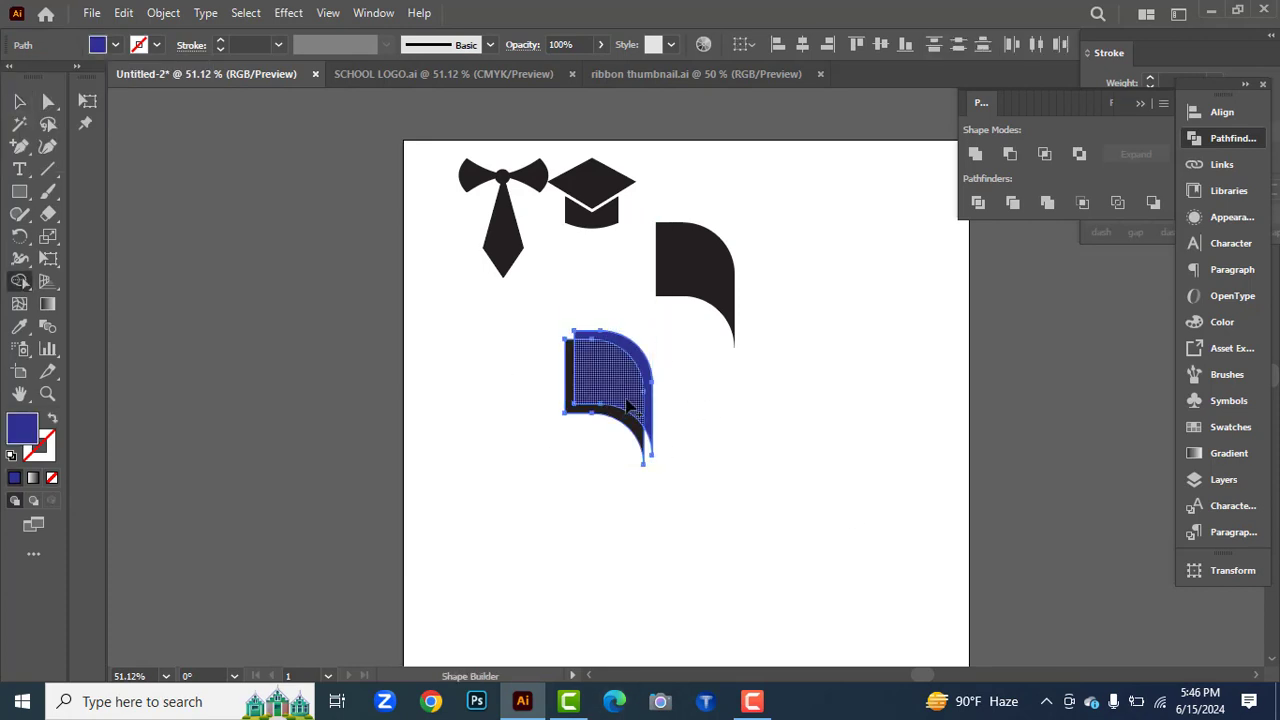
left_click(645, 370, "alt")
Delete the lowest tip anchor point of the thin curved strip to shorten its pointed end.
left_click(48, 101)
left_click(645, 465)
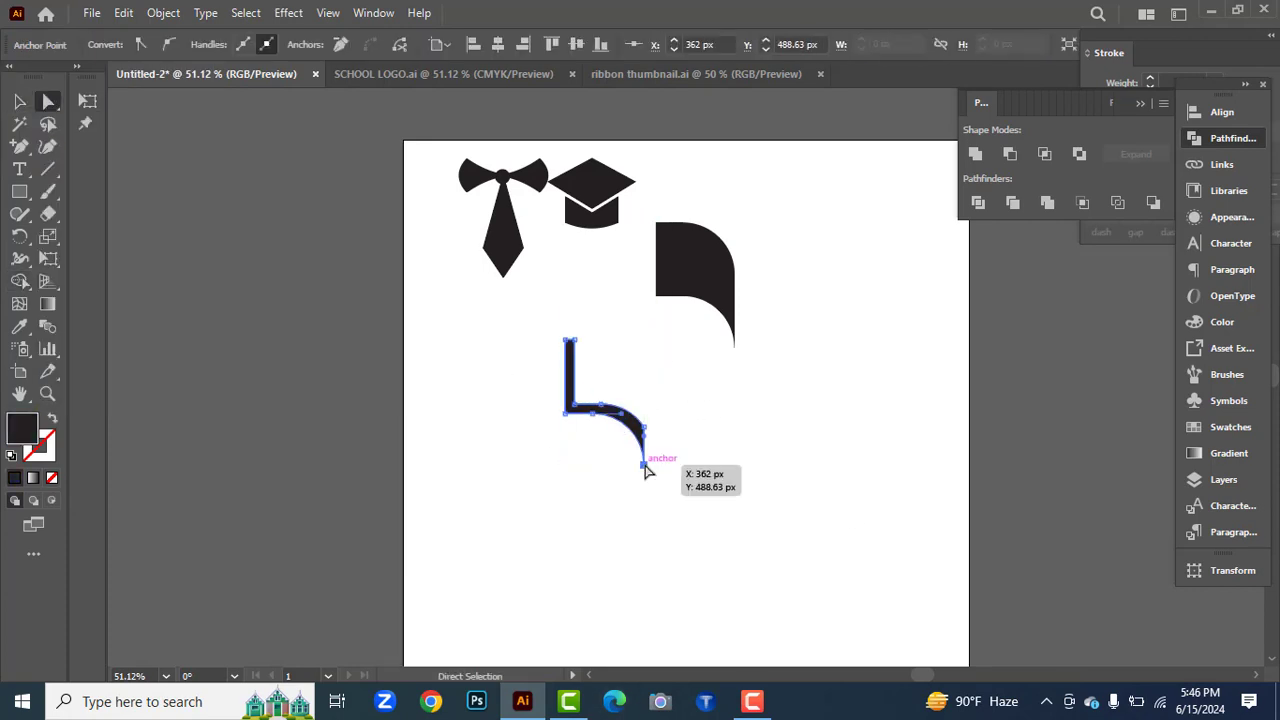
left_click(340, 44)
key("v")
left_click(451, 383)
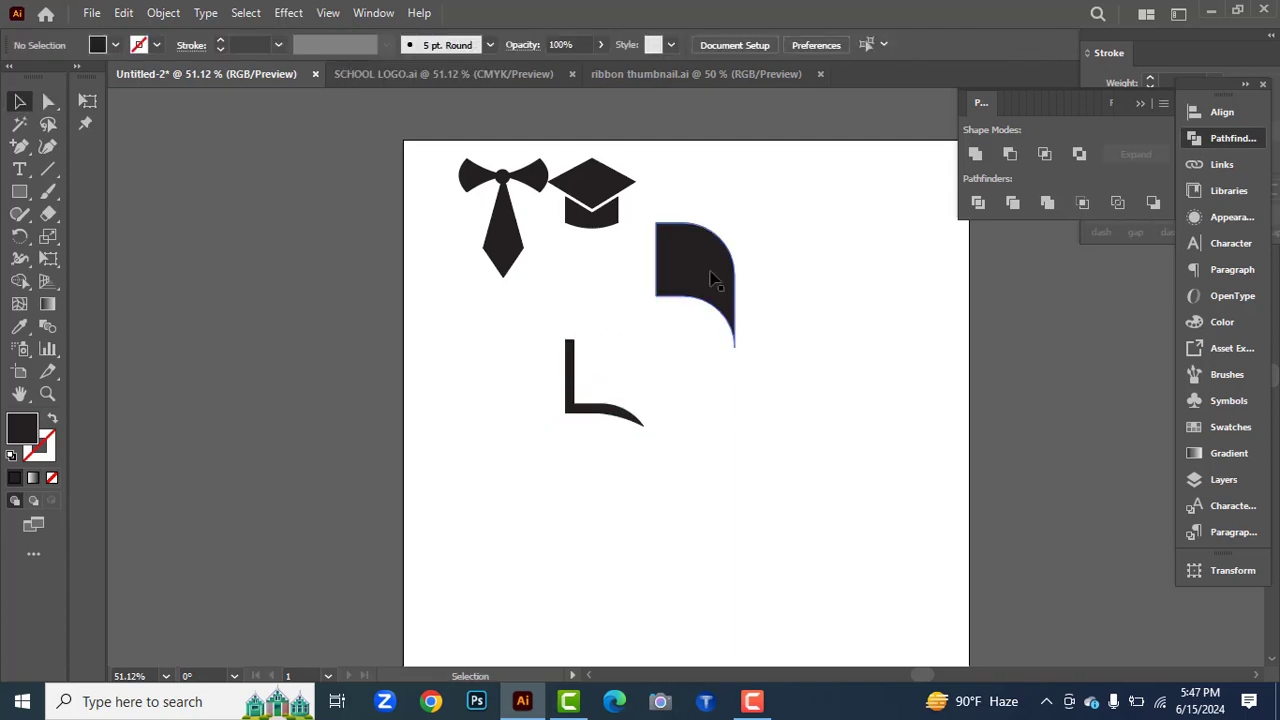
Move the solid curved panel onto the L-shaped strip so they form one half of a book.
left_click_drag(712, 280, 505, 370)
left_click(592, 488)
left_click(607, 409, "shift")
right_click(623, 373)
mouse_move(699, 565)
left_click(866, 470)
left_click(225, 449)
key("Delete")
Create a copy of the curved panel and strip together, reflected across the vertical axis.
left_click_drag(540, 310, 640, 420)
right_click(622, 373)
mouse_move(690, 566)
left_click(866, 470)
left_click(214, 255)
left_click(223, 449)
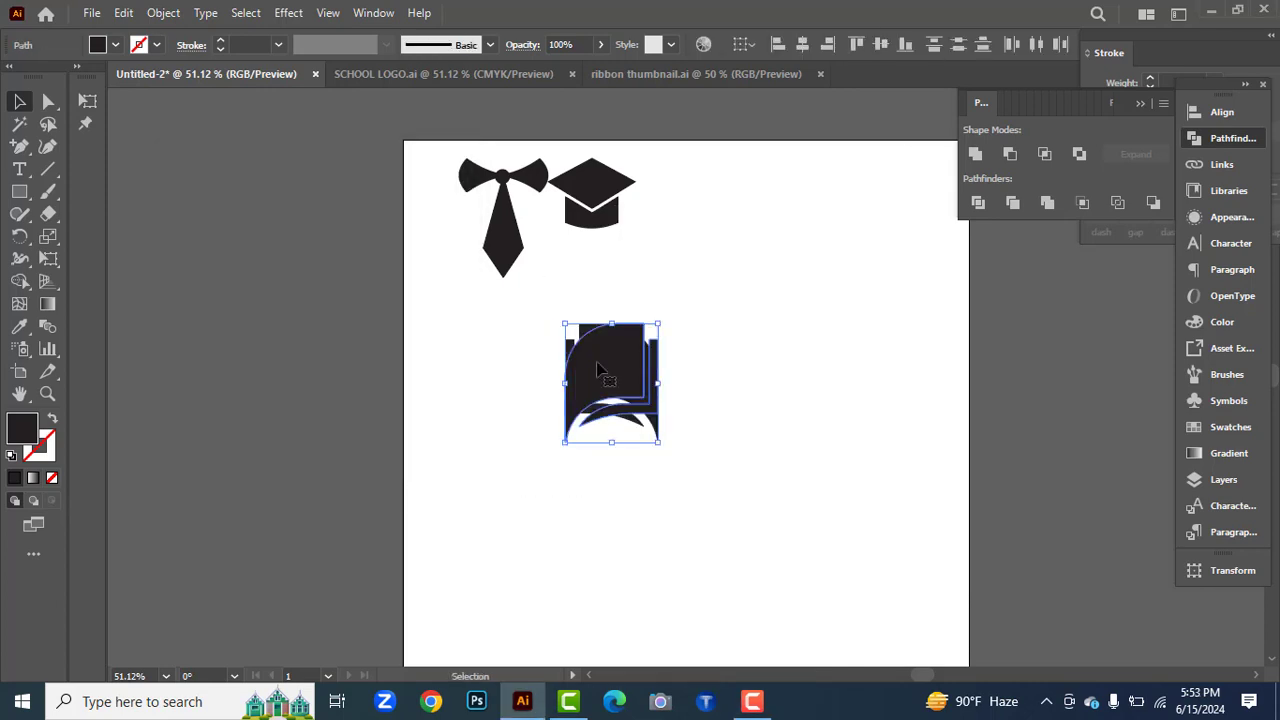
Place the mirrored half against the original to form an open book, and scale the book down.
left_click_drag(603, 373, 704, 376)
left_click(480, 349)
left_click_drag(490, 310, 790, 470)
left_click_drag(757, 443, 708, 448)
Group all the book pieces and move the book beside the graduation cap.
left_click_drag(565, 320, 762, 508)
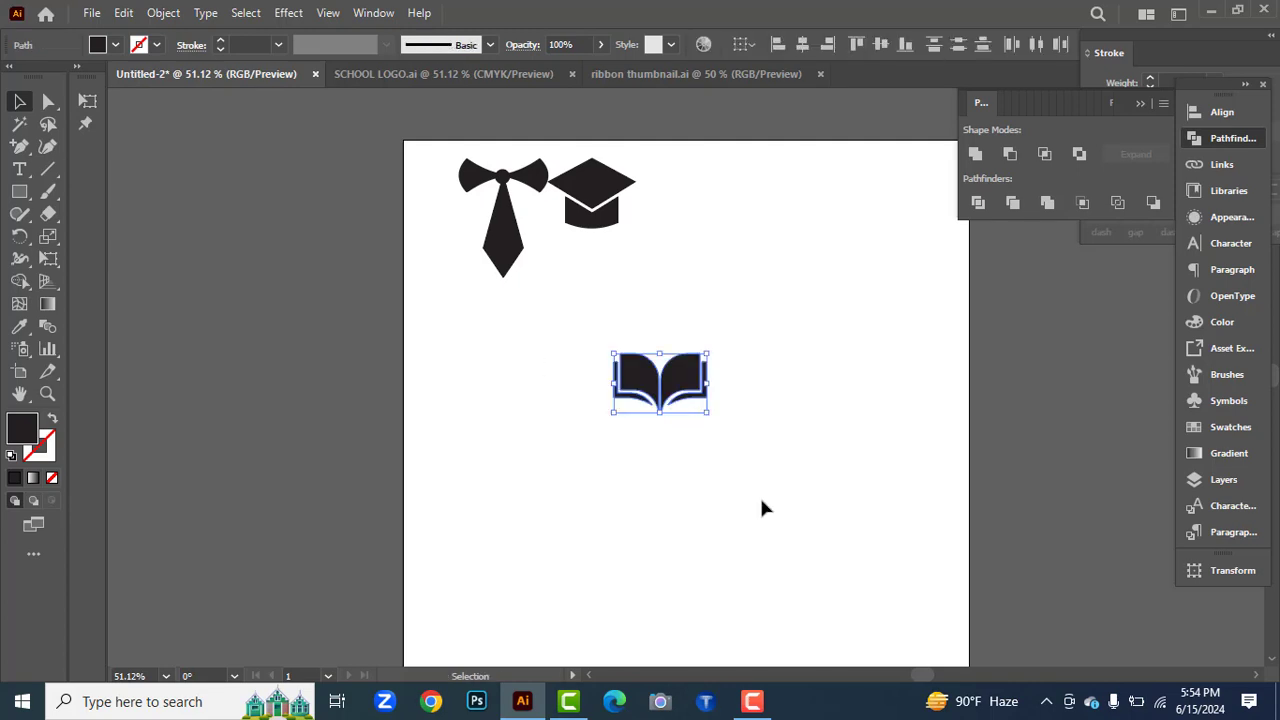
key("ctrl+g")
left_click(764, 506)
left_click_drag(680, 377, 726, 190)
Draw a black three-sided polygon with a 50 px radius in the open area below the icons.
right_click(21, 194)
left_click(21, 194)
right_click(19, 193)
left_click(108, 258)
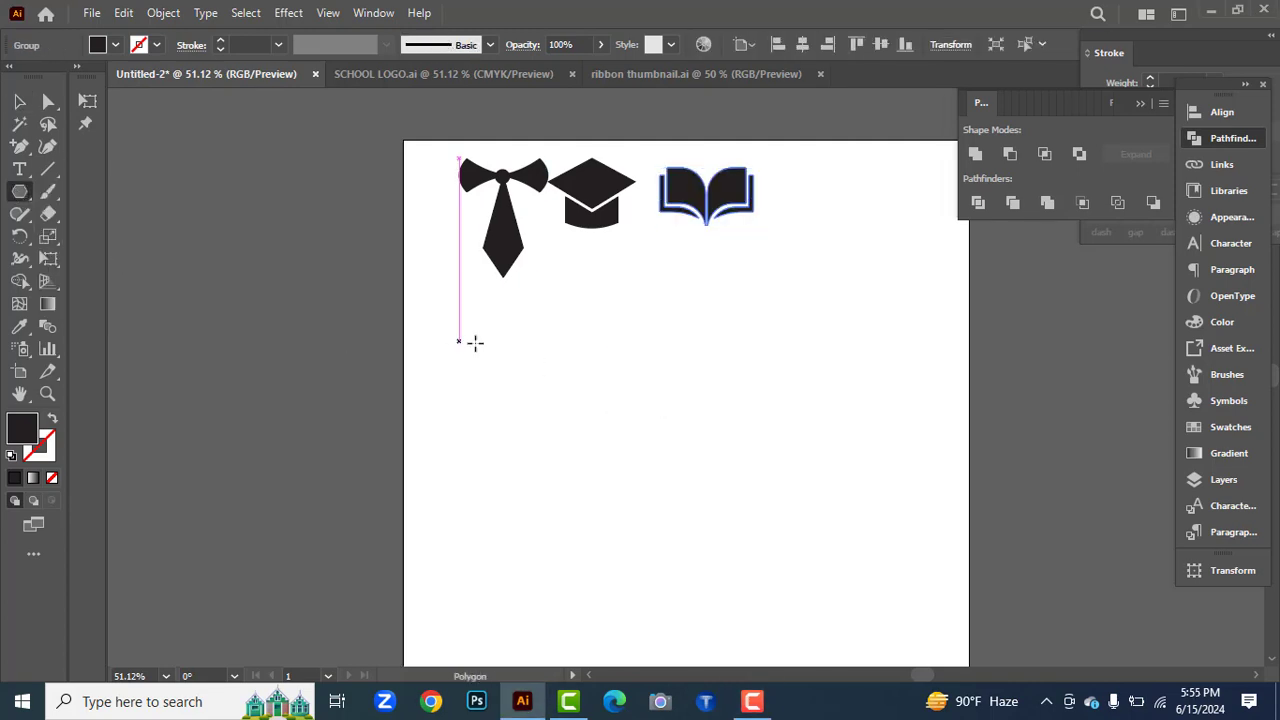
left_click(628, 431)
left_click(627, 344)
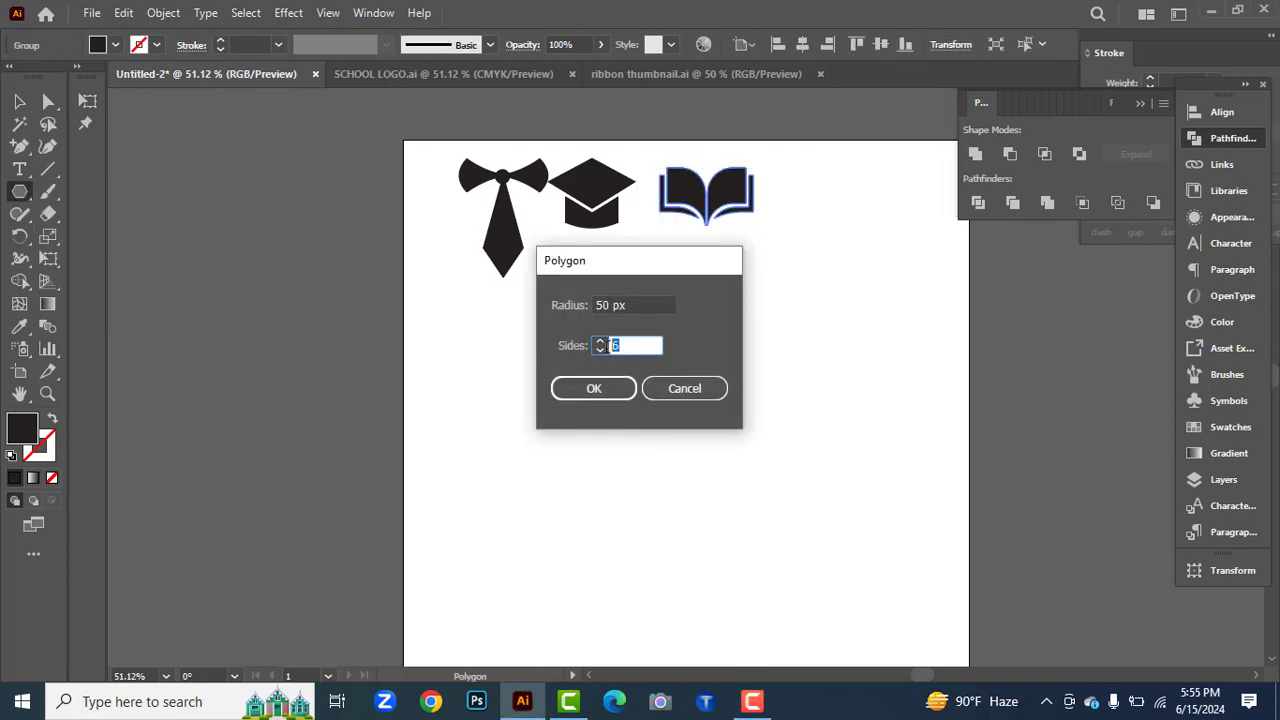
left_click(603, 391)
key("v")
Enlarge the triangle and flip it so it points downward, placed below the cap and book.
left_click_drag(663, 452, 805, 475)
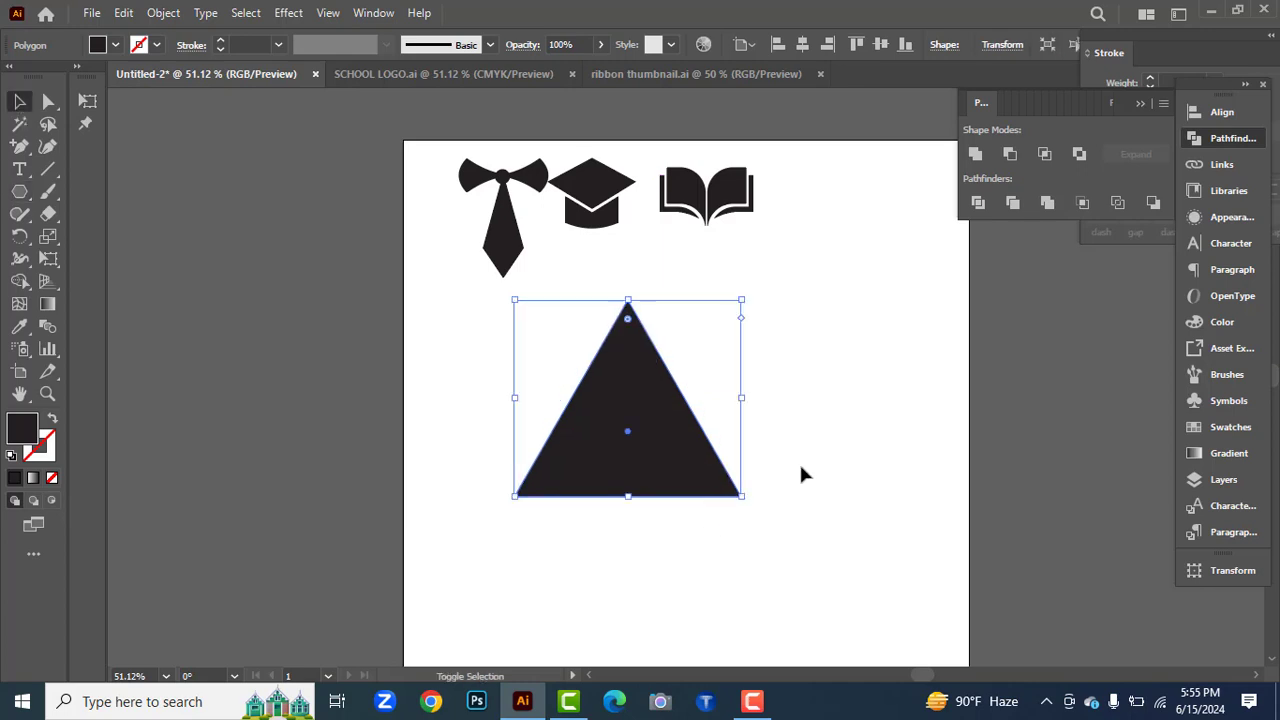
left_click_drag(745, 292, 518, 582)
left_click_drag(656, 433, 695, 339)
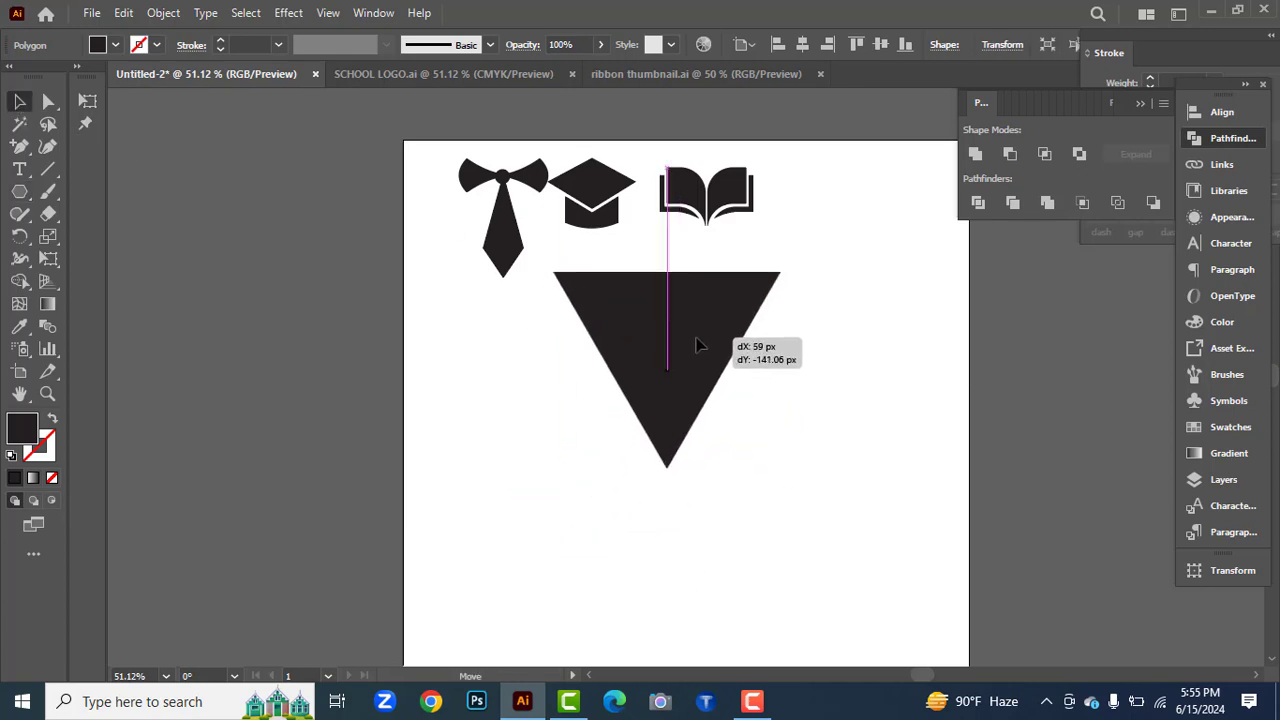
Cut away the triangle's right half with Shape Builder, using a tall rectangle drawn from the triangle's vertical centre line.
right_click(21, 192)
left_click(100, 192)
mouse_move(668, 256)
left_mouse_down()
mouse_move(771, 517)
mouse_move(842, 550)
left_mouse_up()
key("v")
left_click(620, 350, "shift")
left_click(18, 284)
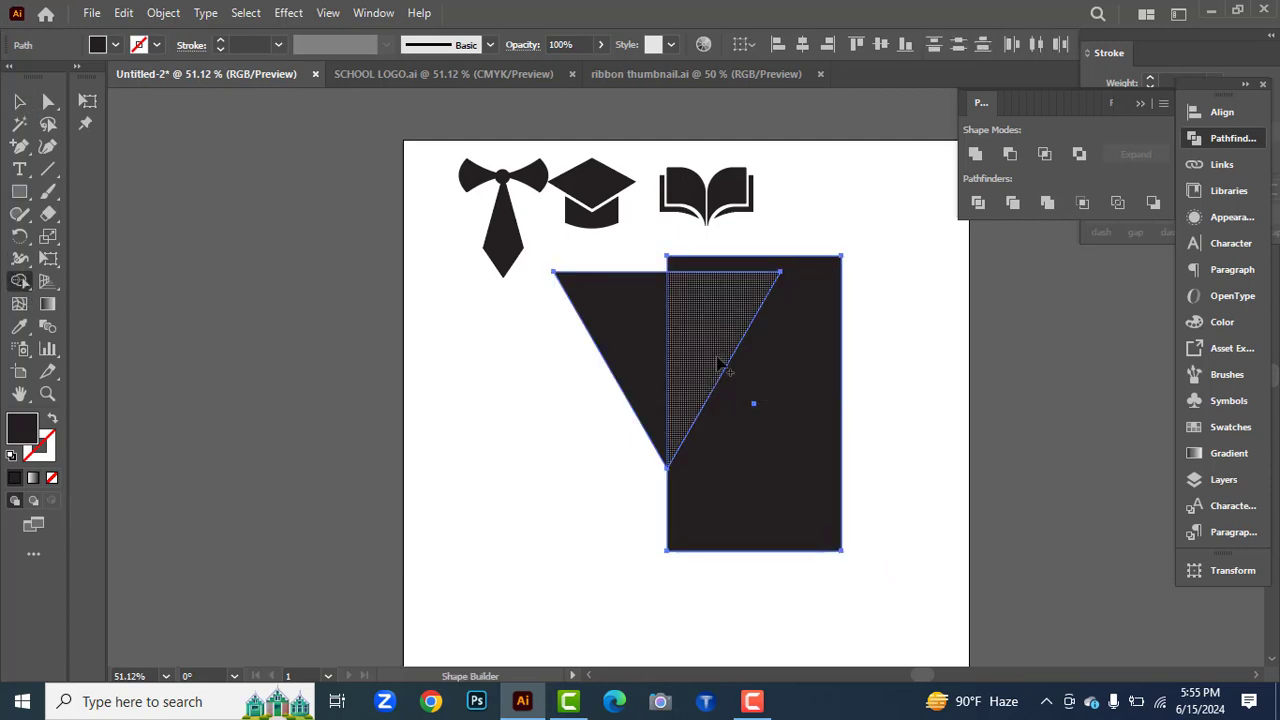
left_click_drag(723, 371, 760, 409)
key("v")
left_click_drag(640, 300, 620, 361)
Curve the half triangle's slanted edge outward and its top edge slightly downward with the Anchor Point tool.
right_click(47, 146)
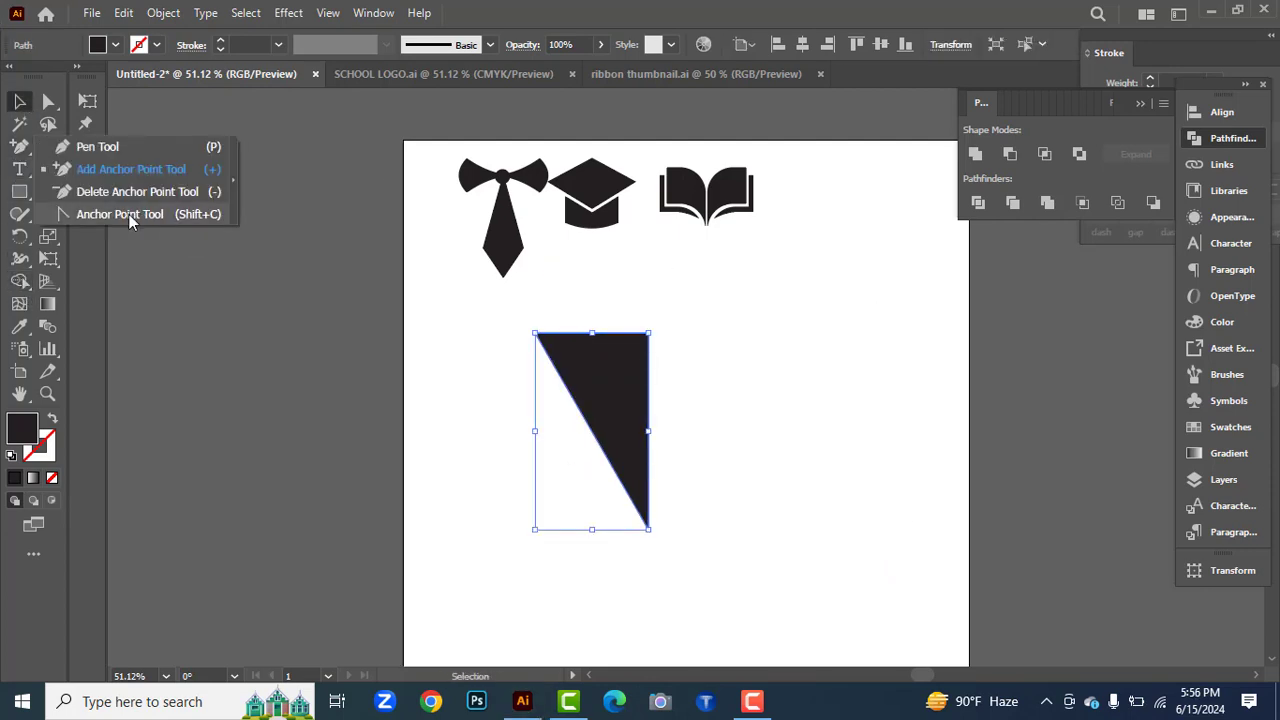
left_click(128, 211)
left_click_drag(595, 432, 565, 454)
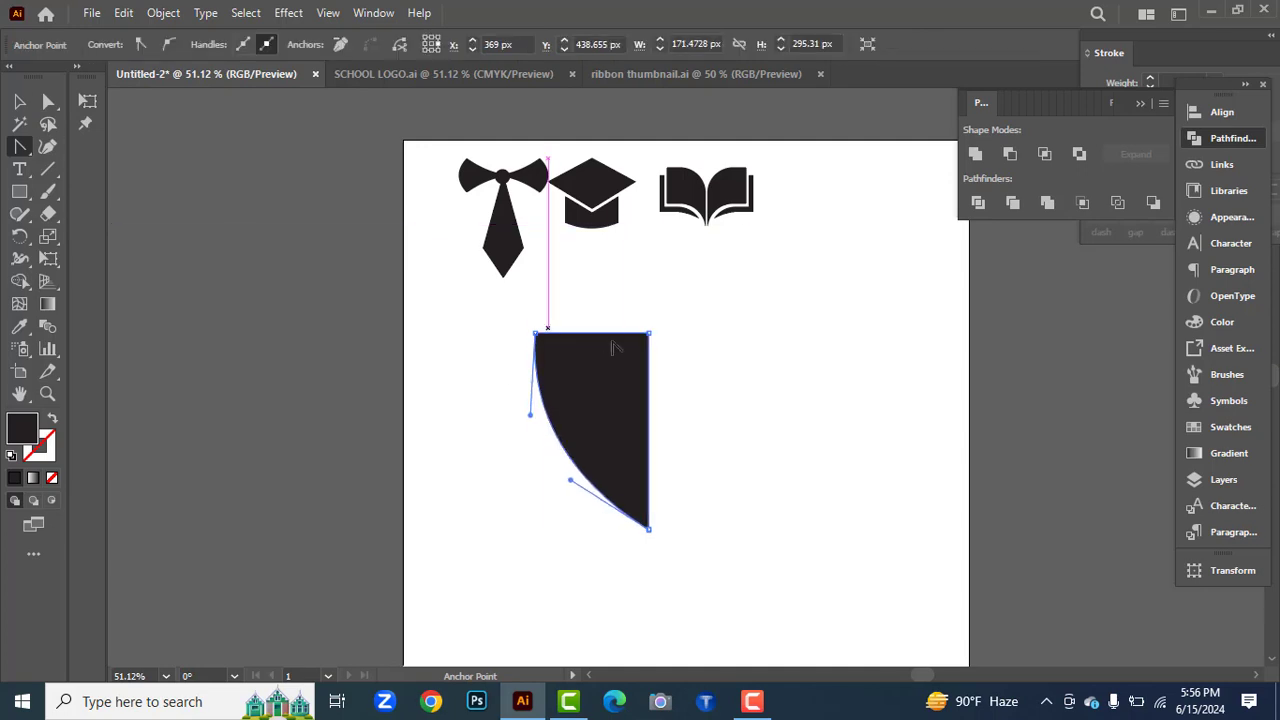
left_click_drag(590, 336, 590, 348)
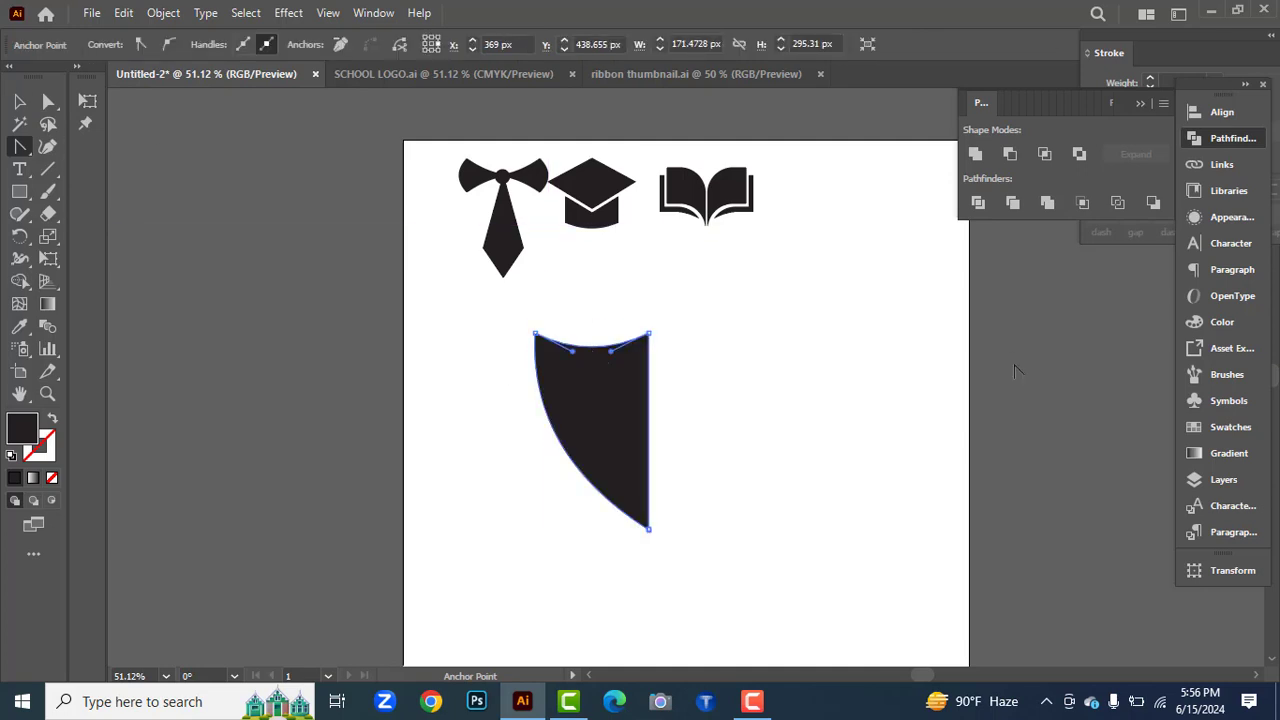
key("v")
right_click(585, 400)
mouse_move(629, 563)
left_click(823, 469)
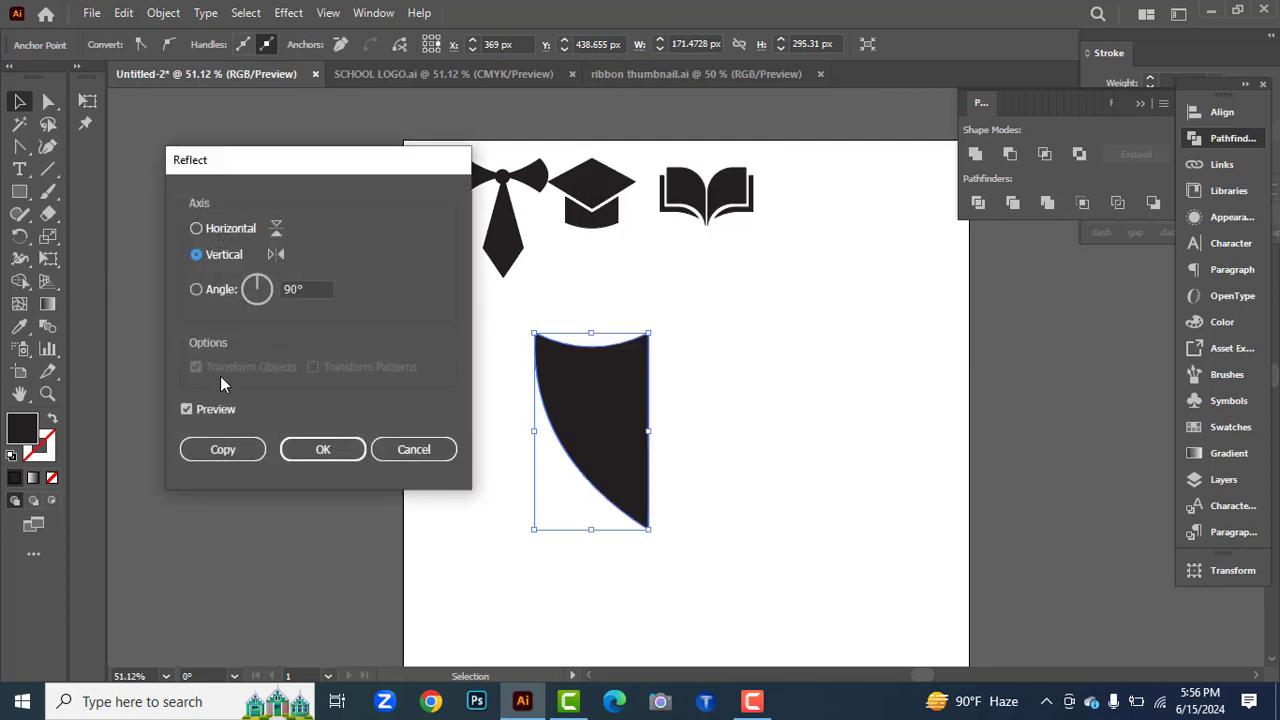
left_click(413, 452)
Create a vertical-axis reflected copy of the curved half and place it against the original's straight edge.
right_click(617, 430)
left_click(855, 469)
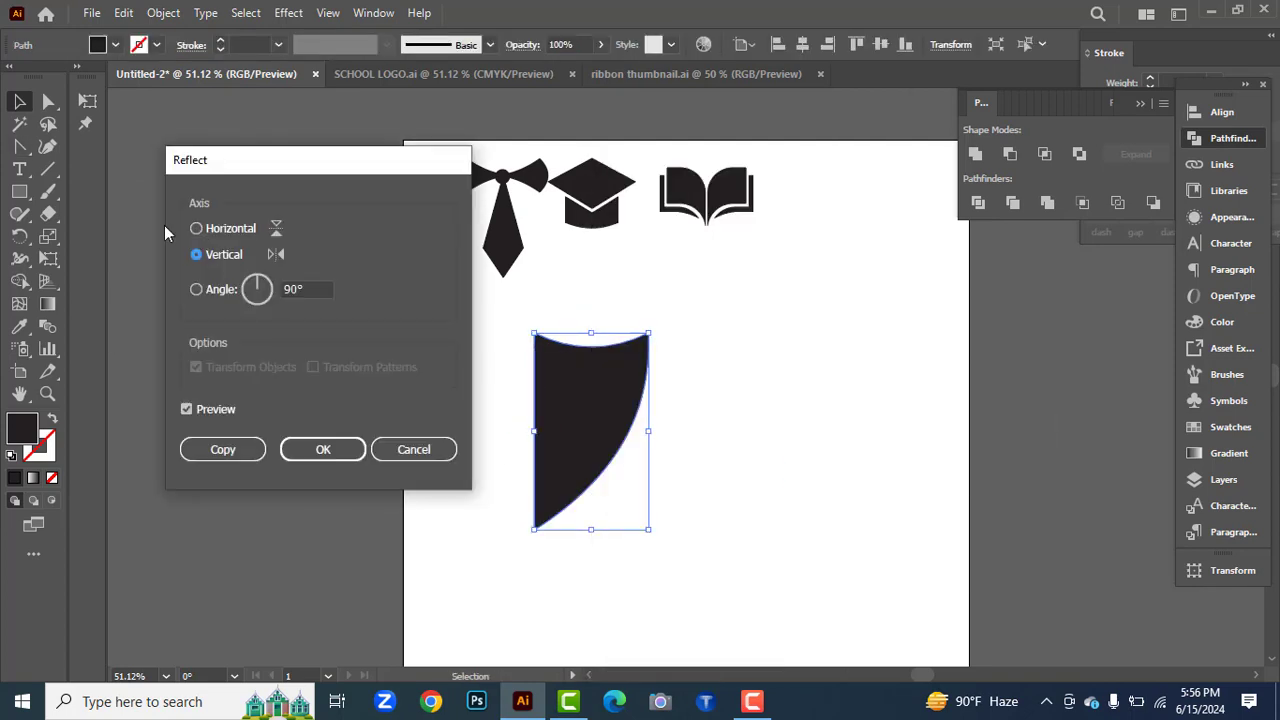
left_click(196, 228)
left_click(196, 254)
left_click(223, 449)
left_click_drag(579, 447, 688, 442)
Select both mirrored halves and unite them into a single shield shape.
left_click(731, 543)
left_click(610, 385)
left_click(695, 385, "shift")
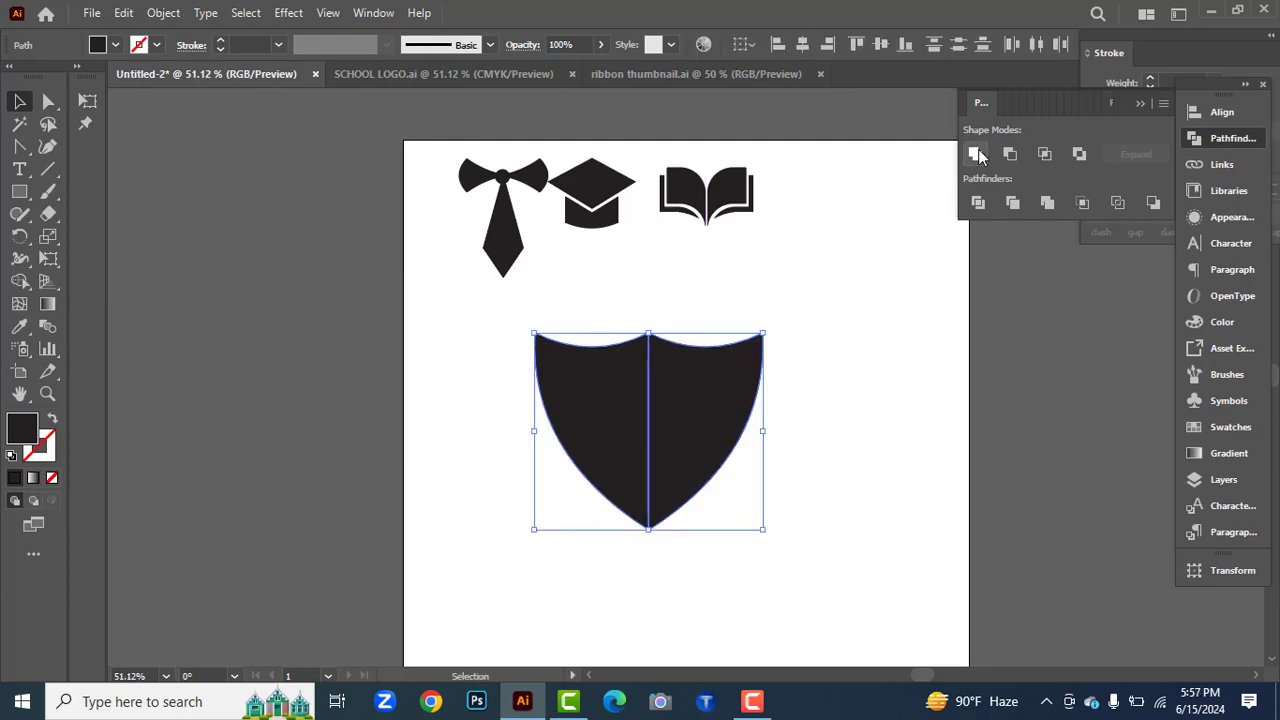
left_click(976, 154)
left_click(869, 357)
Stretch the shield taller and enlarge it around its centre.
left_click(715, 407)
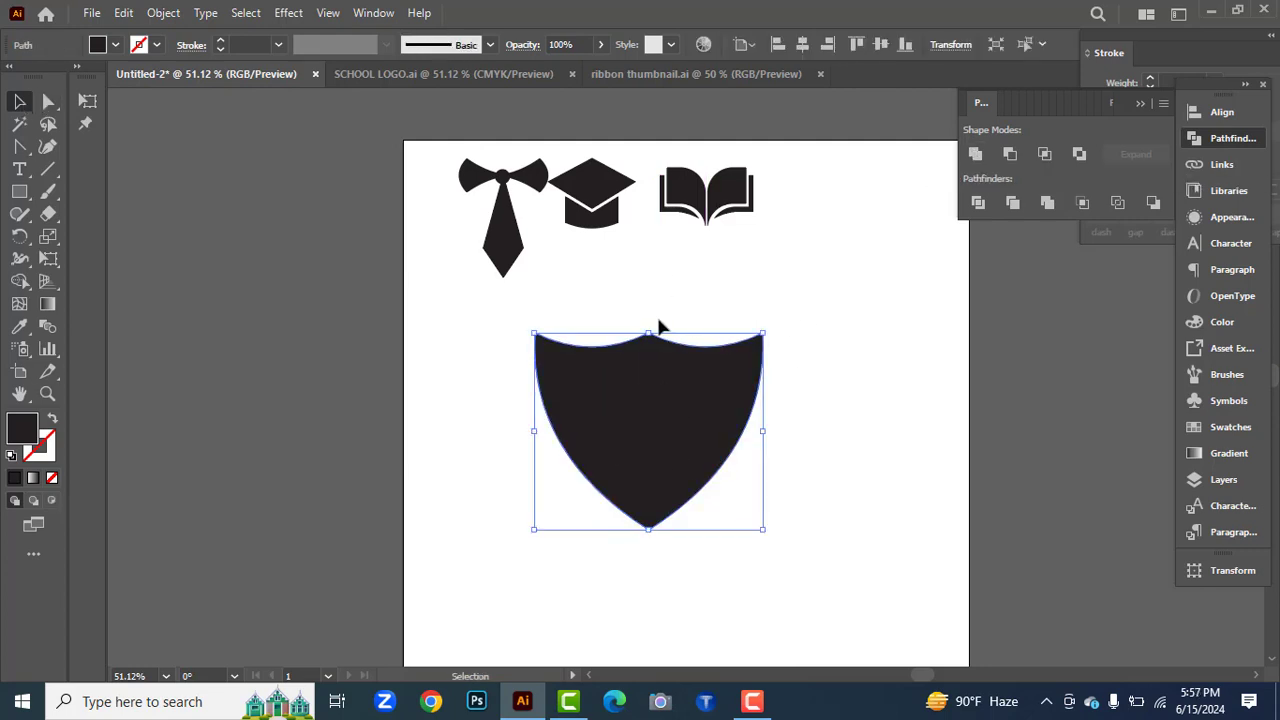
left_click_drag(658, 326, 662, 289)
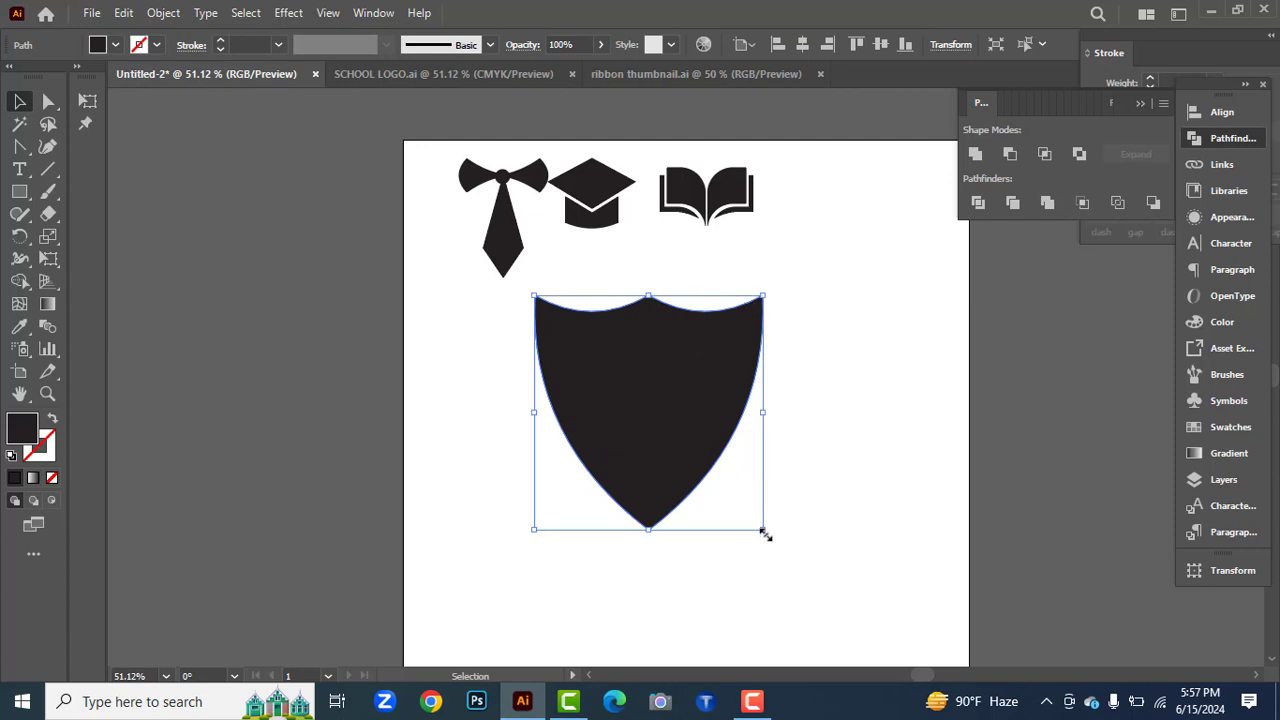
left_click_drag(648, 530, 651, 540)
mouse_move(762, 534)
left_mouse_down()
mouse_move(766, 551)
mouse_move(781, 549)
left_mouse_up()
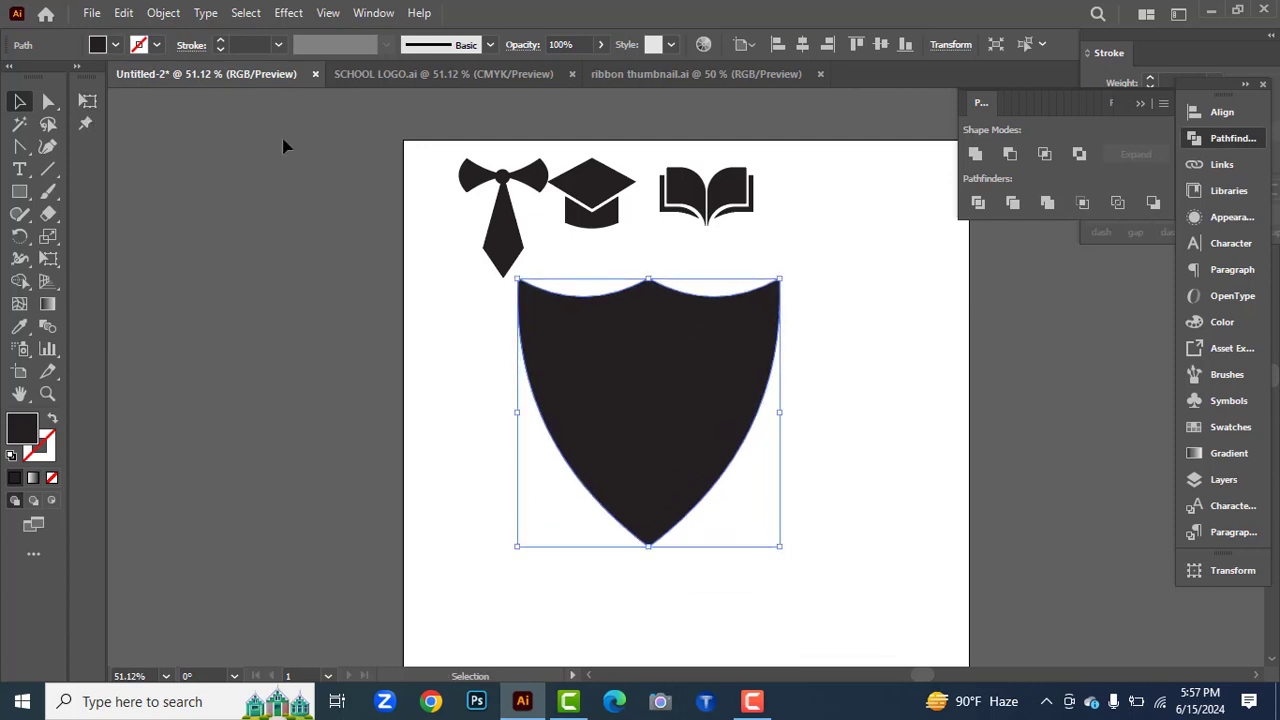
Turn the solid shield into a thick black outline without a fill.
left_click(115, 45)
key("shift+x")
left_click(278, 45)
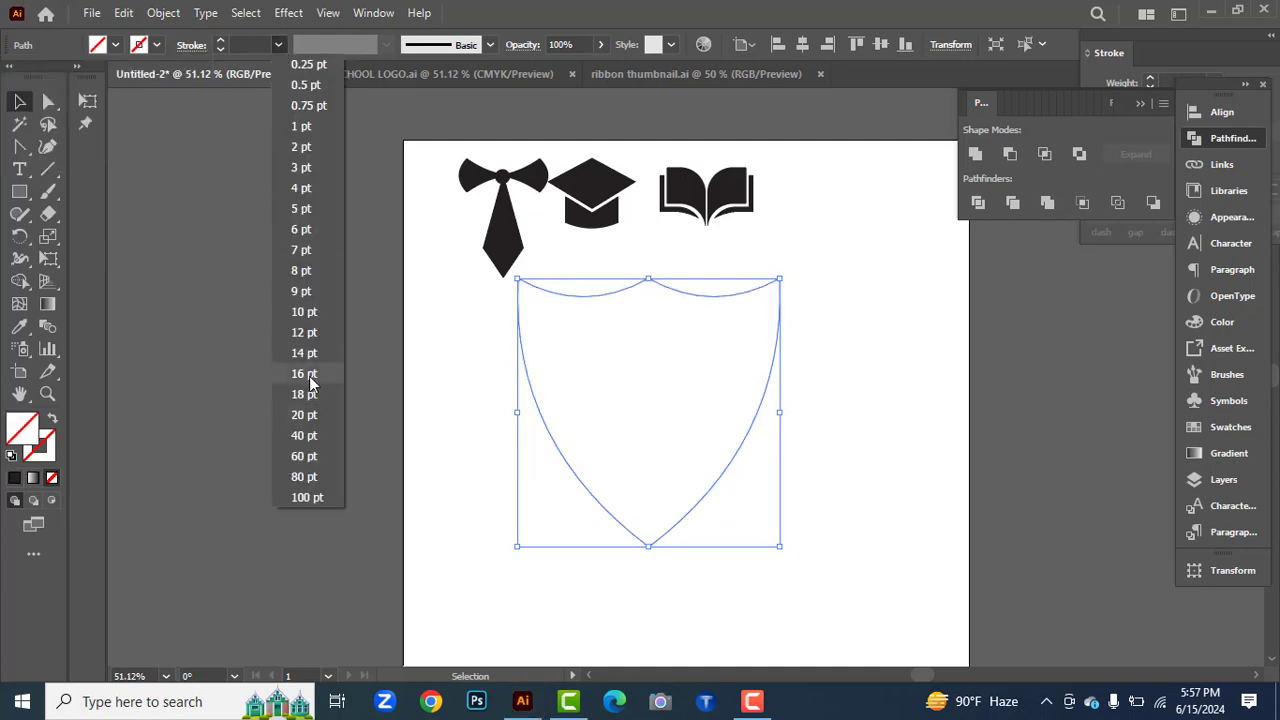
left_click(305, 372)
left_click(278, 45)
left_click(327, 423)
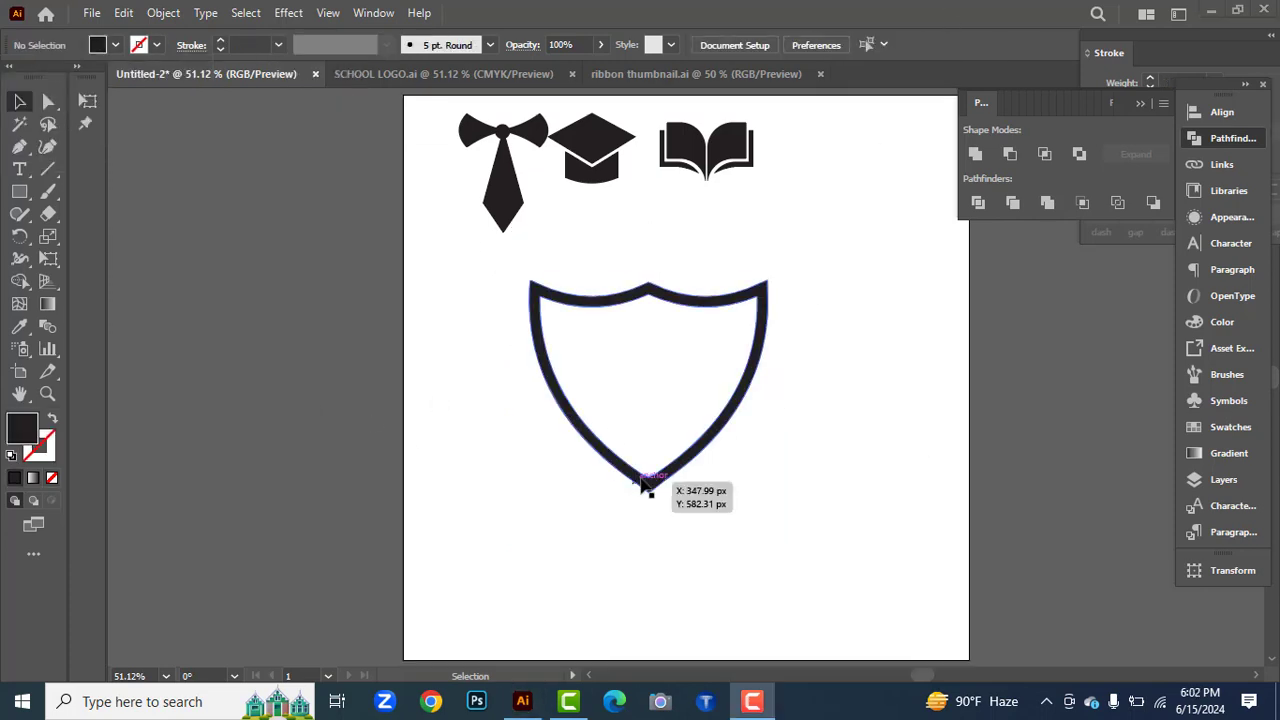
Enlarge the shield outline so it has room for the cap, tie and book.
left_click(651, 480)
left_click_drag(766, 491, 774, 555)
left_click_drag(774, 281, 793, 241)
left_click_drag(789, 555, 800, 551)
Place the cap, tie and book inside the shield, stacked along its vertical centre line.
left_click_drag(587, 143, 663, 318)
left_click_drag(505, 216, 668, 455)
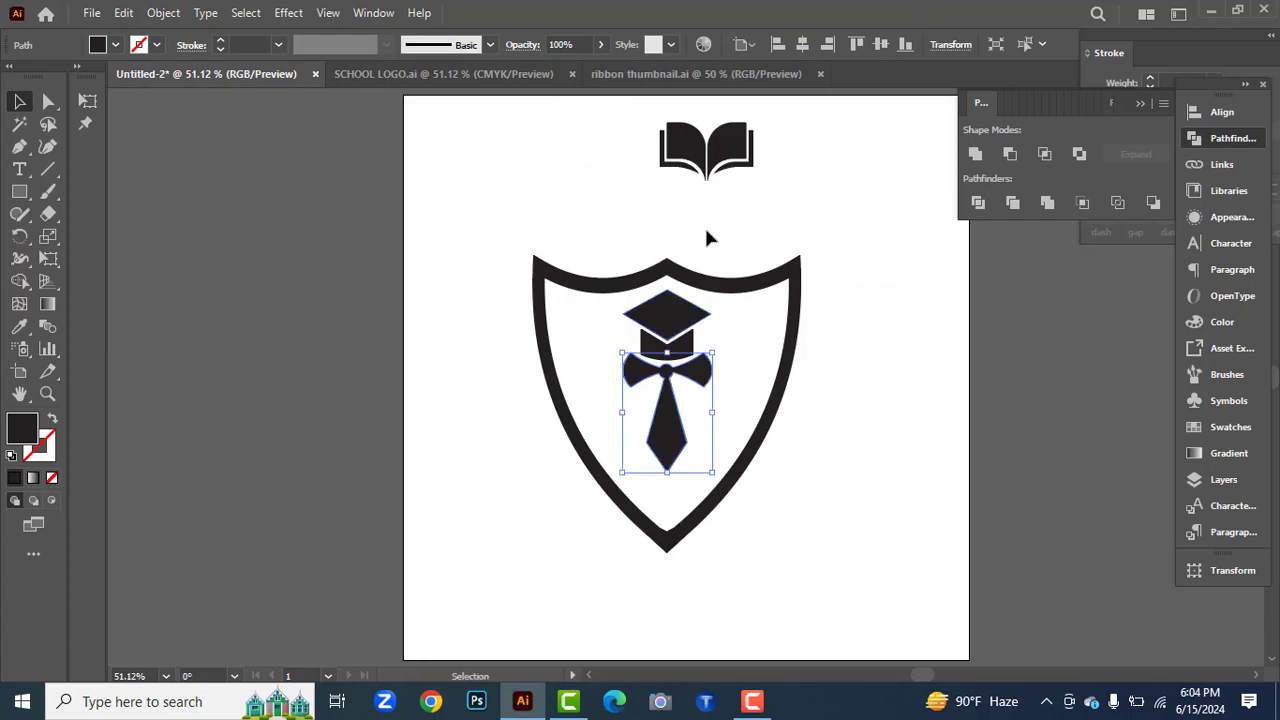
left_click_drag(712, 143, 697, 413)
left_click(700, 372, "shift")
left_click(697, 413)
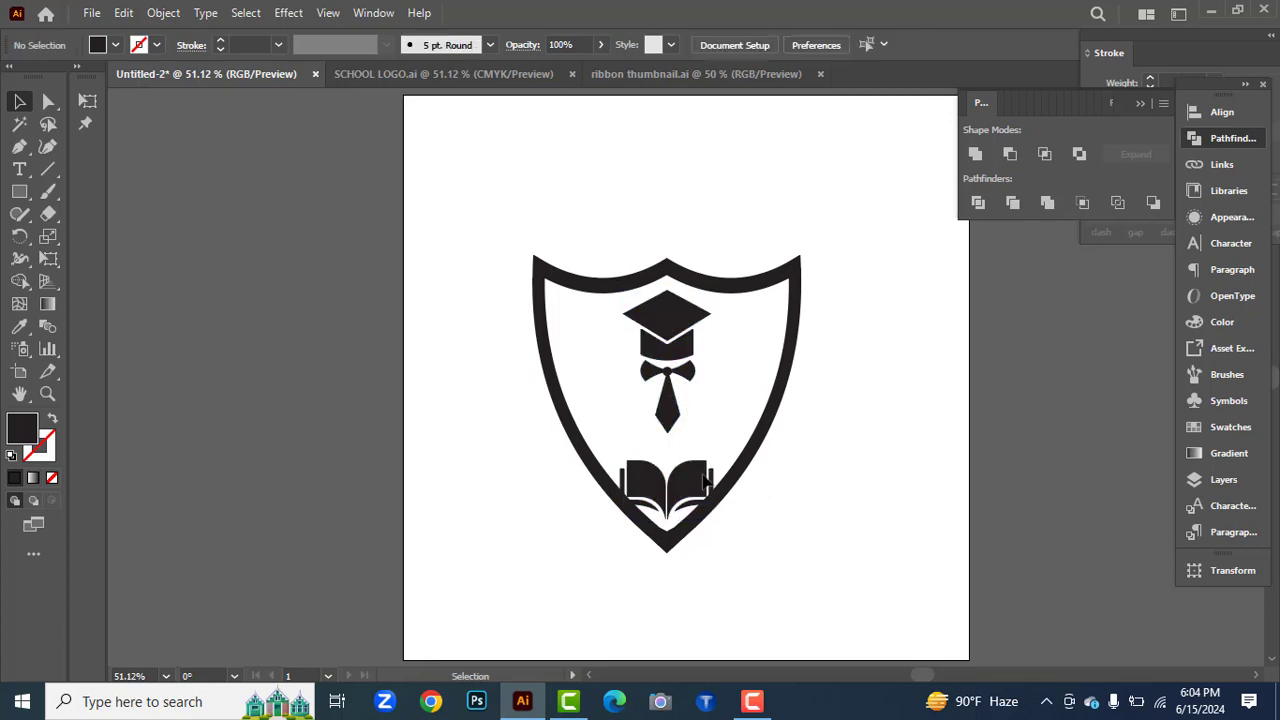
Raise the book toward the tie and shrink the shield outline slightly around its centre.
key("ctrl+a")
left_click(700, 490)
left_click_drag(714, 543, 730, 475)
left_click(777, 410)
left_click(777, 410)
mouse_move(800, 551)
left_mouse_down()
mouse_move(791, 523)
mouse_move(792, 540)
left_mouse_up()
Enlarge the book until it overlaps both sides of the shield, and nudge it left into the centre.
left_click(729, 486)
mouse_move(729, 486)
left_mouse_down()
mouse_move(749, 509)
mouse_move(737, 457)
mouse_move(745, 503)
left_mouse_up()
key("Left")
key("Left")
Group the complete shield emblem and move it higher on the artboard at a smaller size.
left_click_drag(469, 166, 745, 491)
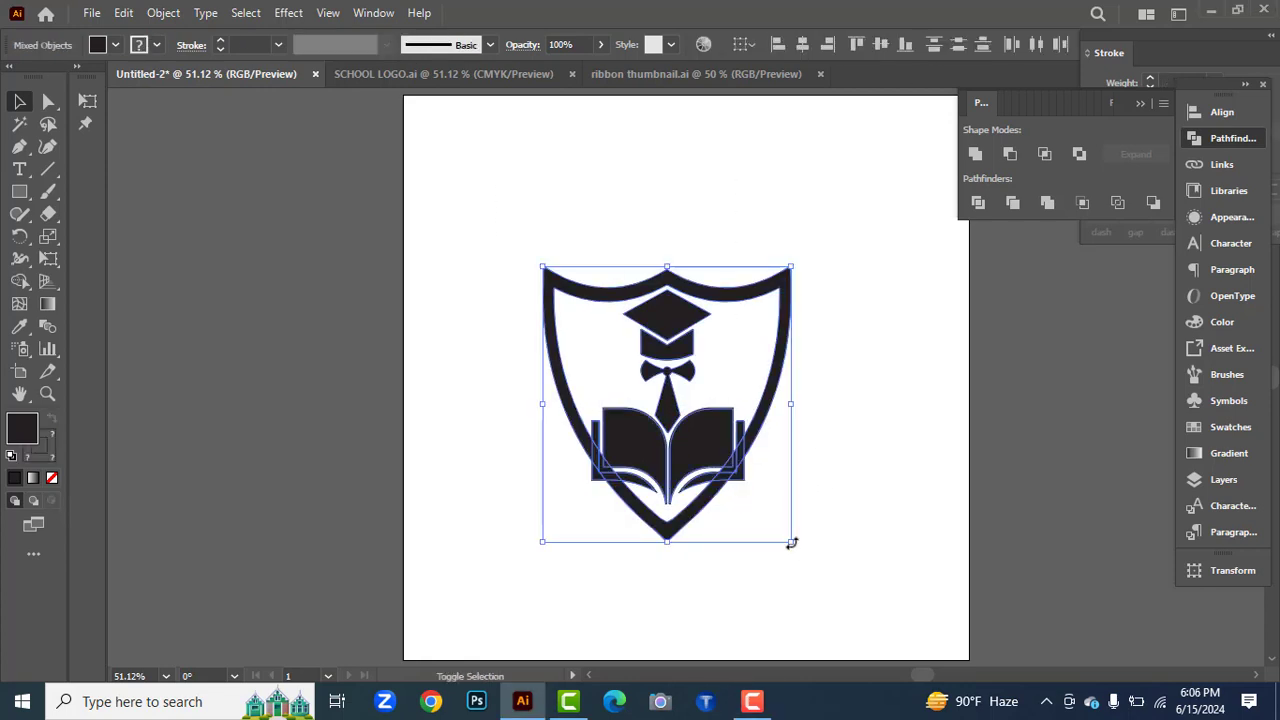
left_click(429, 217)
left_click_drag(429, 217, 822, 501)
key("ctrl+g")
left_click(822, 501)
left_click_drag(686, 435, 686, 378)
Draw a large circle over the emblem with the Ellipse tool.
left_click(480, 300)
right_click(13, 187)
left_click(80, 241)
left_click_drag(564, 234, 738, 311)
left_click(19, 101)
left_click_drag(487, 181, 573, 272)
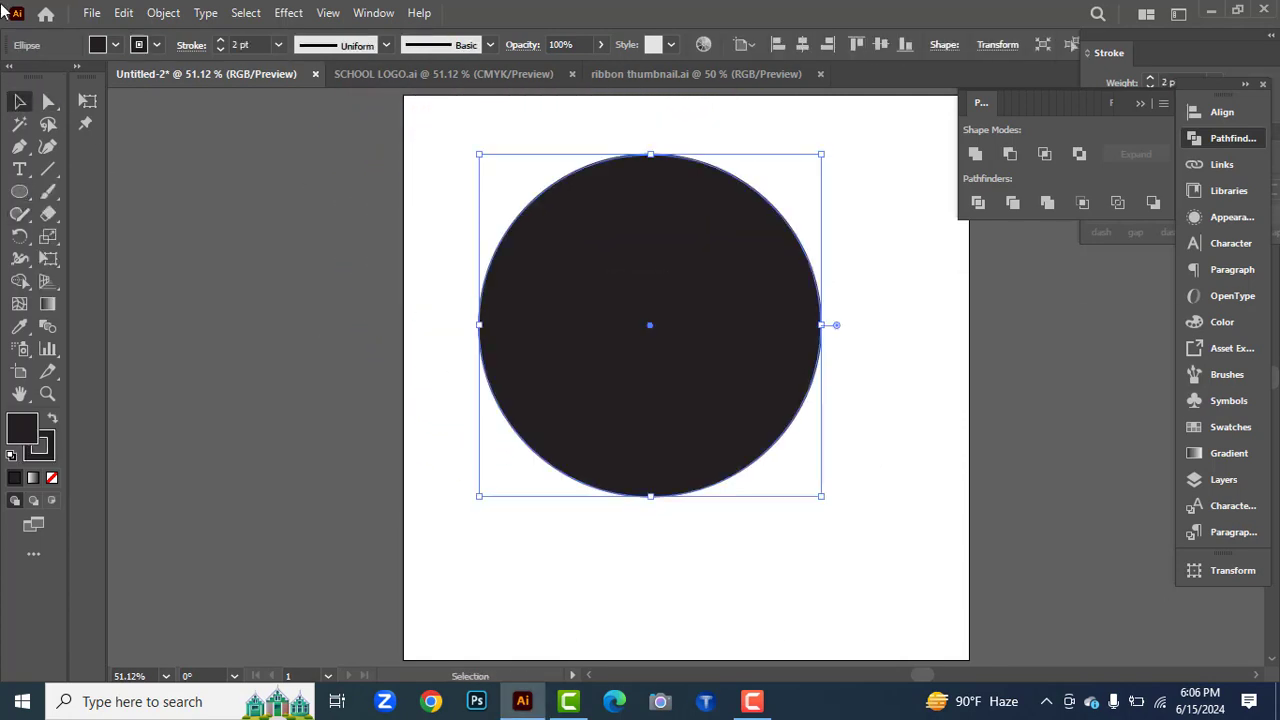
Remove the circle's fill and resize it to about 352 px in diameter around the shield emblem.
left_click(106, 46)
left_click(12, 76)
left_click_drag(822, 503, 753, 426)
left_click_drag(570, 355, 570, 356)
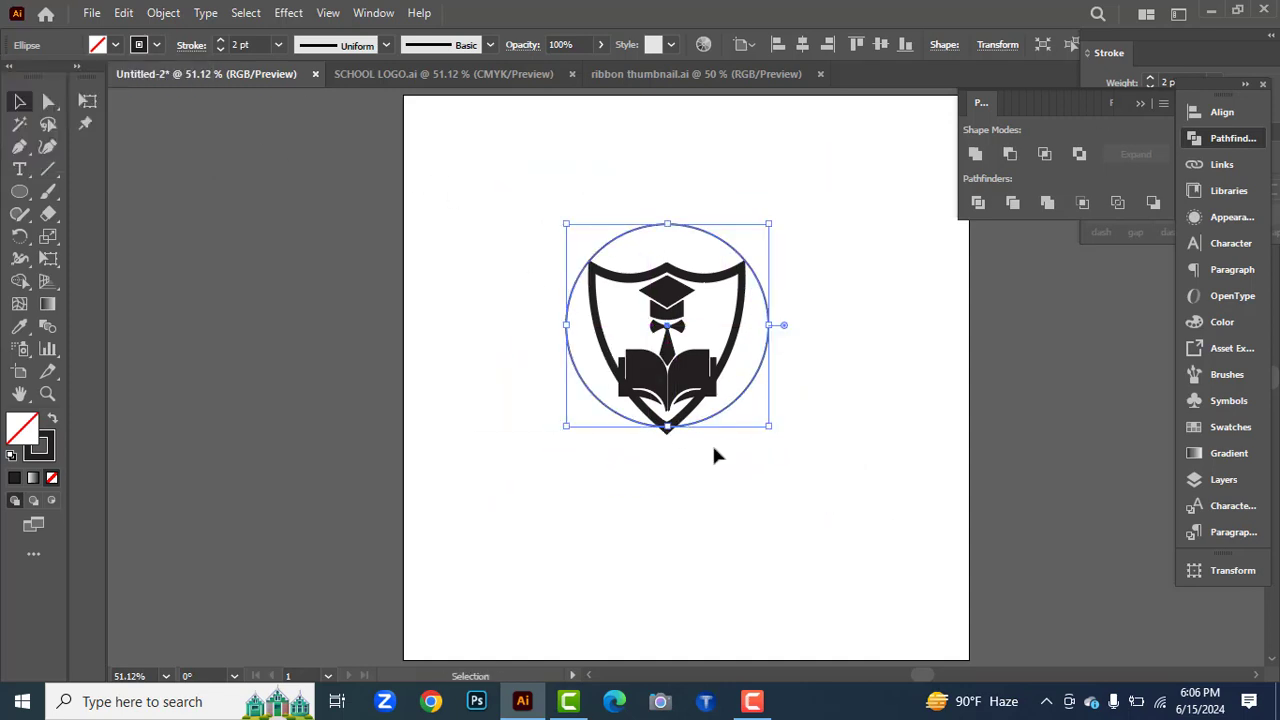
left_click_drag(768, 427, 790, 456)
left_click(891, 370)
Enlarge the shield emblem slightly inside the circle and keep it centred.
left_click(743, 275)
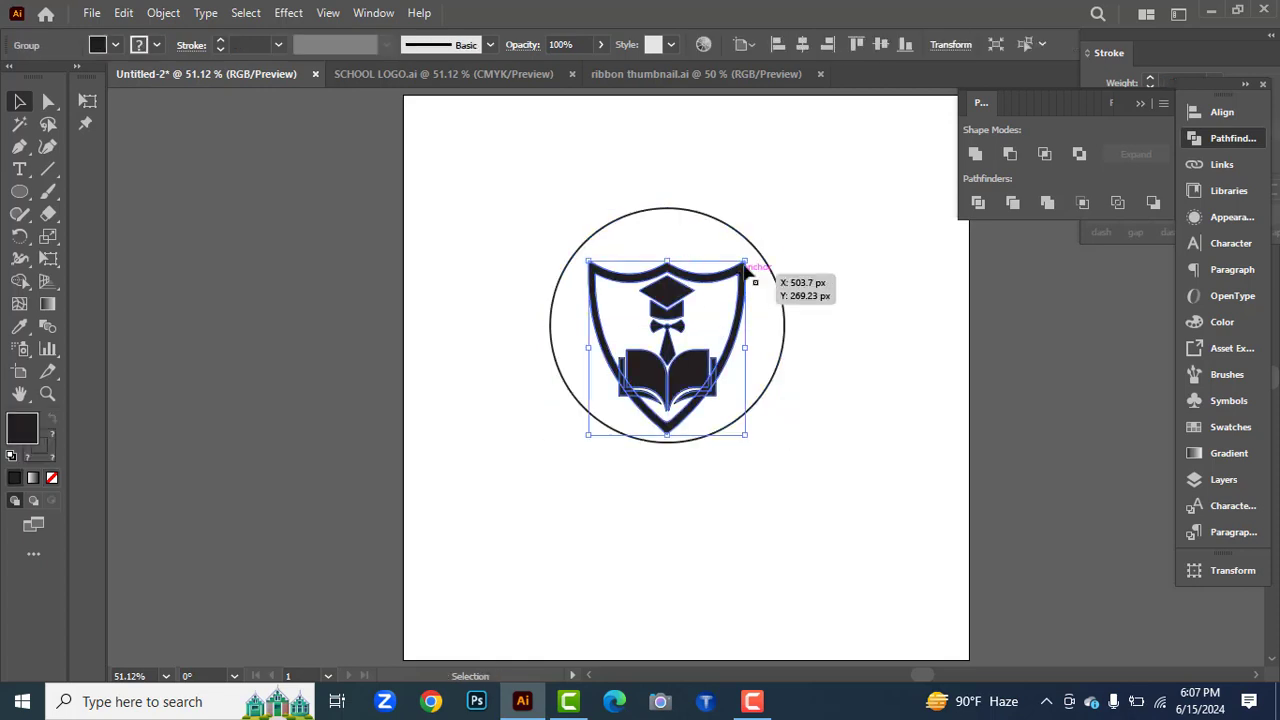
left_click_drag(746, 262, 755, 250)
left_click_drag(590, 253, 578, 247)
left_click(808, 322)
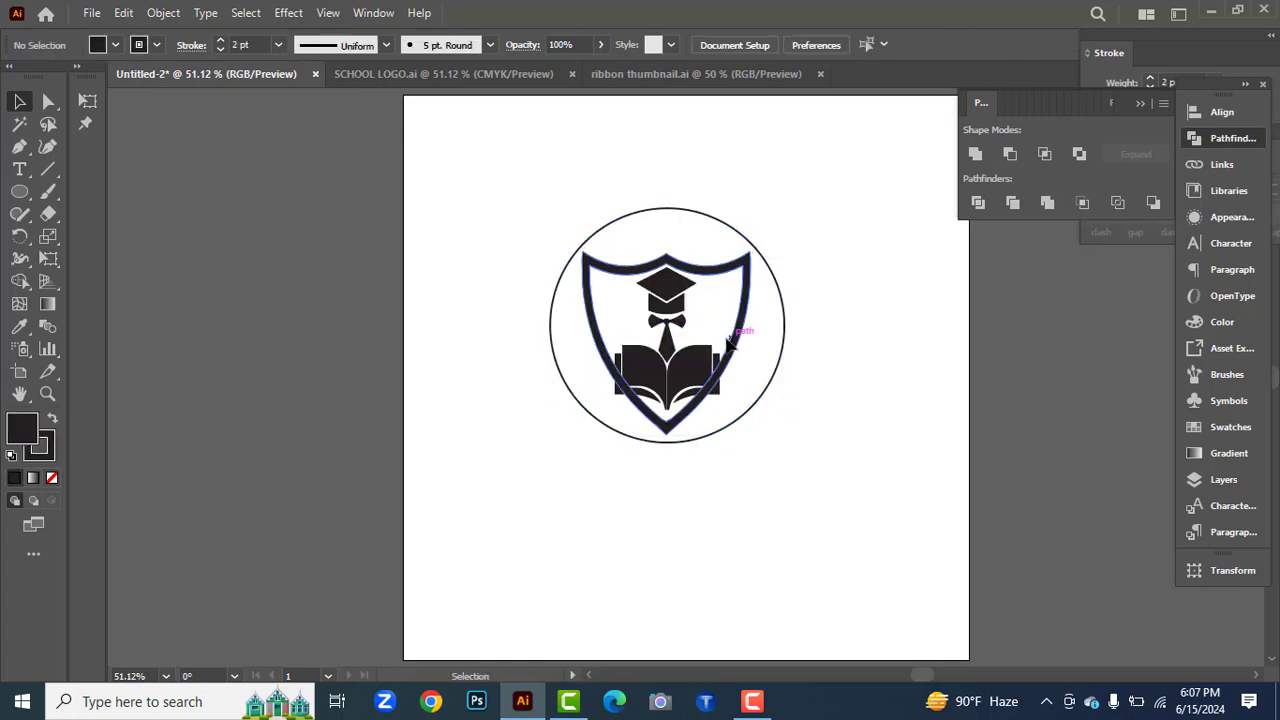
left_click(745, 340)
left_click(852, 335)
Set the circle's stroke weight to 8 pt.
left_click(784, 320)
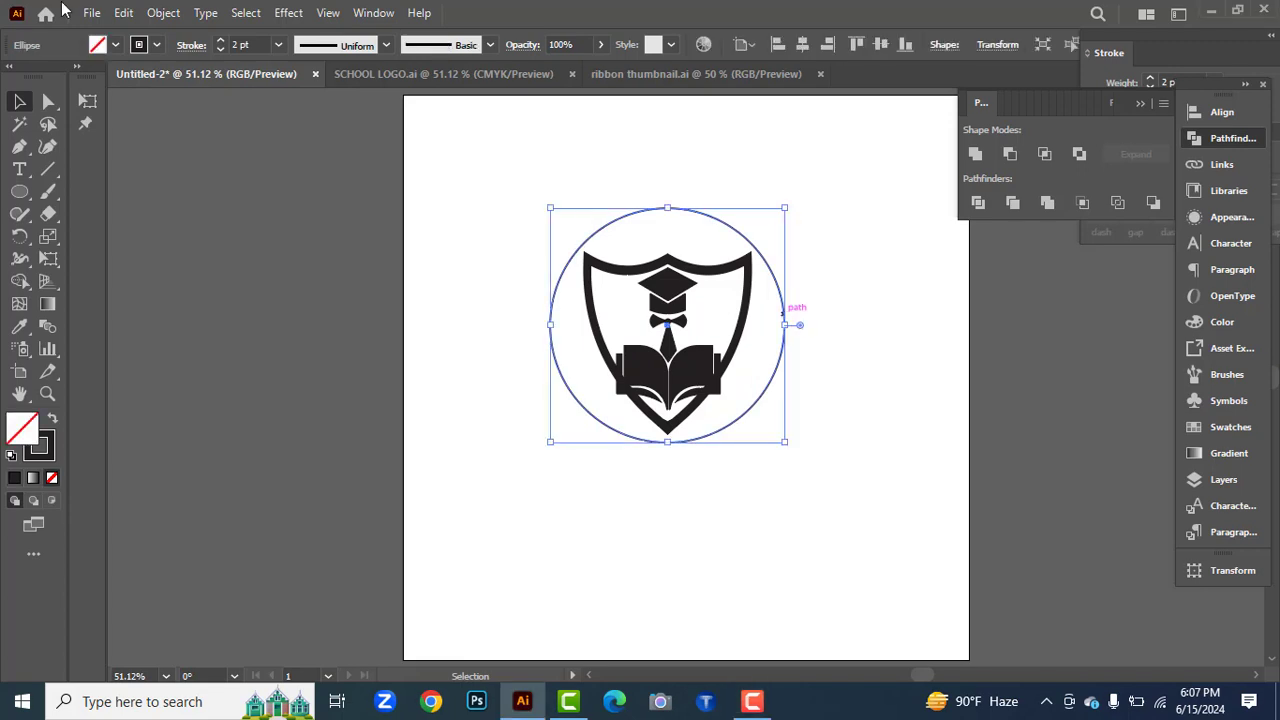
left_click(278, 45)
left_click(307, 244)
left_click(279, 45)
left_click(304, 275)
left_click(487, 254)
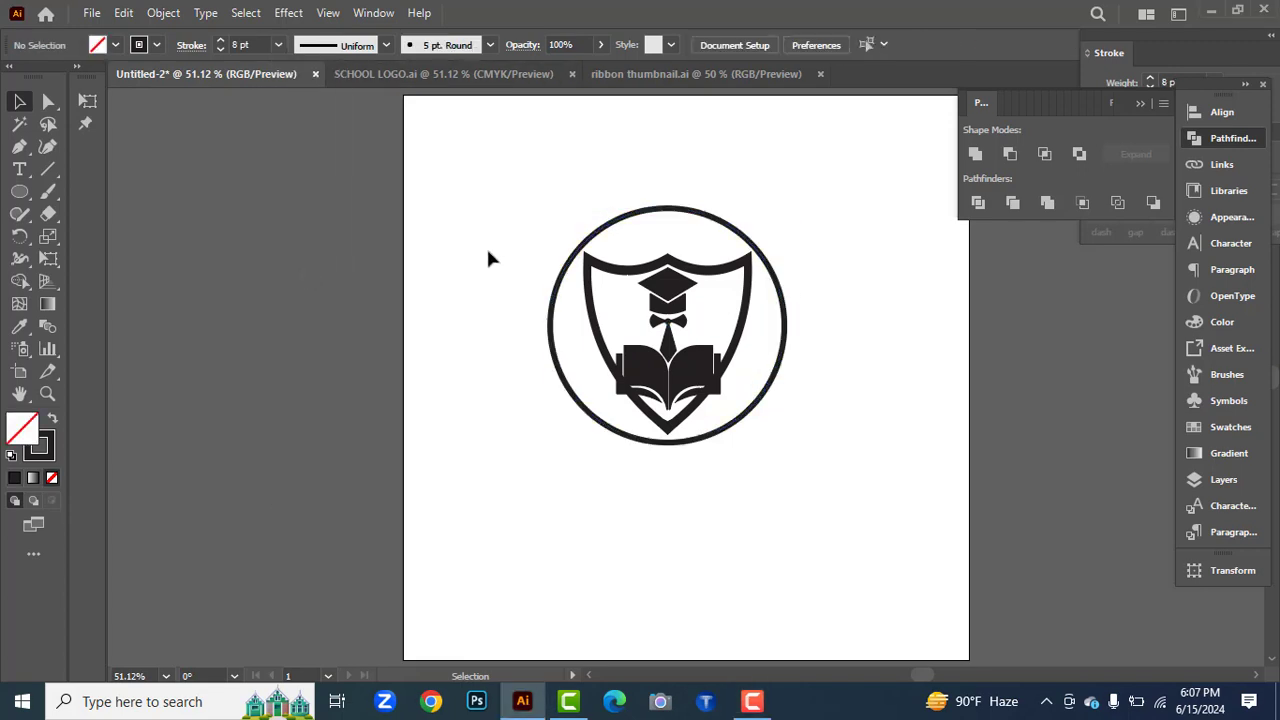
left_click(770, 394)
key("ctrl+shift+a")
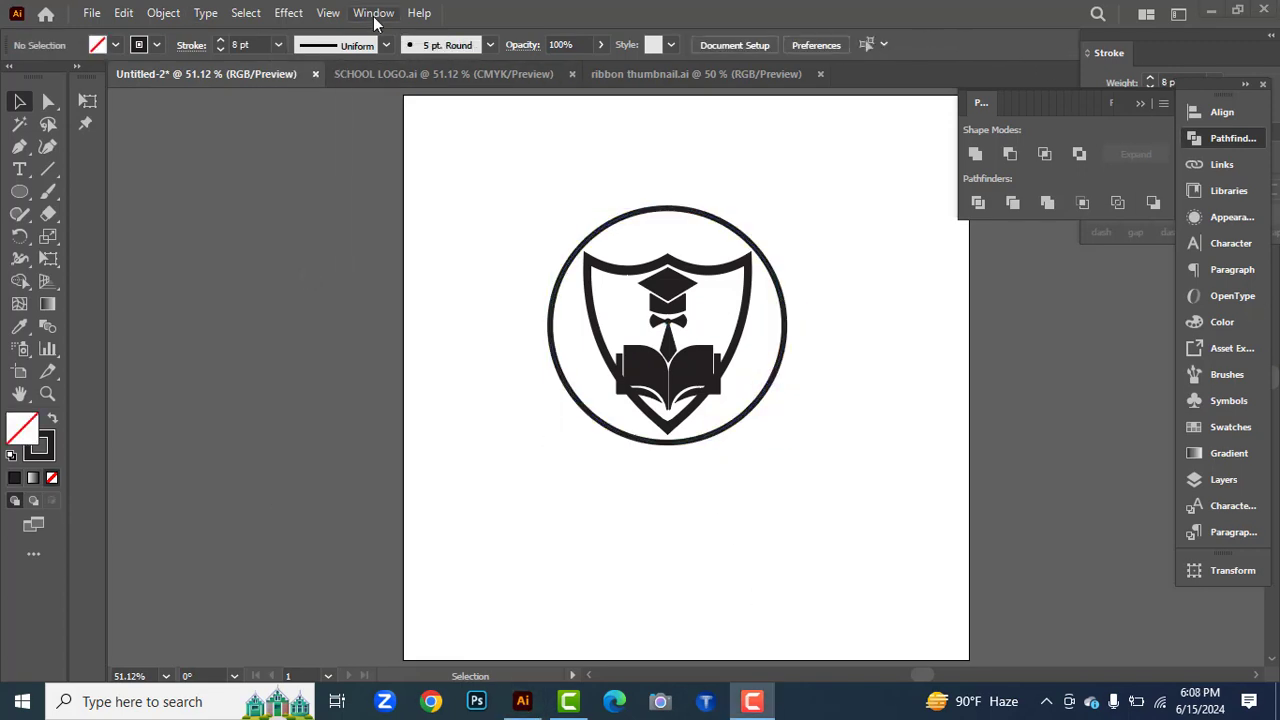
Add a concentric outer circle by offsetting the circle's path outward by 20 px.
left_click(373, 13)
left_click(450, 646)
left_click(562, 372)
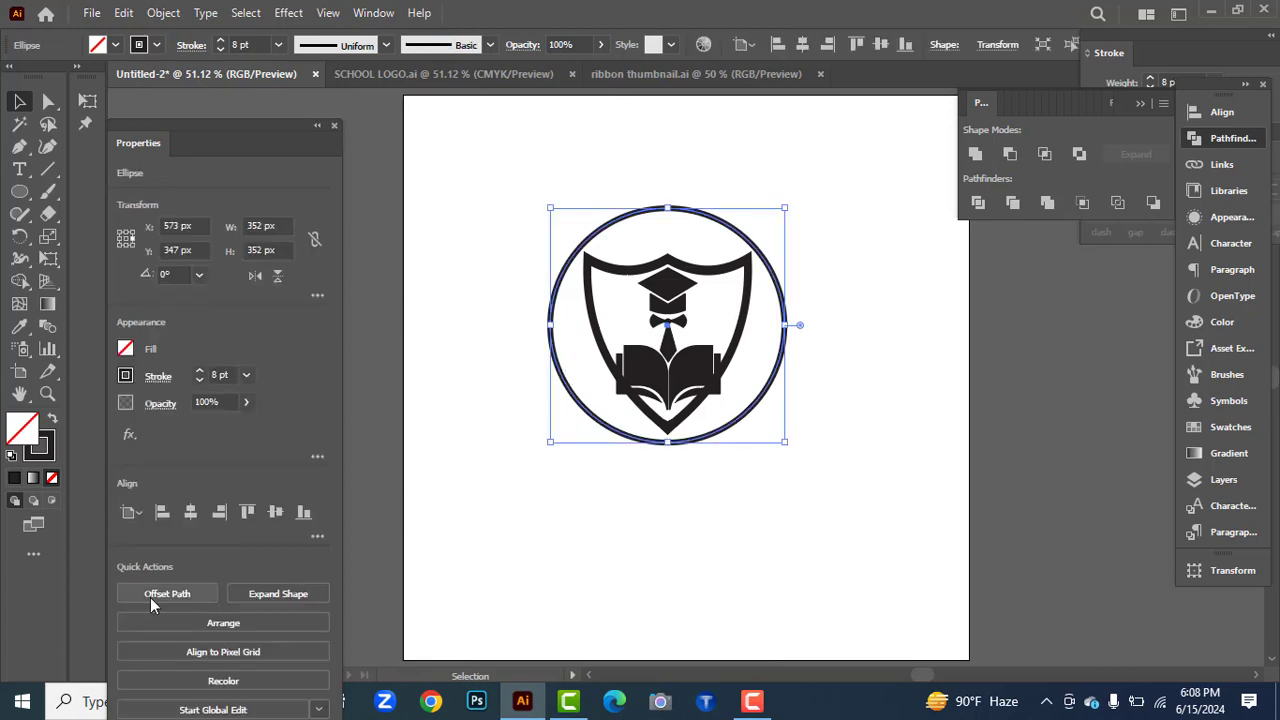
left_click(160, 594)
key("Up")
key("Up")
key("Up")
key("Up")
key("Up")
key("Up")
key("Up")
key("Up")
key("Up")
key("Up")
key("Up")
key("Up")
key("Up")
key("Up")
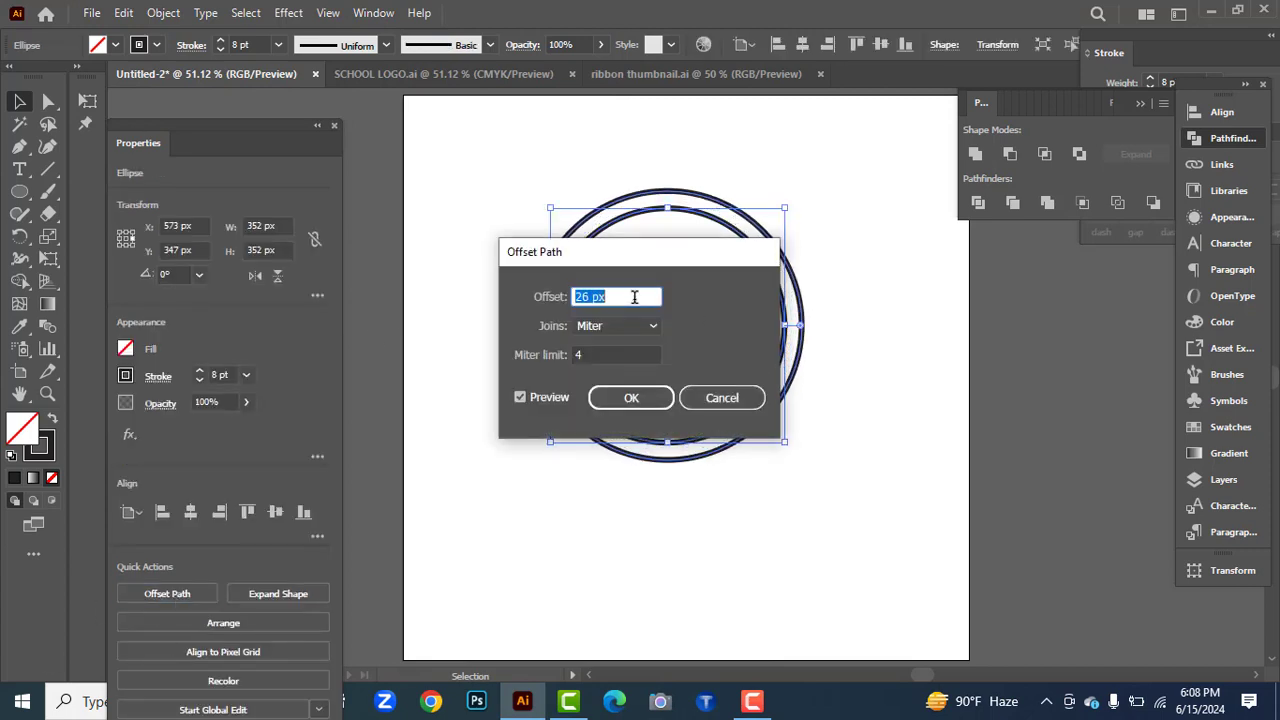
left_click_drag(600, 252, 217, 200)
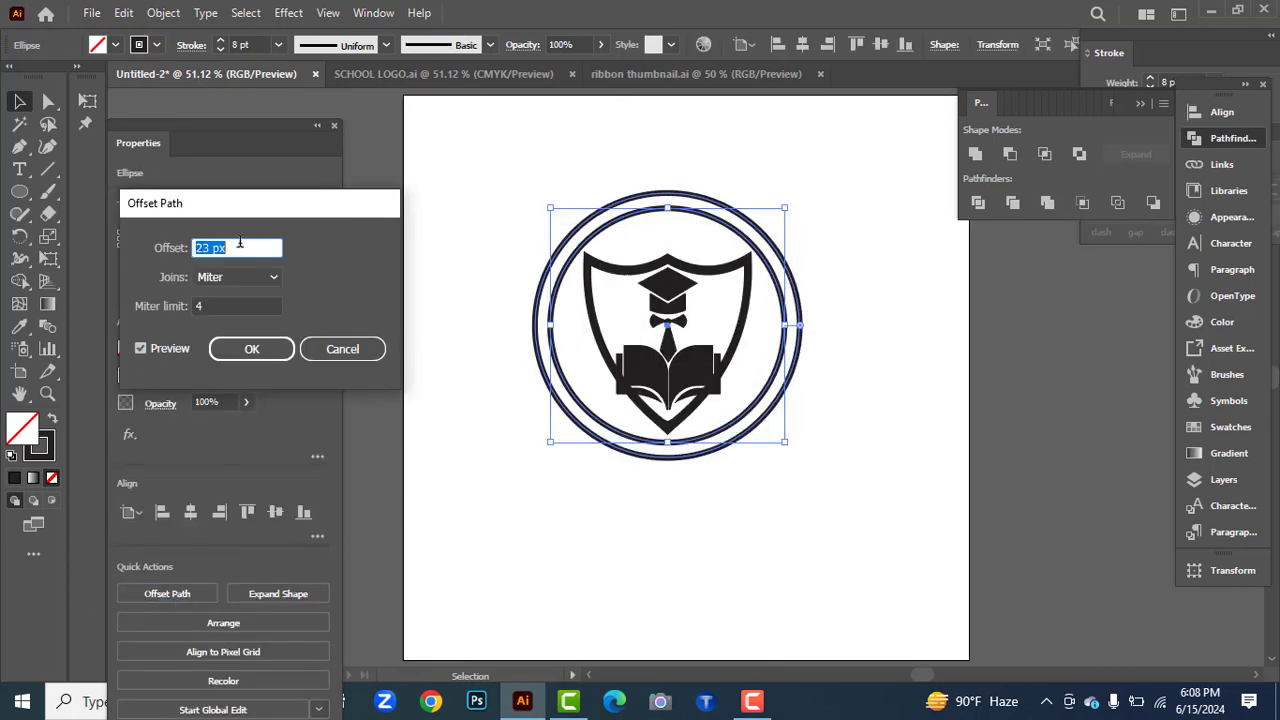
key("Down")
key("Down")
key("Down")
key("Down")
key("Down")
key("Down")
key("Down")
key("Down")
left_click(251, 346)
Add another concentric circle by offsetting the outermost circle's path outward by 70 px.
left_click(167, 594)
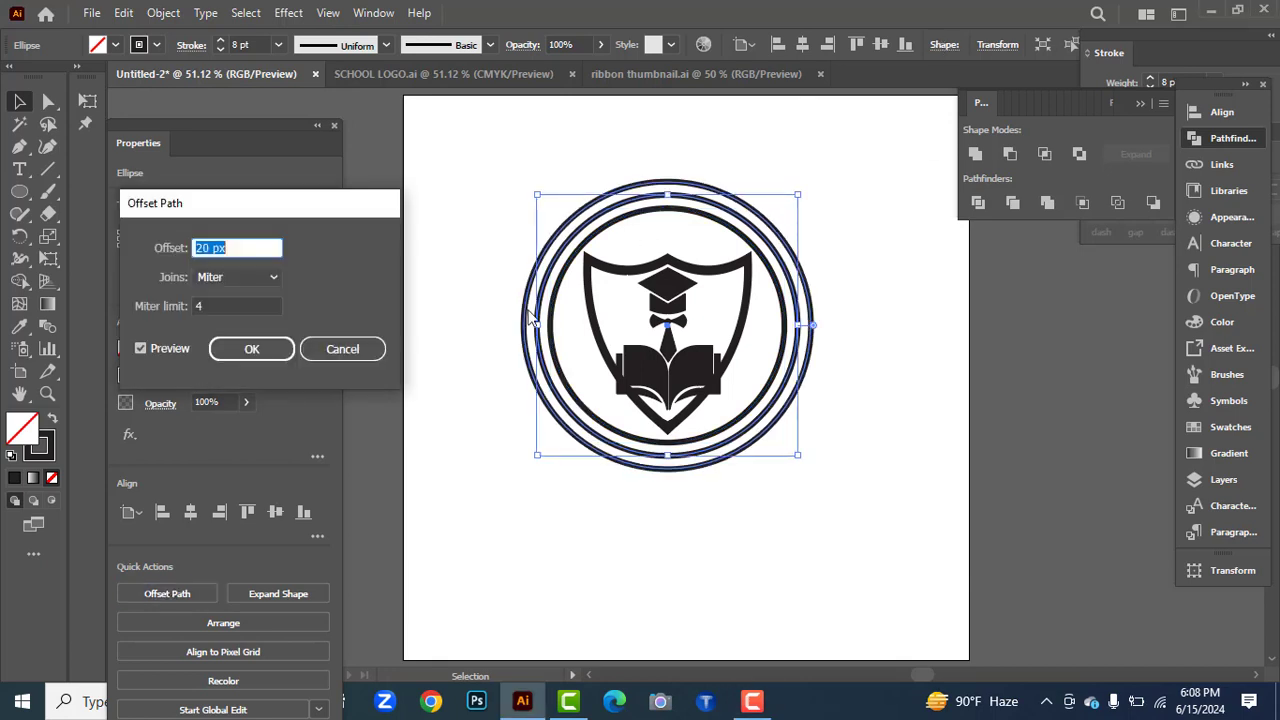
key("Up")
key("Up")
key("Up")
key("Up")
key("Up")
key("Up")
key("Up")
key("Up")
key("Up")
key("Up")
key("Up")
key("Up")
key("Up")
key("Up")
key("Up")
key("Up")
key("Up")
key("Up")
key("Up")
key("Up")
key("Up")
key("Up")
key("Up")
key("Up")
key("Up")
key("Up")
key("Up")
key("Up")
key("Up")
key("Up")
key("Up")
key("Up")
key("Up")
key("Up")
key("Up")
key("Up")
key("Up")
key("Up")
key("Up")
key("Up")
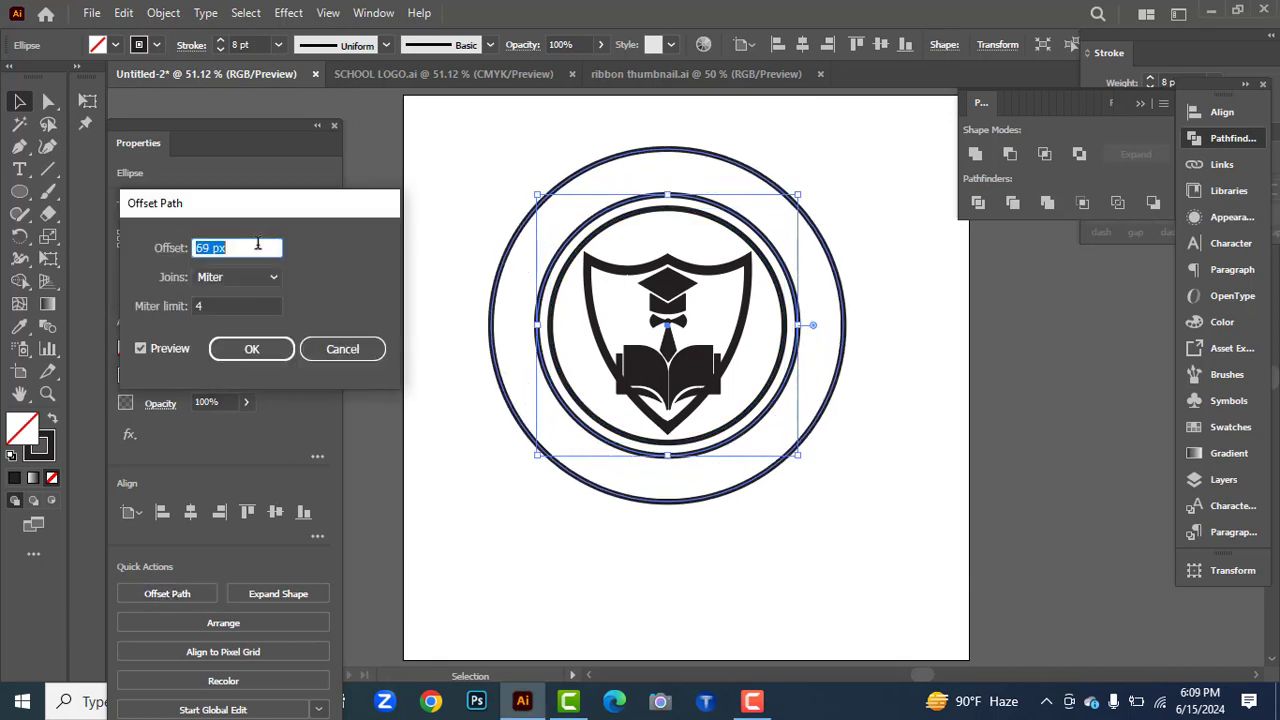
key("Up")
left_click(251, 348)
Offset the outermost circle by another 70 px and scale the new circle down to about 582 px in diameter, keeping it concentric.
left_click(200, 594)
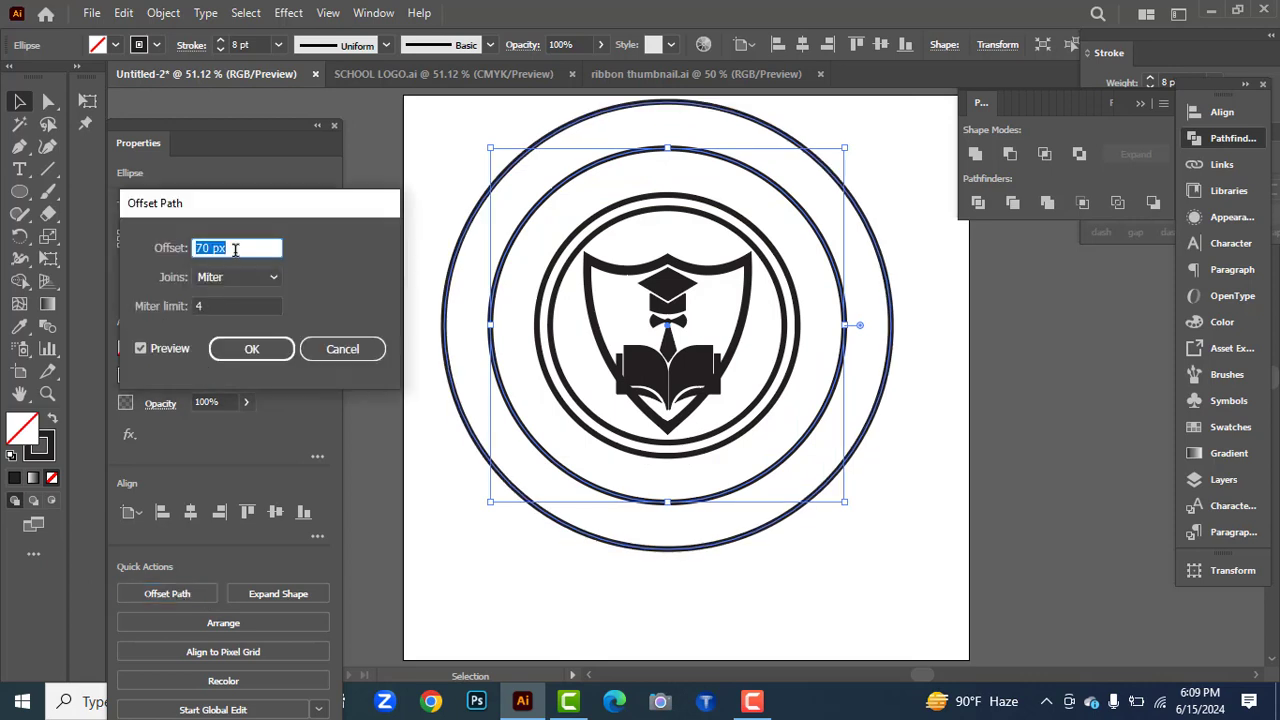
left_click(342, 349)
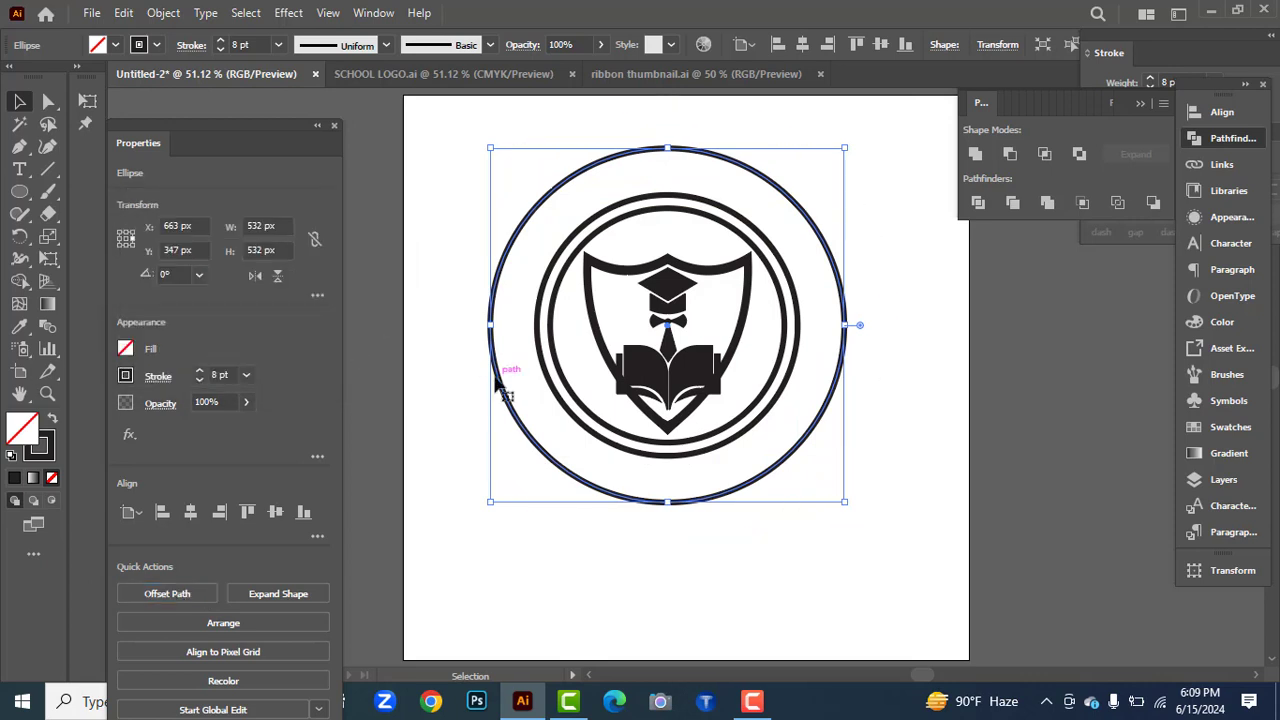
left_click(167, 593)
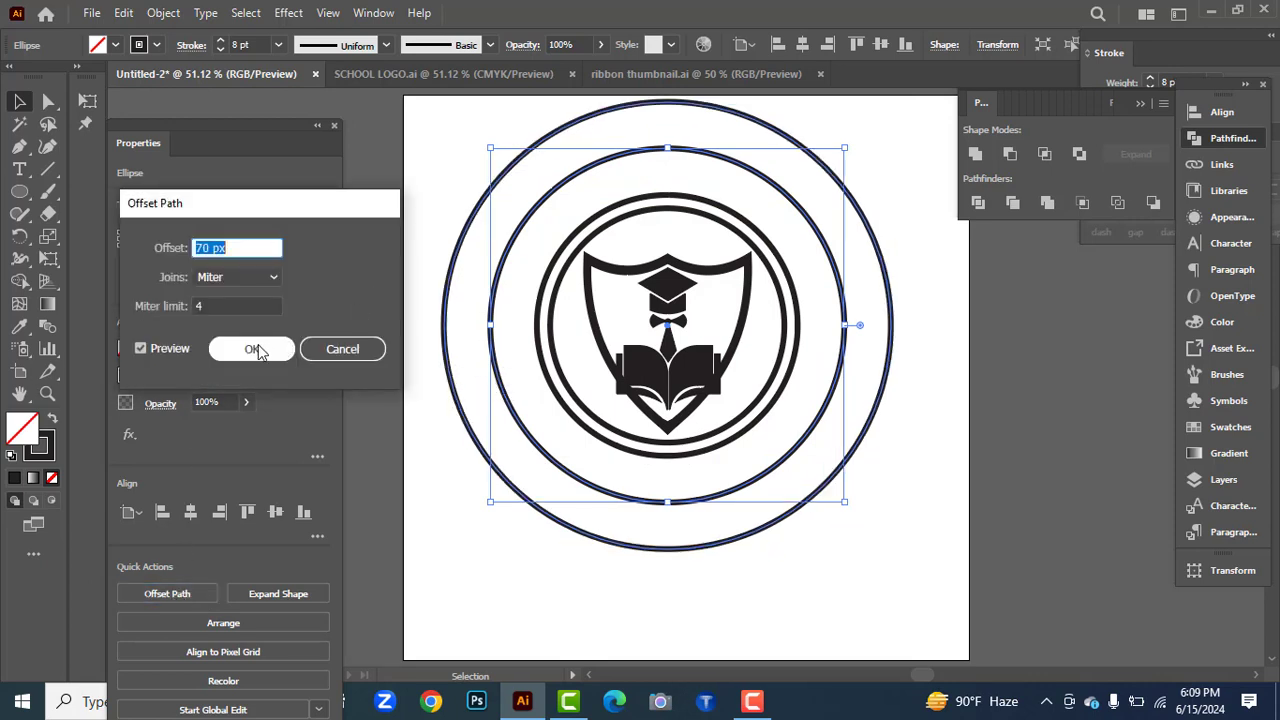
left_click(289, 350)
left_click(167, 593)
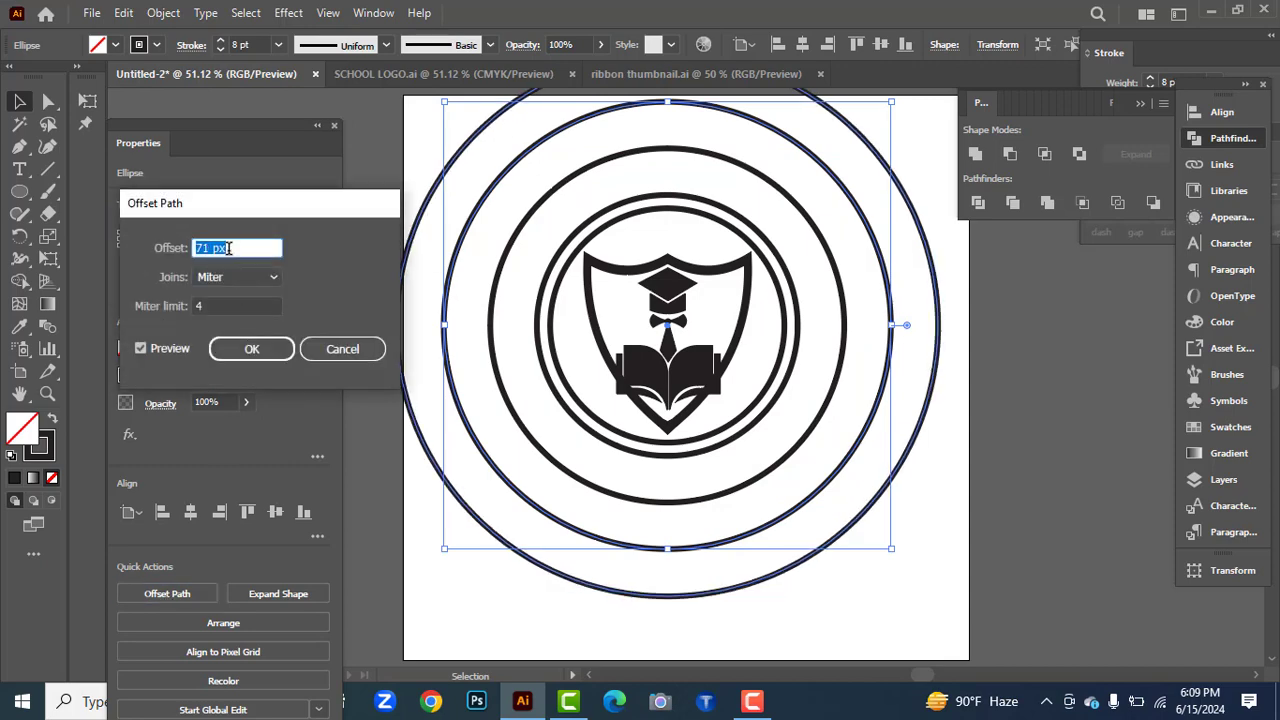
key("Escape")
scroll(510, 344, "up", 1)
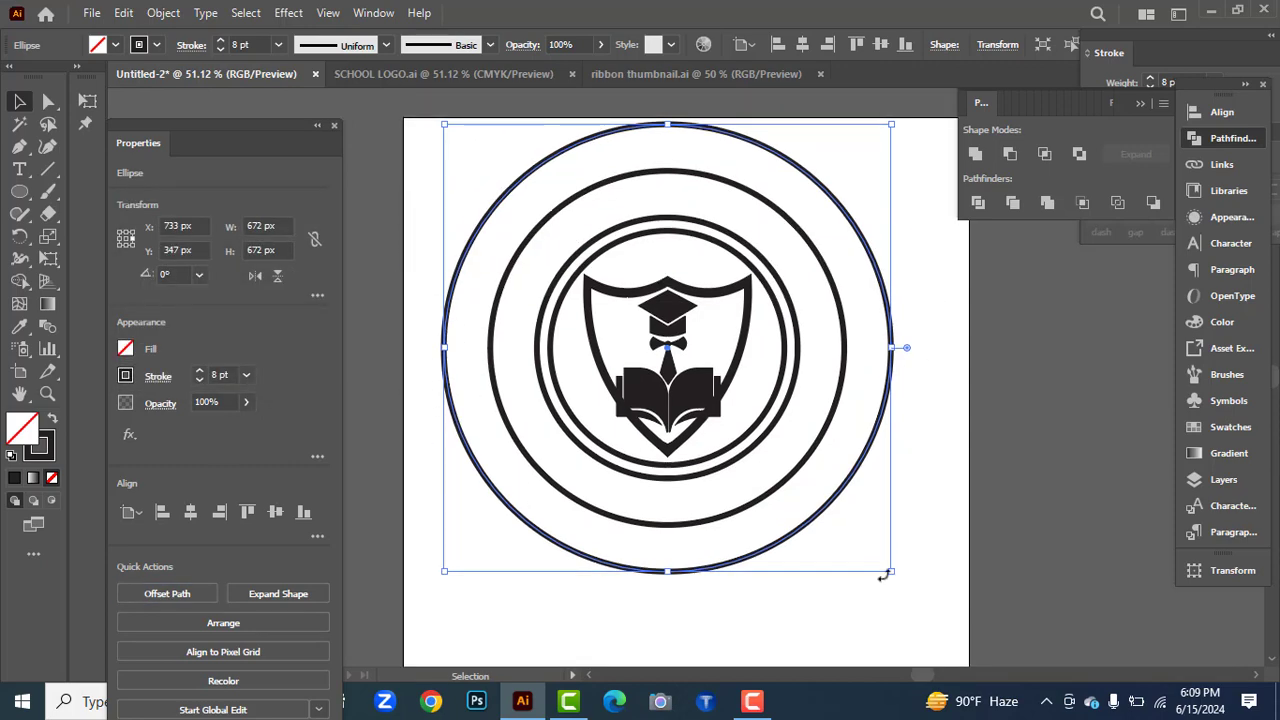
left_click_drag(893, 573, 880, 548)
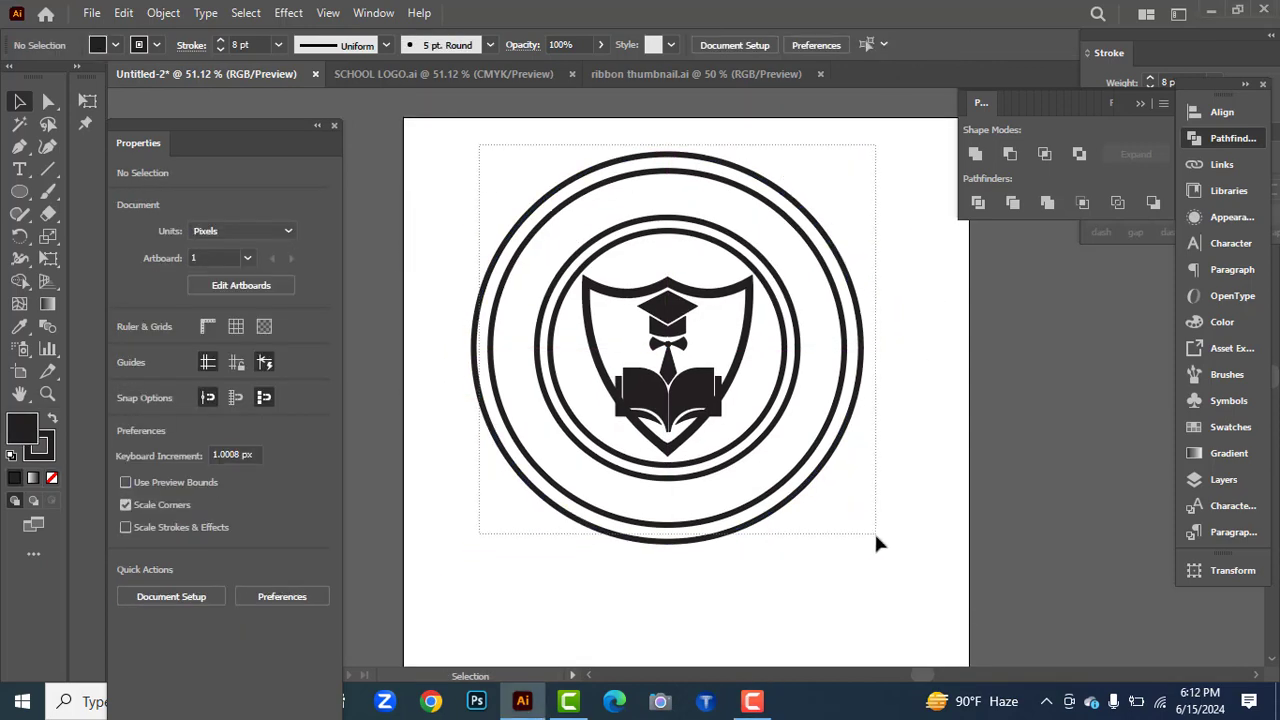
Fill the wide ring between the second and third circles with dark blue using Shape Builder.
key("ctrl+a")
left_click(115, 45)
left_click(118, 81)
left_click(541, 216)
left_click(652, 192)
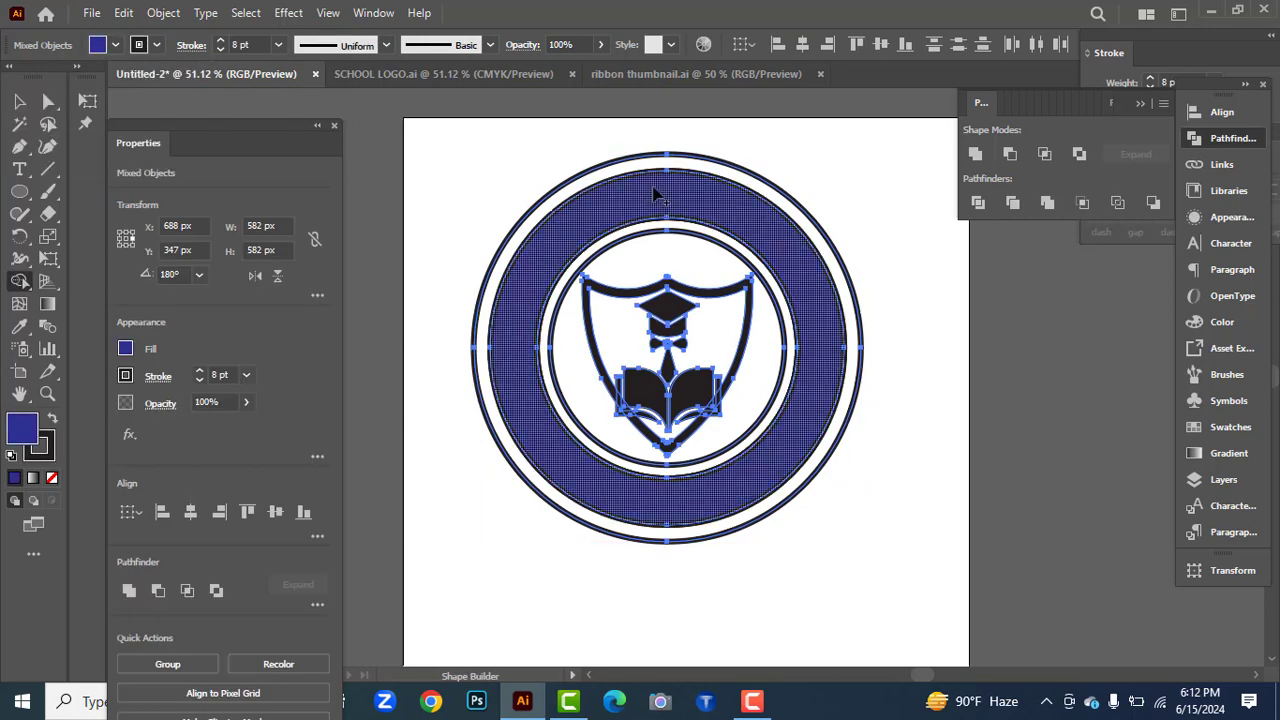
left_click(752, 701)
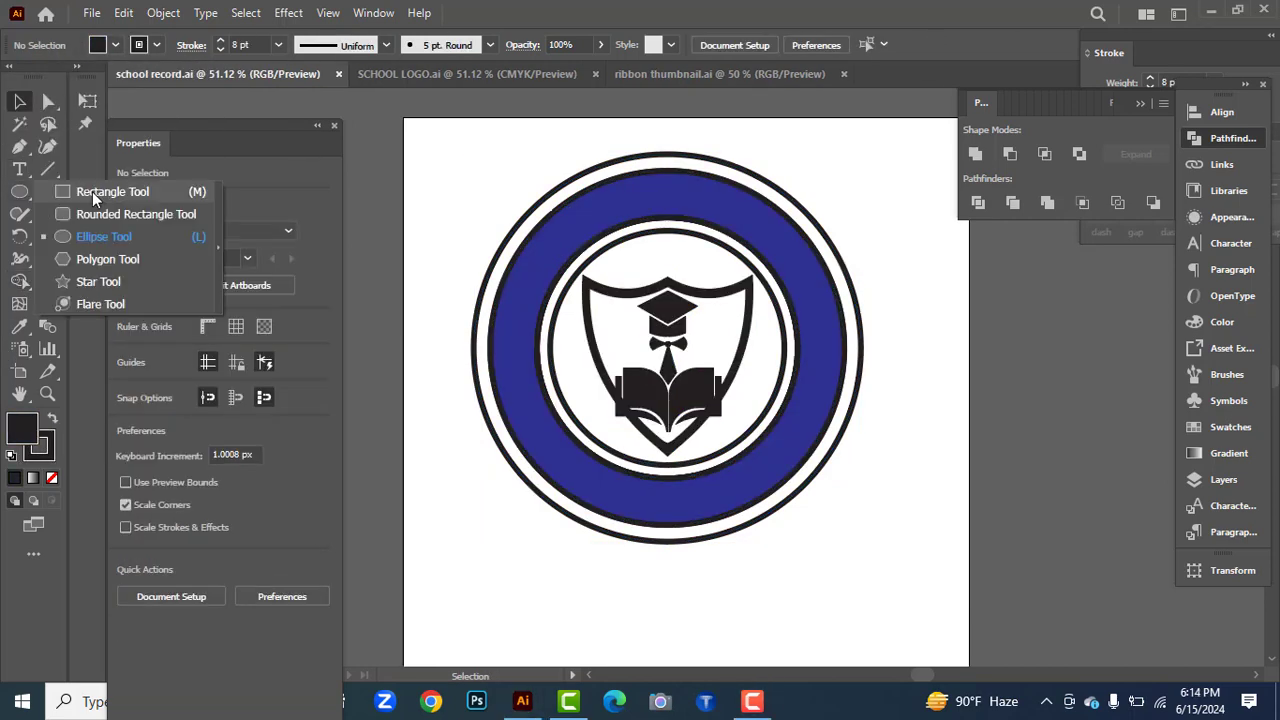
Draw a 63 px black square, shape it into a pointed leaf and place it below the circles.
left_click(92, 189)
left_click_drag(908, 346, 958, 372)
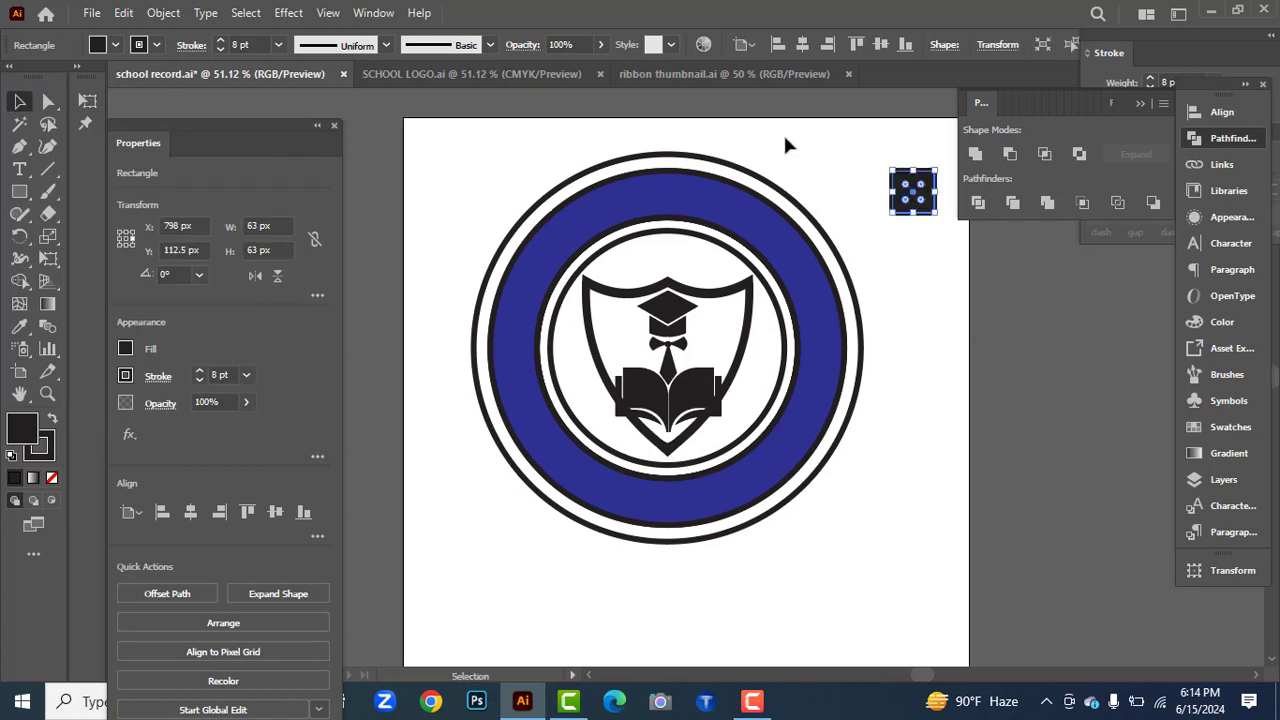
left_click_drag(926, 187, 866, 514)
Trace a curved vein shape along the leaf with the Pen tool, using a 0.25 pt stroke and a turquoise fill.
left_click(763, 543)
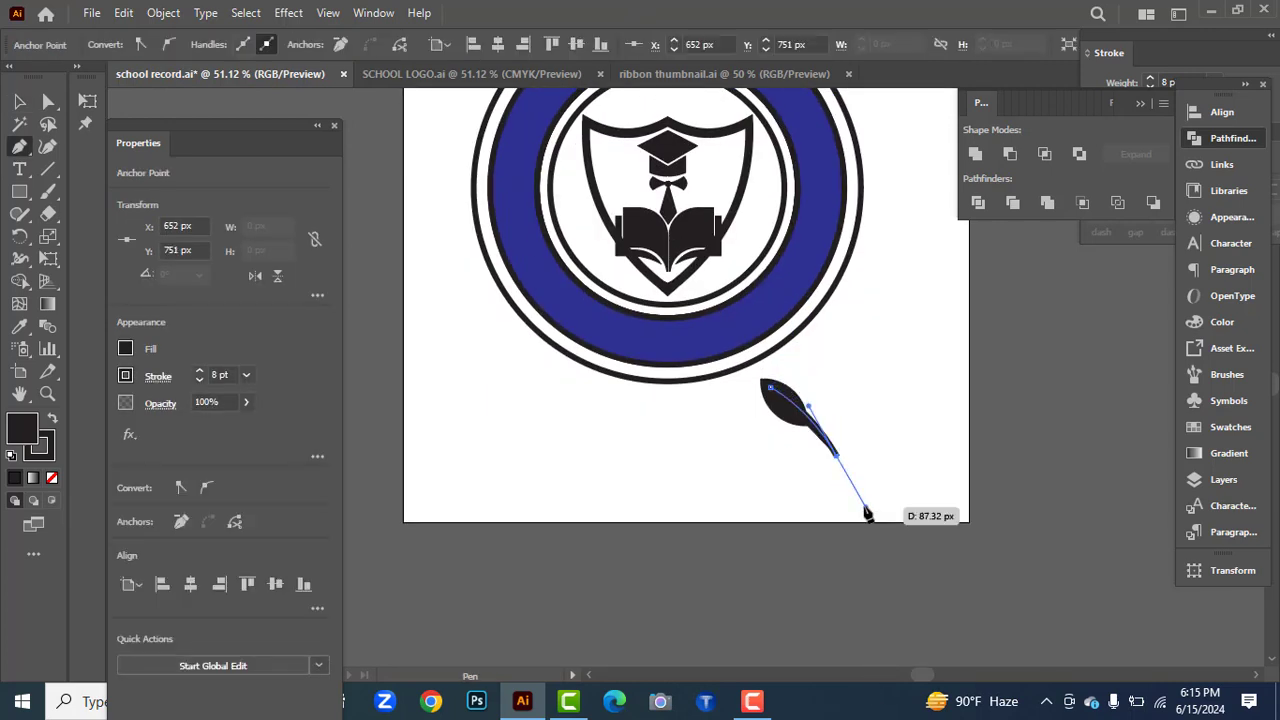
left_click(246, 374)
scroll(264, 150, "up", 3)
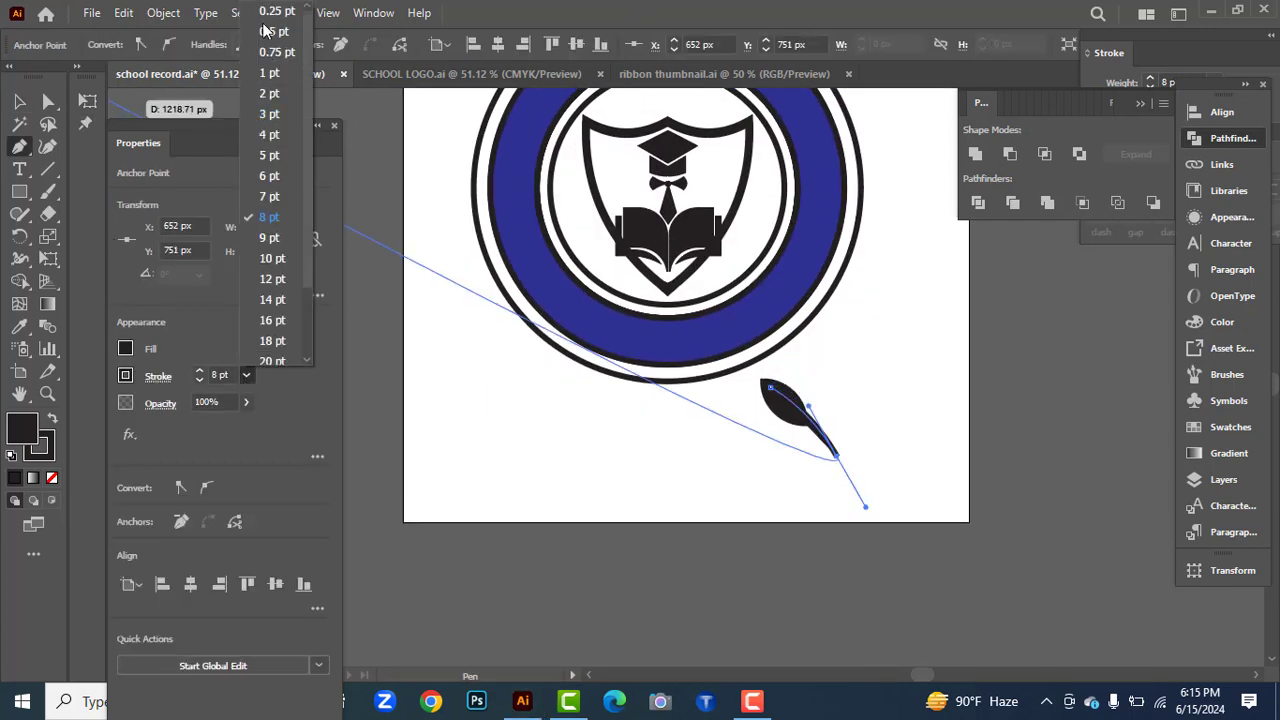
left_click(262, 12)
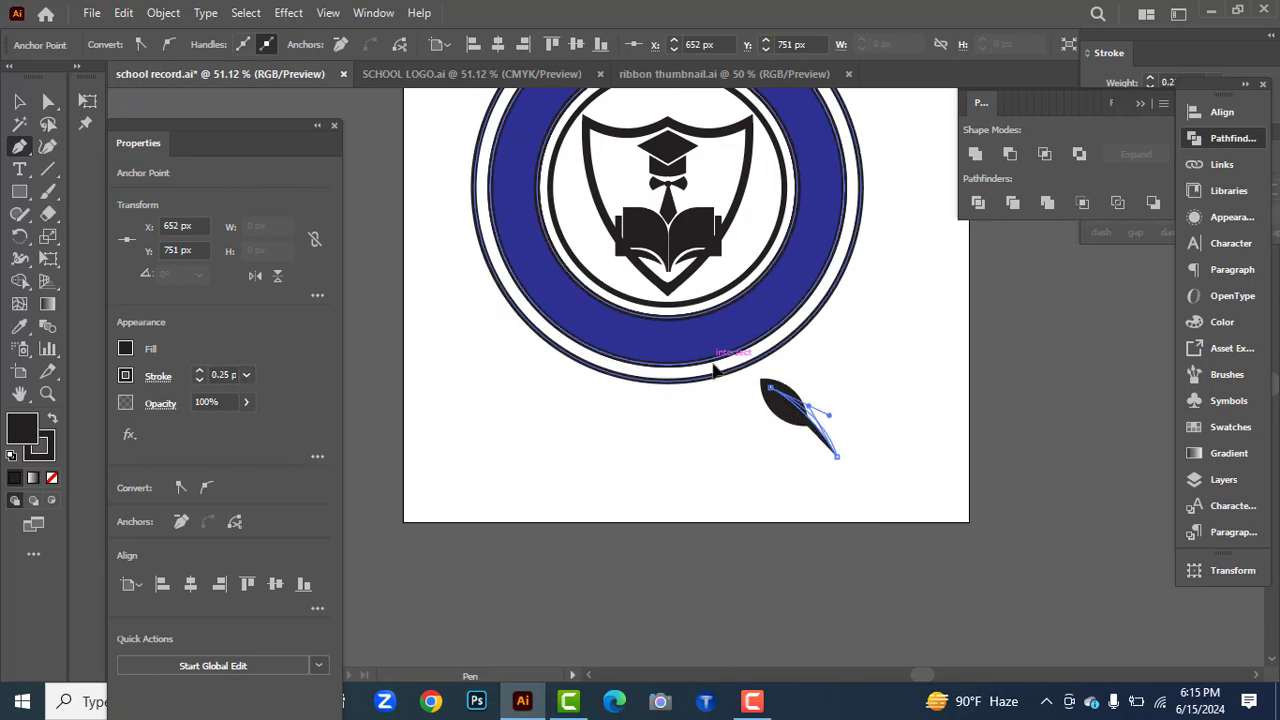
key("v")
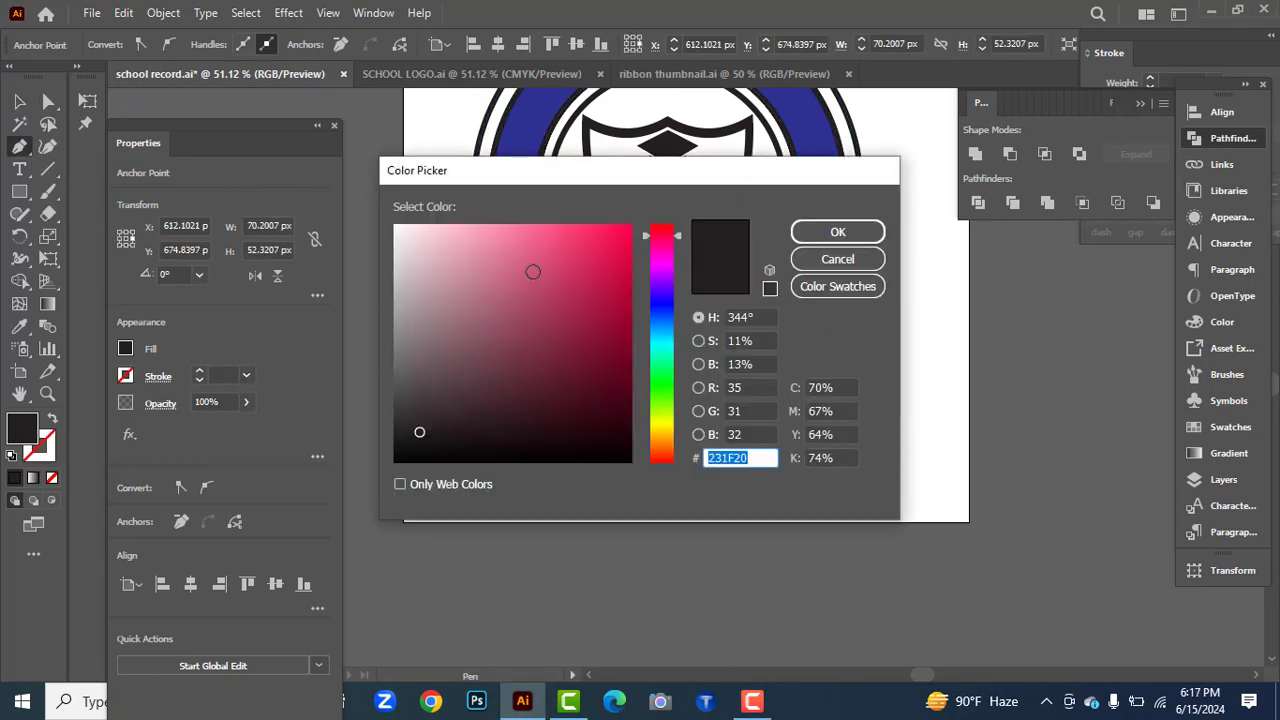
left_click(652, 340)
key("Return")
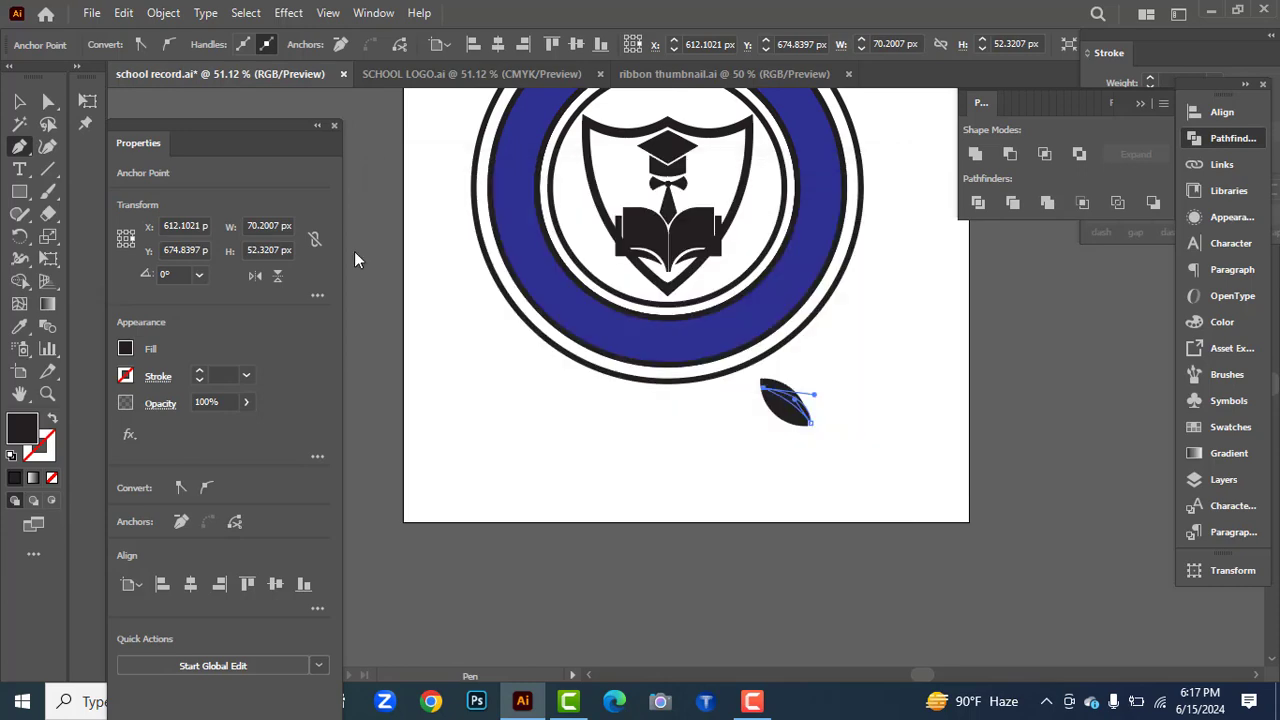
Try to cut the turquoise vein out of the leaf with Shape Builder.
mouse_move(818, 427)
left_mouse_down()
mouse_move(759, 435)
mouse_move(797, 411)
mouse_move(819, 440)
left_mouse_up()
left_click_drag(709, 454, 872, 450)
left_click(20, 281)
key("ctrl+z")
left_click(18, 104)
left_click(20, 281)
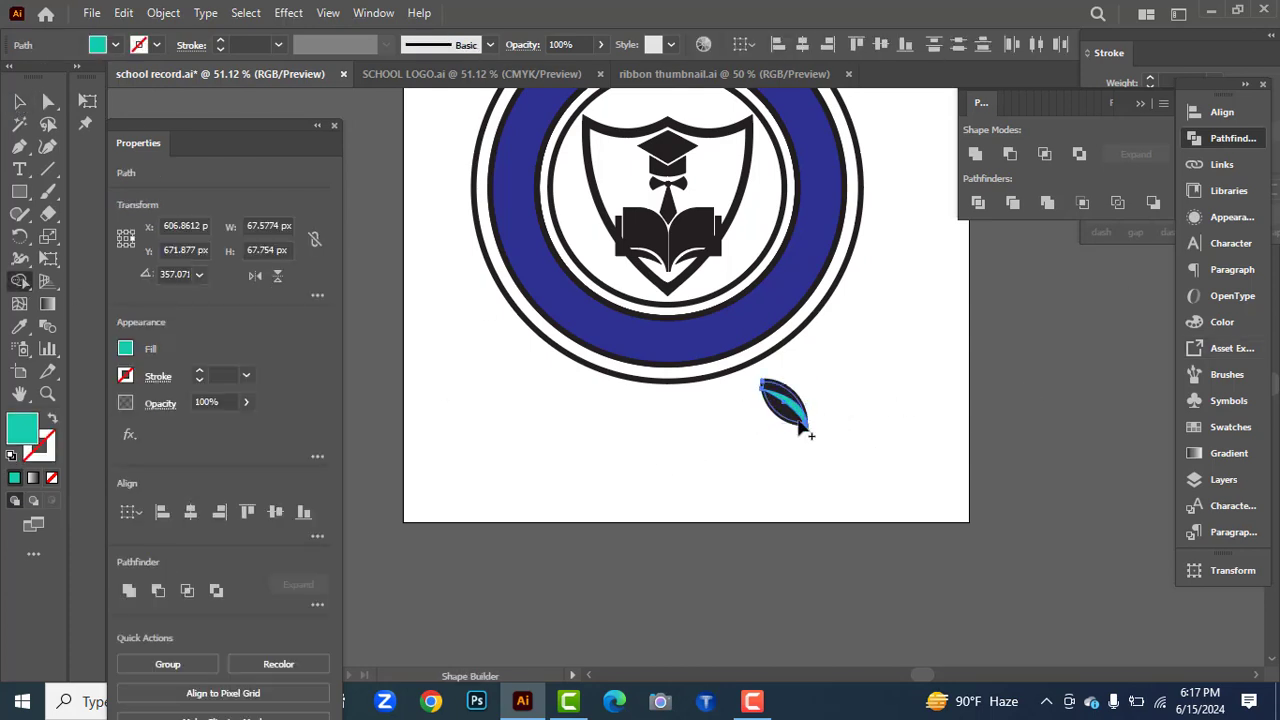
left_click(20, 102)
left_click(666, 405)
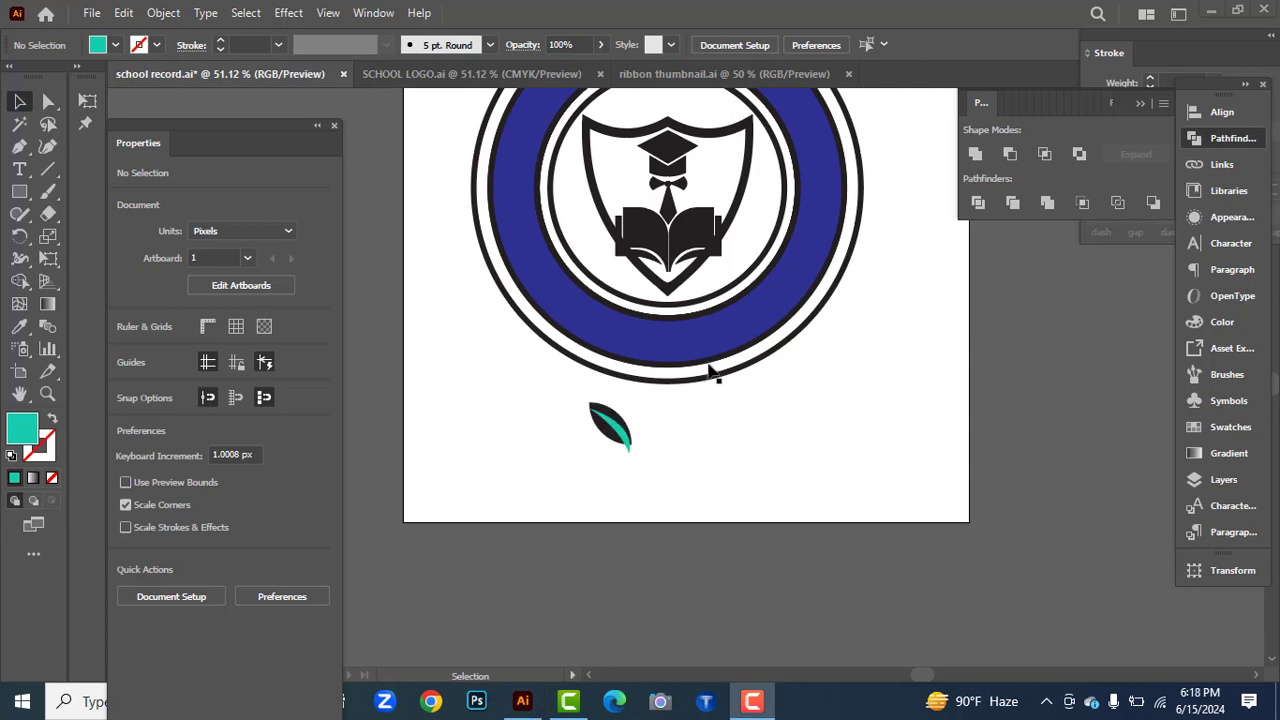
Subtract the turquoise vein and its protruding tip from the black leaf with Shape Builder.
left_click_drag(675, 401, 601, 441)
left_click(20, 281)
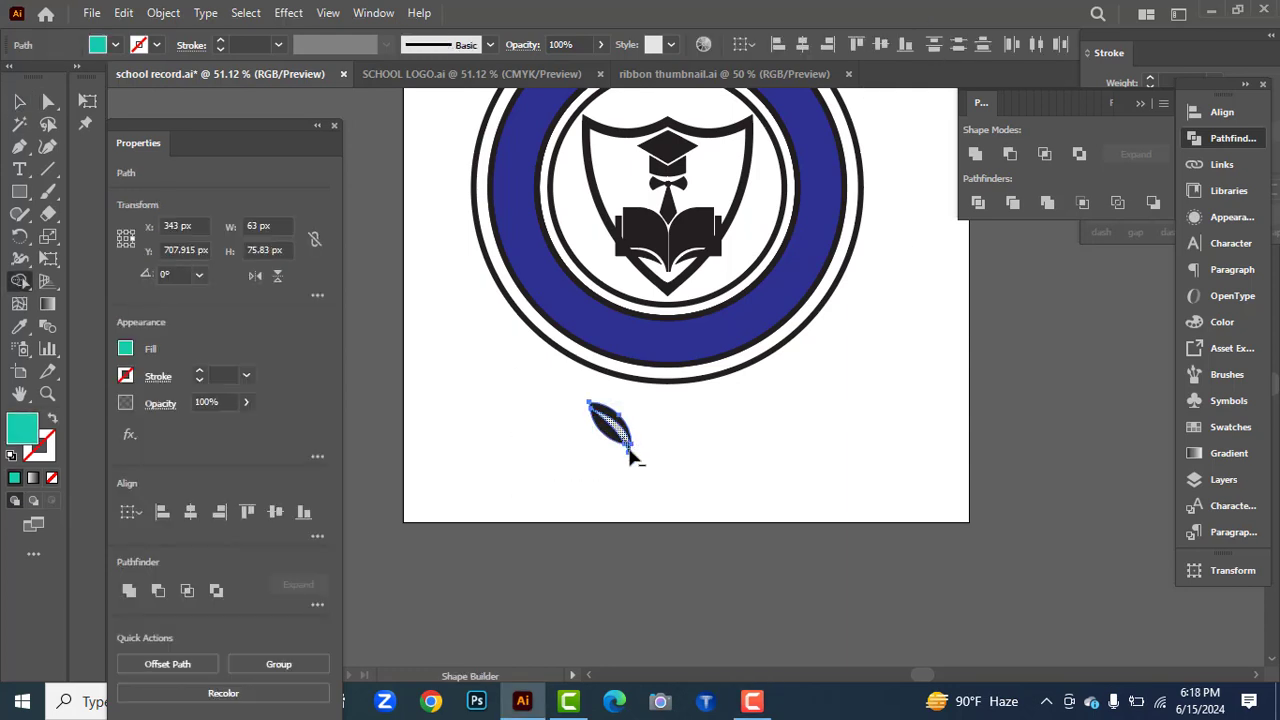
left_click_drag(629, 450, 617, 469)
left_click(20, 102)
left_click(648, 526)
left_click(625, 432)
left_click(628, 474)
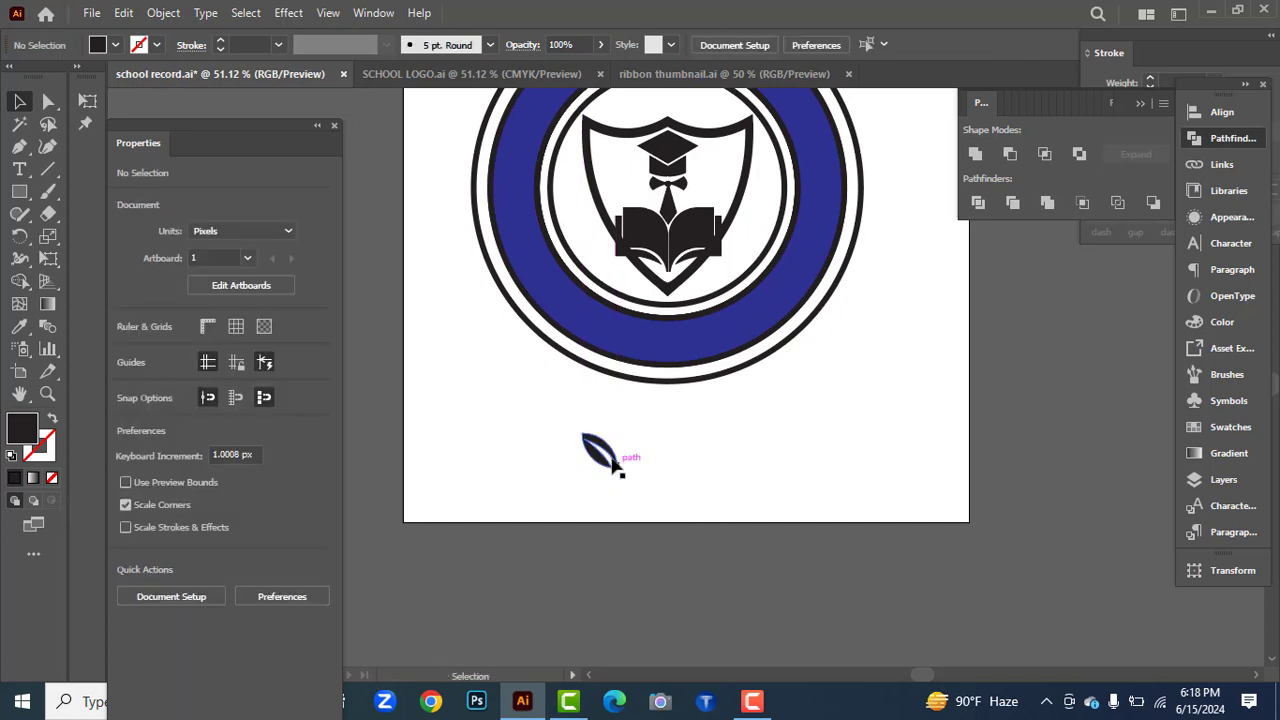
Create a copy of the split leaf rotated 16° about its lower tip.
left_click(608, 459)
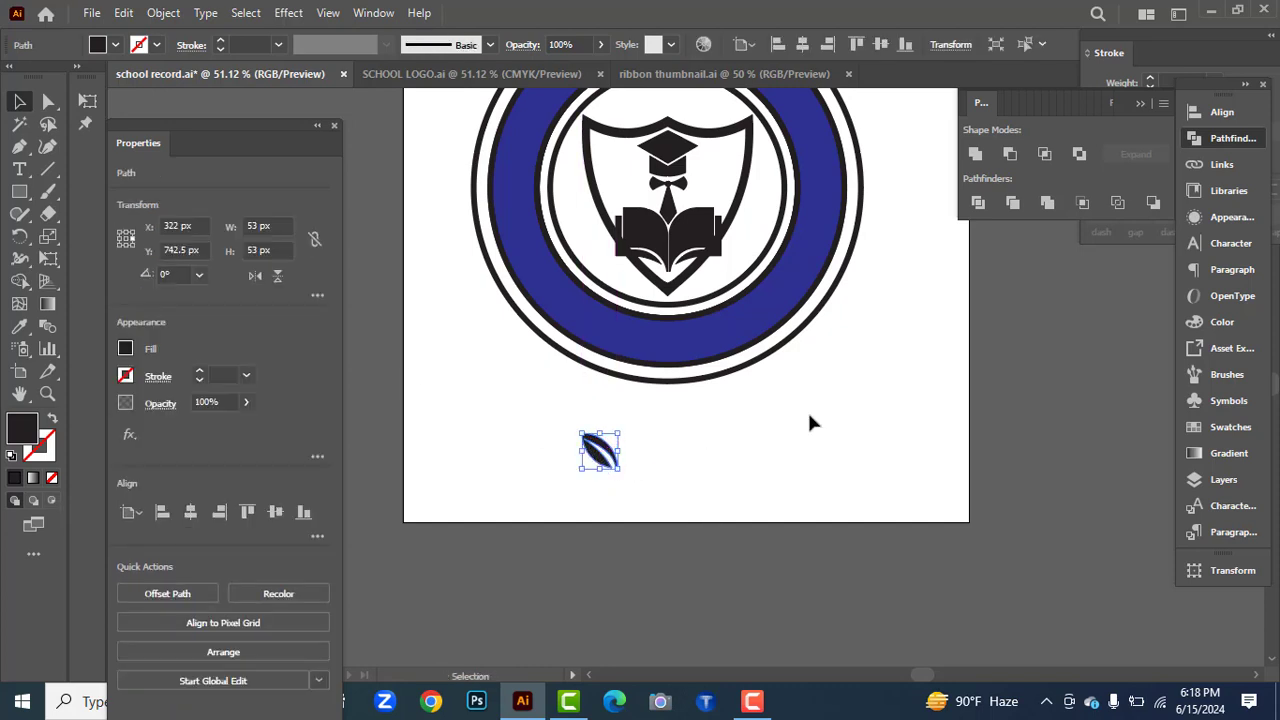
left_click(619, 471, "alt")
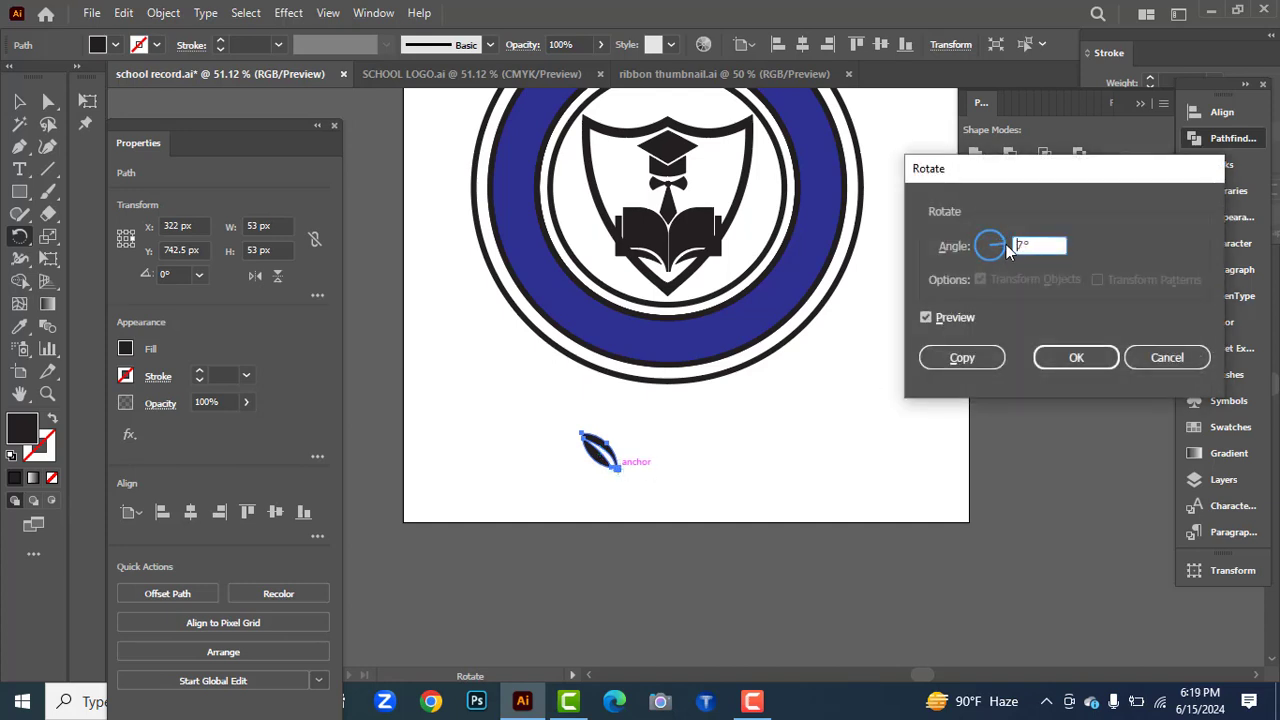
left_click_drag(1006, 244, 1004, 242)
left_click(963, 358)
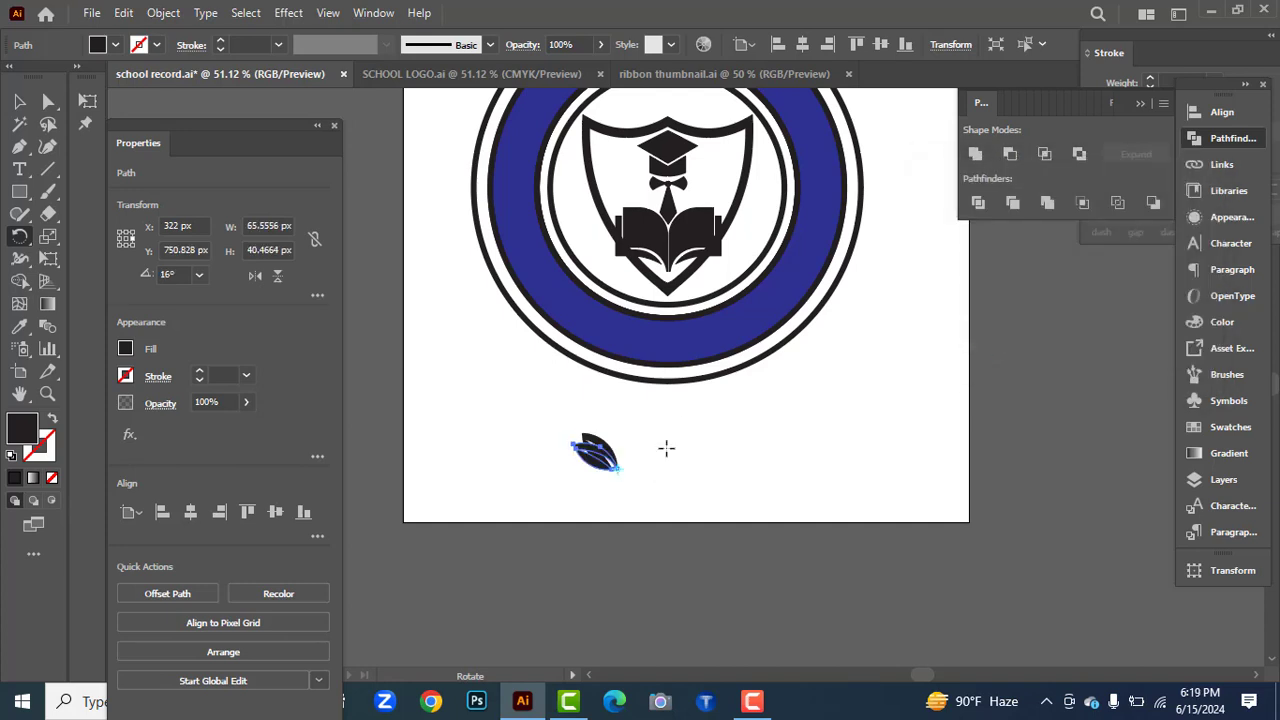
Rotate and move the copied leaf opposite the original to form a V-shaped pair about 89 by 64 px.
left_click_drag(667, 458, 686, 486)
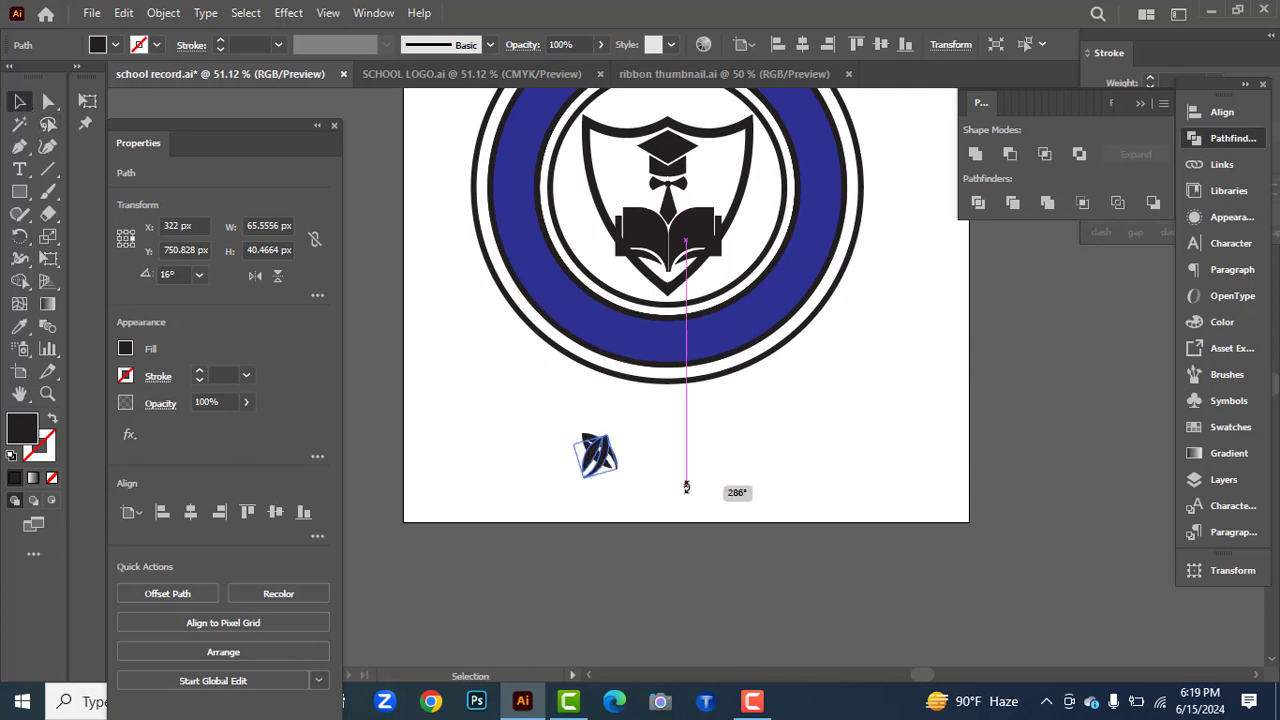
left_click_drag(608, 462, 640, 447)
left_click(726, 440)
left_click_drag(545, 432, 643, 478)
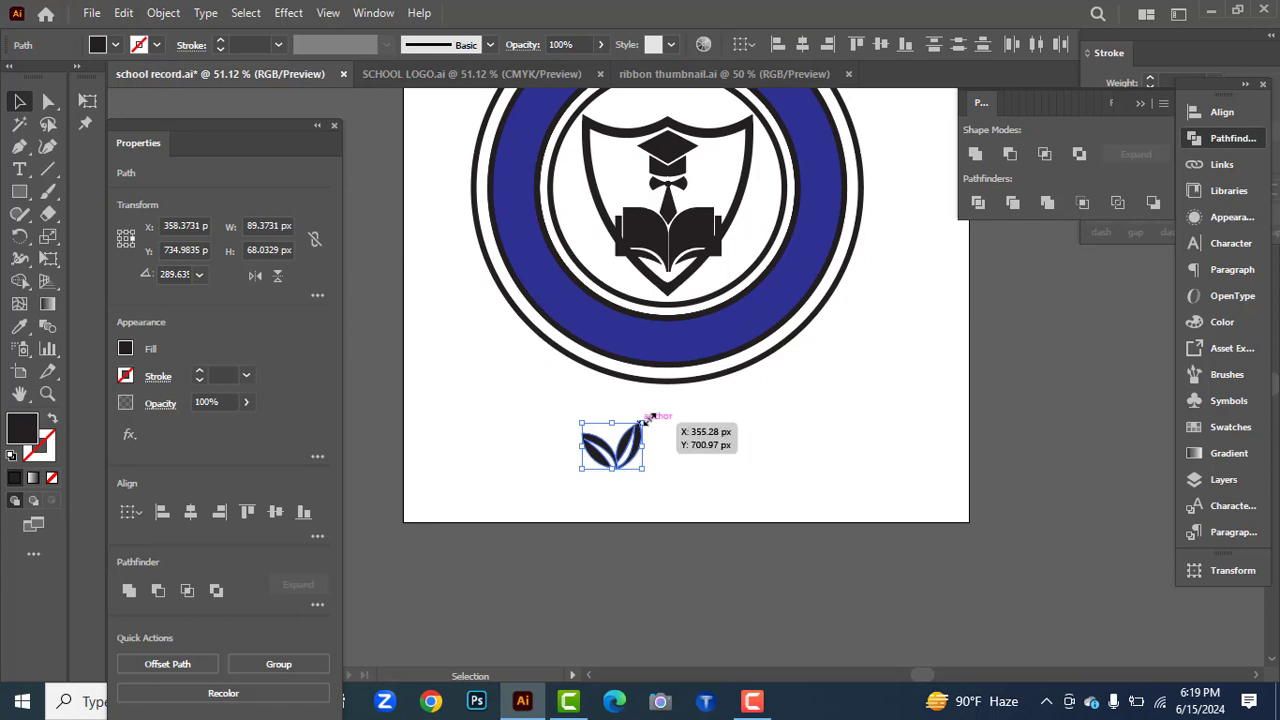
left_click_drag(650, 419, 651, 428)
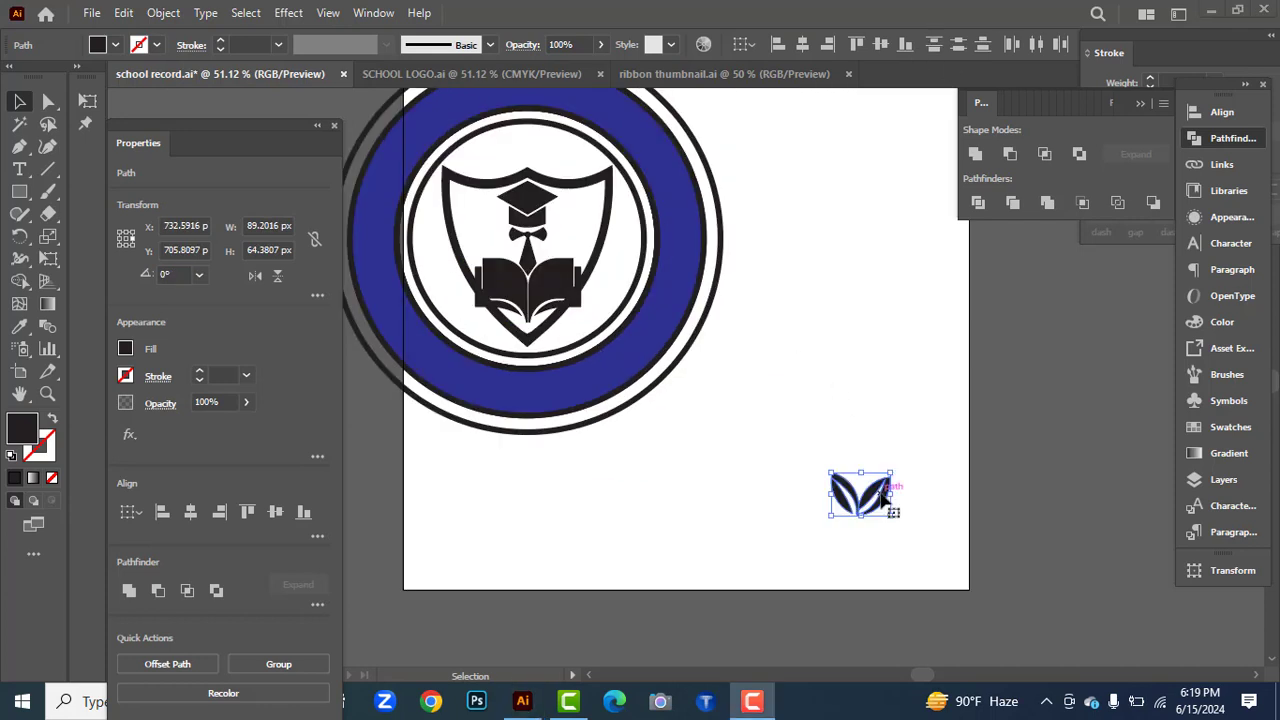
Place a spare copy of the right leaf outside the artboard and duplicate the leaf pair directly above itself.
left_click(843, 351)
left_click(877, 502)
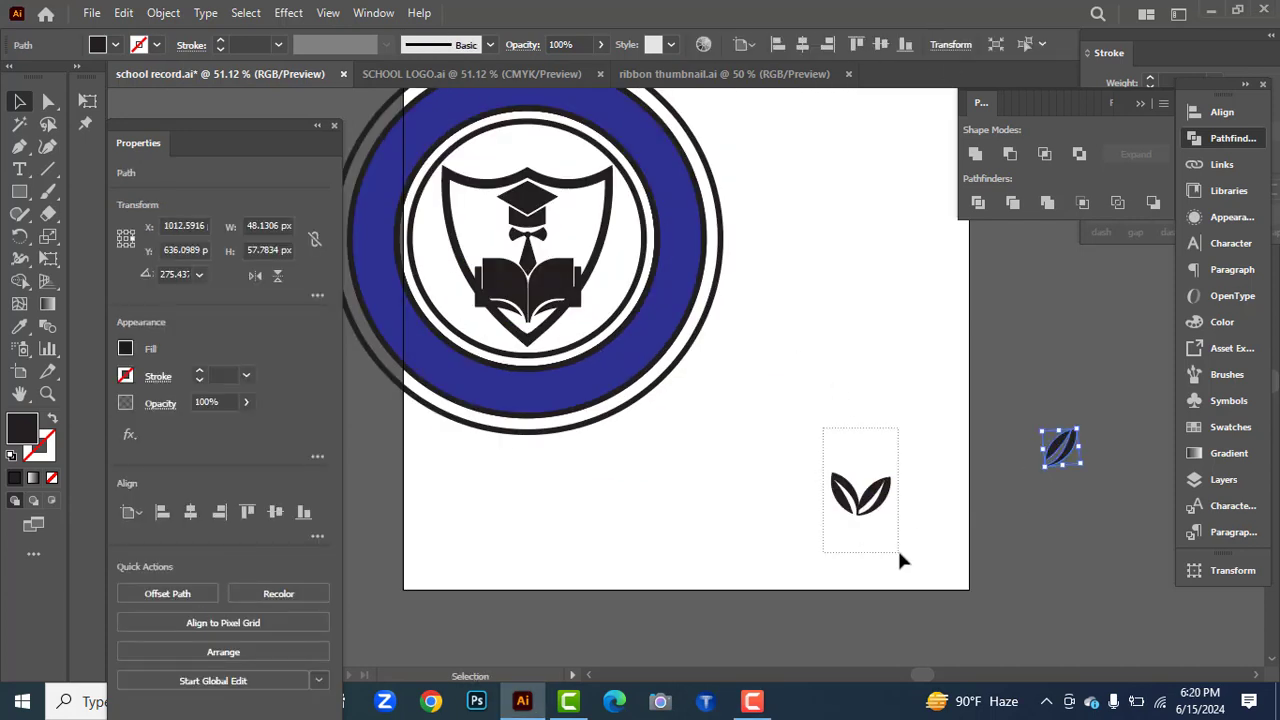
left_click_drag(900, 560, 900, 558)
left_click_drag(889, 500, 887, 466)
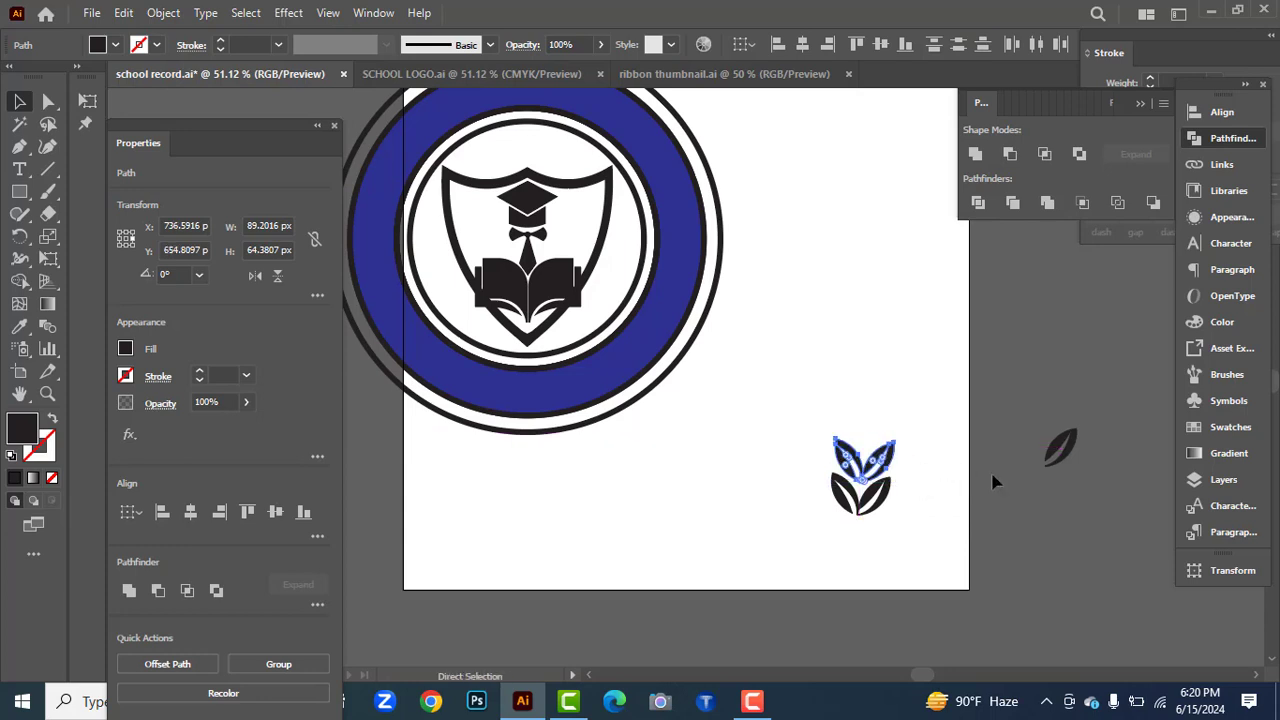
Group the upper leaf pair and copy it directly above as a third pair in the column.
left_click(864, 238)
left_click(890, 462)
left_click_drag(832, 427, 885, 420)
left_click(929, 466)
left_click(886, 457)
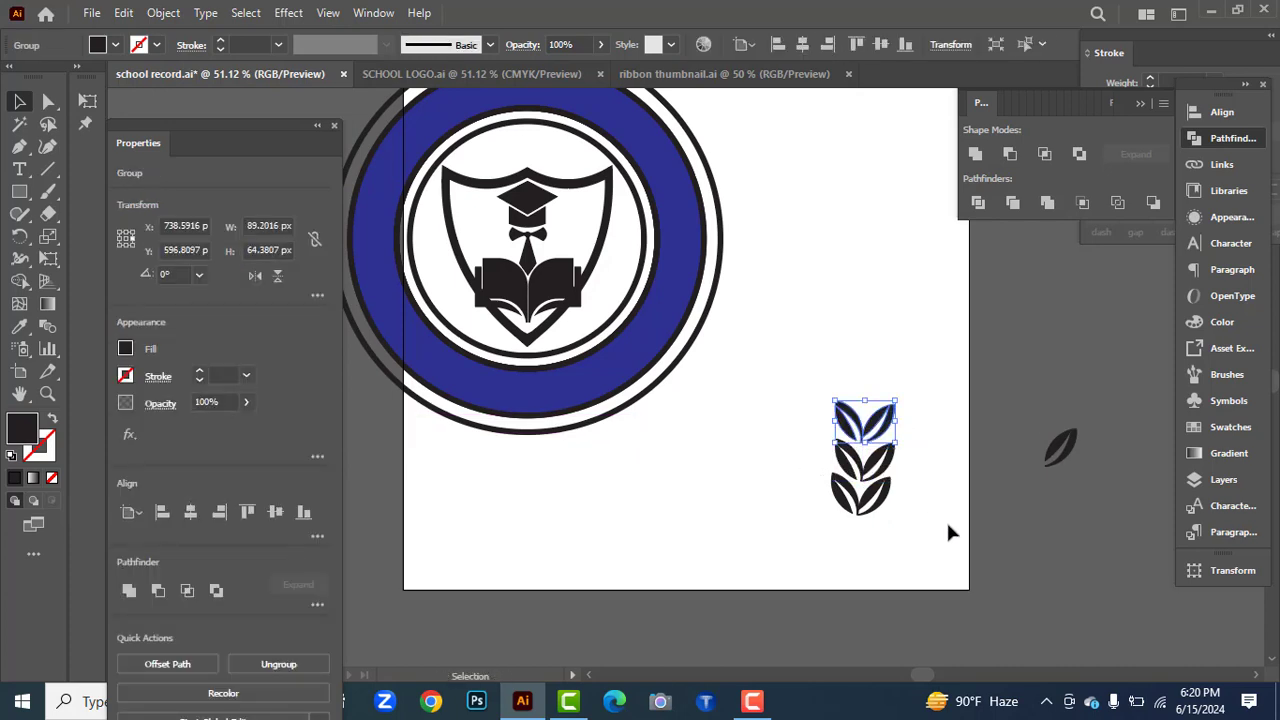
Repeat the upward duplication five times to extend the column of leaf pairs.
key("ctrl+d")
key("ctrl+d")
key("ctrl+d")
key("ctrl+d")
key("ctrl+d")
left_click(794, 508)
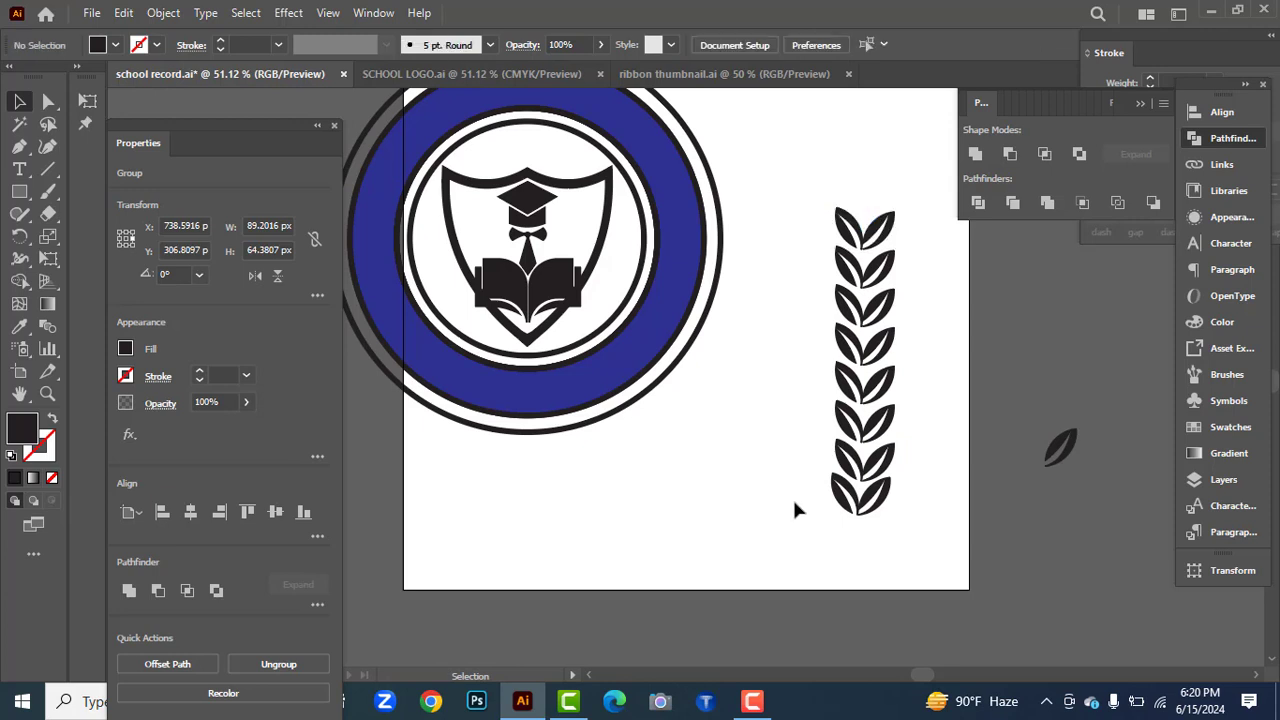
Delete the lowest leaf pair and move the spare single leaf to the top of the column as its tip.
left_click(858, 495)
key("Delete")
mouse_move(1062, 445)
left_mouse_down()
mouse_move(985, 285)
mouse_move(872, 196)
mouse_move(884, 157)
mouse_move(869, 196)
left_mouse_up()
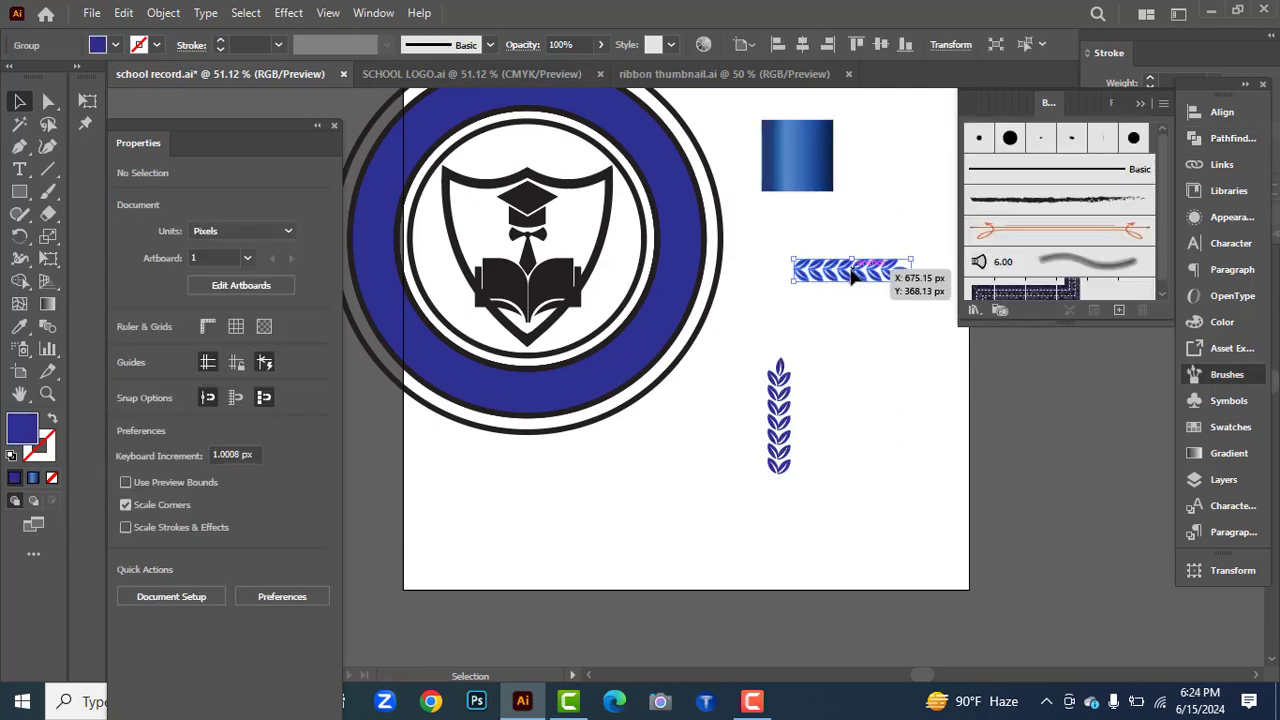
Create an Art Brush from the horizontal blue leaf branch, set to stretch to fit the stroke length.
mouse_move(880, 265)
left_mouse_down()
mouse_move(905, 262)
mouse_move(1013, 176)
left_mouse_up()
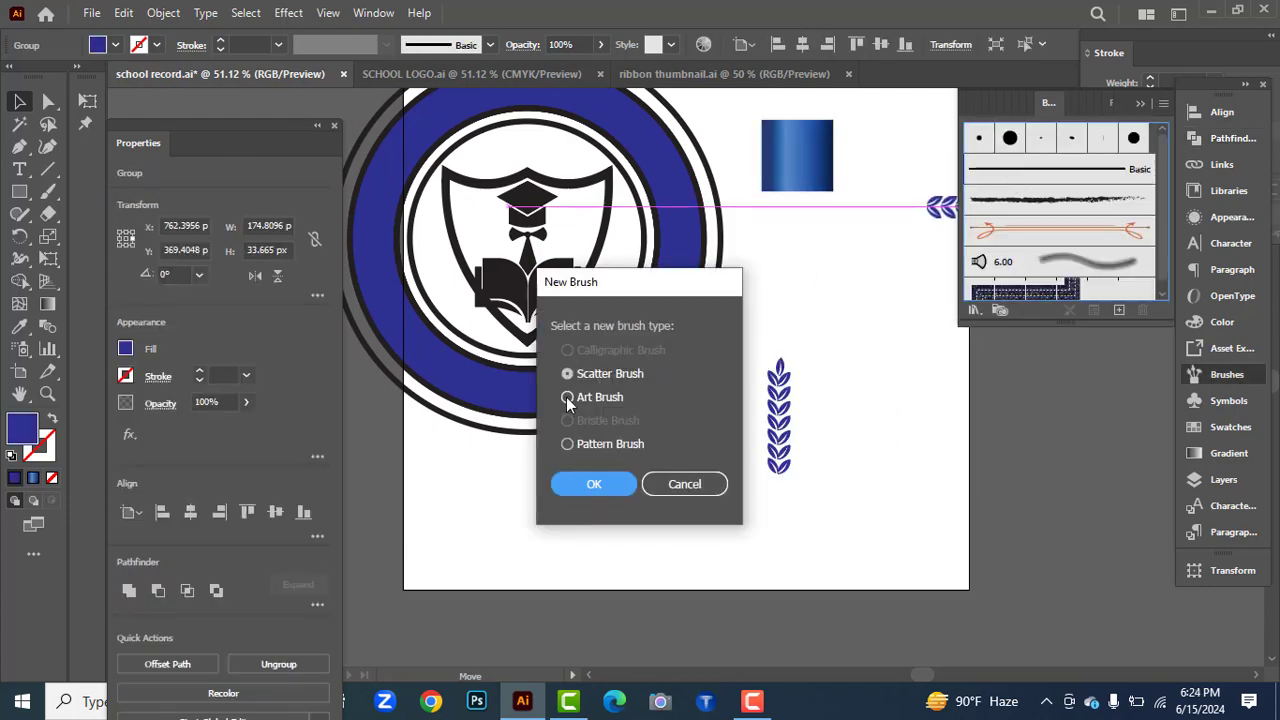
left_click(597, 490)
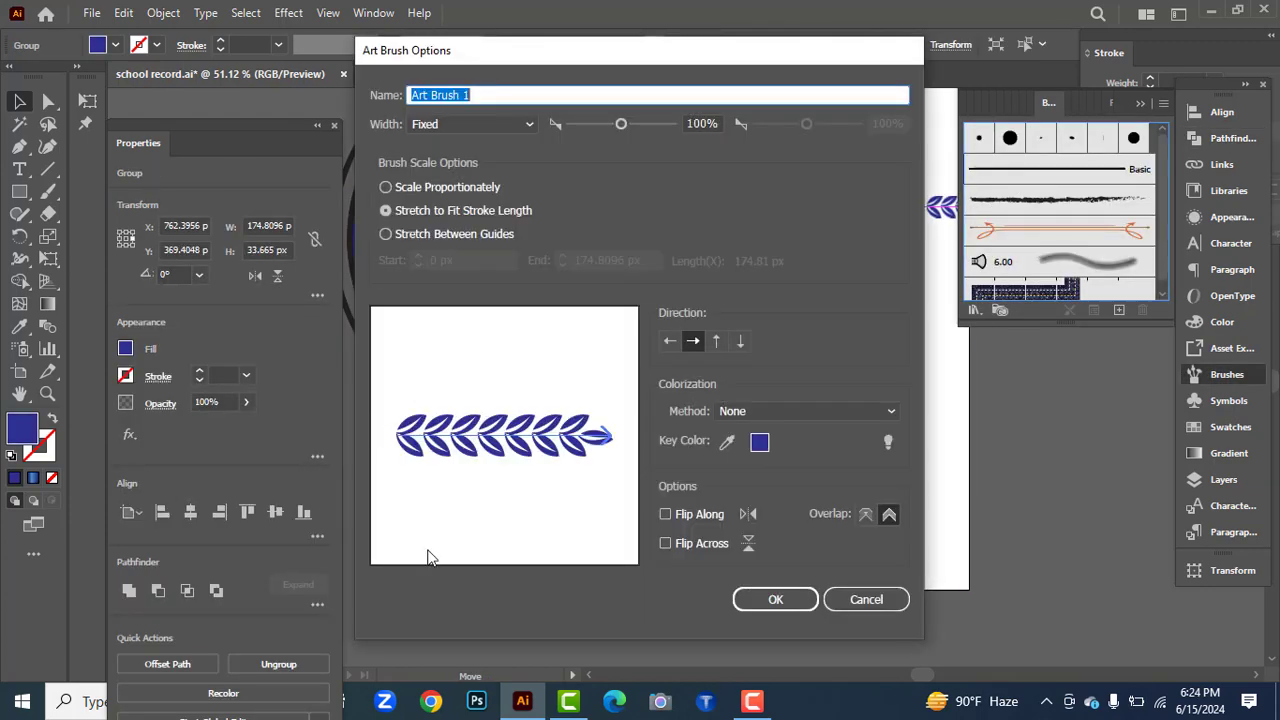
left_click(766, 600)
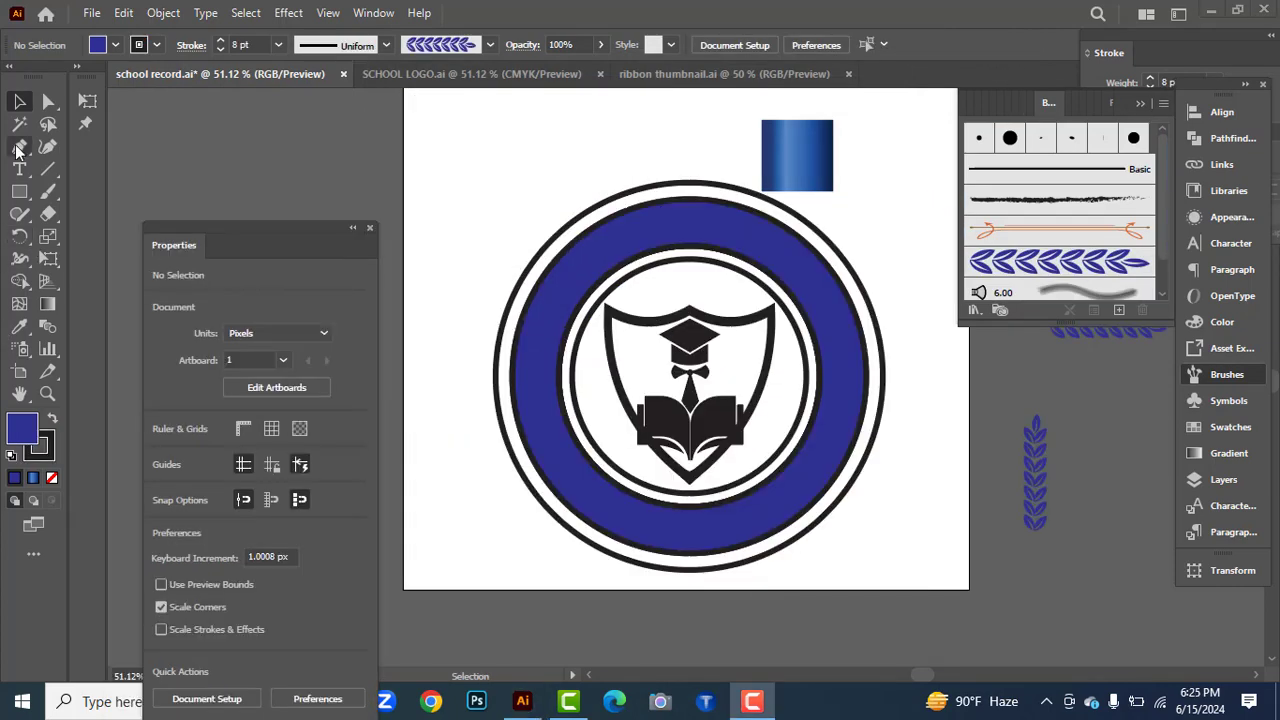
Draw a small triangle with the Pen tool across the ring's upper-left part, using a 0.25 pt stroke.
left_click(18, 147)
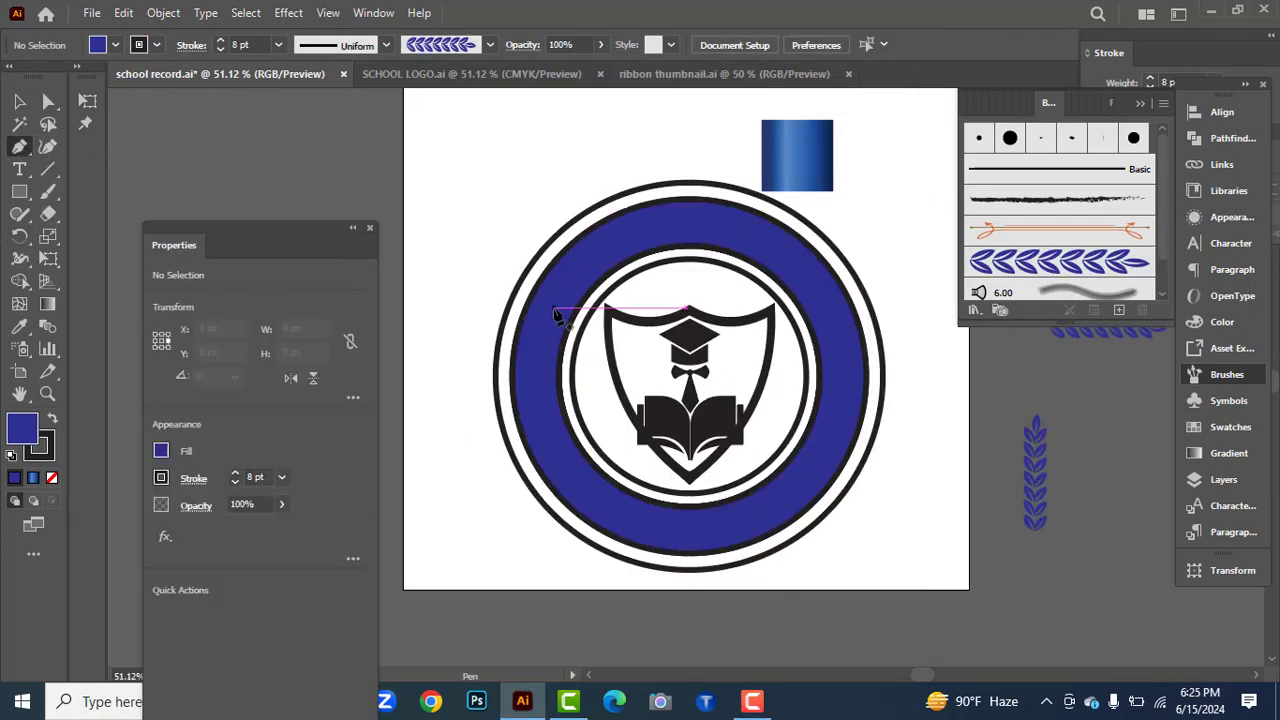
left_click(512, 317)
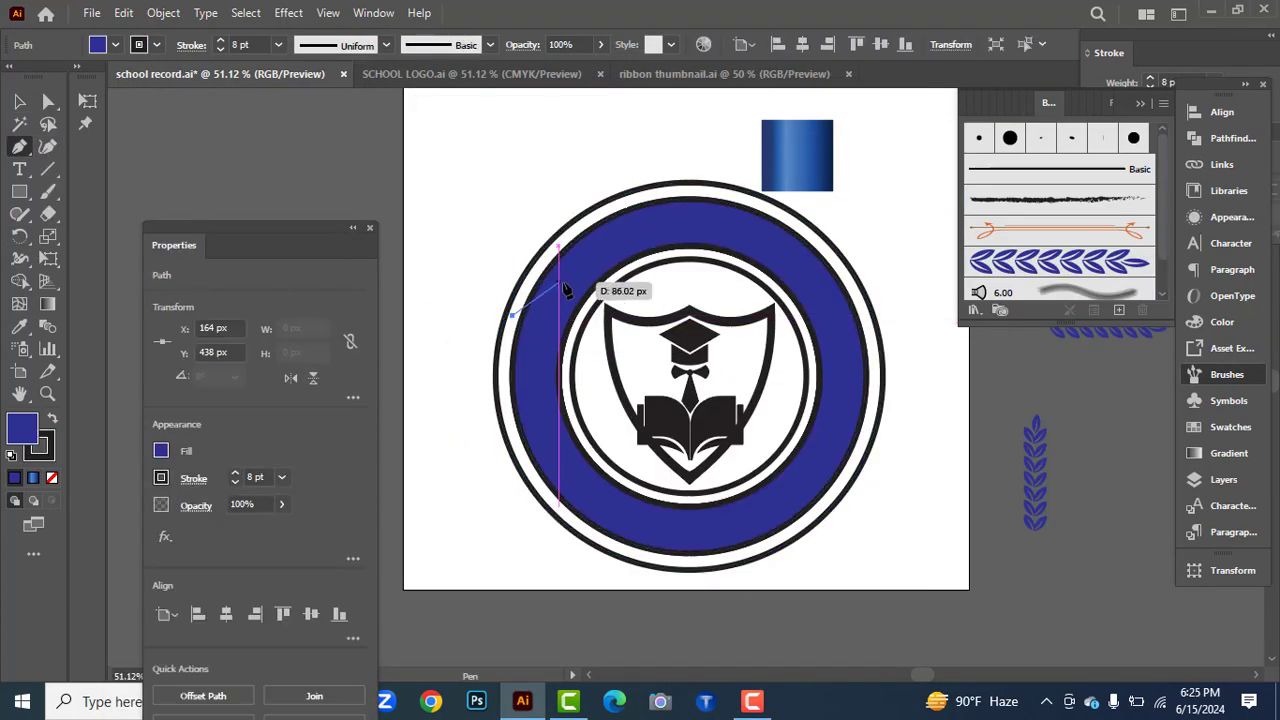
left_click(558, 296)
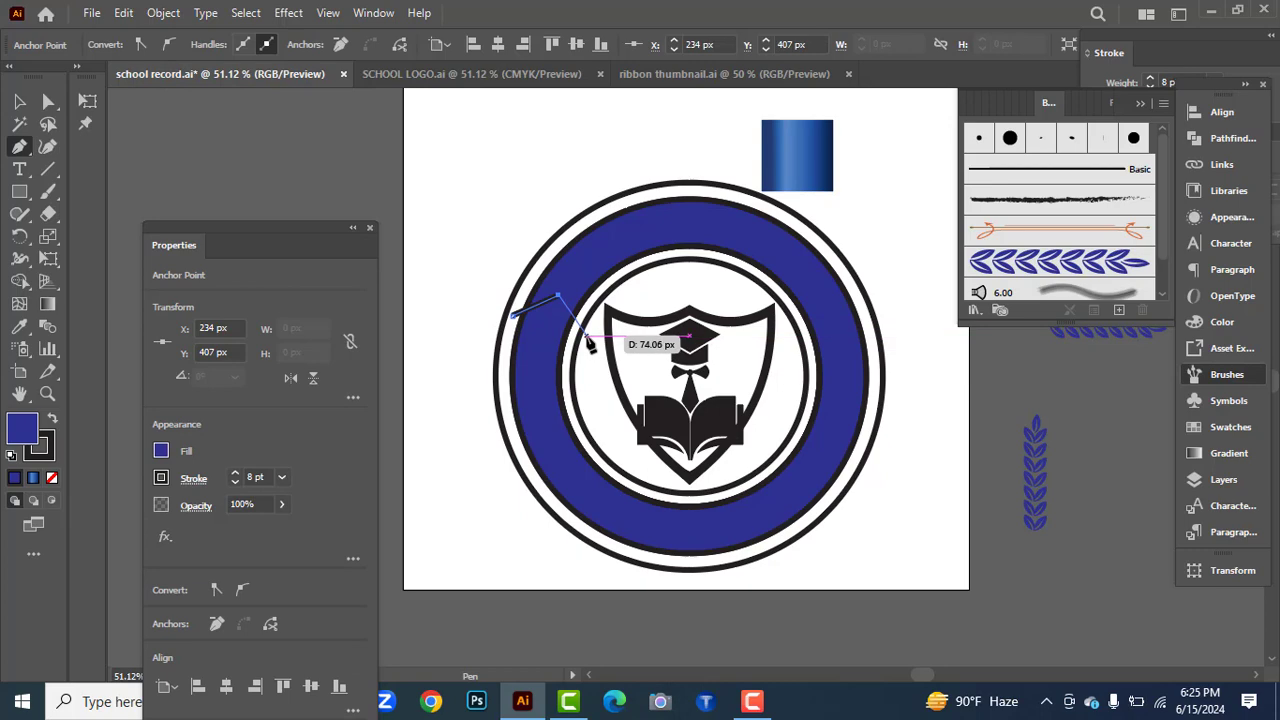
key("ctrl+z")
left_click(281, 477)
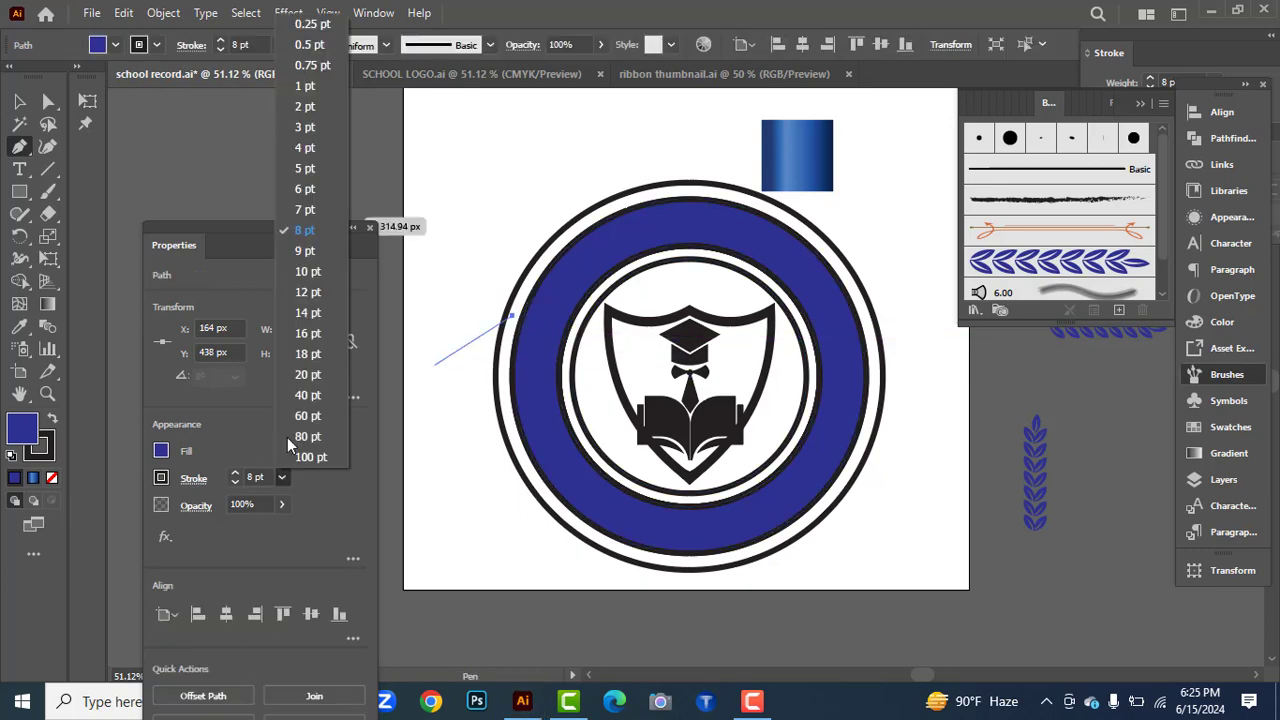
left_click(305, 25)
left_click(558, 302)
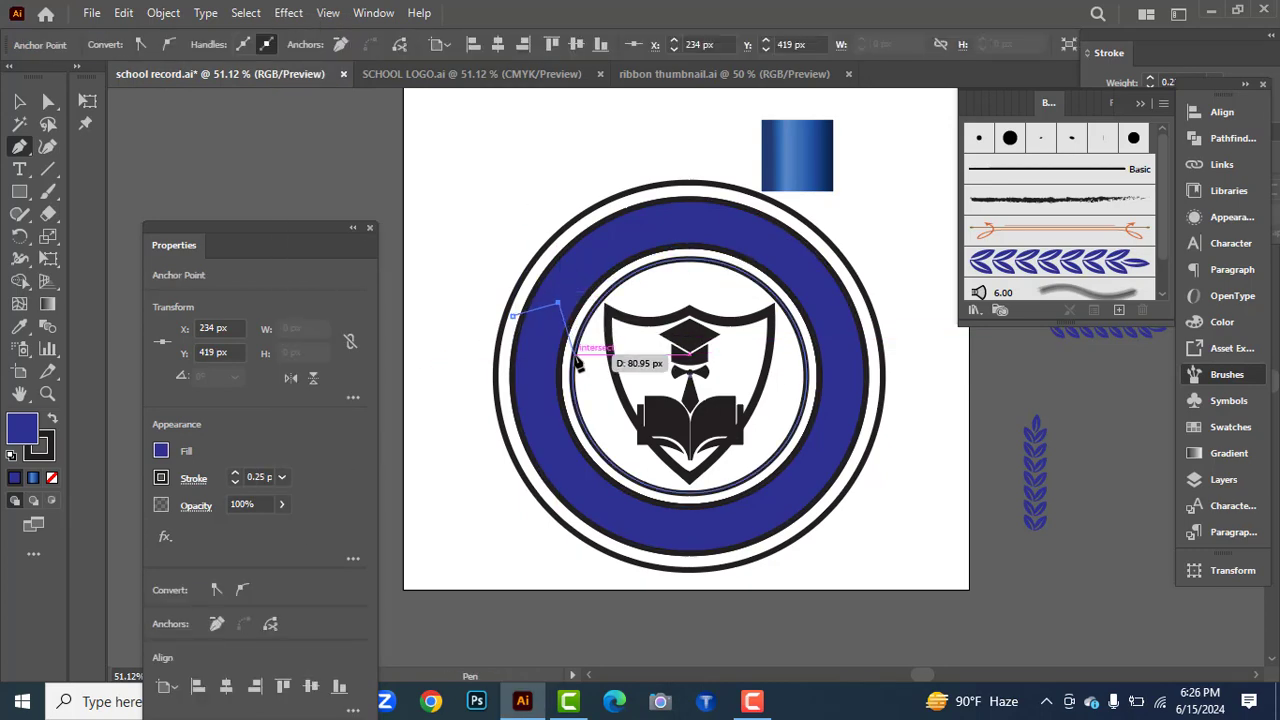
left_click(576, 356)
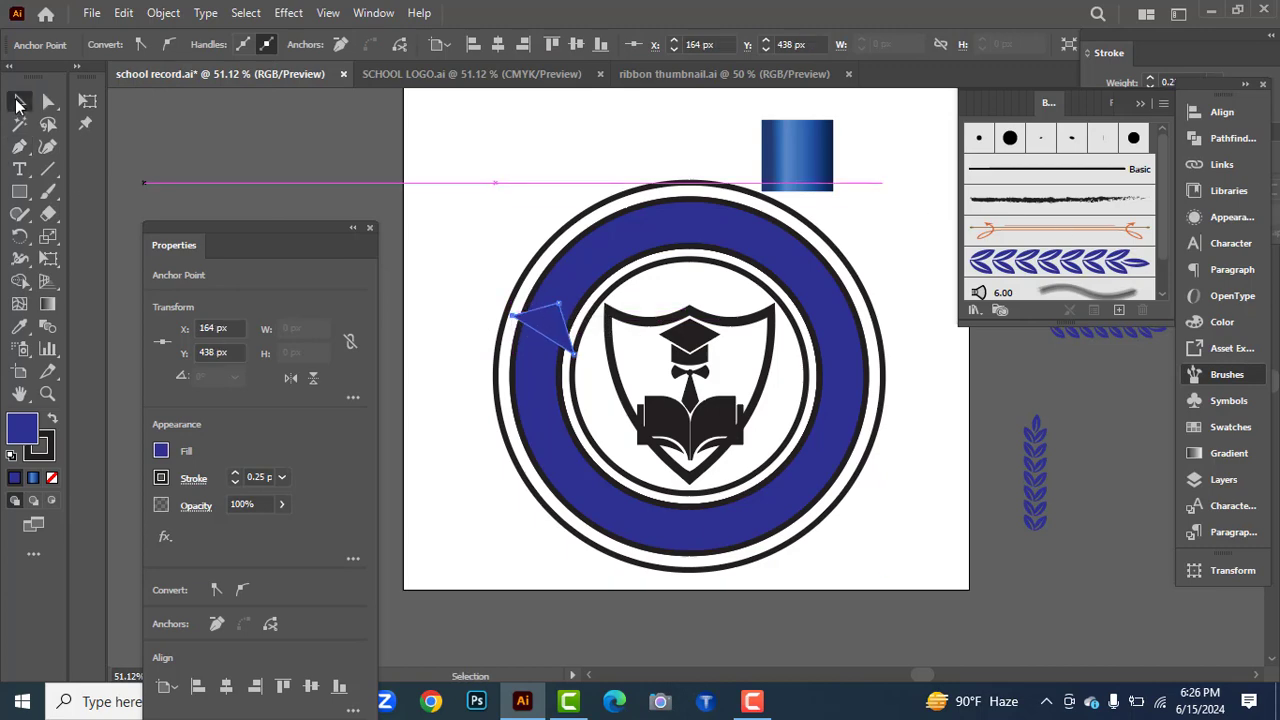
Make a reflected copy of the triangle and place it, rotated to fit, across the ring's upper-right part.
right_click(559, 331)
mouse_move(600, 563)
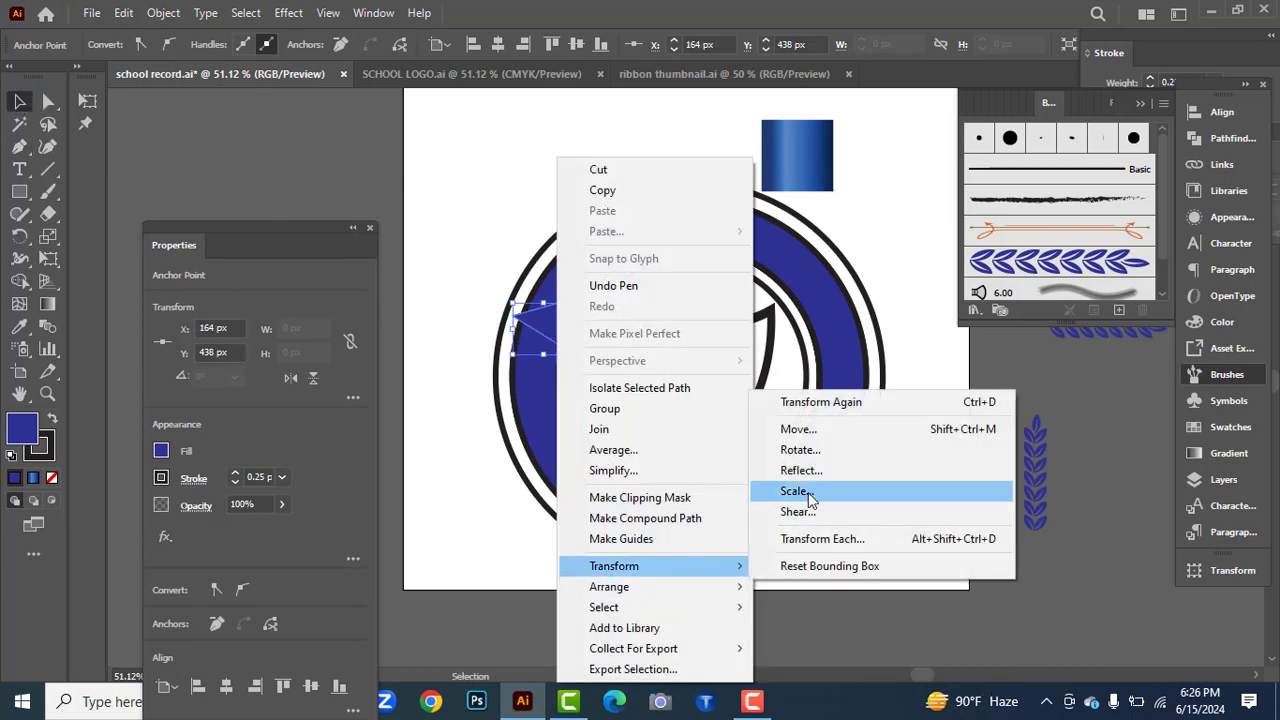
left_click(795, 469)
left_click(222, 451)
left_click_drag(545, 330, 832, 336)
left_click_drag(866, 400, 866, 320)
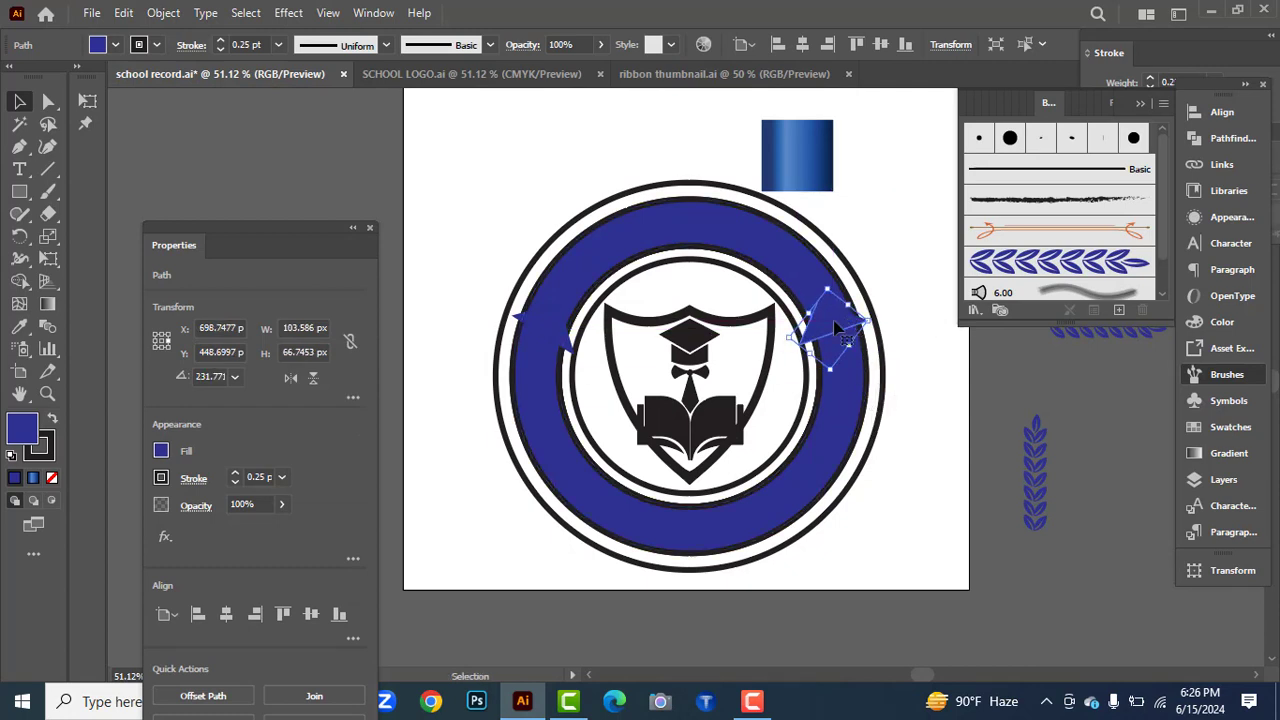
Fill both triangles with yellow.
left_click(115, 44)
left_click(30, 78)
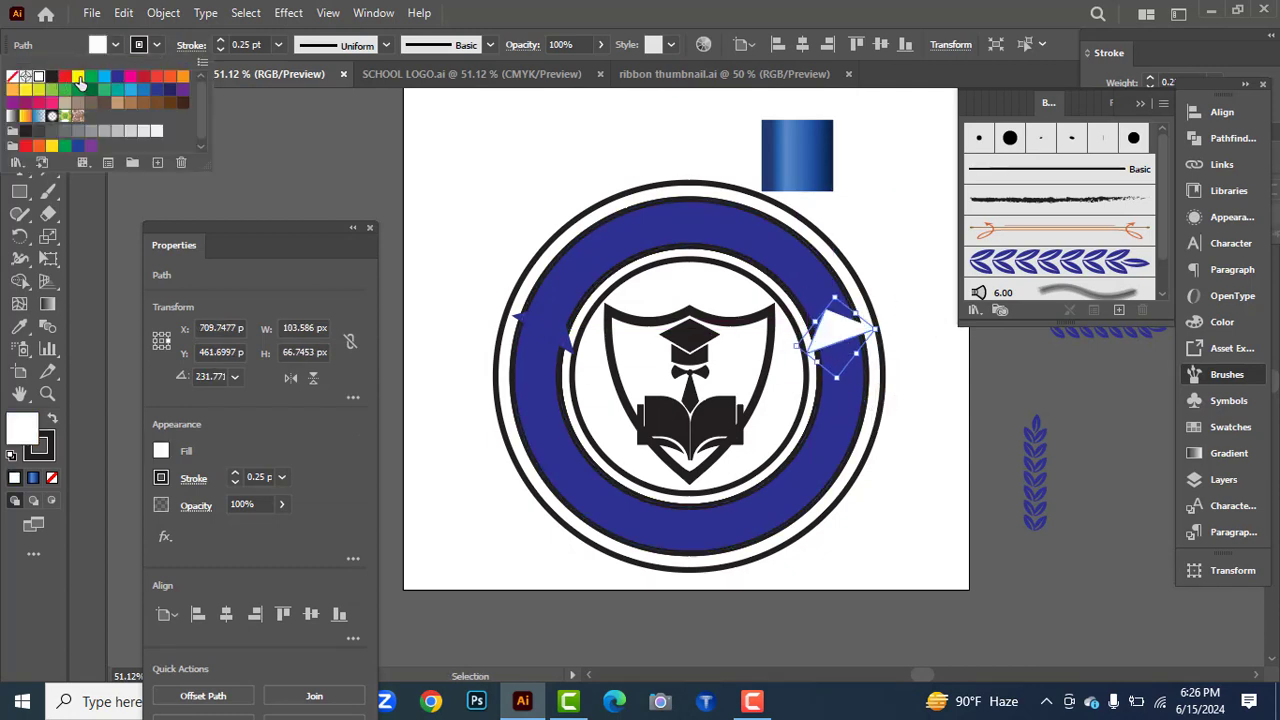
left_click(79, 80)
left_click(545, 330)
left_click(115, 44)
left_click(79, 80)
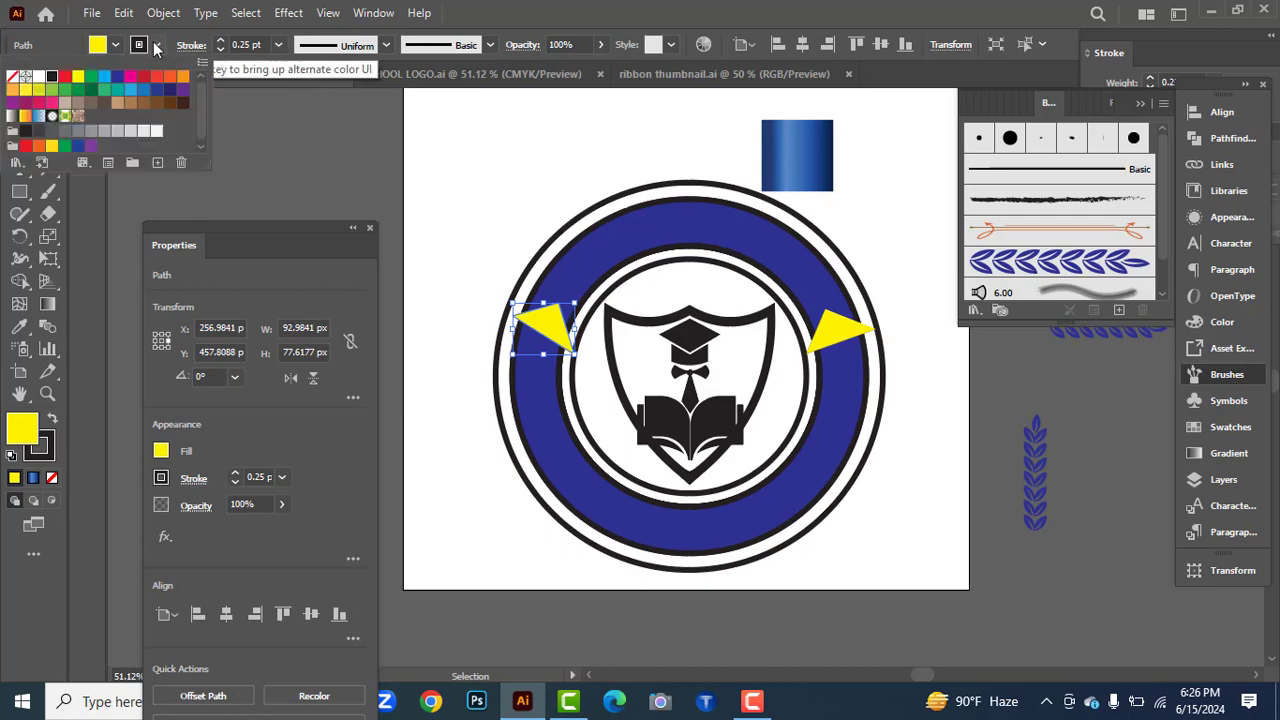
Remove the stroke from the yellow triangles.
left_click(843, 332)
left_click(115, 44)
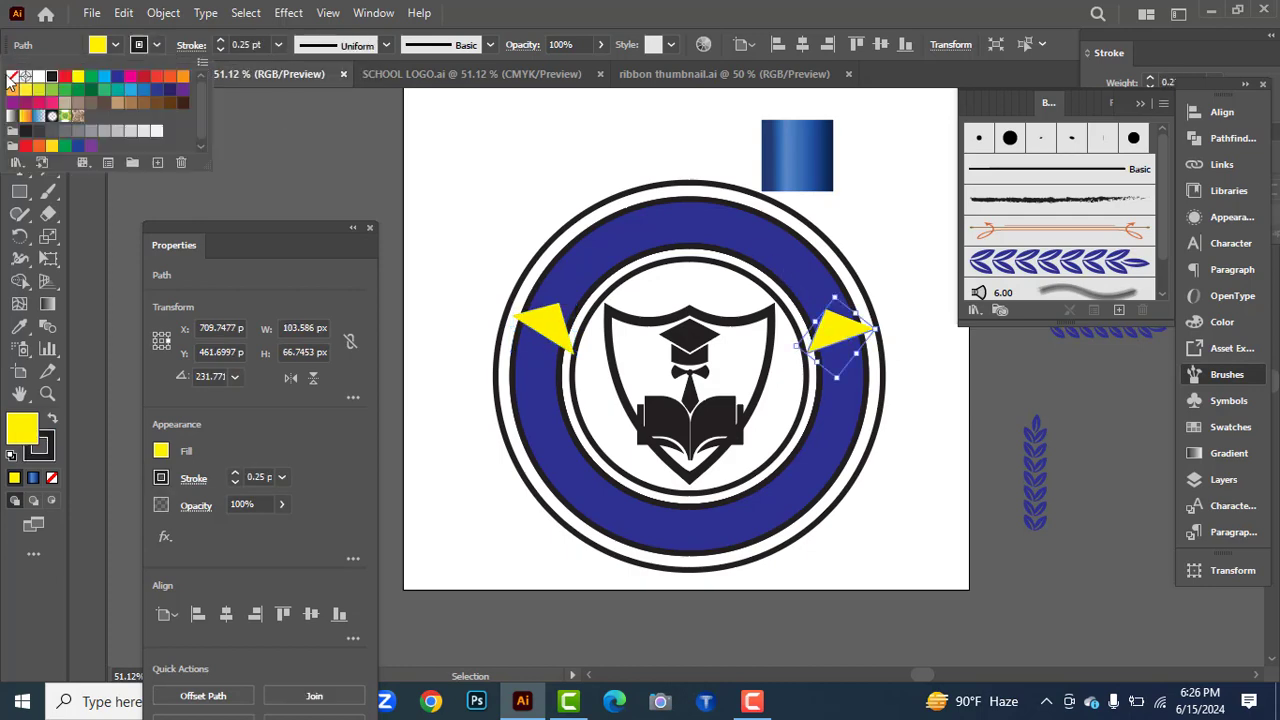
left_click(12, 78)
left_click(437, 190)
Group both triangles, reflect a copy across the horizontal axis and place the copied triangles over the lower part of the ring.
left_click(841, 330)
left_click(541, 320, "shift")
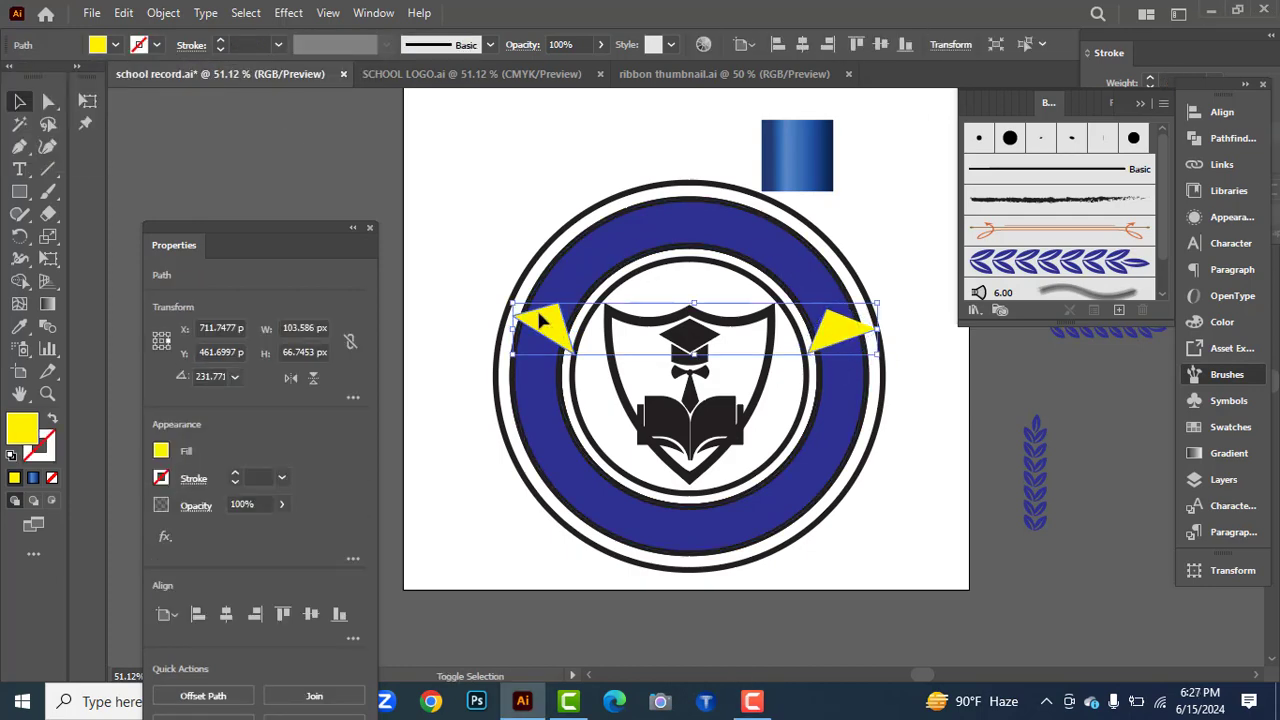
right_click(541, 320)
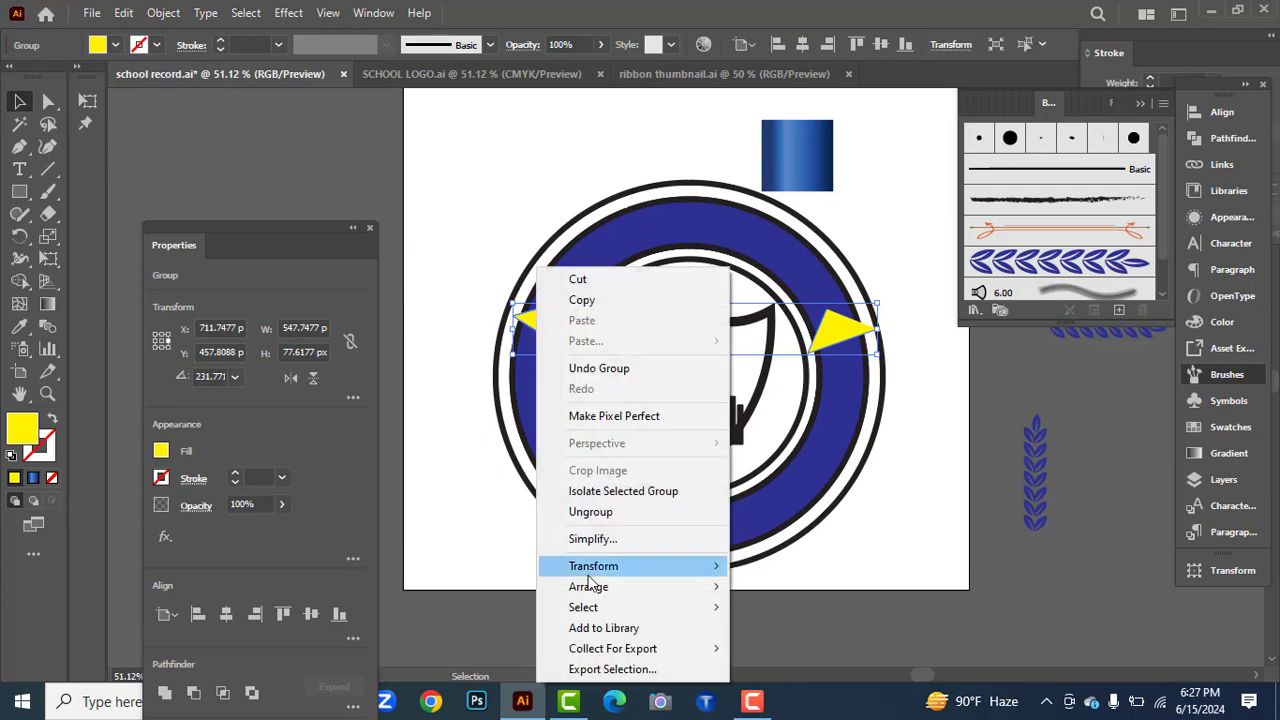
mouse_move(586, 563)
left_click(929, 466)
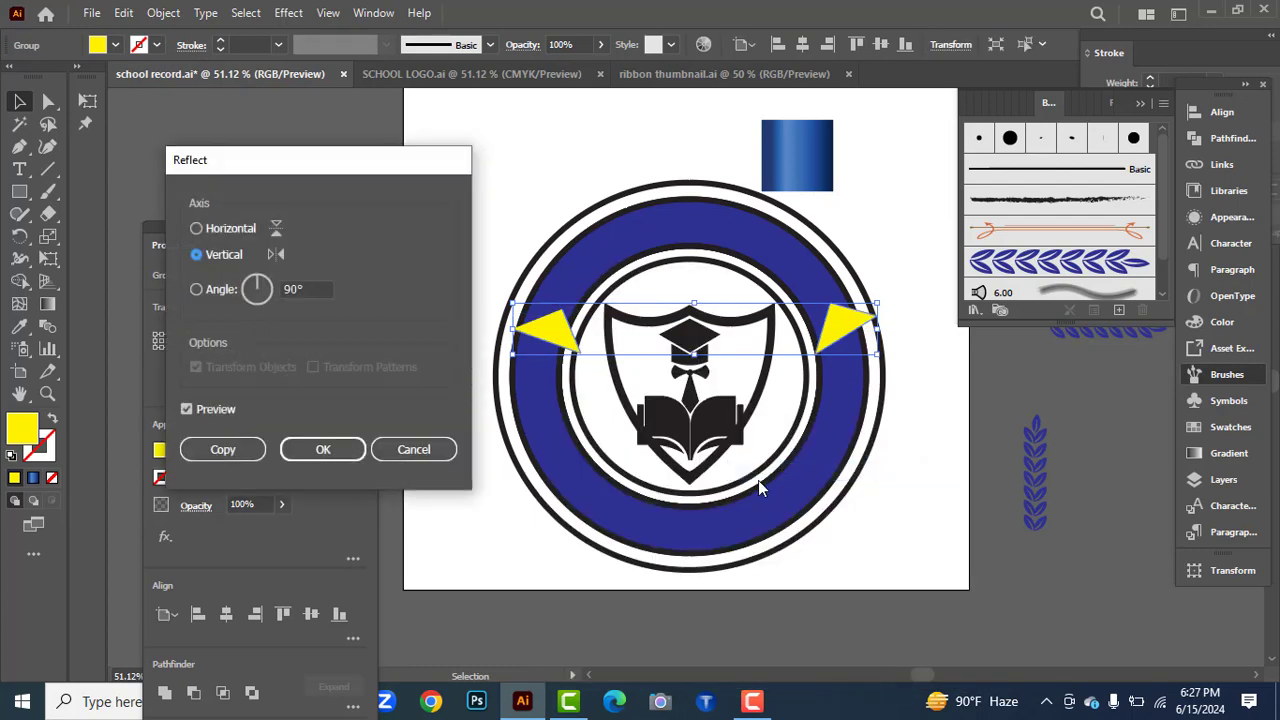
left_click(197, 230)
left_click(222, 449)
left_click_drag(829, 330, 832, 462)
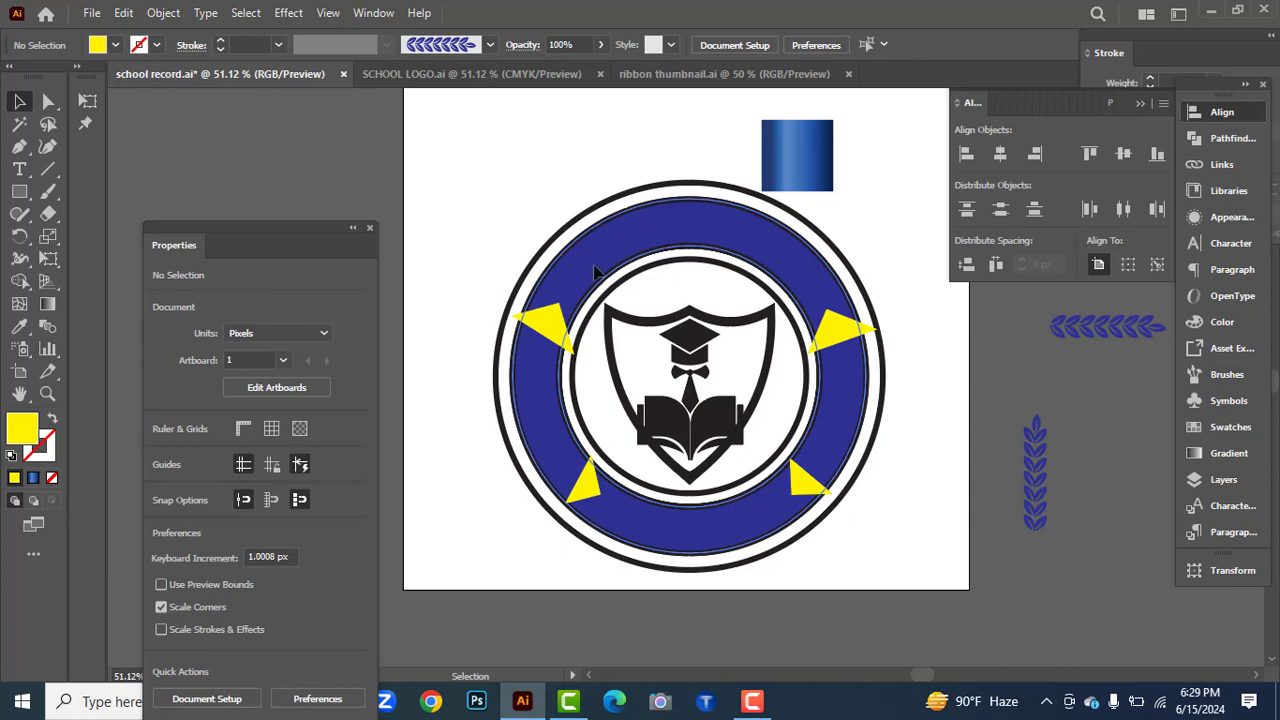
Use Shape Builder with a pink fill to create the upper and lower ring segments between the triangles.
left_click(596, 270)
left_click(20, 283)
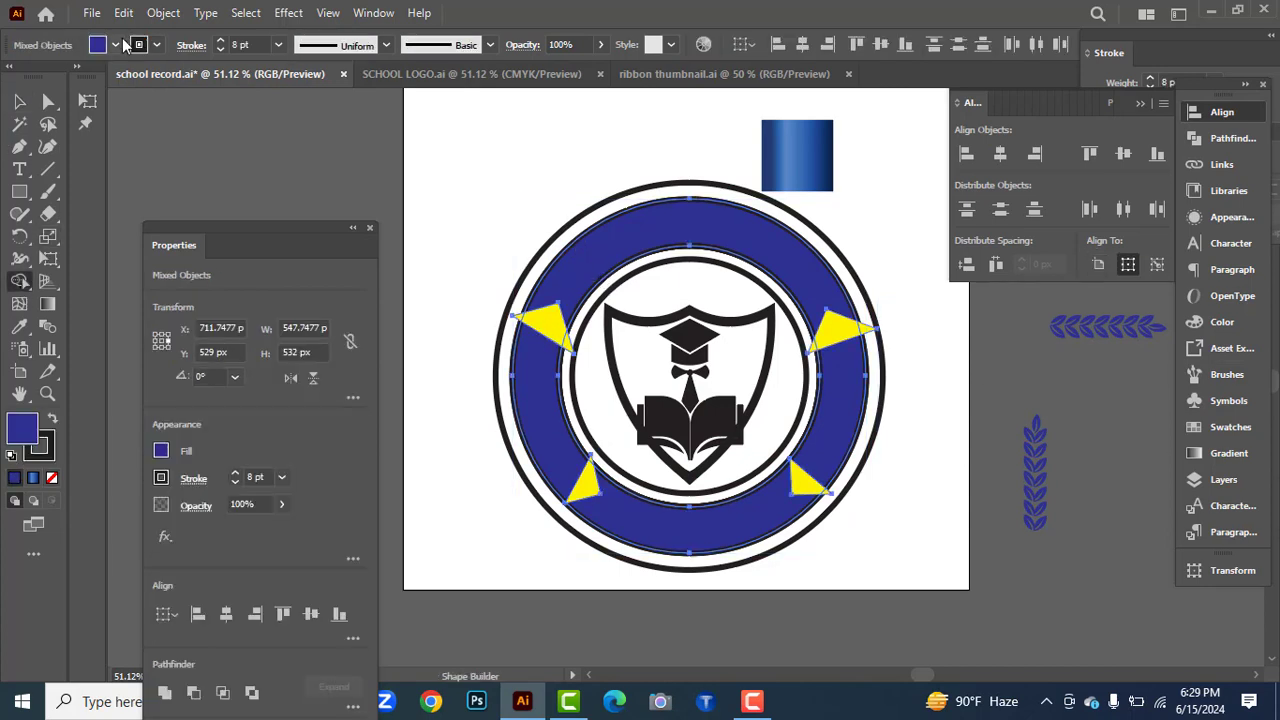
left_click(115, 44)
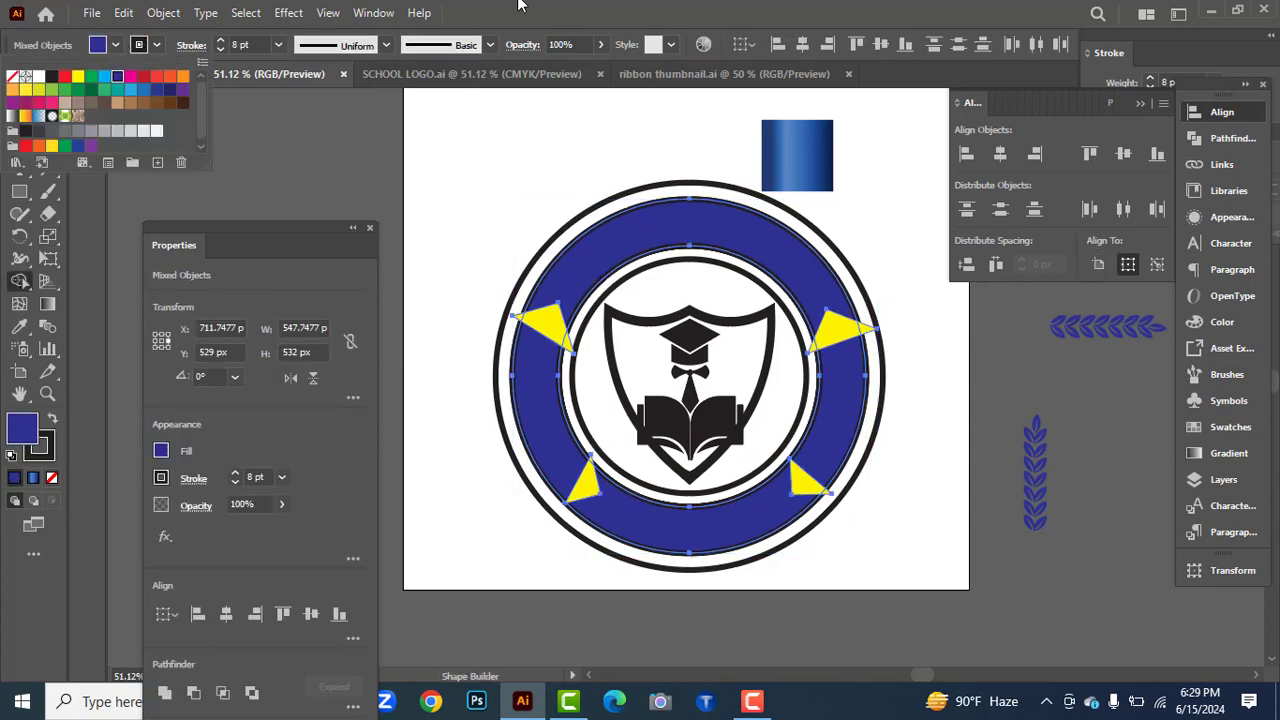
left_click(51, 103)
left_click(605, 283)
left_click(612, 263)
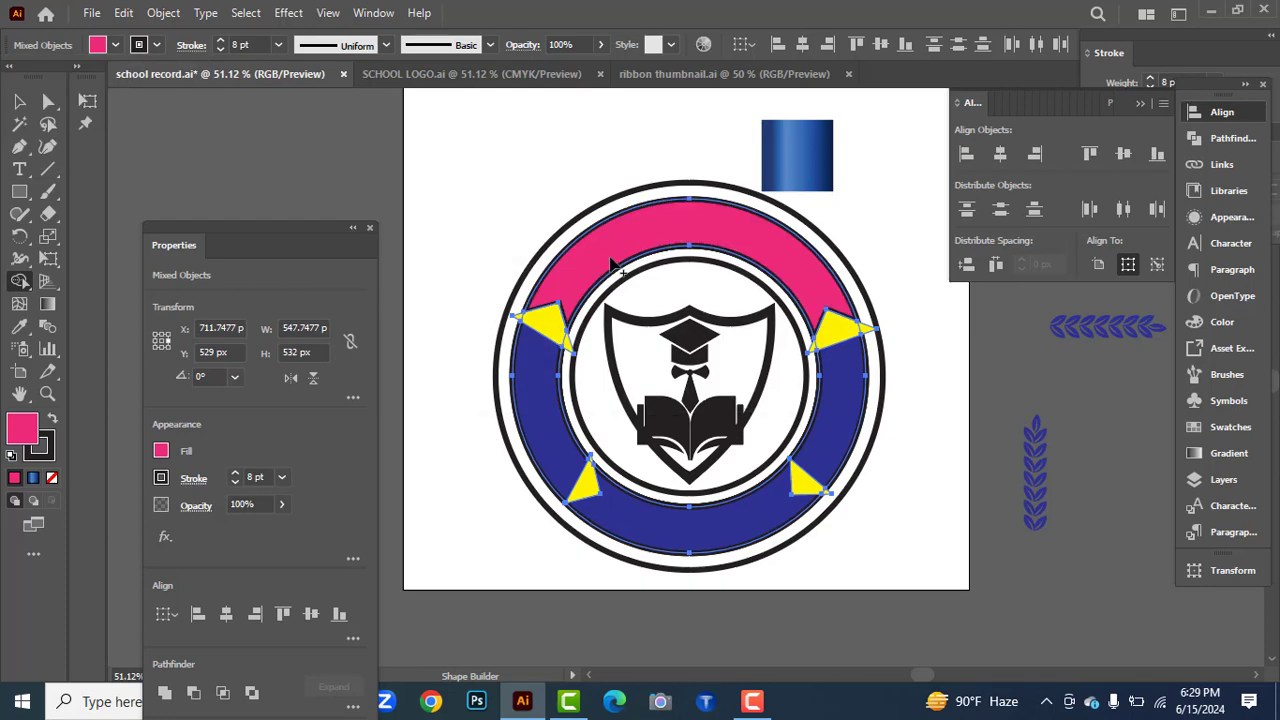
left_click(674, 528)
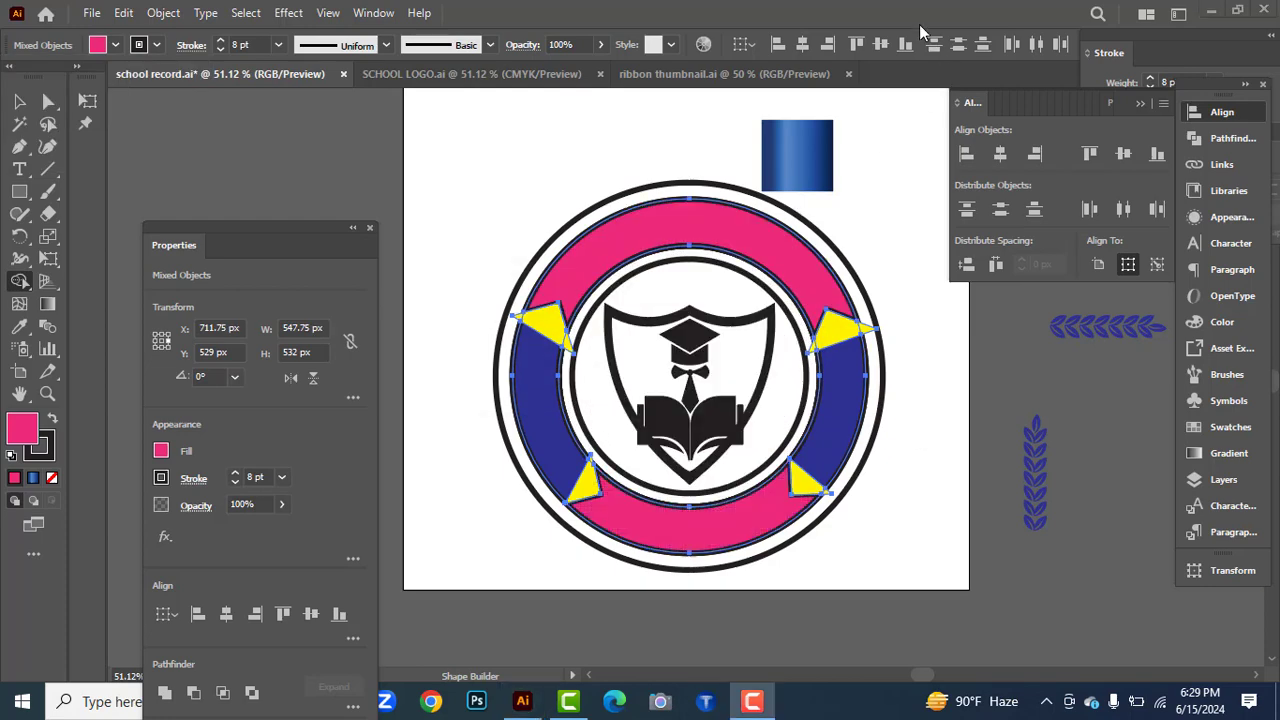
Delete the yellow triangles and the blue side segments of the ring, keeping the two pink bands.
left_click(20, 101)
left_click(455, 290)
left_click(564, 340)
key("Delete")
left_click(531, 337)
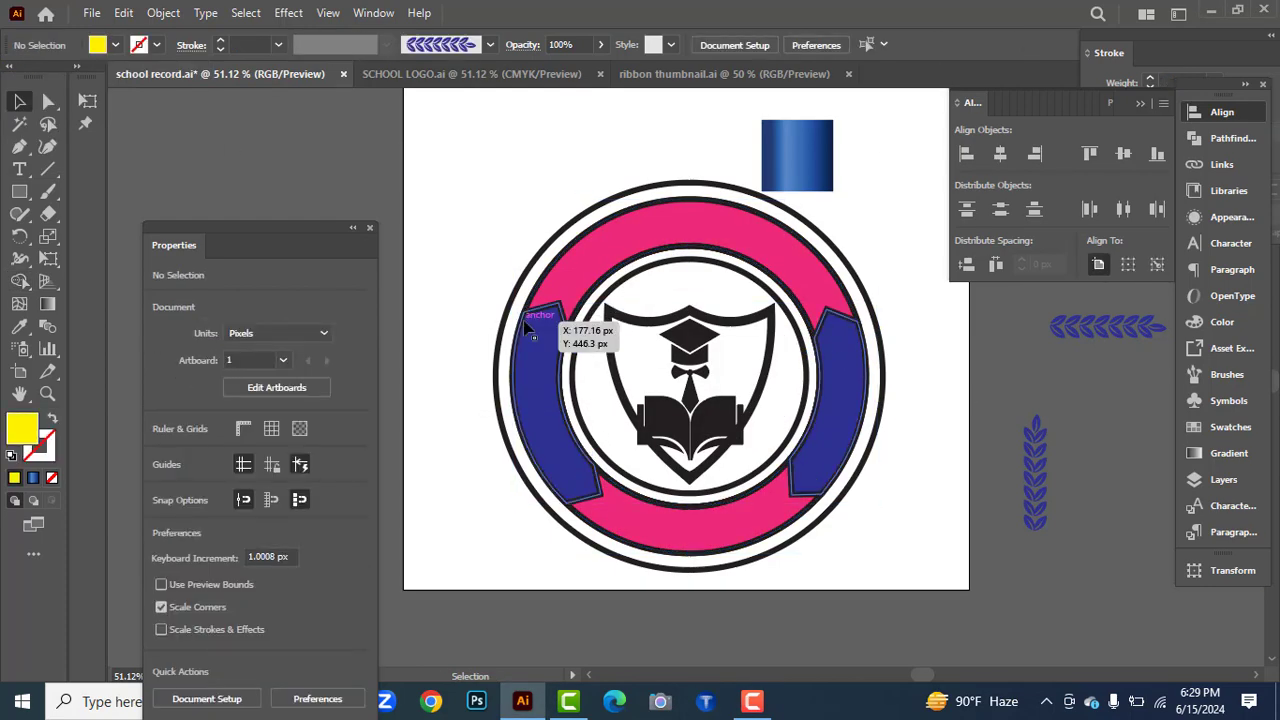
key("Delete")
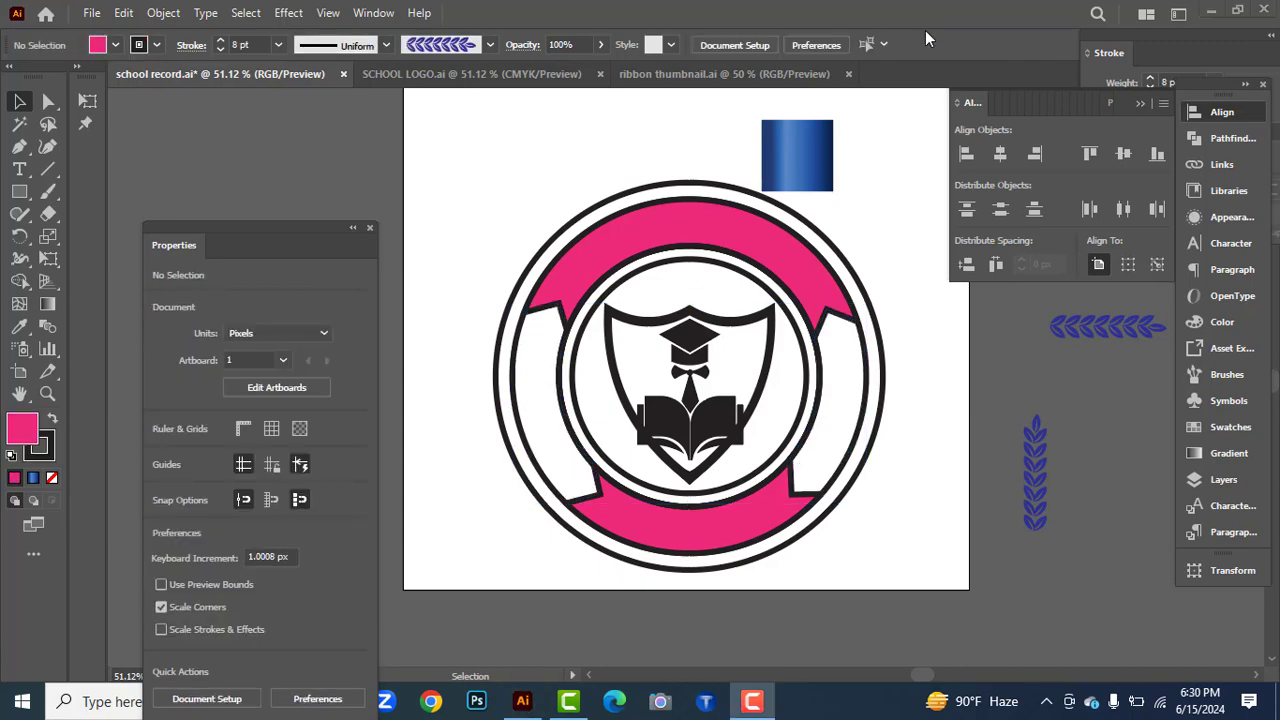
Remove the stroke from both the upper and lower pink bands.
left_click(560, 301)
left_click(707, 521, "shift")
left_click(157, 45)
left_click(13, 79)
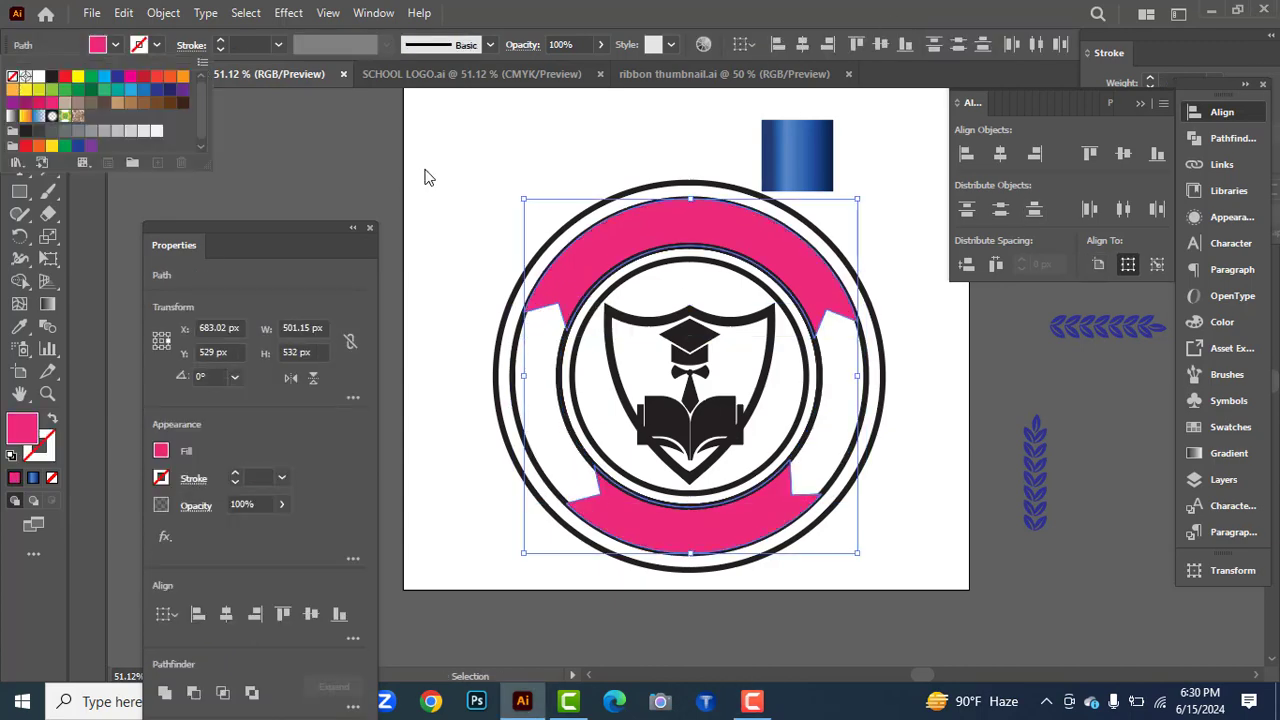
key("Escape")
left_click(466, 310)
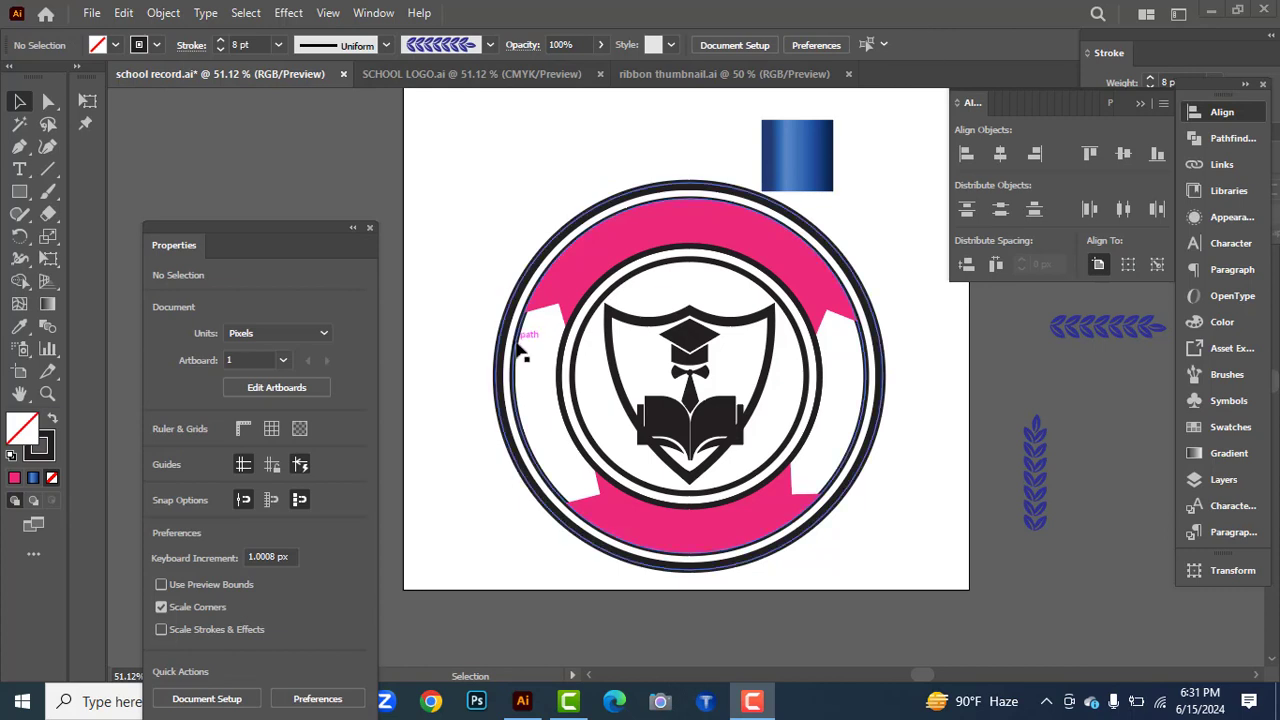
Delete the circle outlines along the pink bands' edges and set the remaining outer and inner circles to a 12 pt stroke.
left_click(521, 352)
left_click(951, 416)
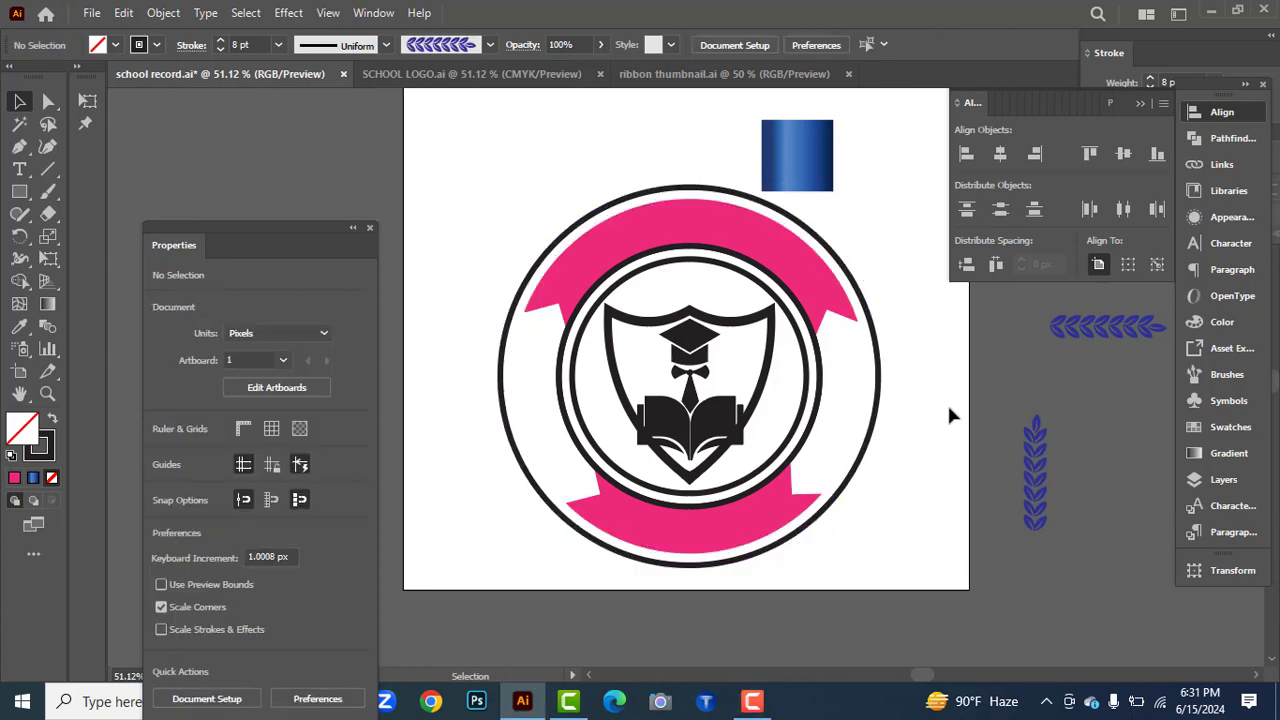
left_click(817, 429)
left_click(823, 420)
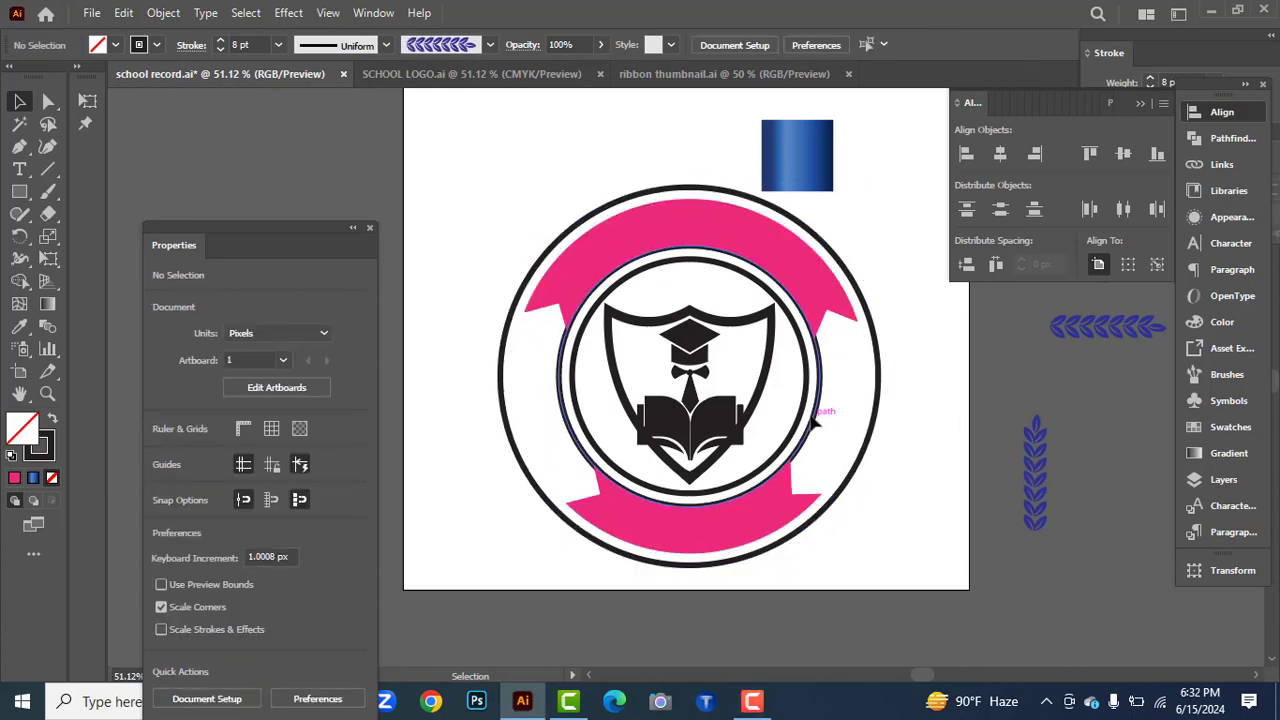
left_click(813, 420)
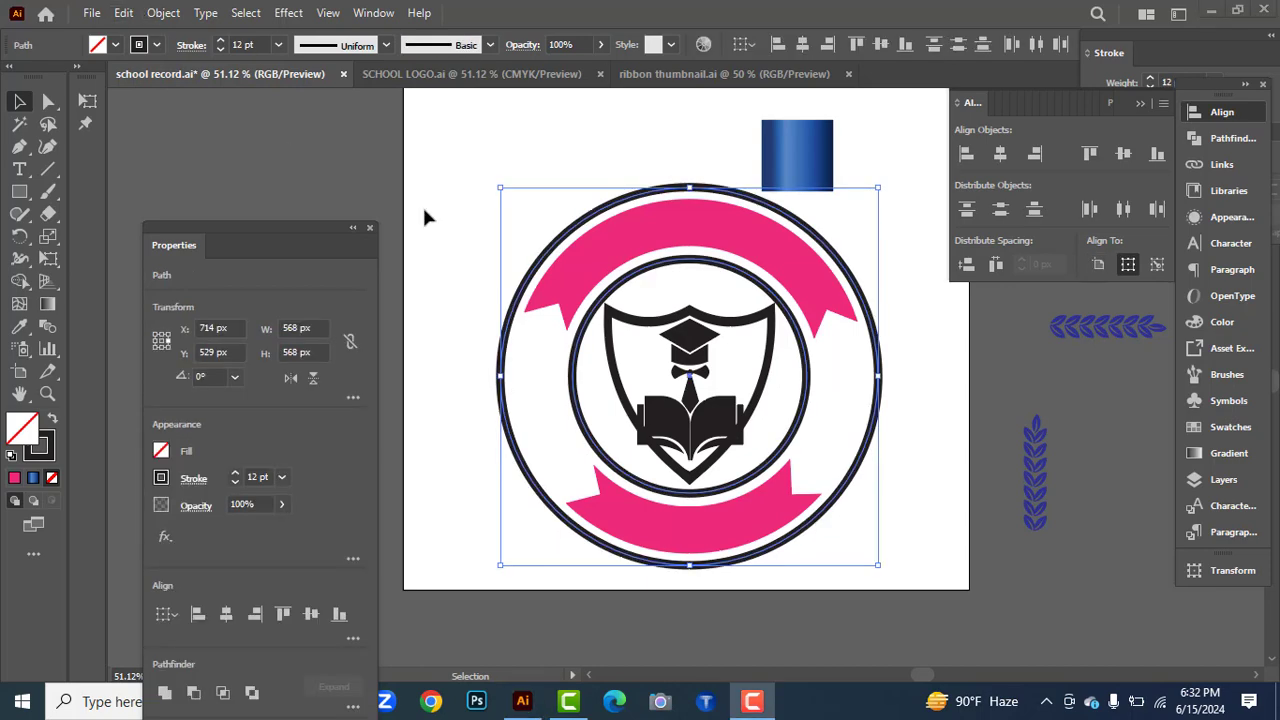
key("alt+o")
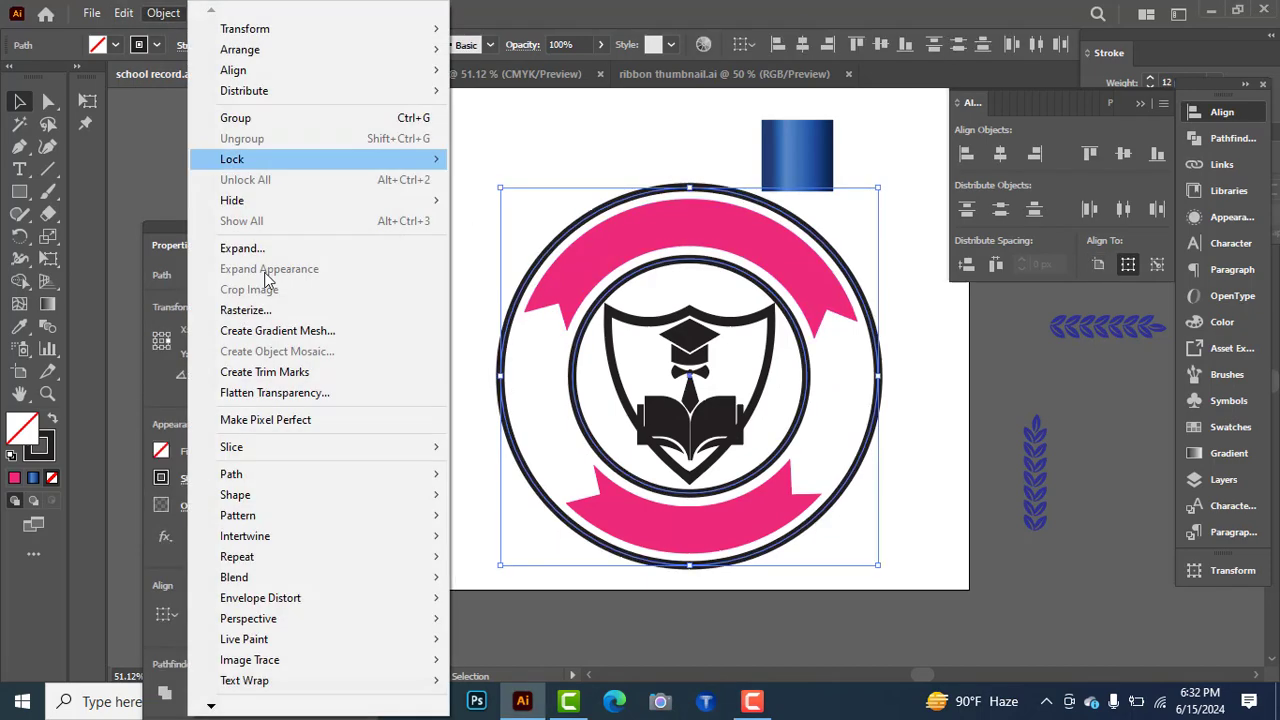
left_click(417, 244)
left_click(837, 399)
Draw a circle about 472 px wide through the pink bands, with no fill and a 0.5 pt stroke.
left_click_drag(19, 191, 90, 237)
left_click_drag(683, 369, 838, 525)
key("v")
mouse_move(627, 343)
left_mouse_down()
mouse_move(649, 354)
mouse_move(635, 350)
left_mouse_up()
left_click(115, 45)
left_click(14, 62)
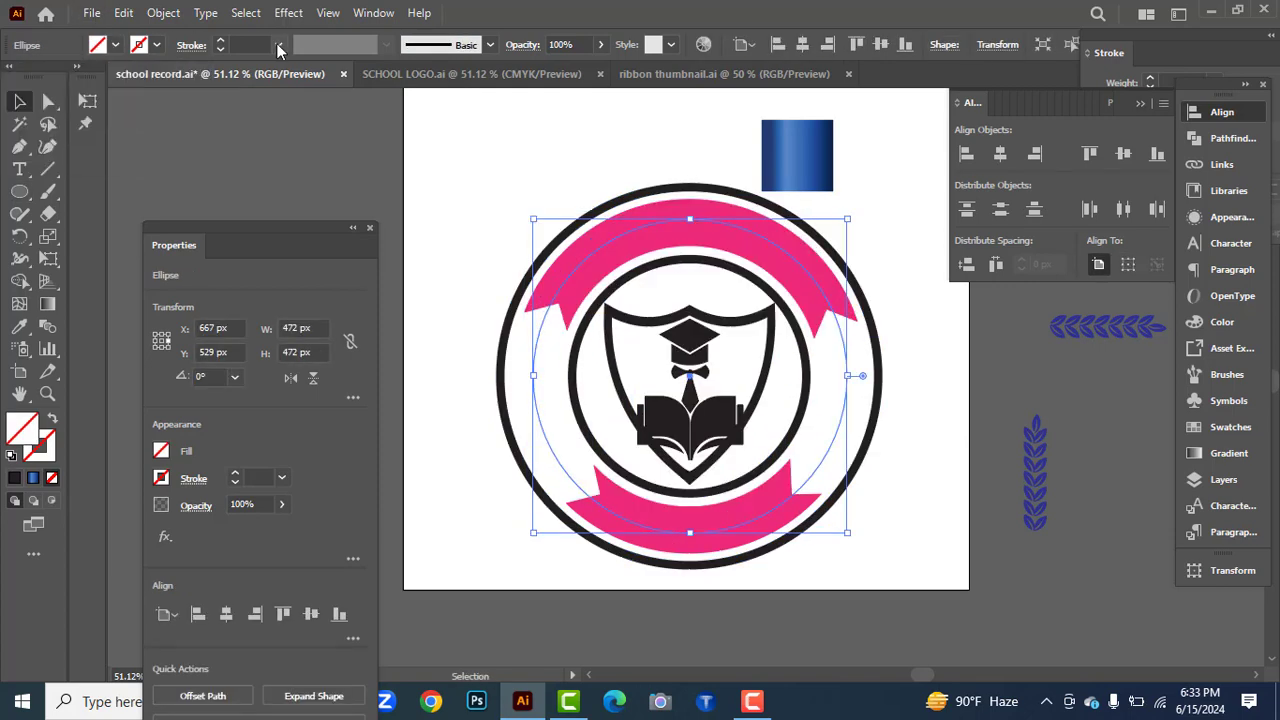
left_click(278, 45)
left_click(300, 87)
left_click(510, 160)
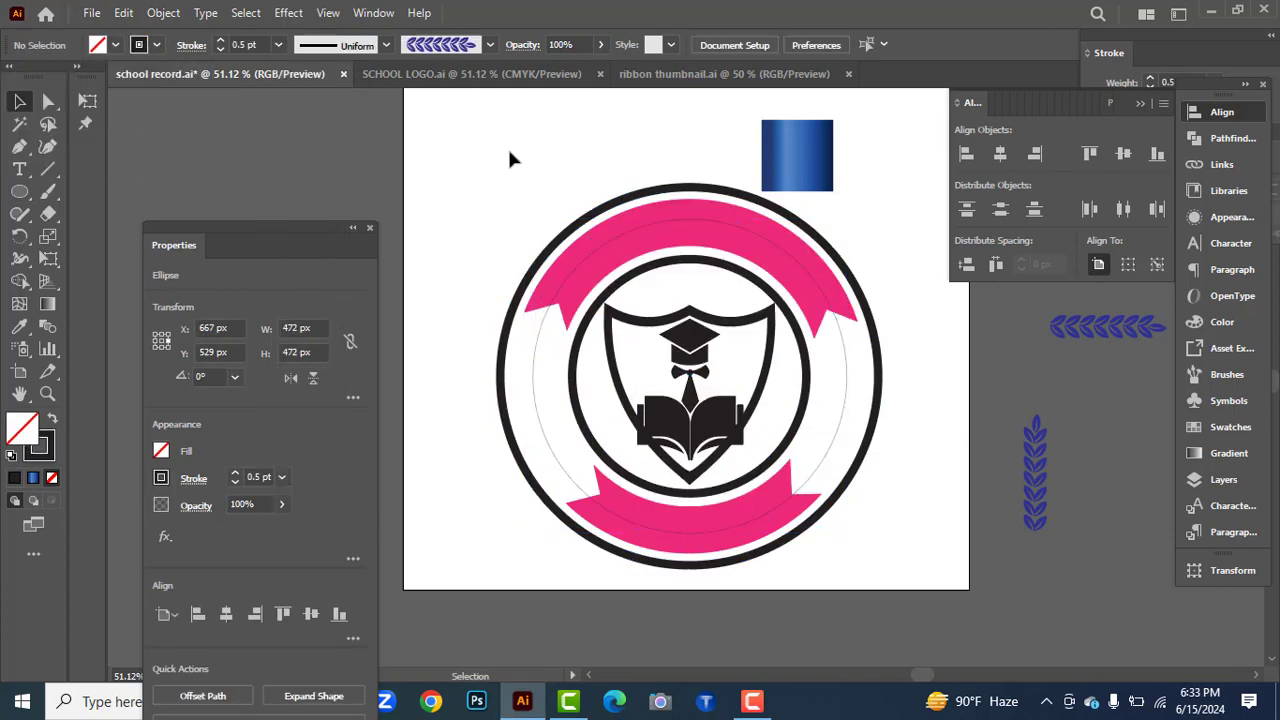
Resize the thin circle to about 461 by 444 px so it runs midway between the outer and inner circles.
left_click(694, 531)
left_click_drag(694, 531, 697, 522)
left_click_drag(690, 220, 692, 238)
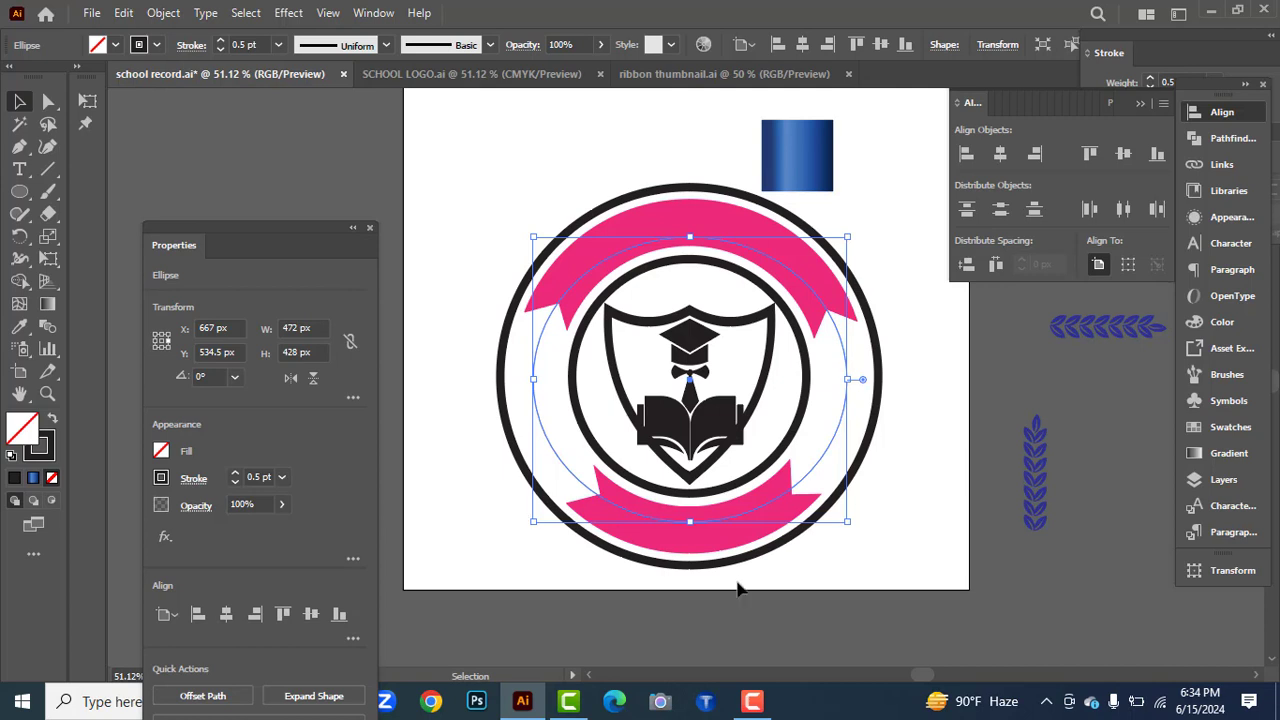
left_click_drag(847, 521, 851, 529)
left_click_drag(534, 525, 540, 525)
left_click_drag(693, 238, 693, 228)
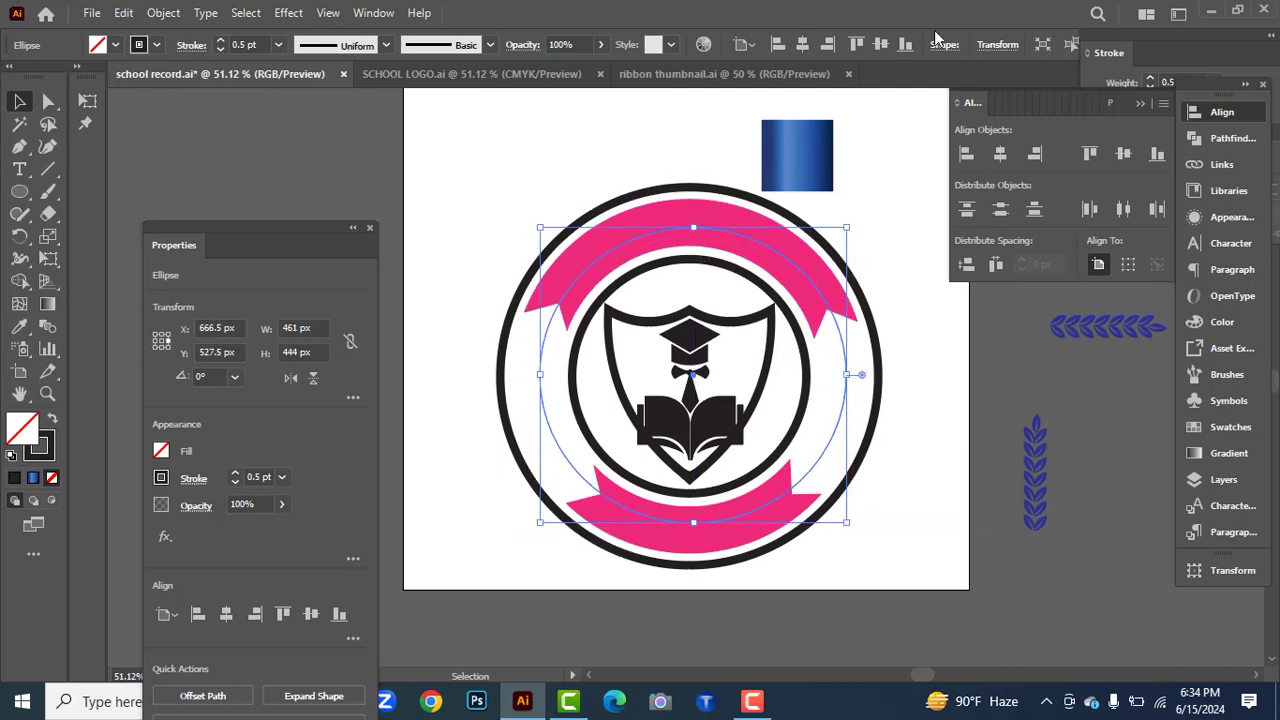
Cut the thin circle with the Scissors tool where it meets the ends of the upper and lower pink bands.
left_click_drag(48, 213, 130, 229)
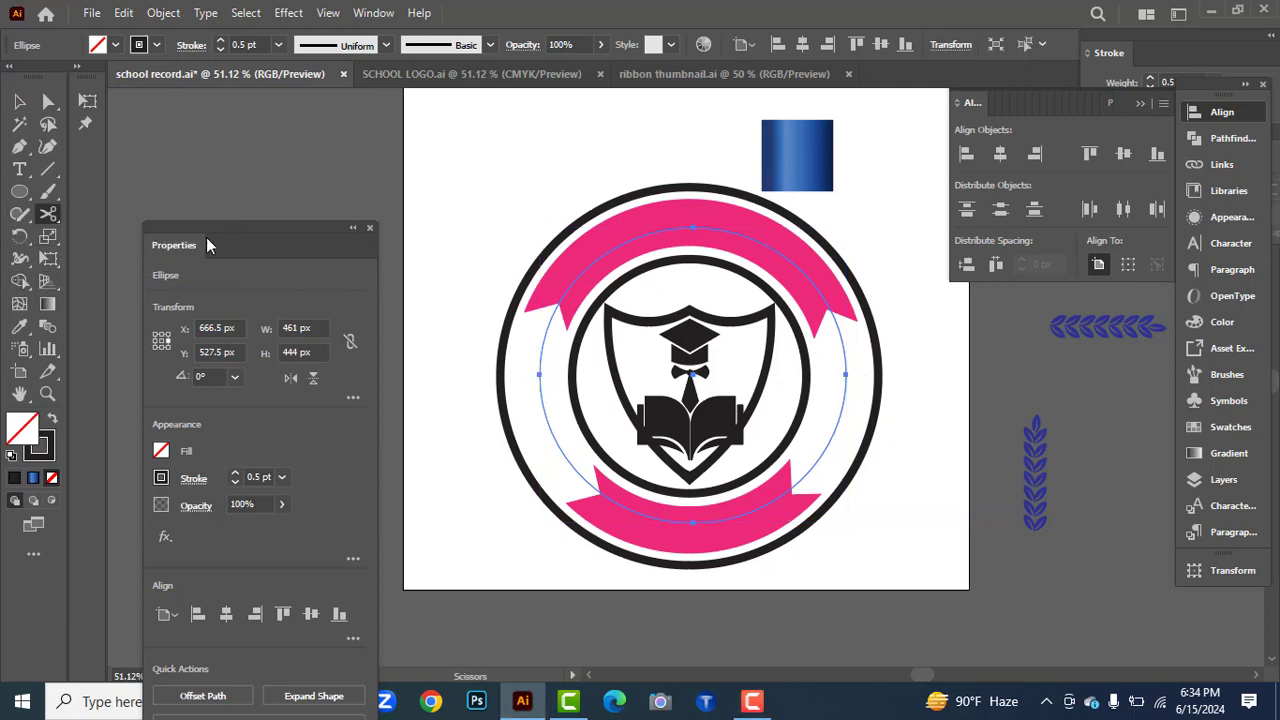
left_click(556, 308)
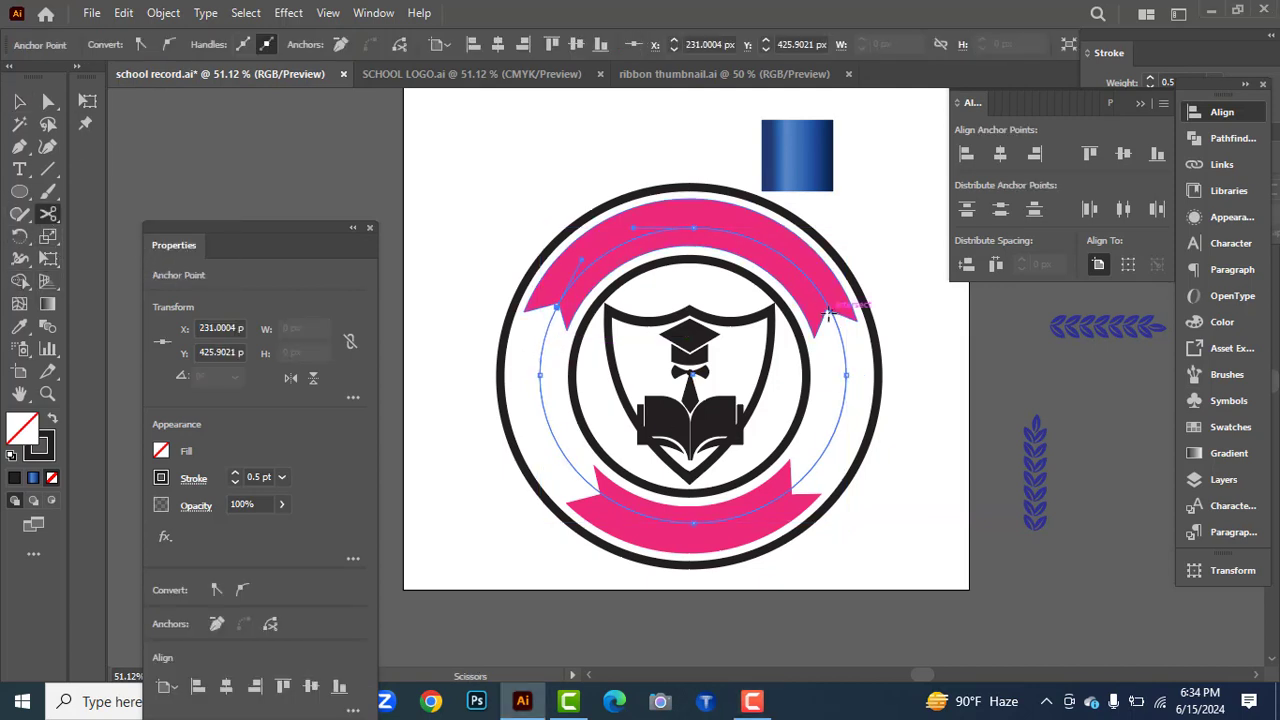
left_click(831, 314)
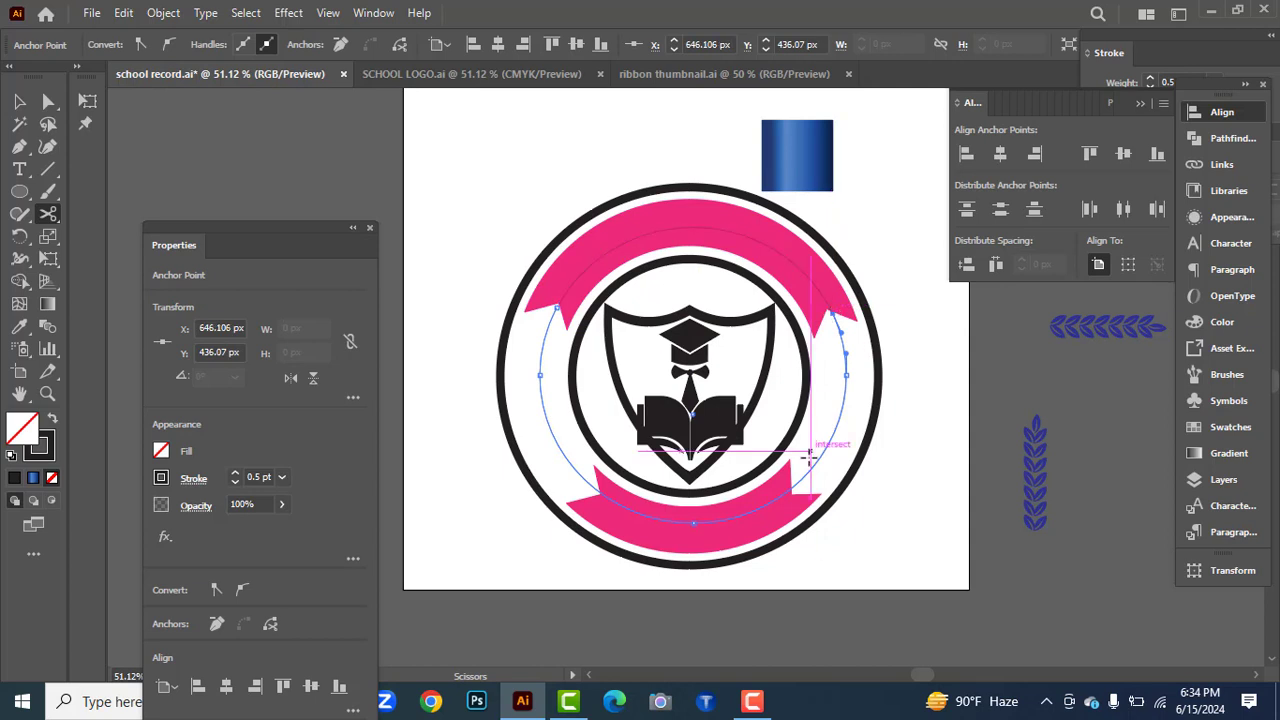
left_click(597, 489)
Apply the laurel art brush to the left arc of the cut circle, between the two pink bands.
key("v")
left_click(200, 124)
left_click(541, 366)
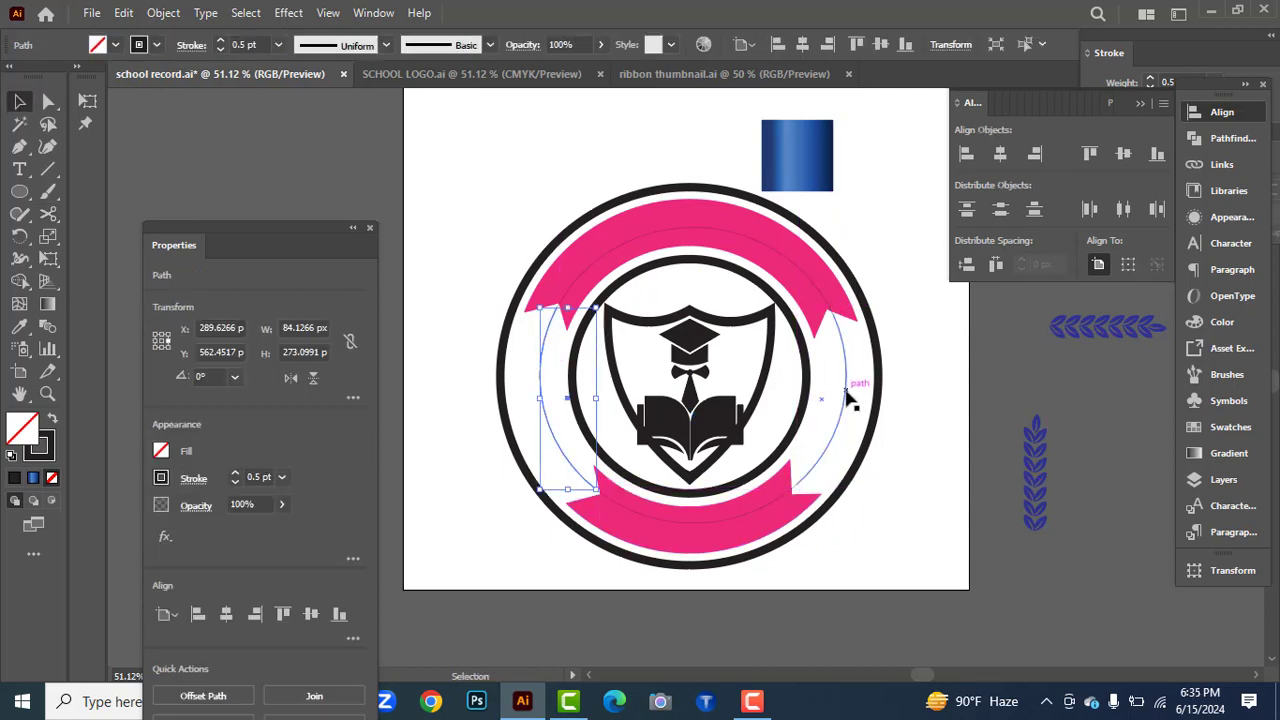
left_click(847, 400)
left_click(714, 231)
left_click(602, 339)
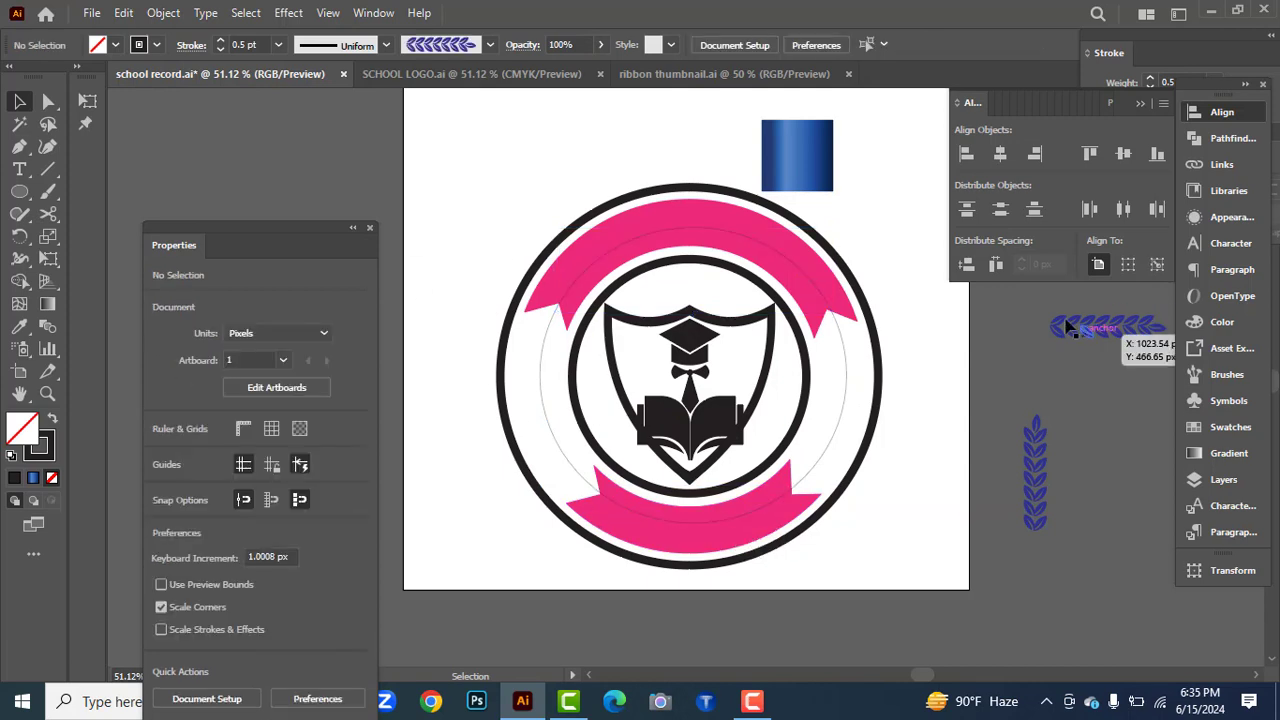
left_click(1227, 374)
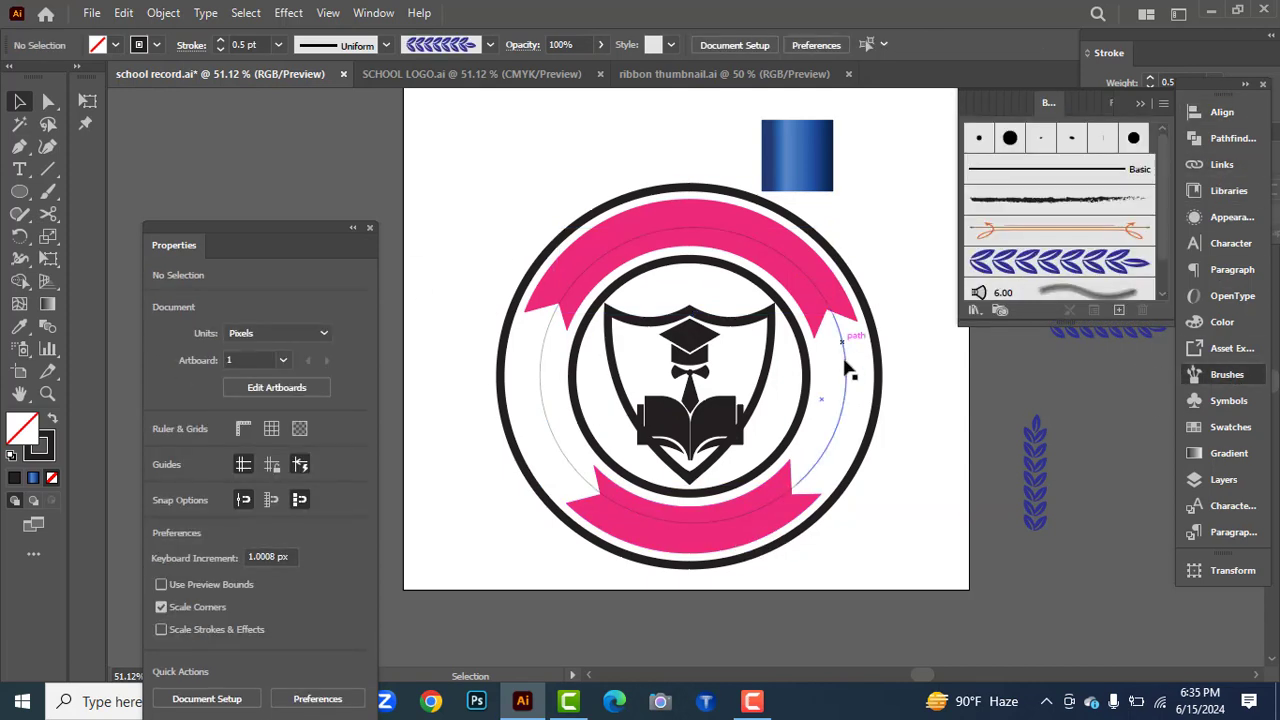
left_click(548, 418)
left_click(1000, 262)
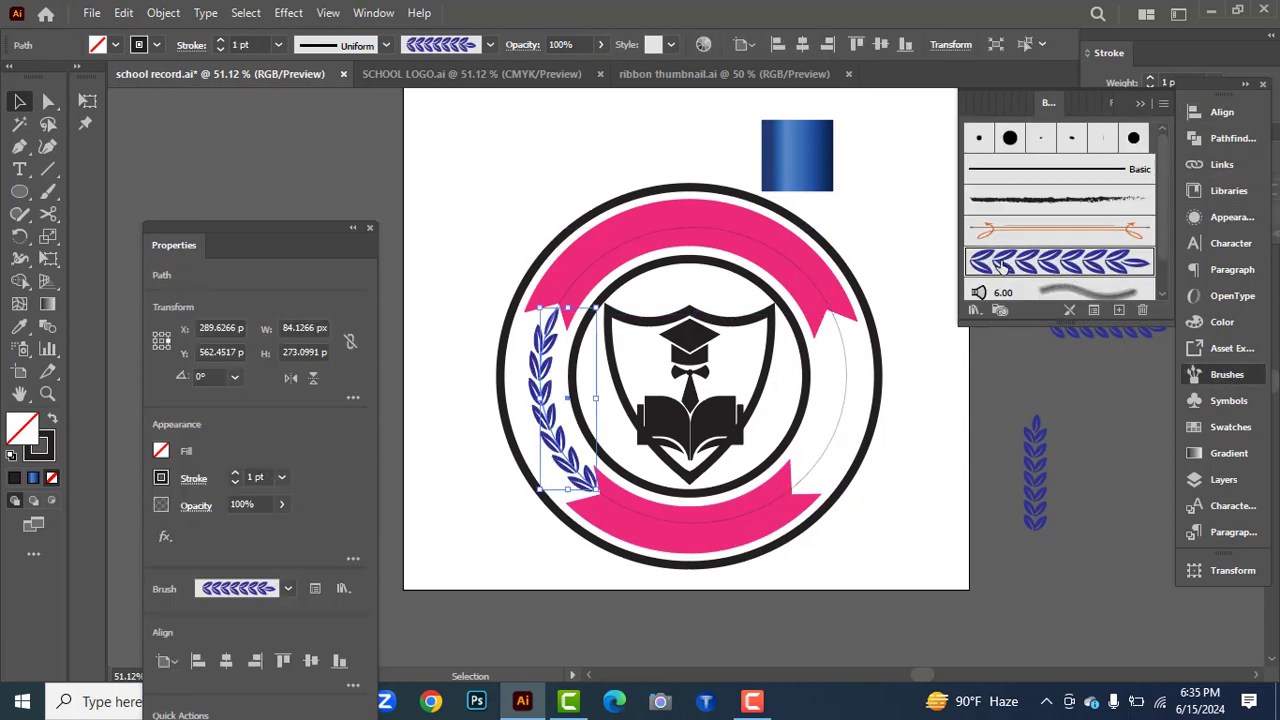
Move the loose horizontal laurel branch down to just above the vertical one.
left_click(1042, 460)
mouse_move(1091, 335)
left_mouse_down()
mouse_move(1039, 400)
mouse_move(1022, 389)
left_mouse_up()
Try applying the same laurel art brush to the right arc between the pink bands.
left_click(847, 380)
left_click(1000, 262)
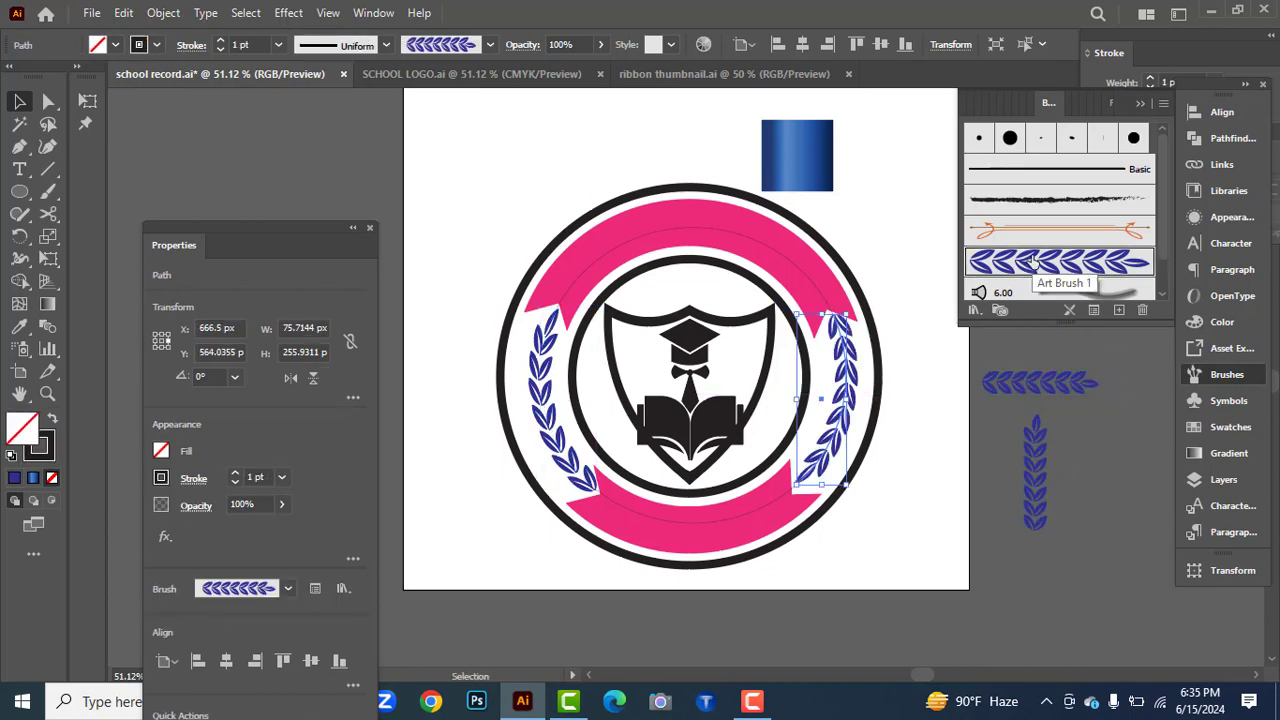
key("ctrl+z")
left_click(912, 400)
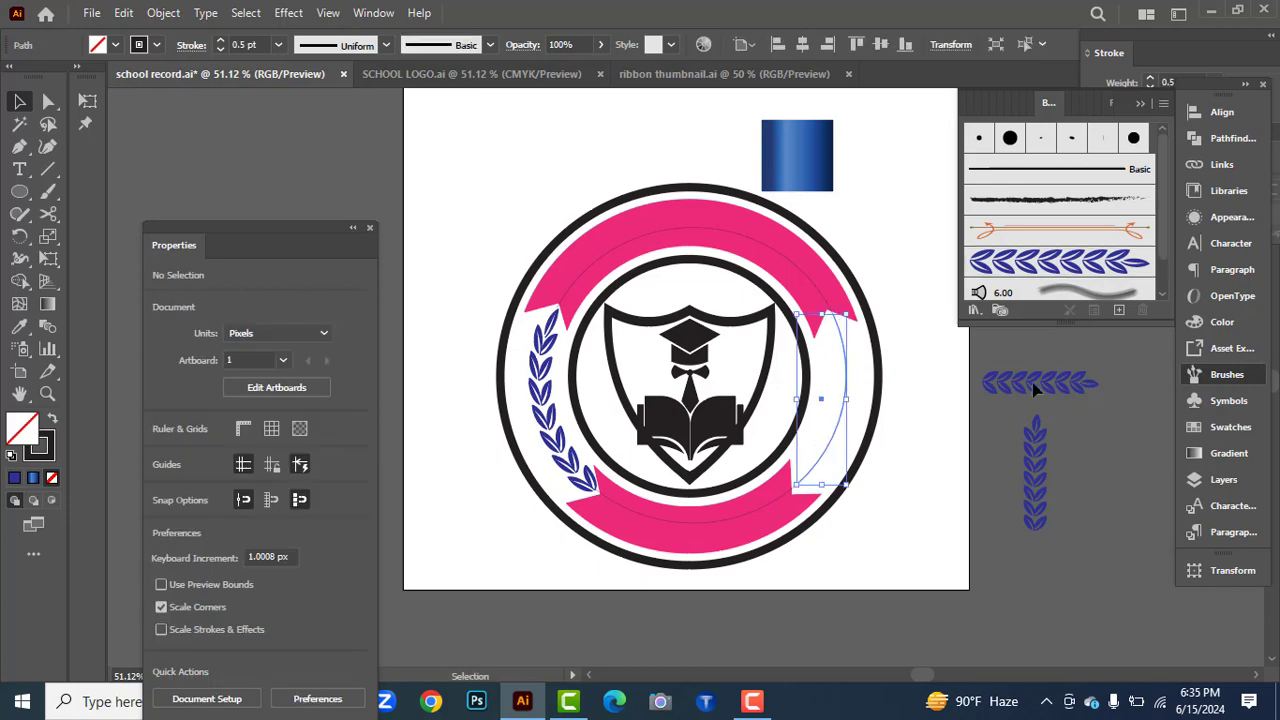
Rotate the loose horizontal laurel branch so its tip points left and save it as a new art brush.
left_click(1040, 382)
mouse_move(1100, 400)
left_mouse_down()
mouse_move(847, 425)
mouse_move(1154, 380)
left_mouse_up()
left_click(1086, 383)
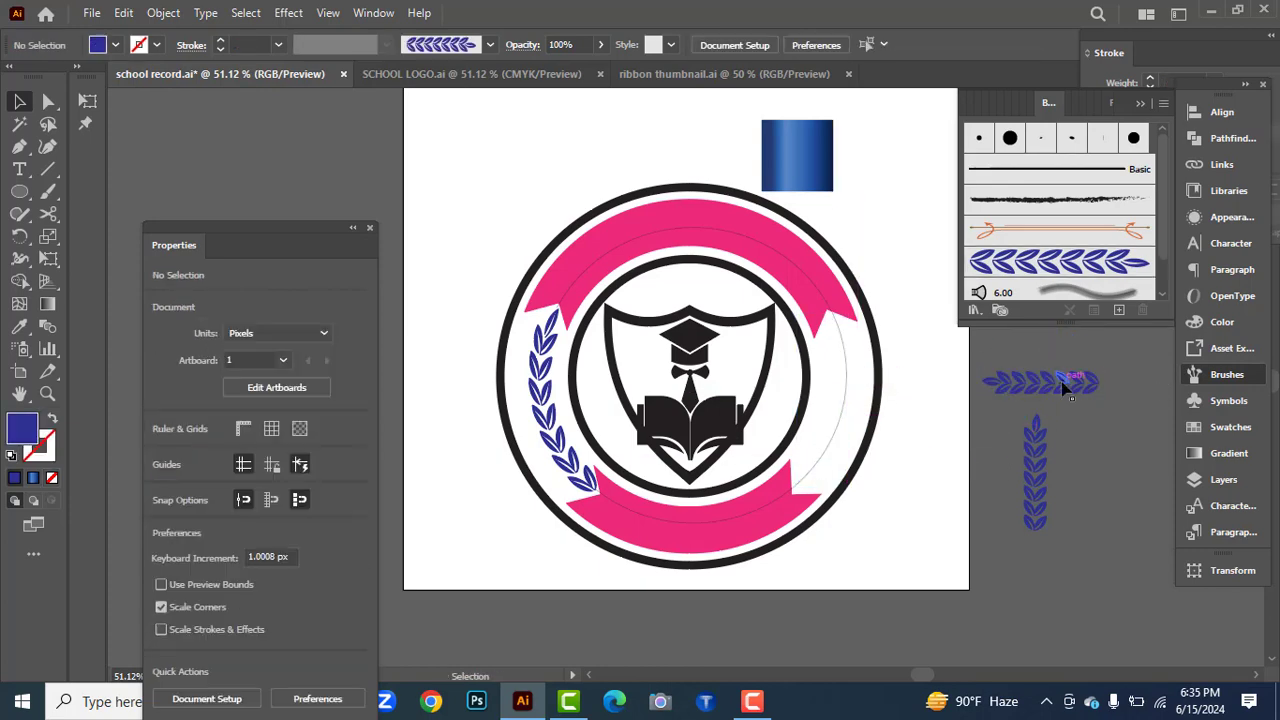
mouse_move(1030, 385)
left_mouse_down()
mouse_move(1075, 395)
mouse_move(1040, 152)
left_mouse_up()
left_click(572, 477)
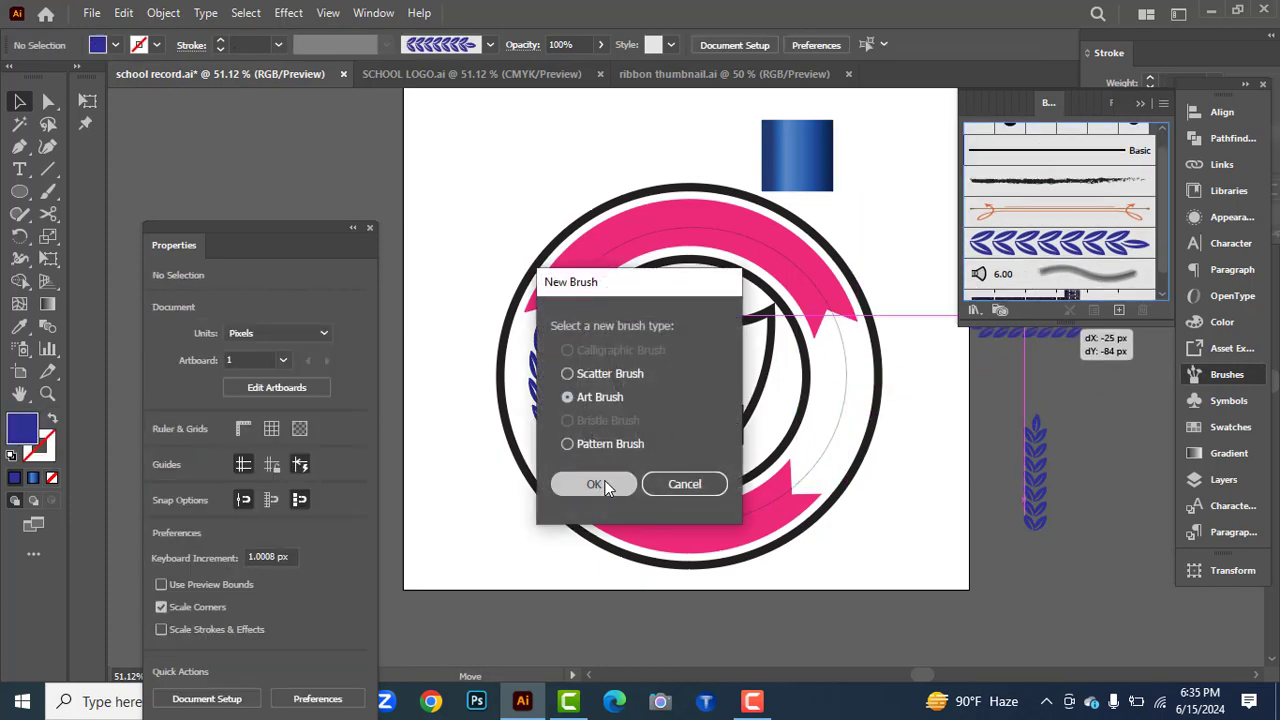
left_click(586, 563)
left_click(760, 600)
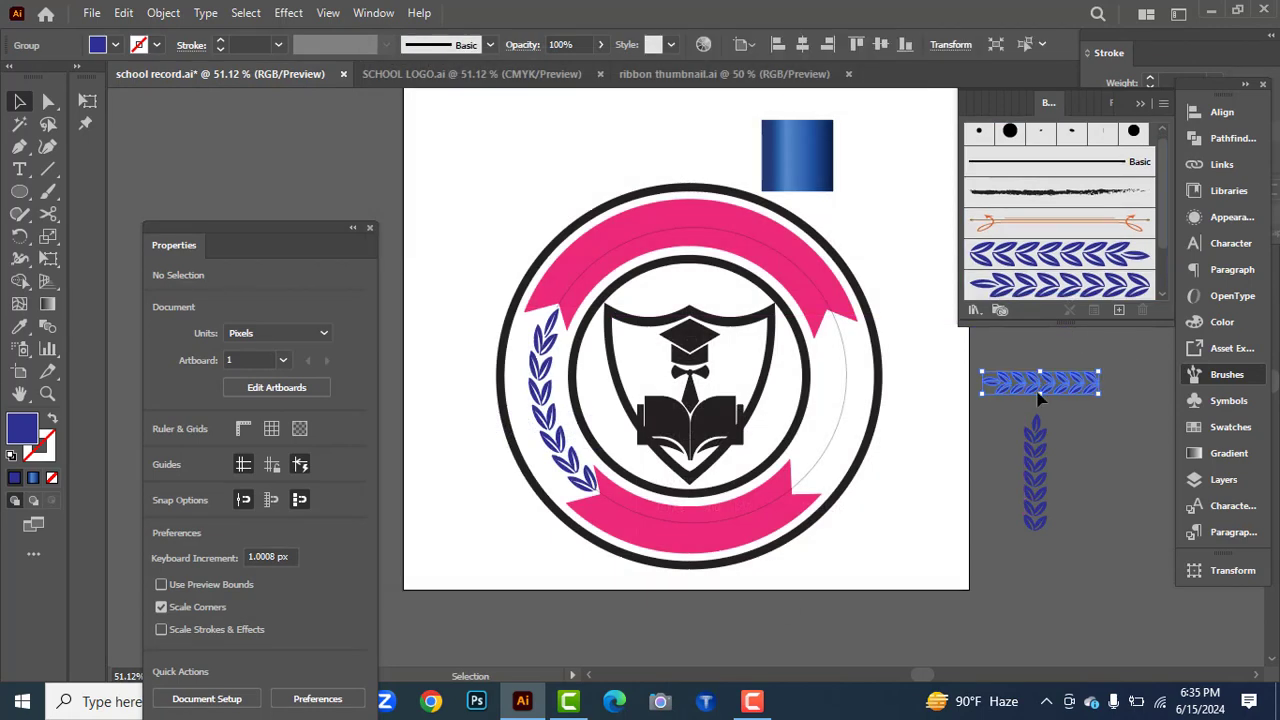
Apply the new laurel art brush to the right arc and move the blue gradient square farther away from the logo.
left_click(845, 378)
left_click(1059, 285)
left_click(1052, 400)
left_click_drag(797, 155, 917, 139)
Add the text SCHOOL NAME along the thin arc in the upper pink band at 60 pt.
left_click(695, 229)
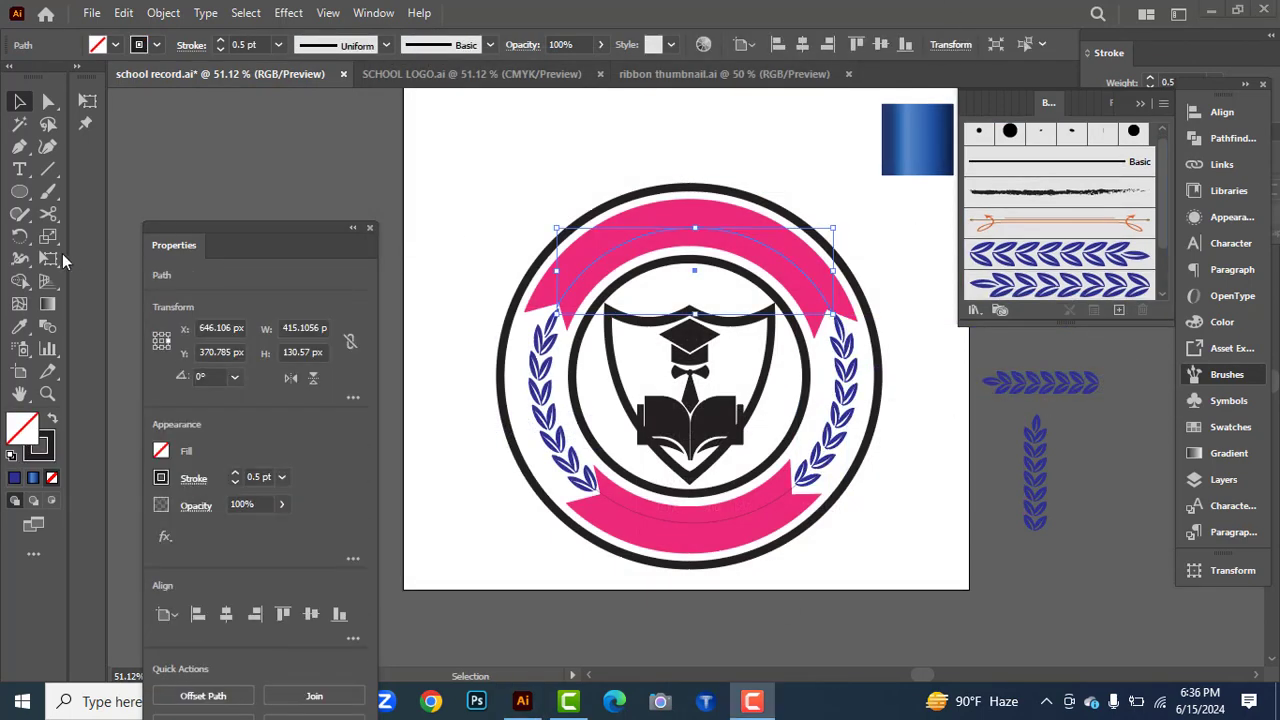
left_click(19, 170)
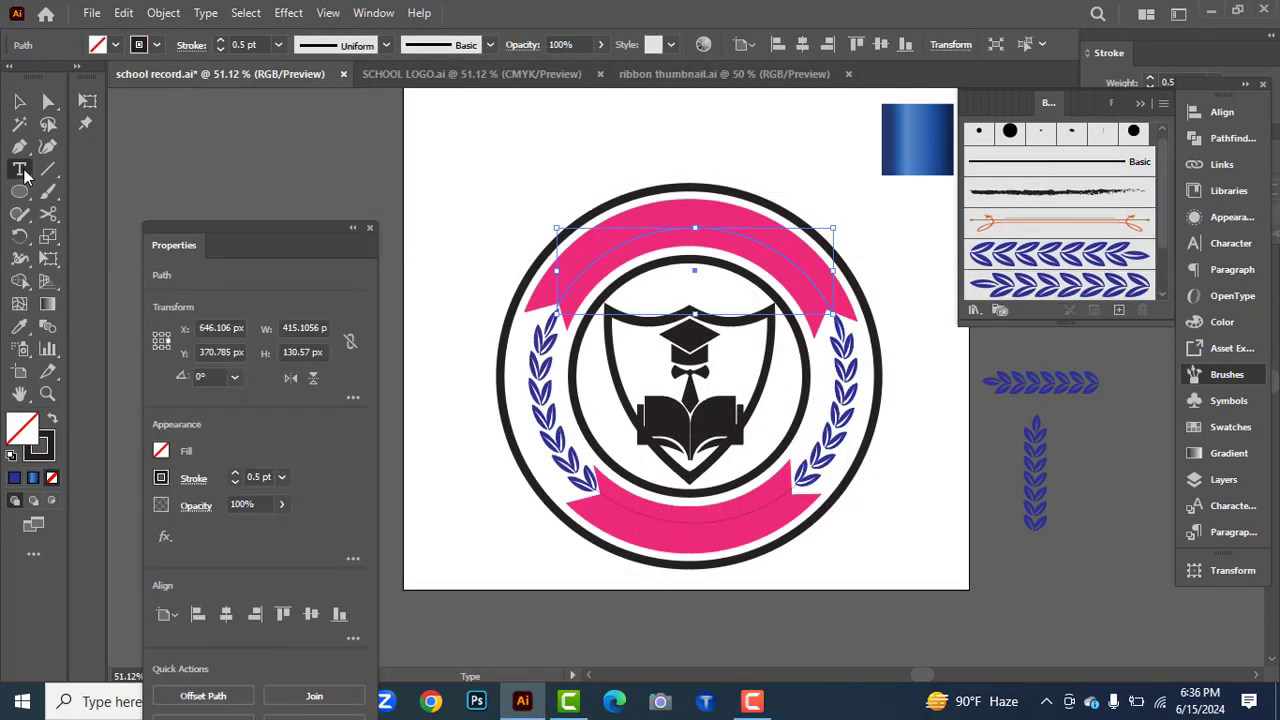
left_click(563, 288)
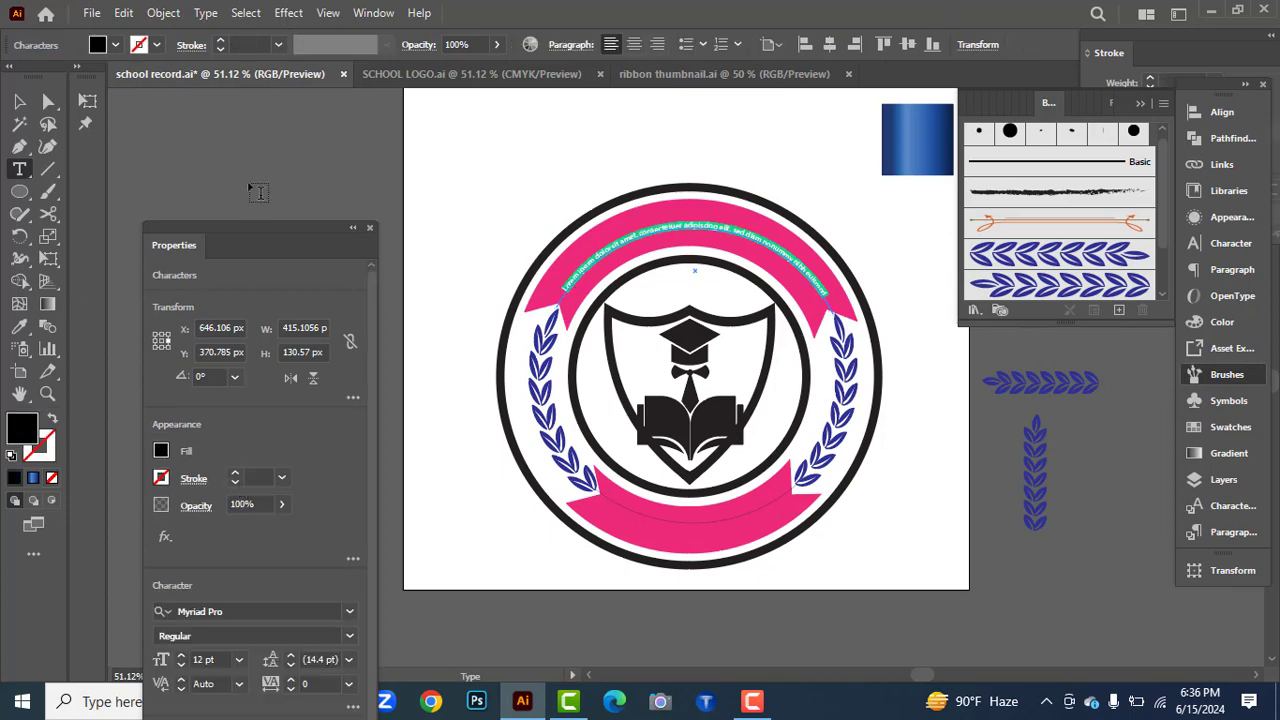
left_click_drag(257, 252, 250, 81)
left_click(231, 489)
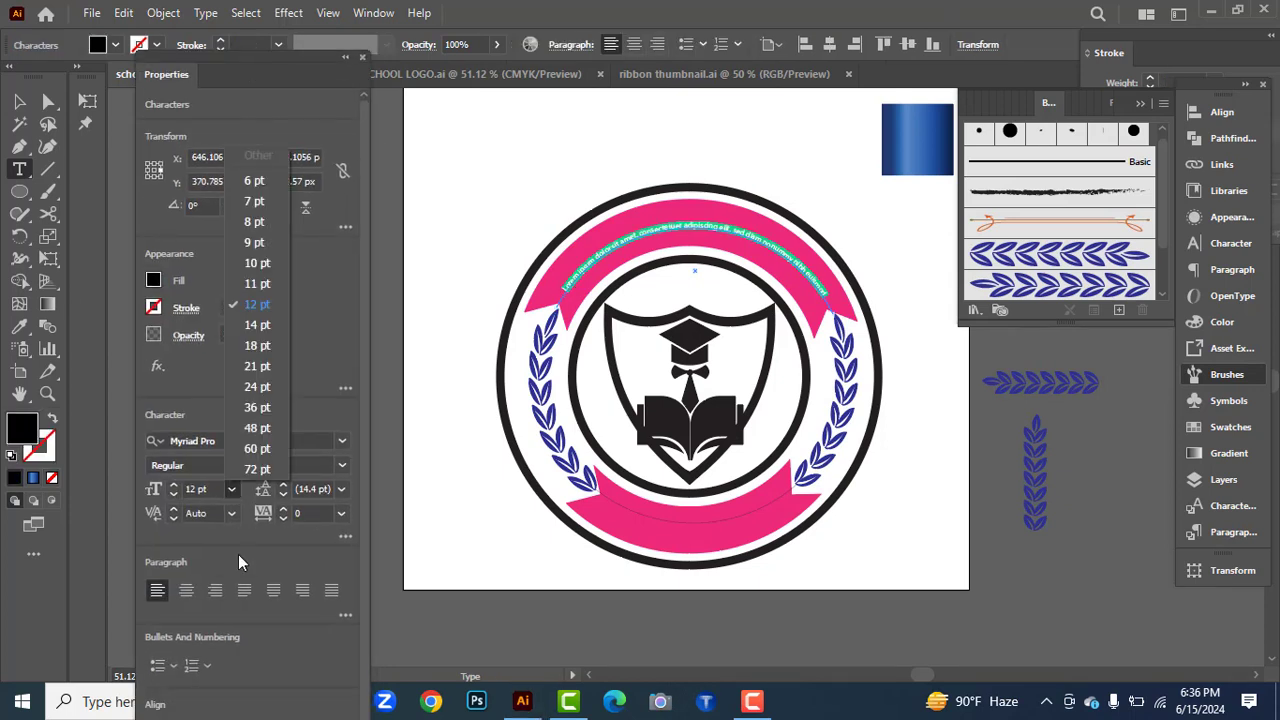
left_click(257, 448)
type("SCHOOL NAME")
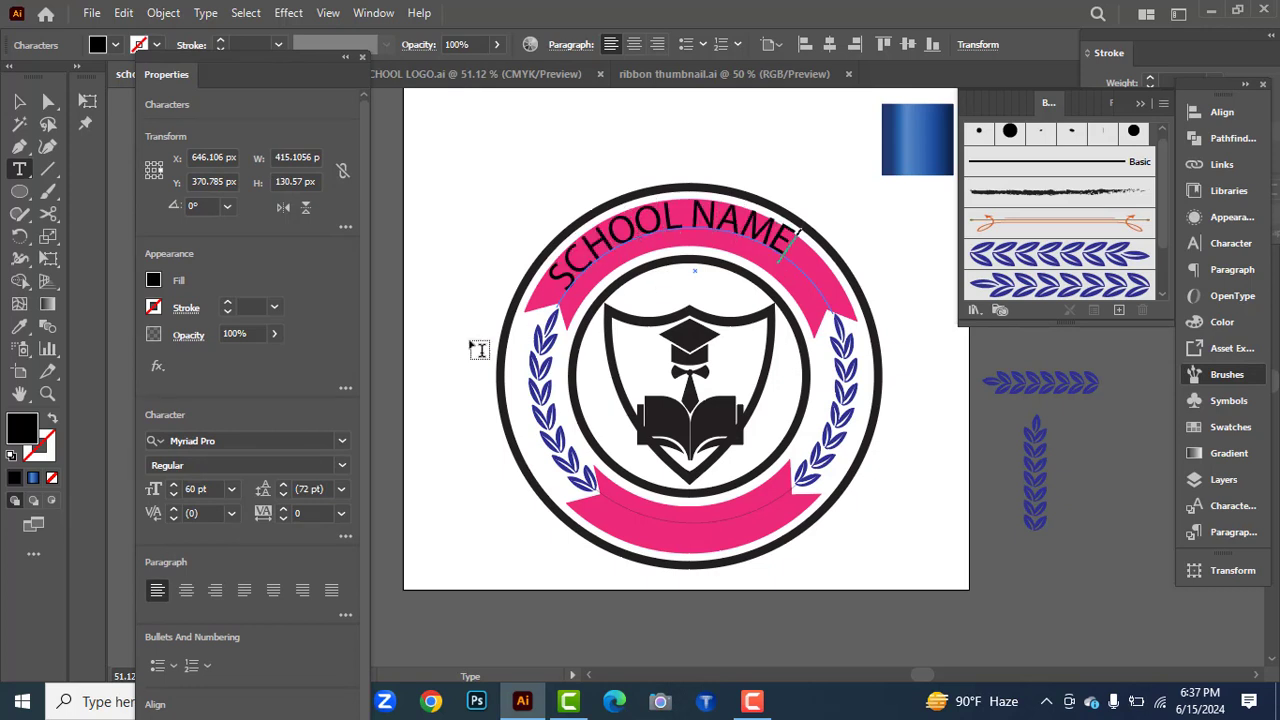
Set the SCHOOL NAME text to 72 pt and give it a white fill.
left_click(231, 513)
left_click(251, 471)
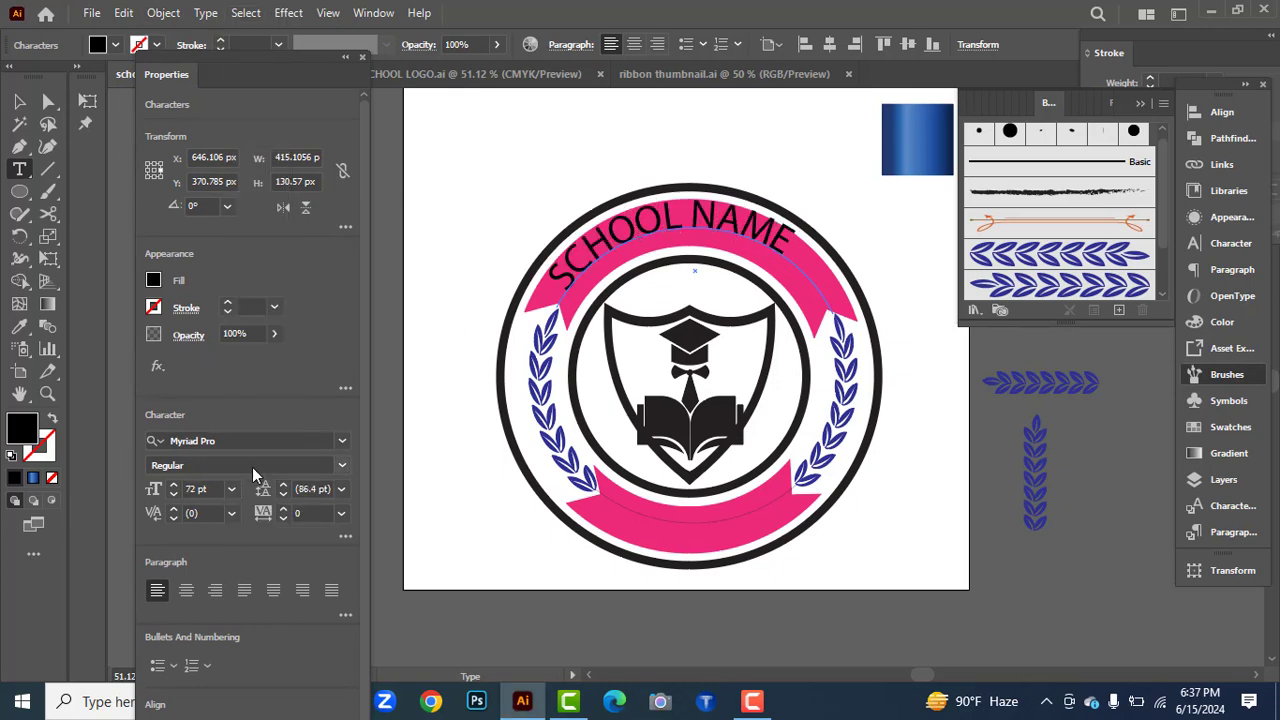
key("Escape")
left_click(231, 489)
left_click(257, 470)
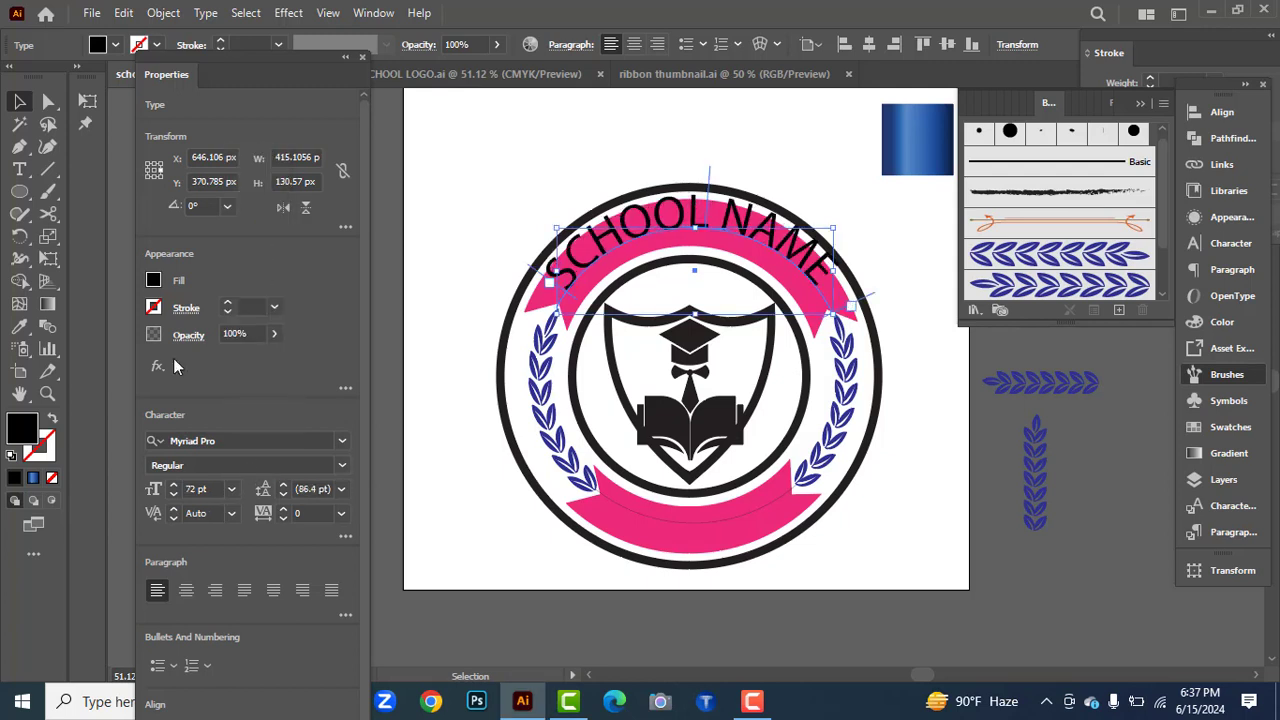
left_click(116, 46)
left_click(38, 77)
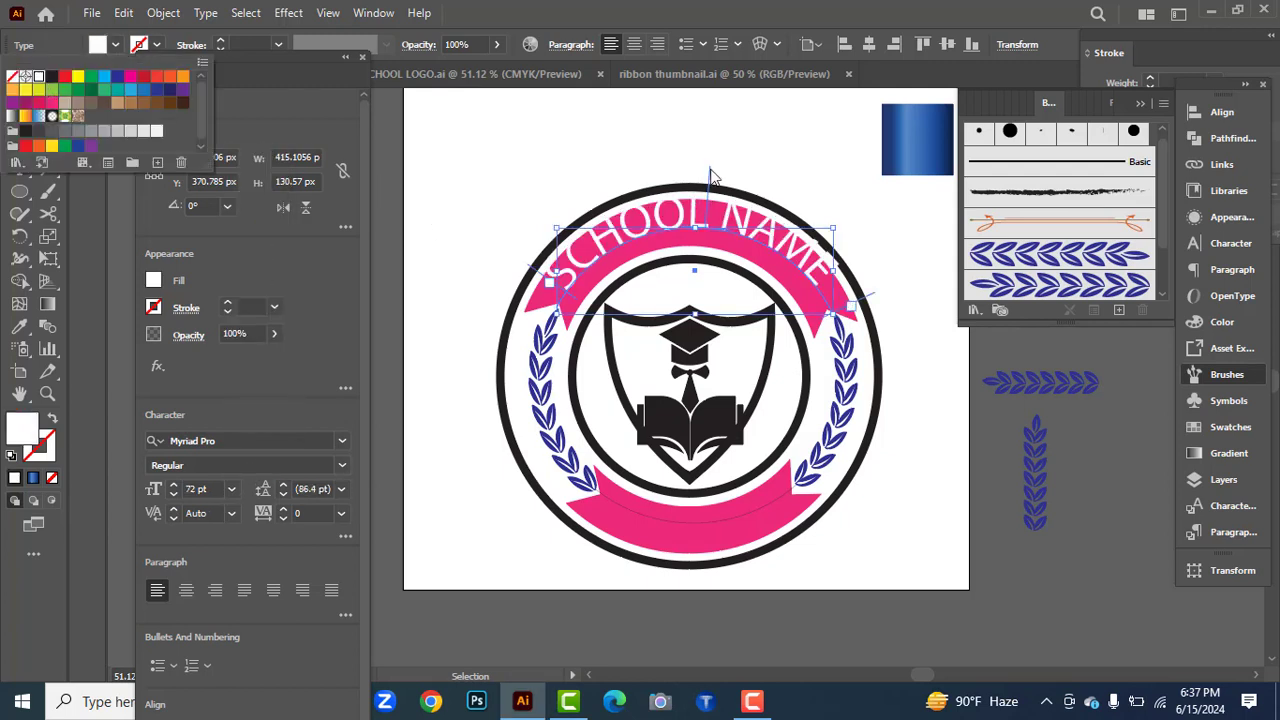
key("Escape")
Nudge the SCHOOL NAME text down 10 px so it sits within the upper pink band.
key("Down")
key("Down")
key("Down")
key("Down")
key("Down")
key("Down")
key("Down")
key("Down")
key("Down")
key("Down")
key("Down")
key("Down")
key("Down")
key("Down")
key("Down")
key("Down")
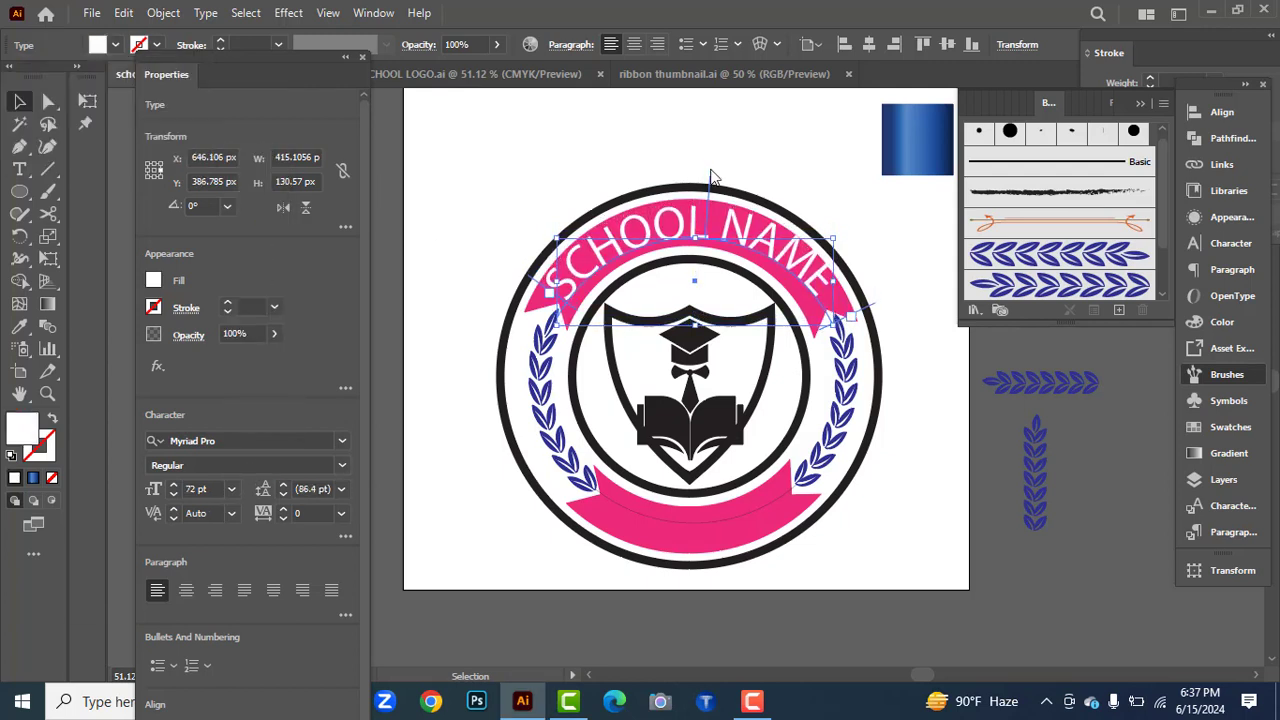
key("Up")
key("Up")
key("Up")
key("Up")
key("Up")
key("Up")
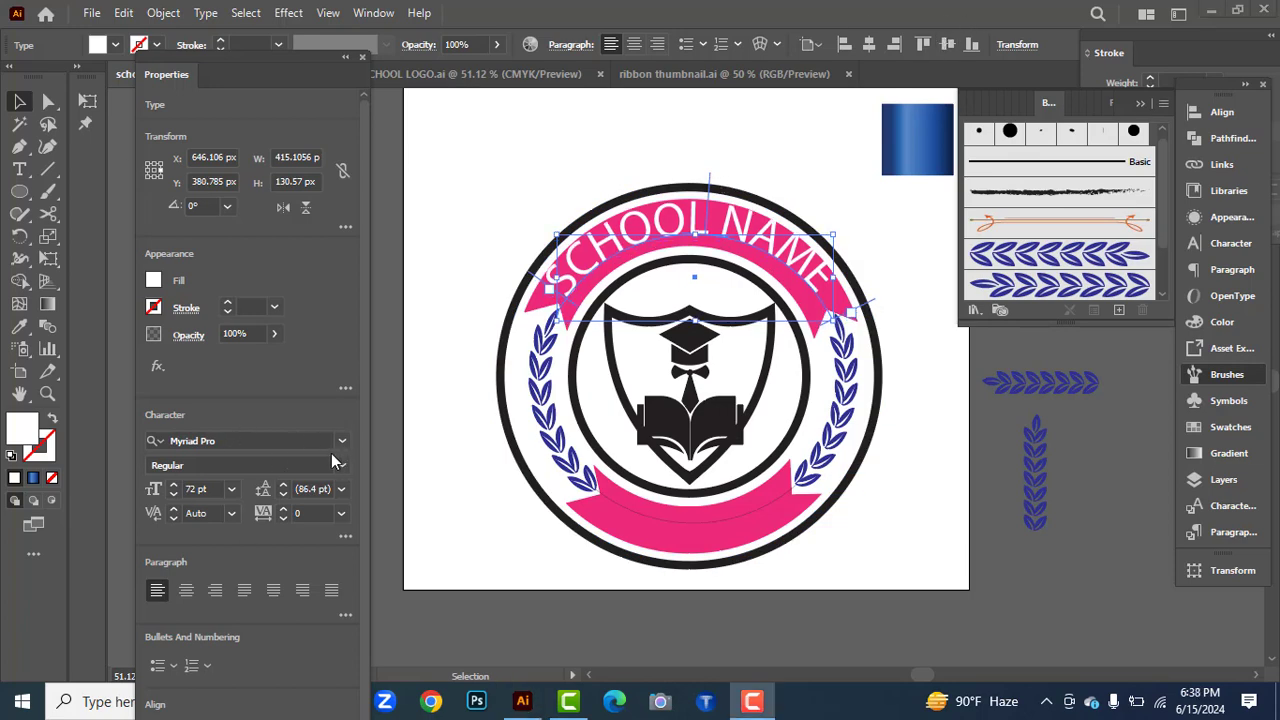
Change the font of the SCHOOL NAME text to Monotype Corsiva.
left_click(338, 446)
scroll(457, 510, "down", 5)
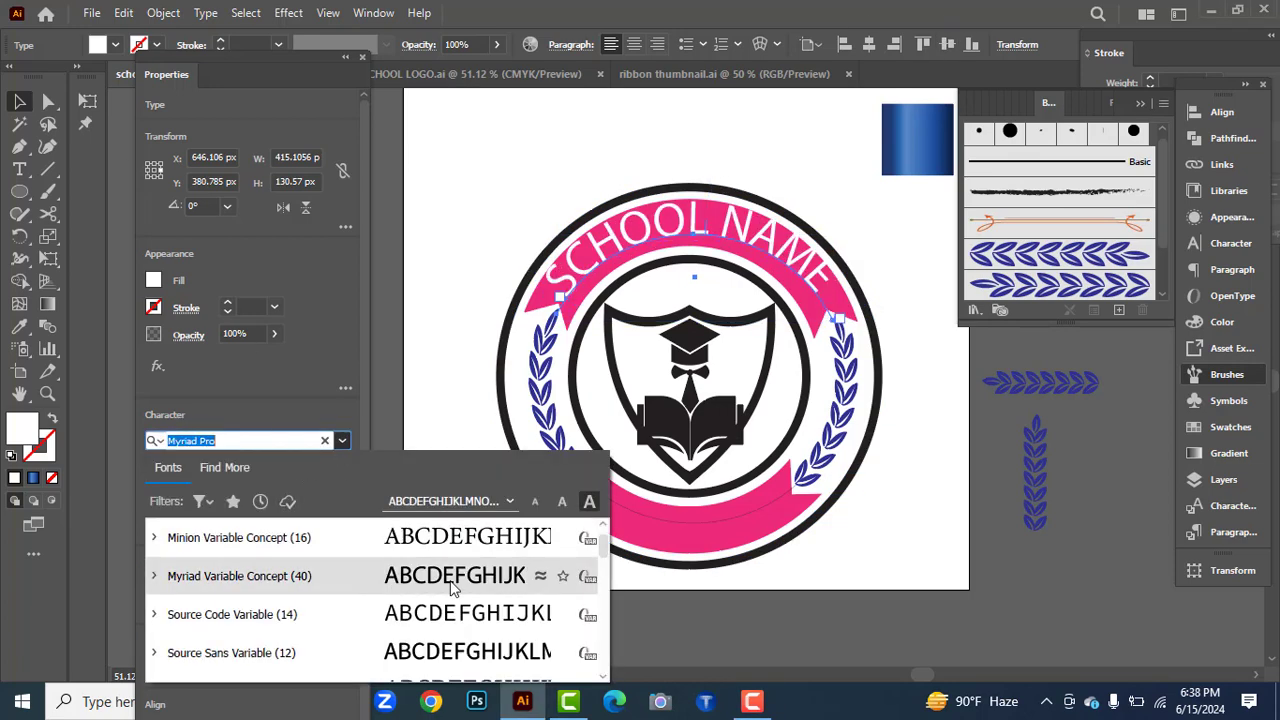
scroll(449, 581, "down", 9)
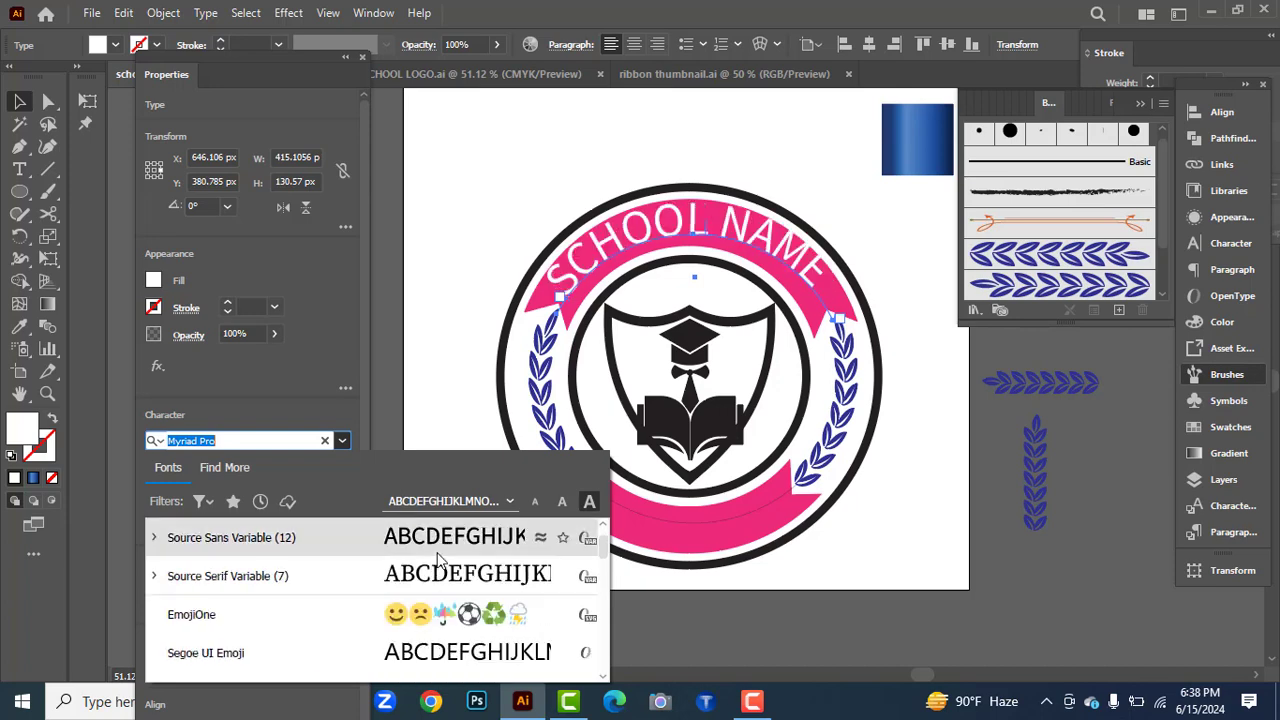
scroll(440, 617, "down", 6)
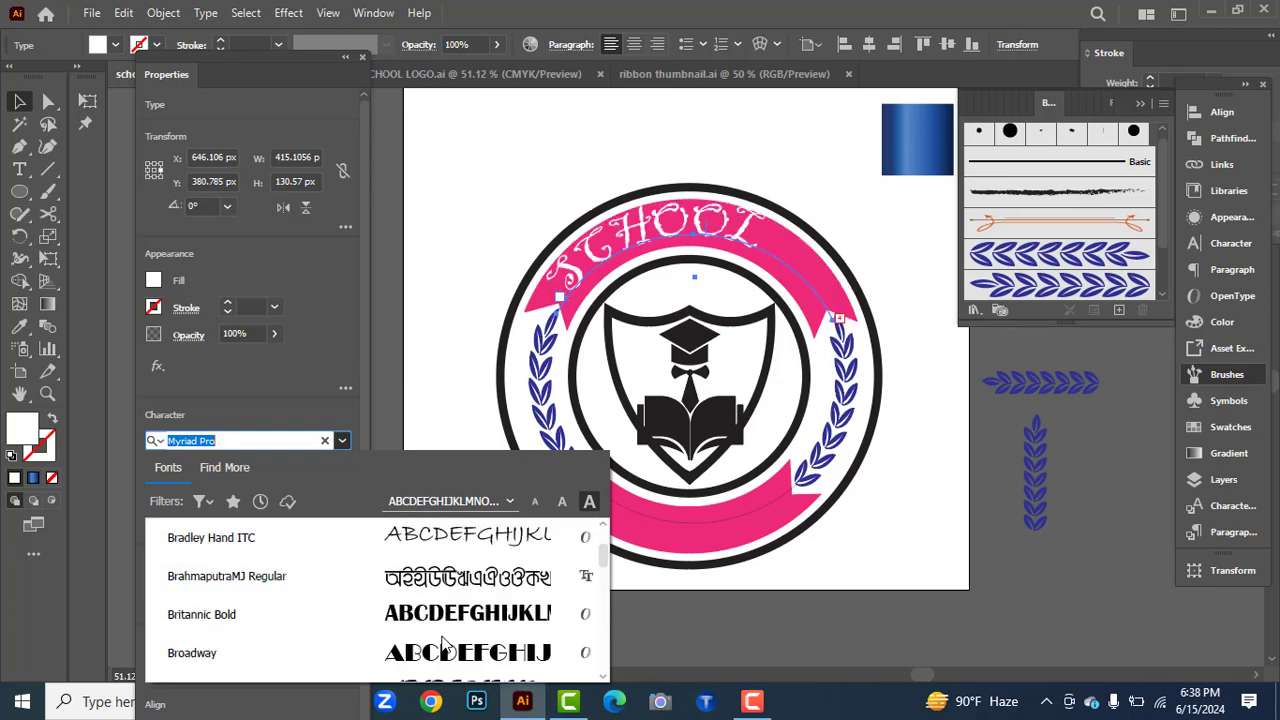
key("Escape")
Warp the SCHOOL NAME text with an Arc envelope using 5% bend, 3% horizontal and -6% vertical distortion.
left_click(163, 12)
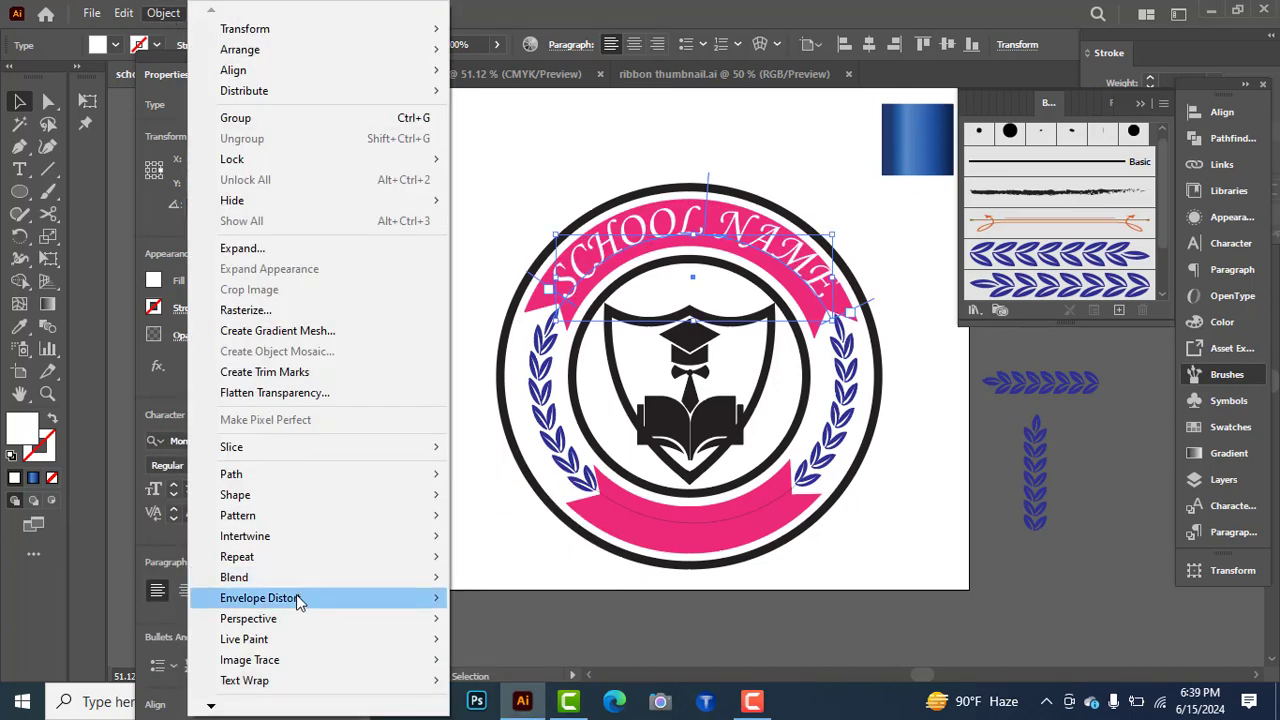
mouse_move(314, 600)
left_click(519, 455)
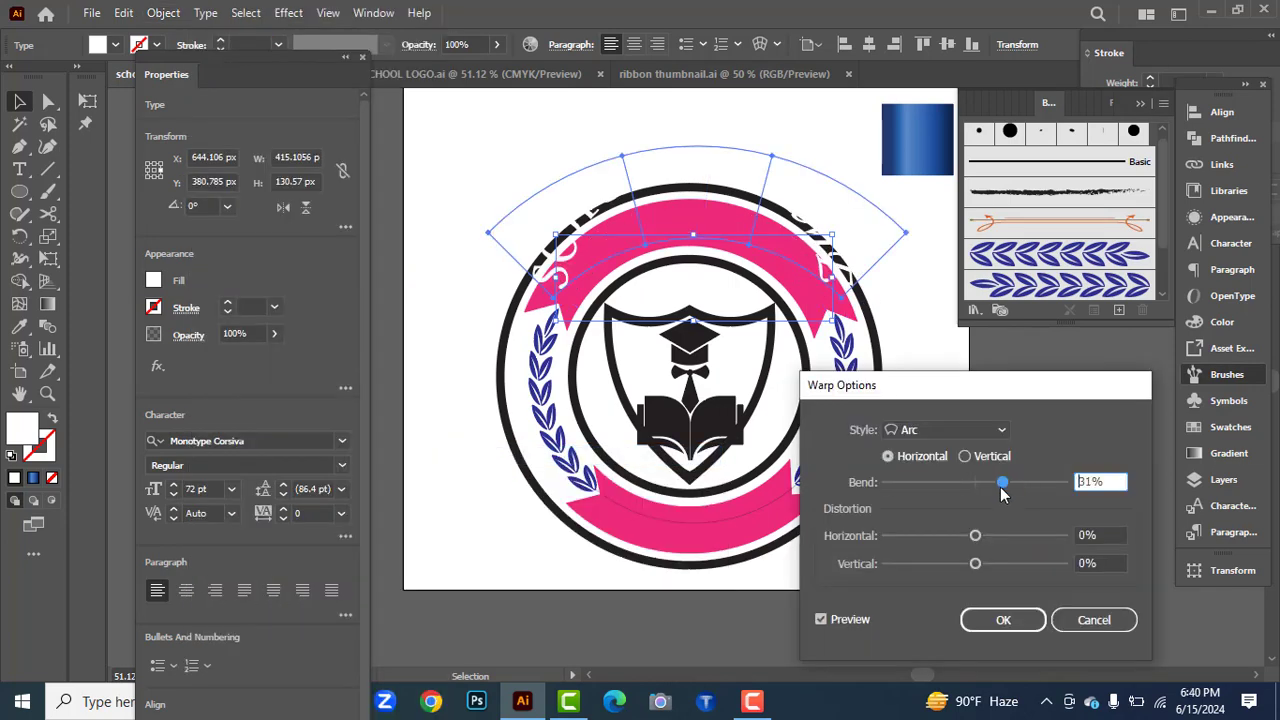
left_click_drag(1003, 494, 977, 488)
left_click_drag(975, 563, 988, 567)
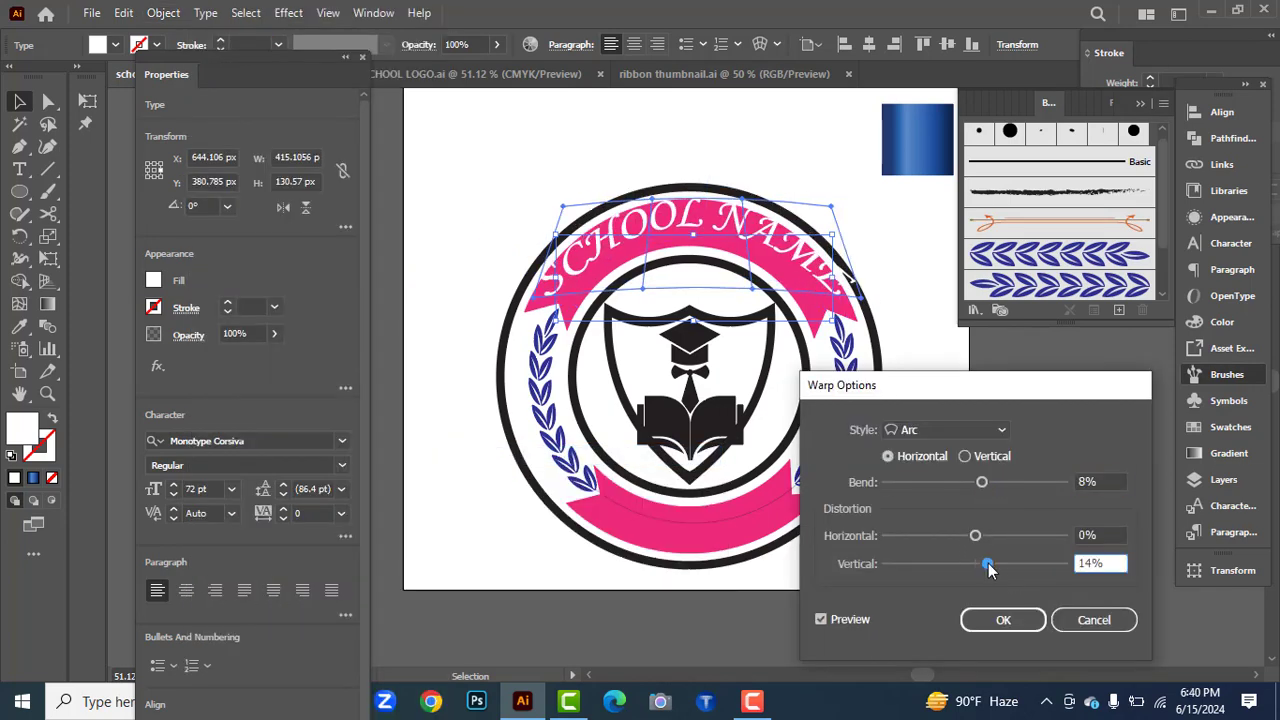
left_click_drag(984, 485, 978, 486)
left_click_drag(981, 565, 968, 566)
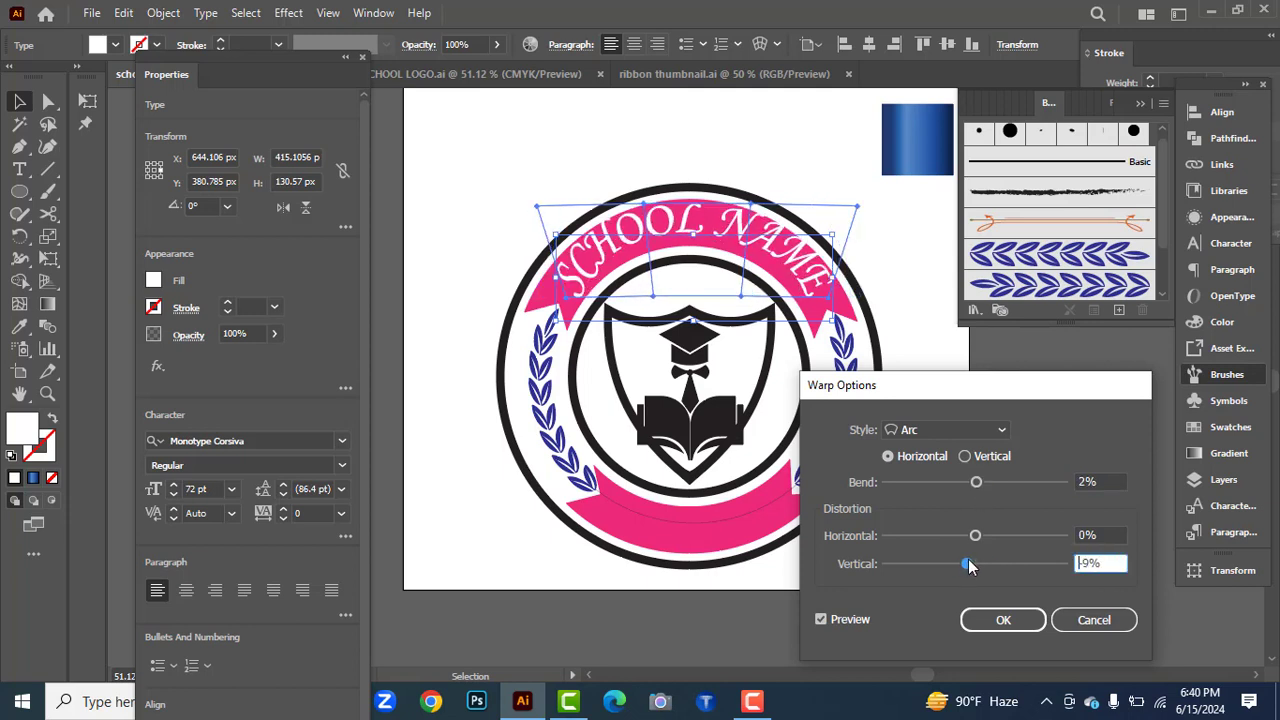
left_click_drag(975, 483, 977, 486)
left_click_drag(967, 564, 965, 570)
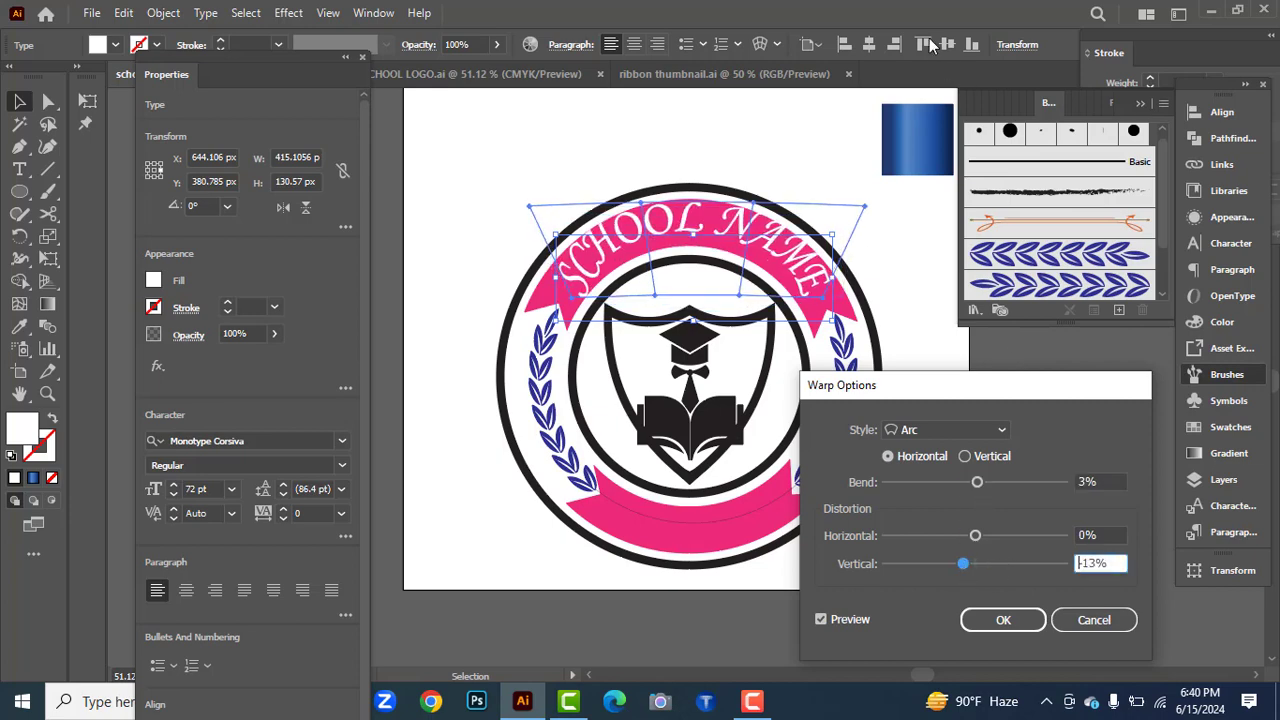
left_click(990, 620)
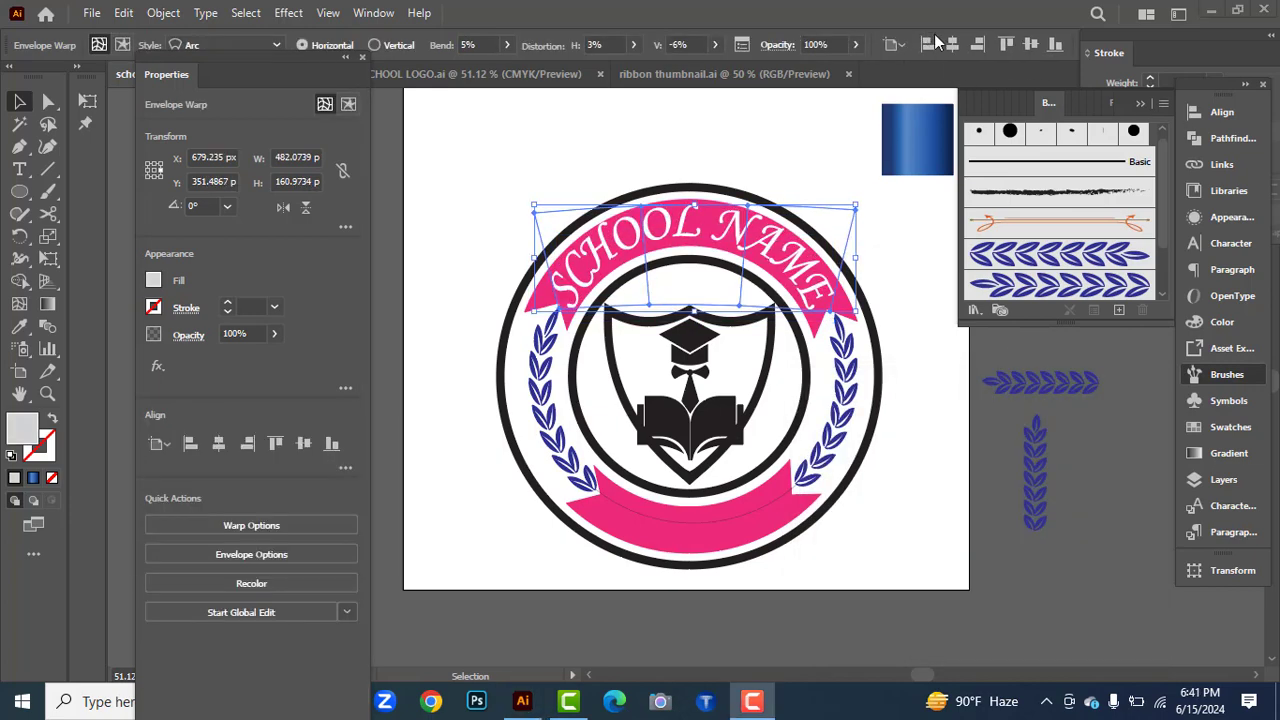
left_click(818, 205)
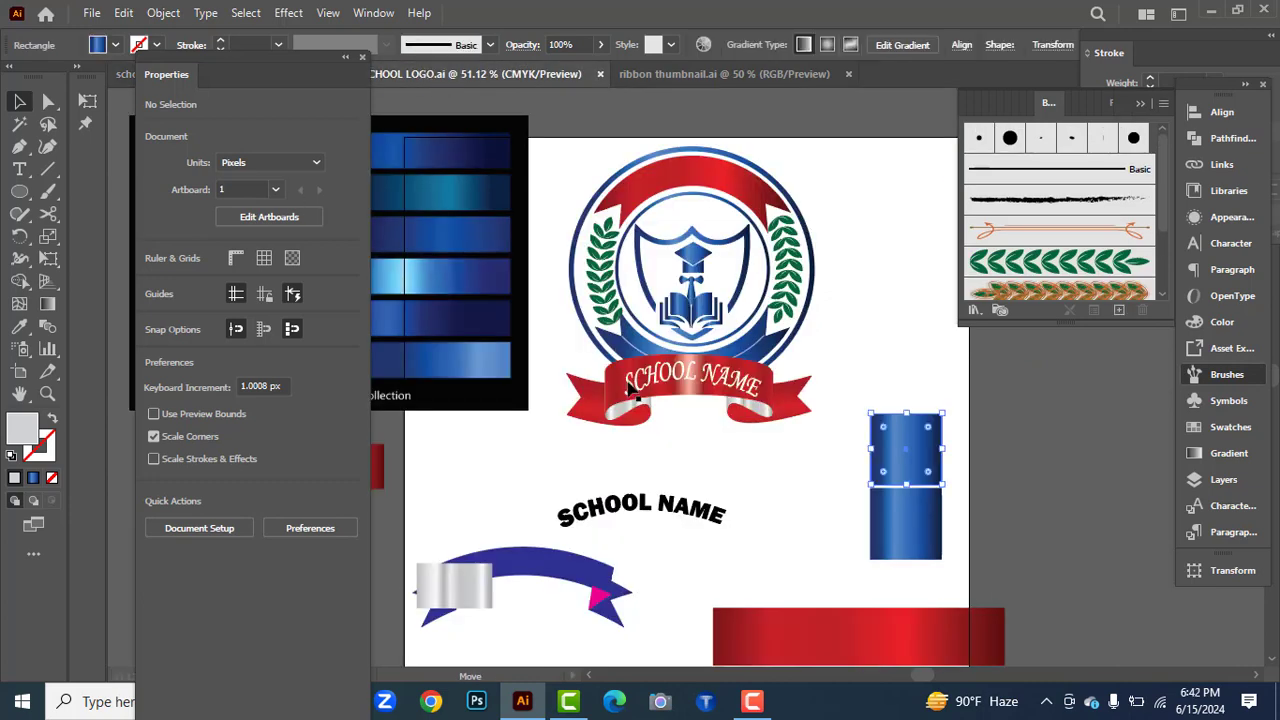
In SCHOOL LOGO.ai, try sampling the flat blue ribbon's colour with the Eyedropper for the red ribbon under the finished logo.
left_click(628, 388)
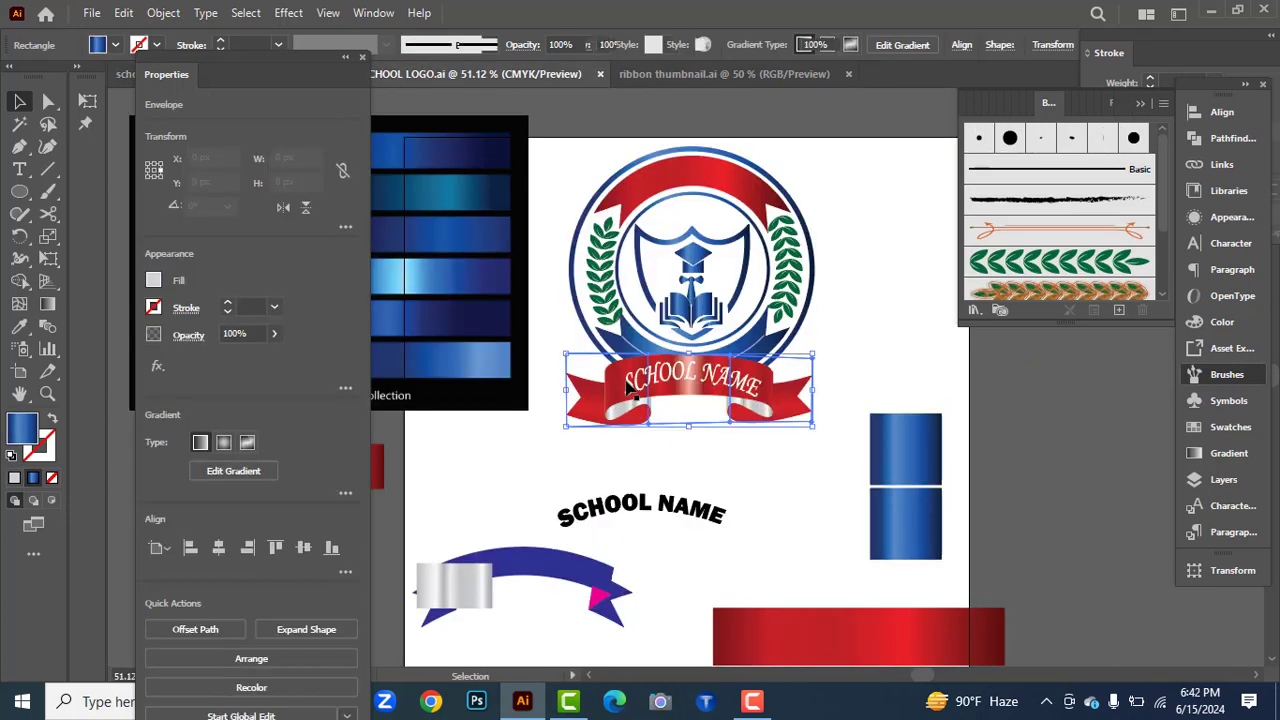
key("i")
left_click(528, 567)
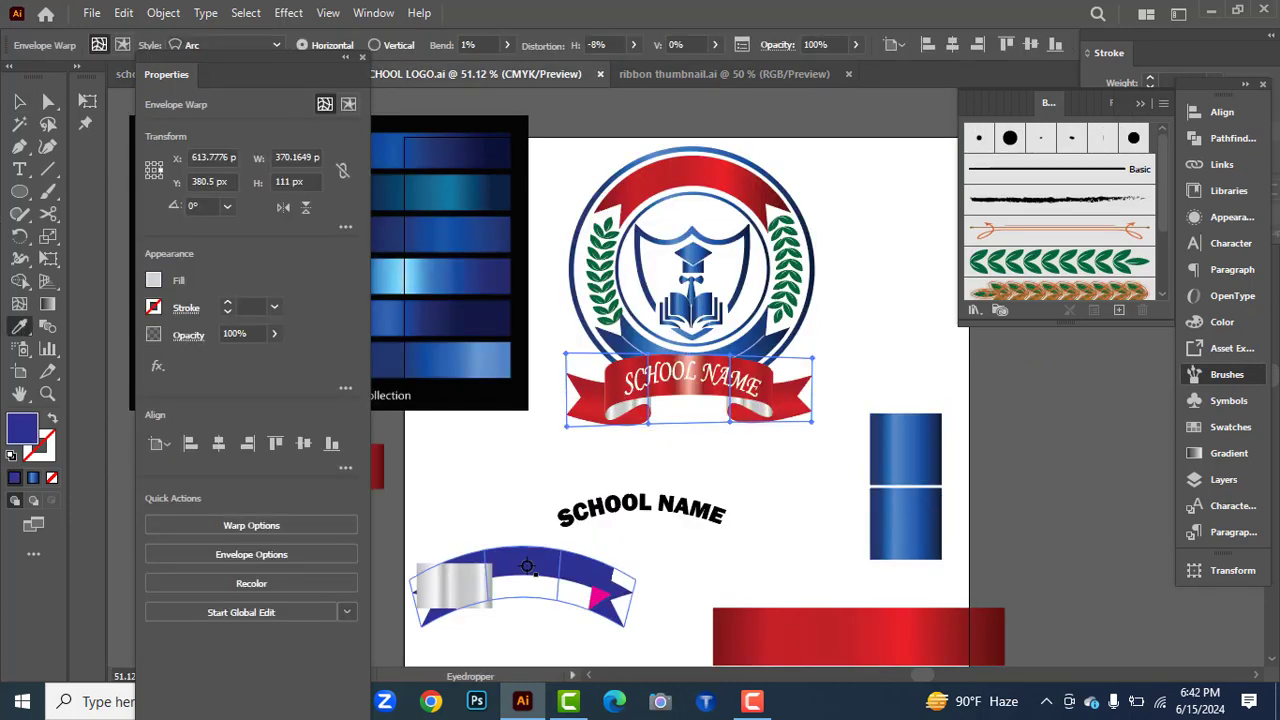
left_click(21, 103)
left_click(862, 257)
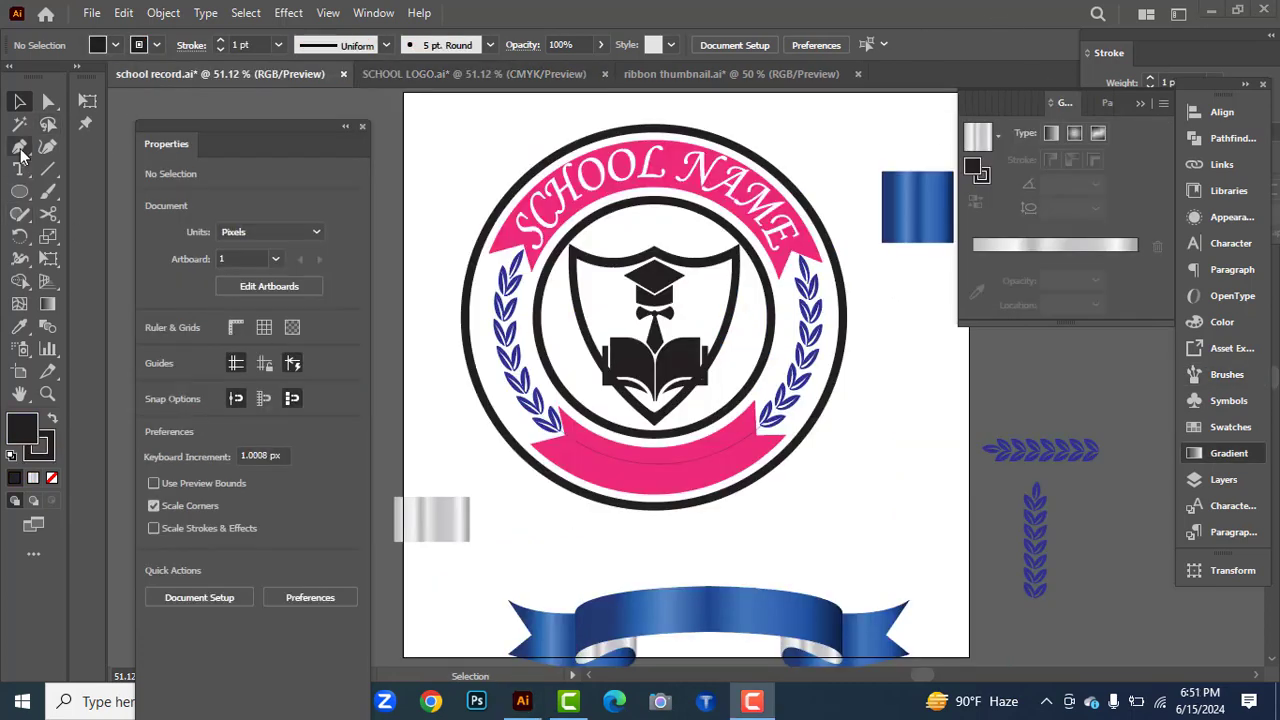
In school record.ai, draw a closed four-sided shape with the Pen tool around the open book, about 191 px wide.
left_click(19, 147)
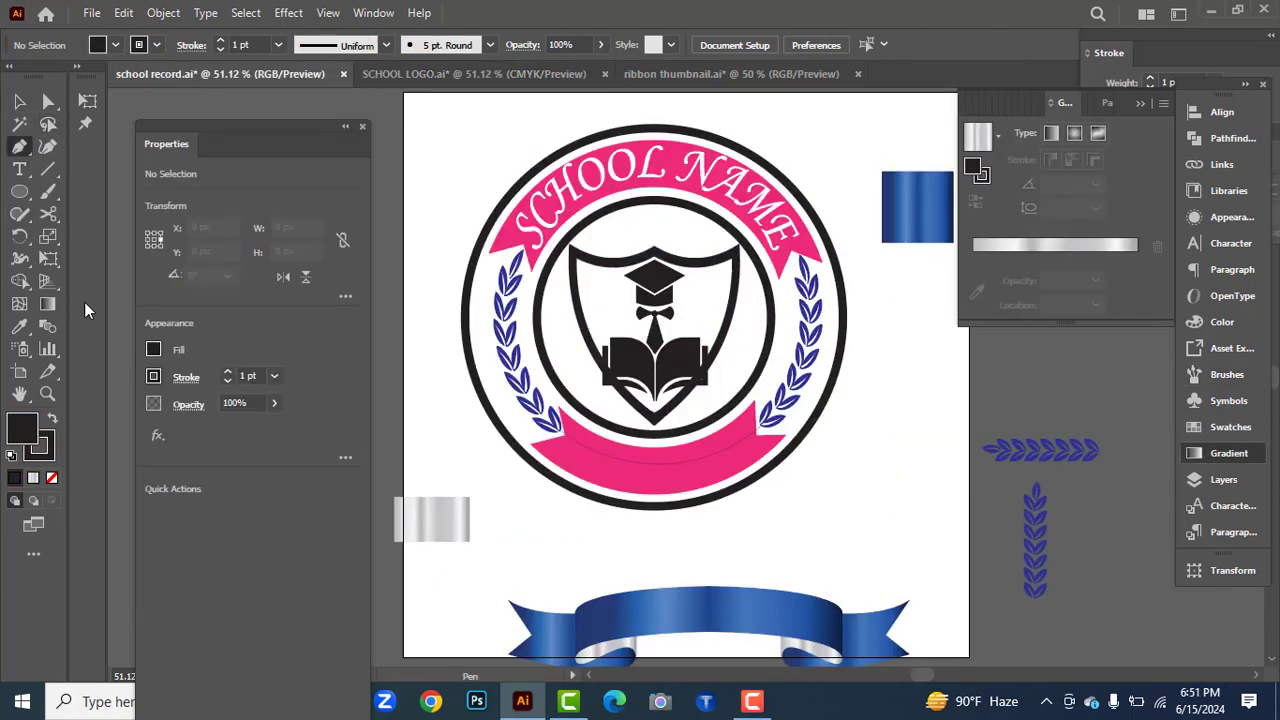
left_click(594, 332)
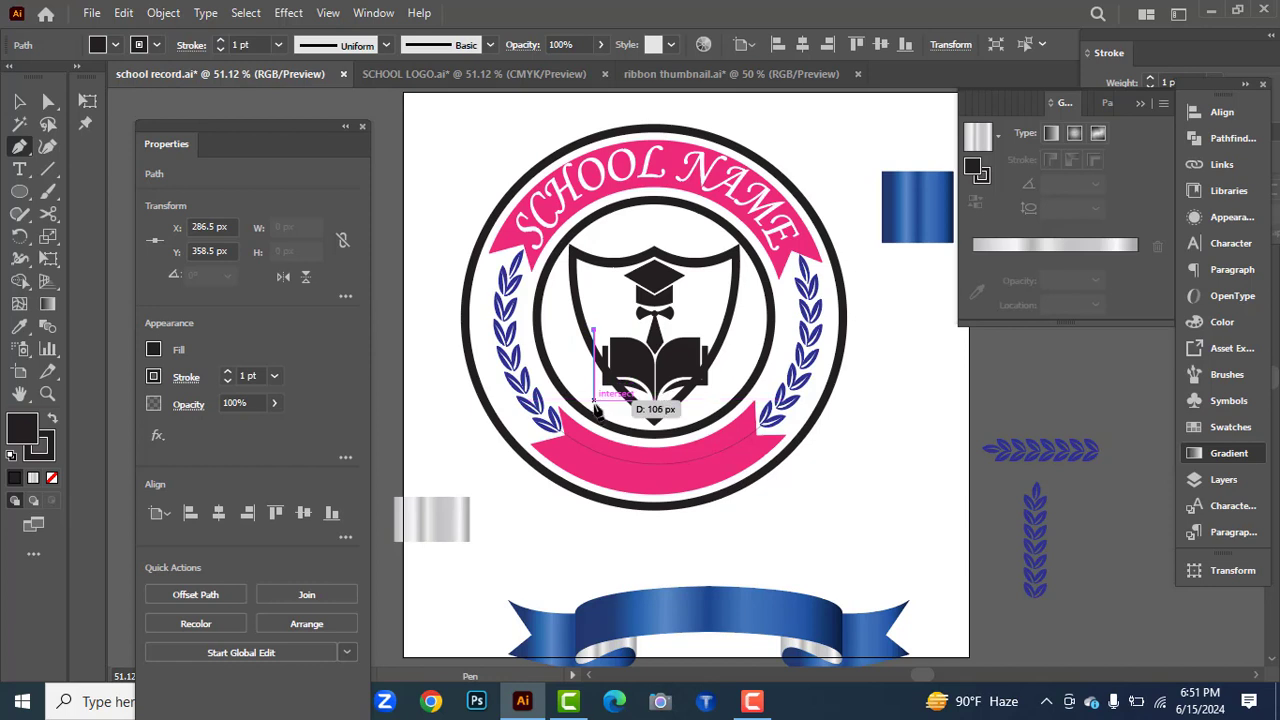
left_click(594, 402)
key("ctrl+z")
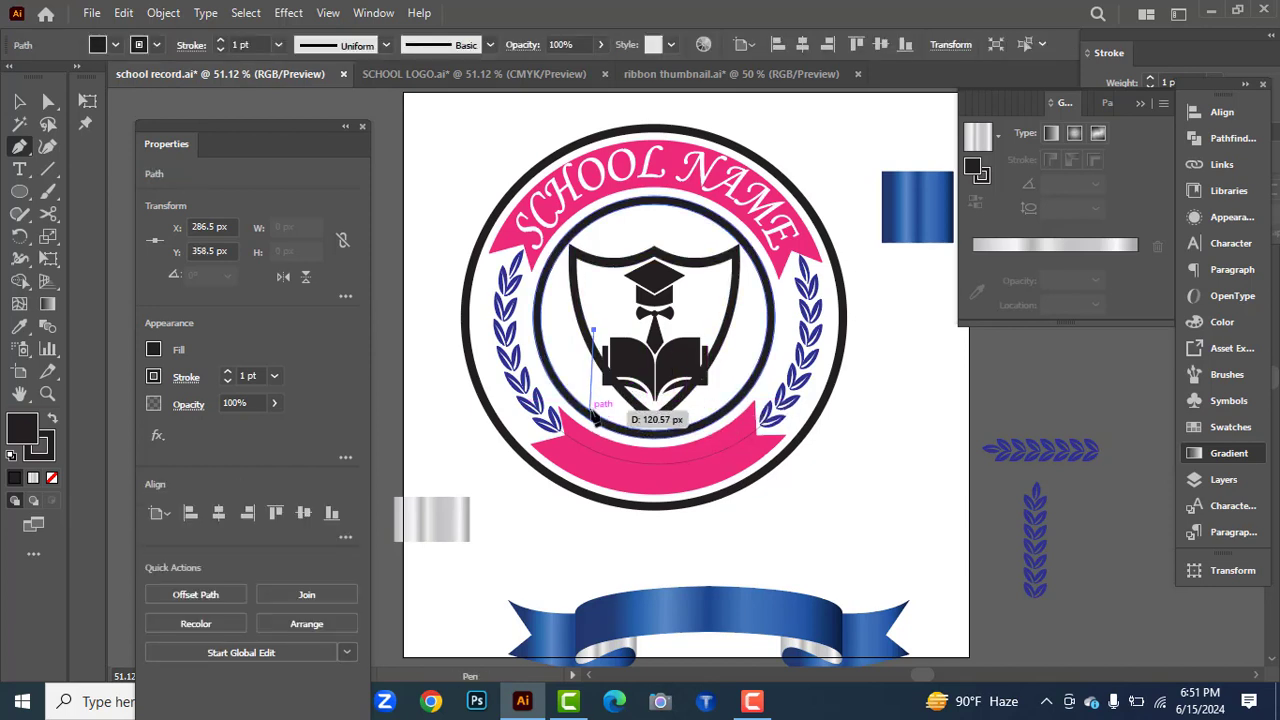
left_click(595, 402)
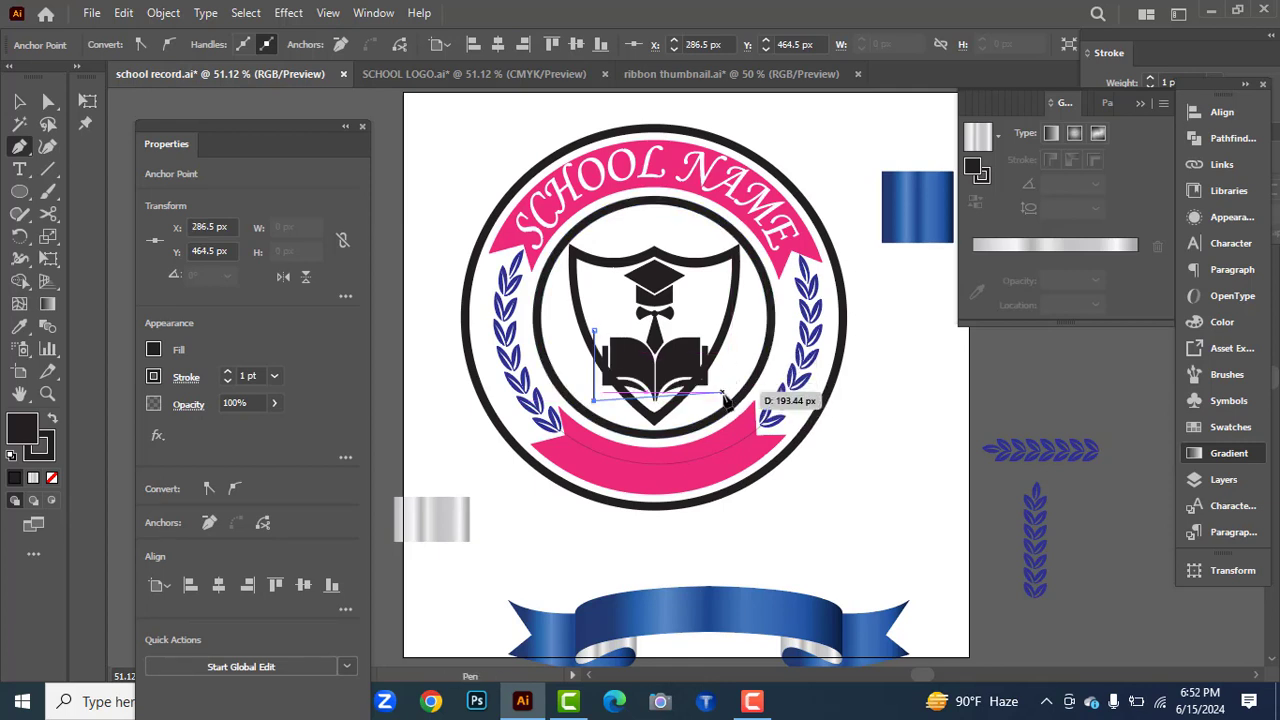
left_click(726, 400)
key("ctrl+z")
left_click(717, 402)
left_click(717, 320)
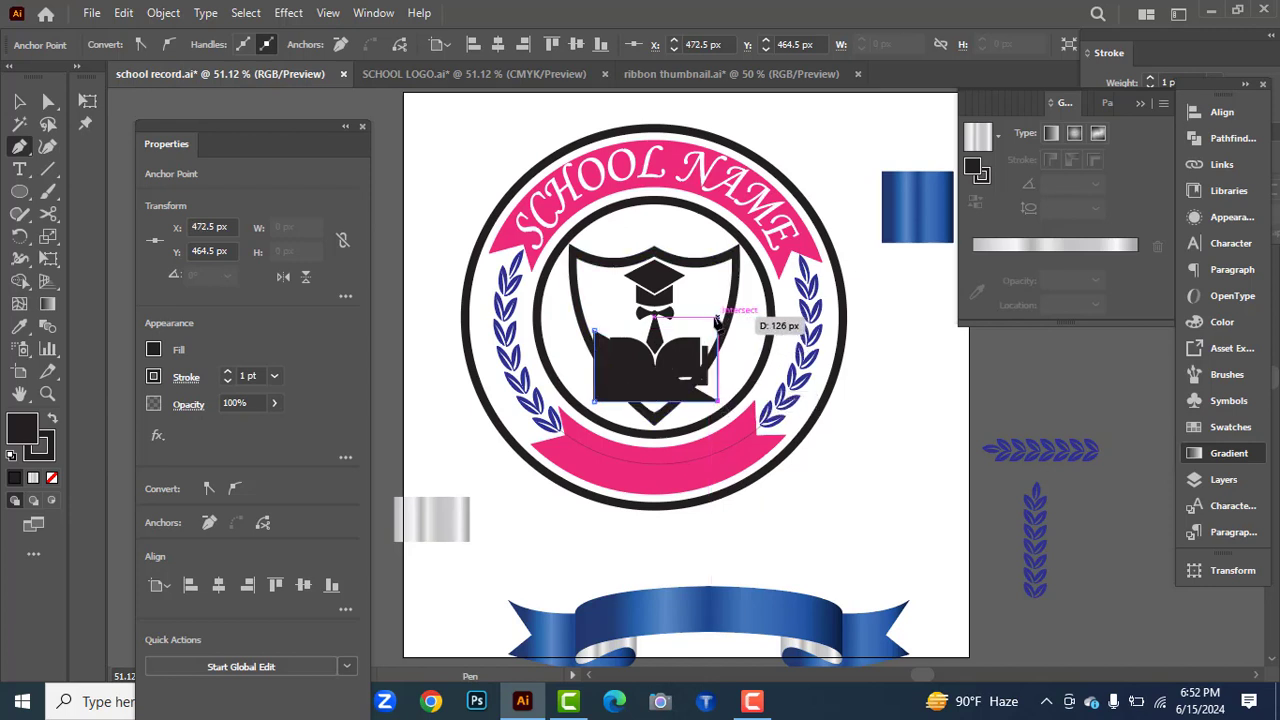
key("ctrl+z")
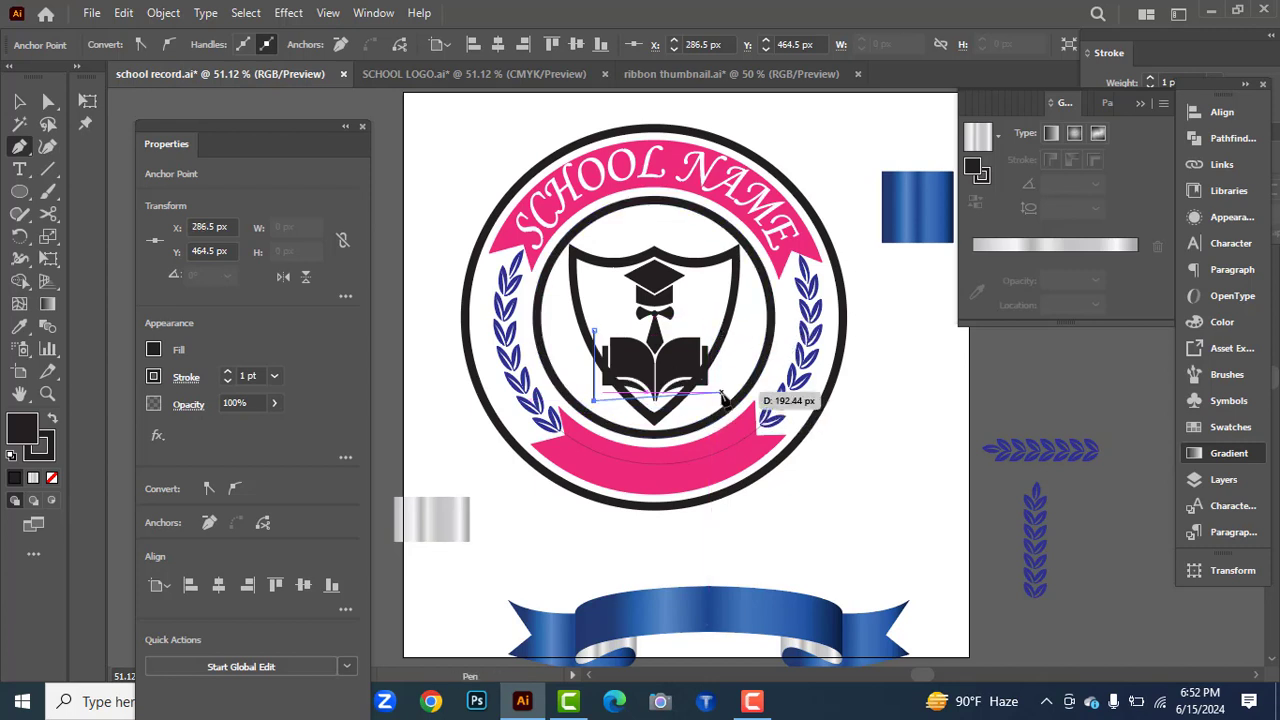
left_click(716, 328)
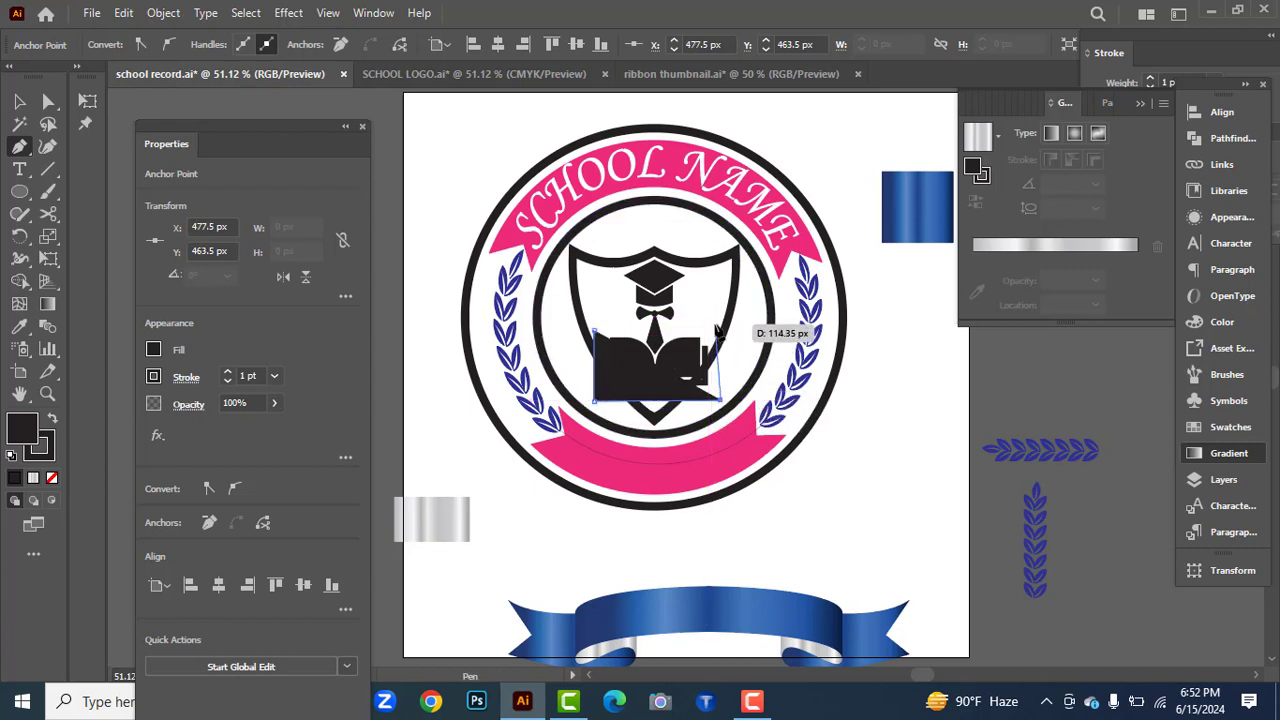
left_click(594, 325)
Use the Shape Builder to cut away the four-sided shape and the parts of the shield outline behind the book.
key("ctrl")
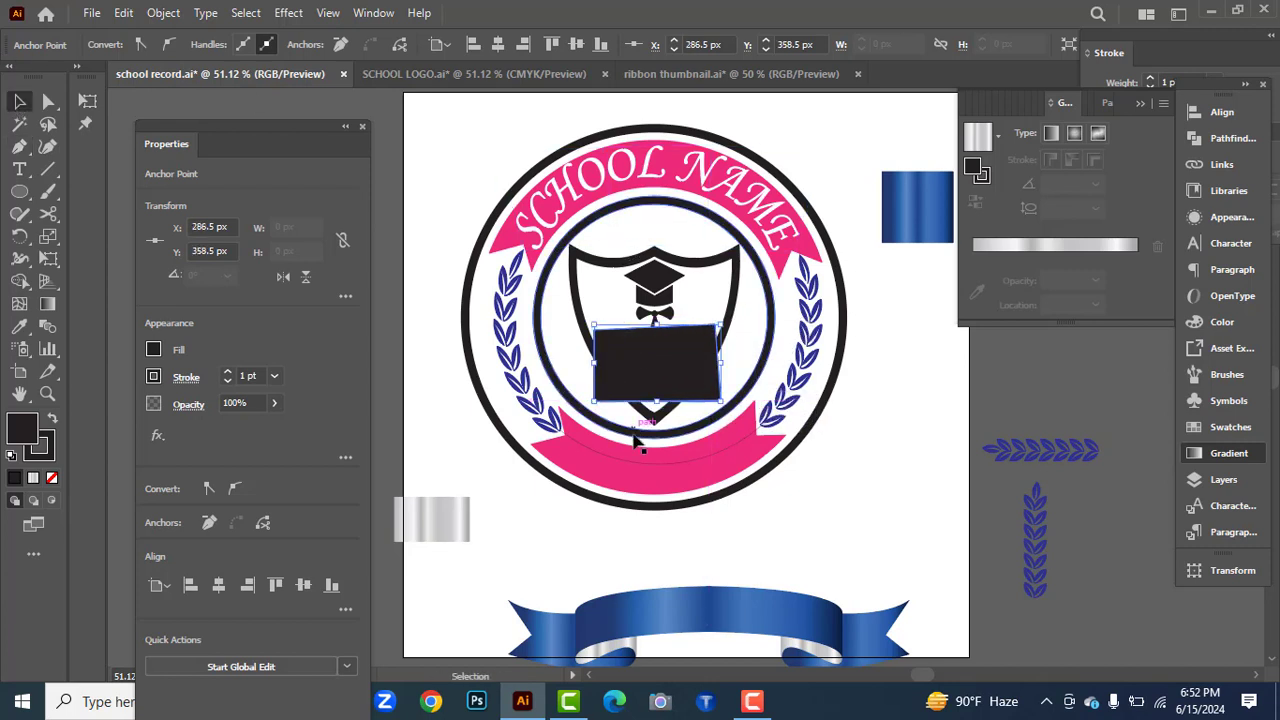
left_click(738, 313, "shift")
key("shift+m")
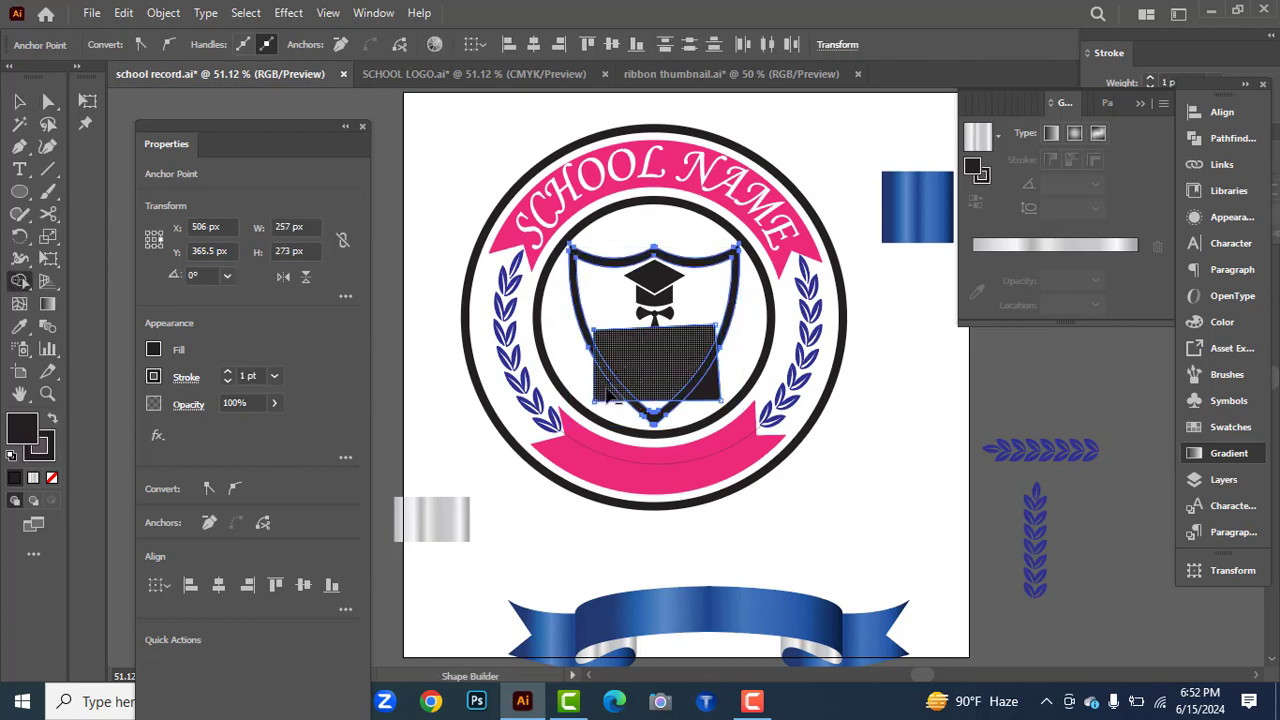
left_click_drag(608, 395, 606, 396)
left_click(706, 391, "alt")
left_click(18, 101)
left_click(710, 308)
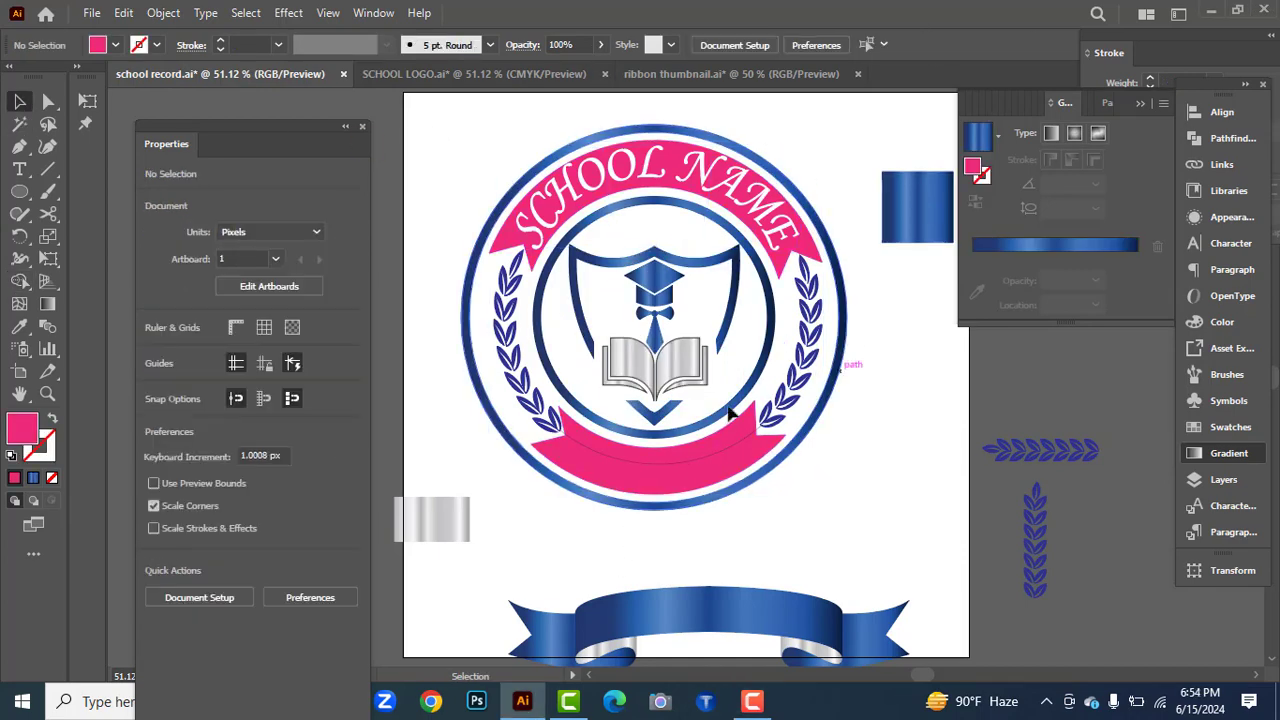
Recolour the upper and lower pink bands with the blue gradient sampled from the sample rectangle beside the logo.
left_click(688, 455)
left_click(513, 249, "shift")
left_click(20, 328)
left_click(928, 206)
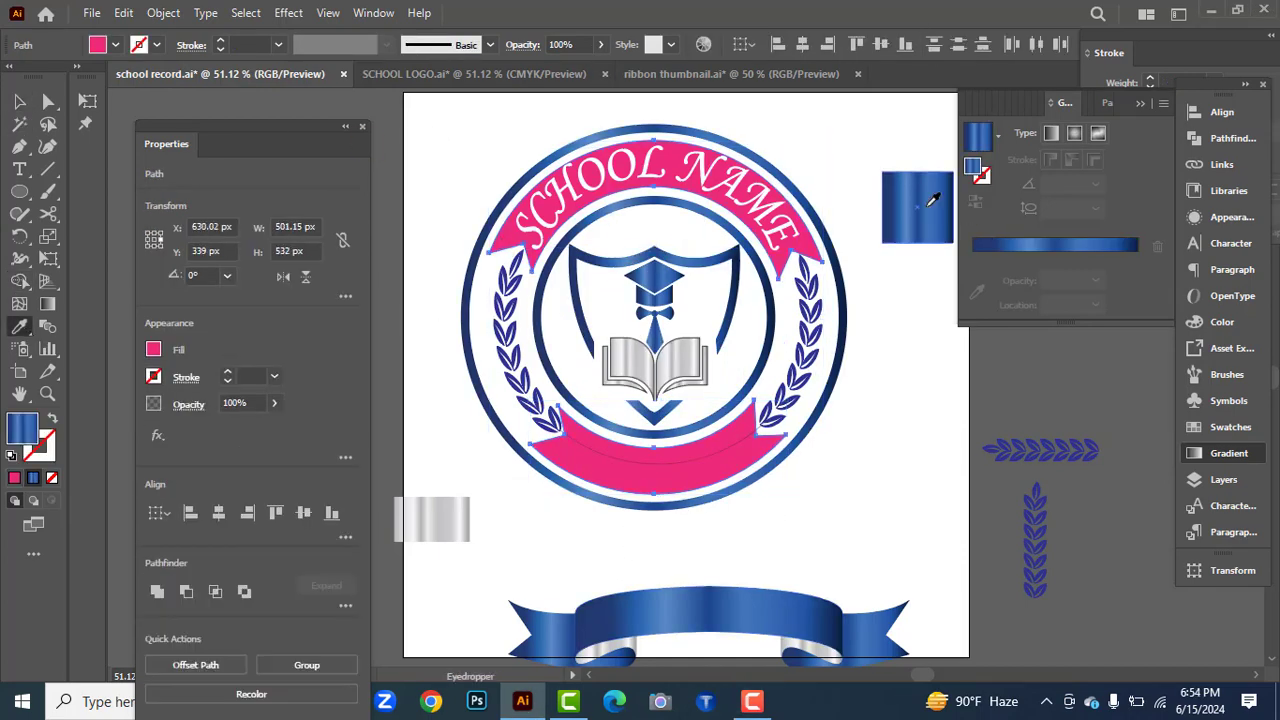
left_click(20, 102)
left_click(668, 550)
Move the blue ribbon up over the lower band, scale it to about 505 px wide and stretch it slightly upward.
left_click_drag(736, 613, 702, 527)
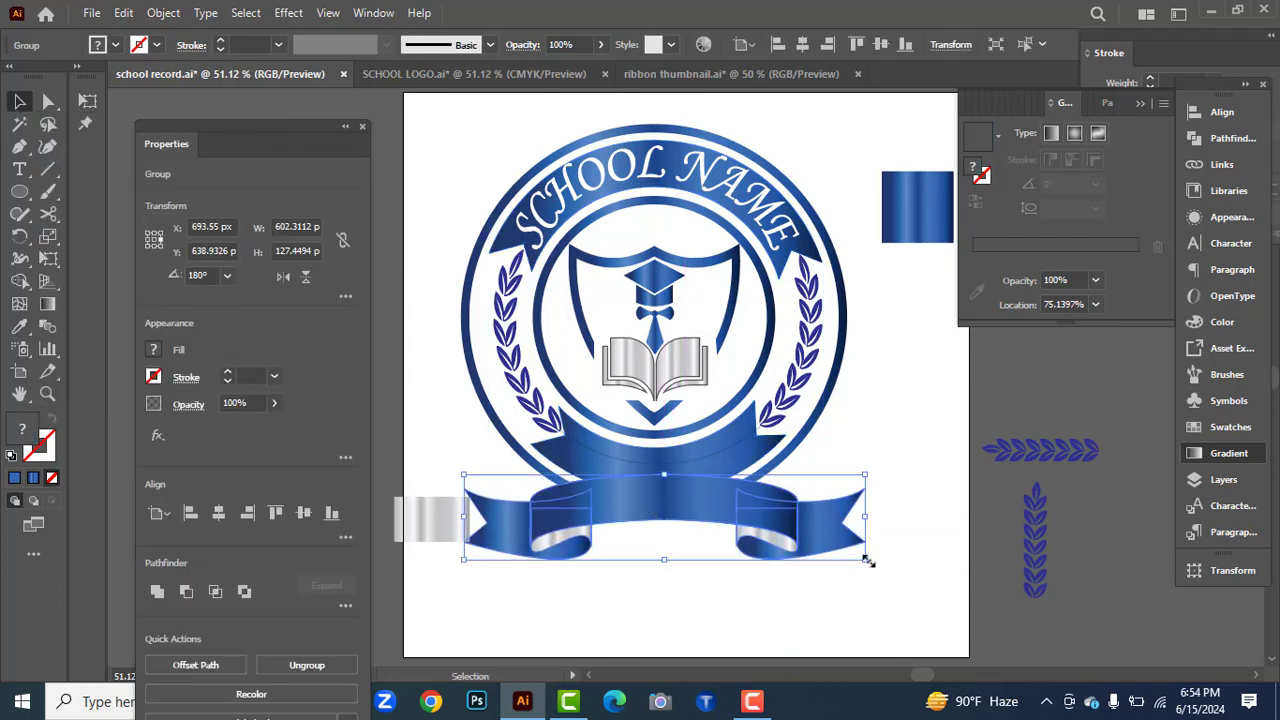
left_click_drag(866, 561, 832, 552)
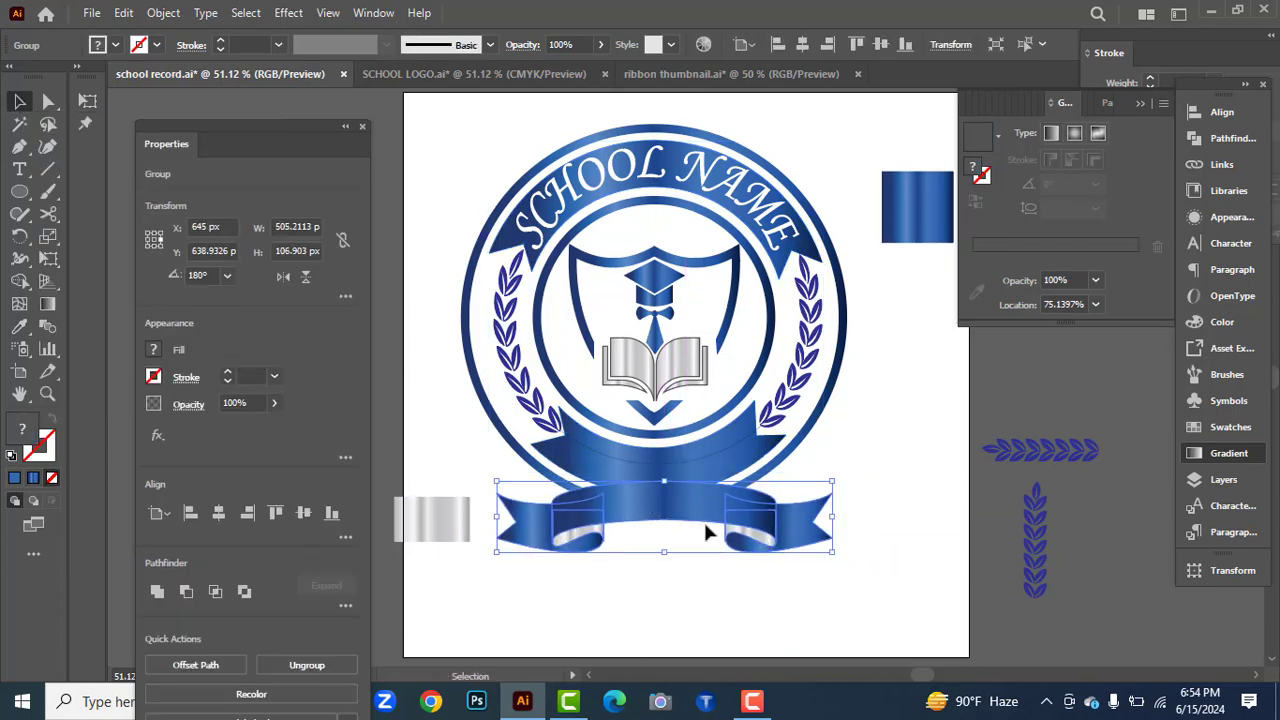
left_click_drag(664, 481, 663, 463)
left_click(797, 428)
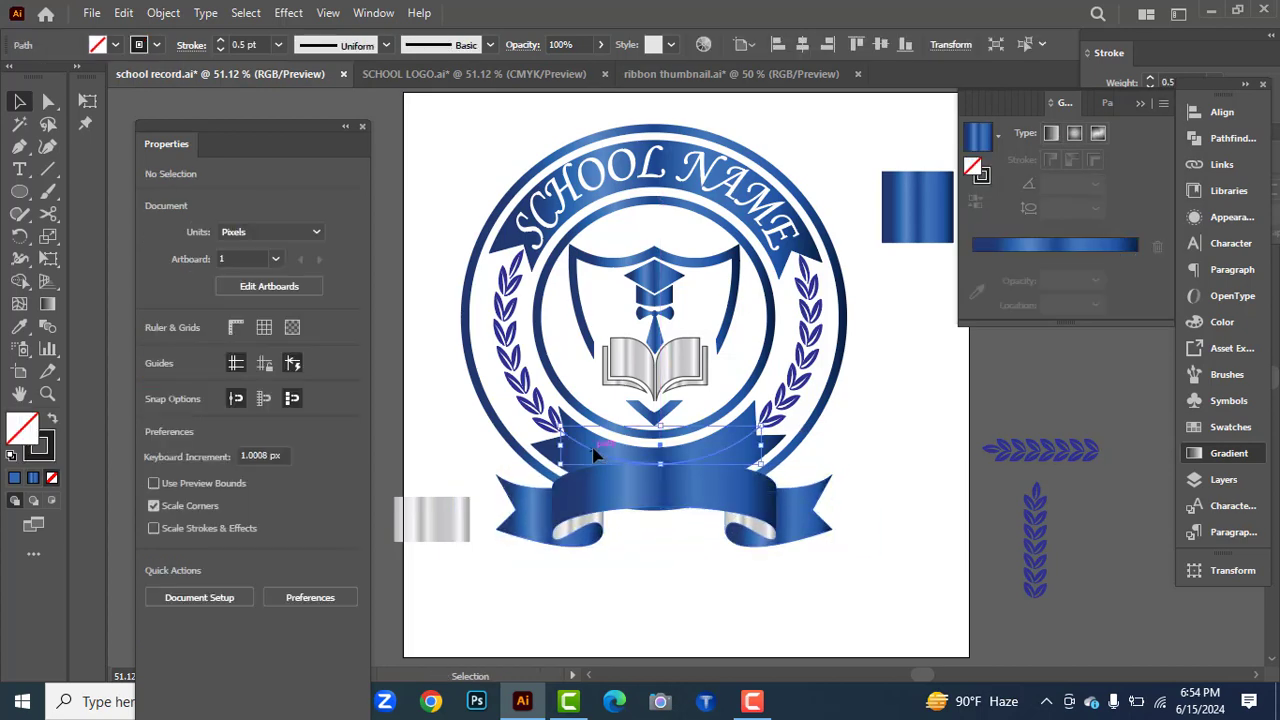
Draw an ellipse about 473 × 308 px and place it so its upper arc runs across the ribbon's centre.
key("t")
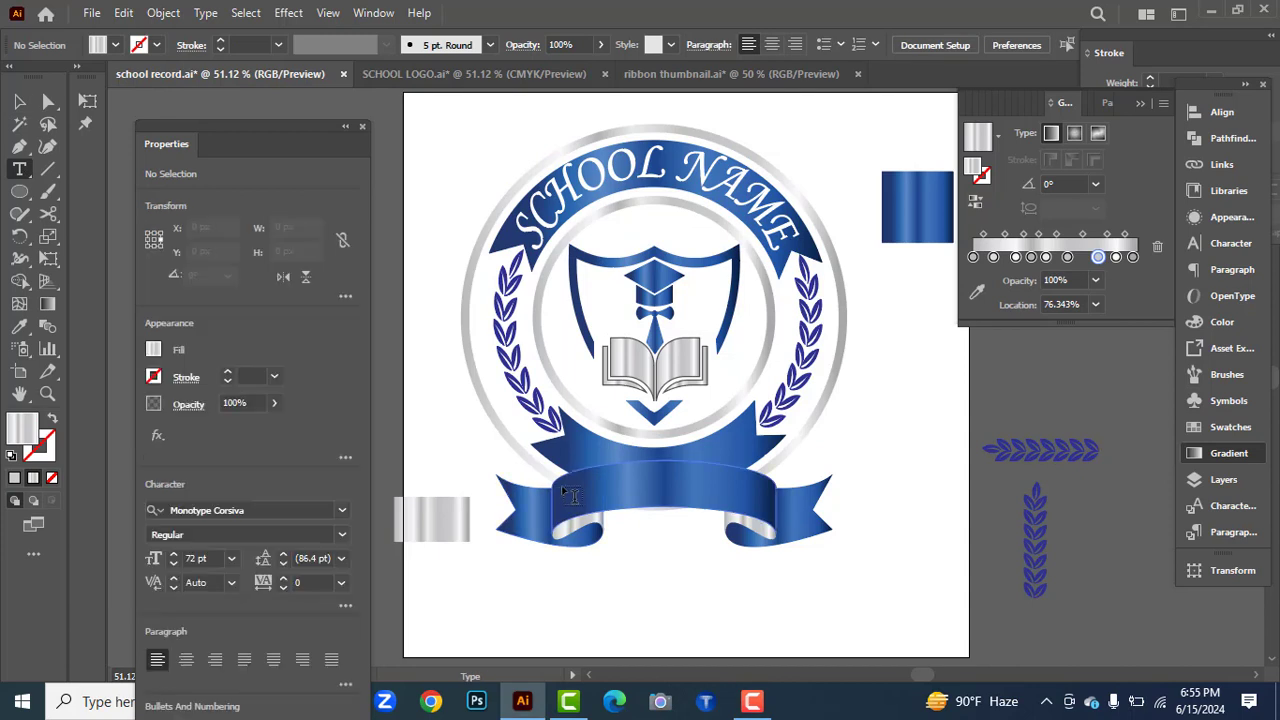
left_click_drag(19, 191, 120, 236)
left_click_drag(656, 539, 969, 630)
key("v")
left_click_drag(882, 512, 729, 445)
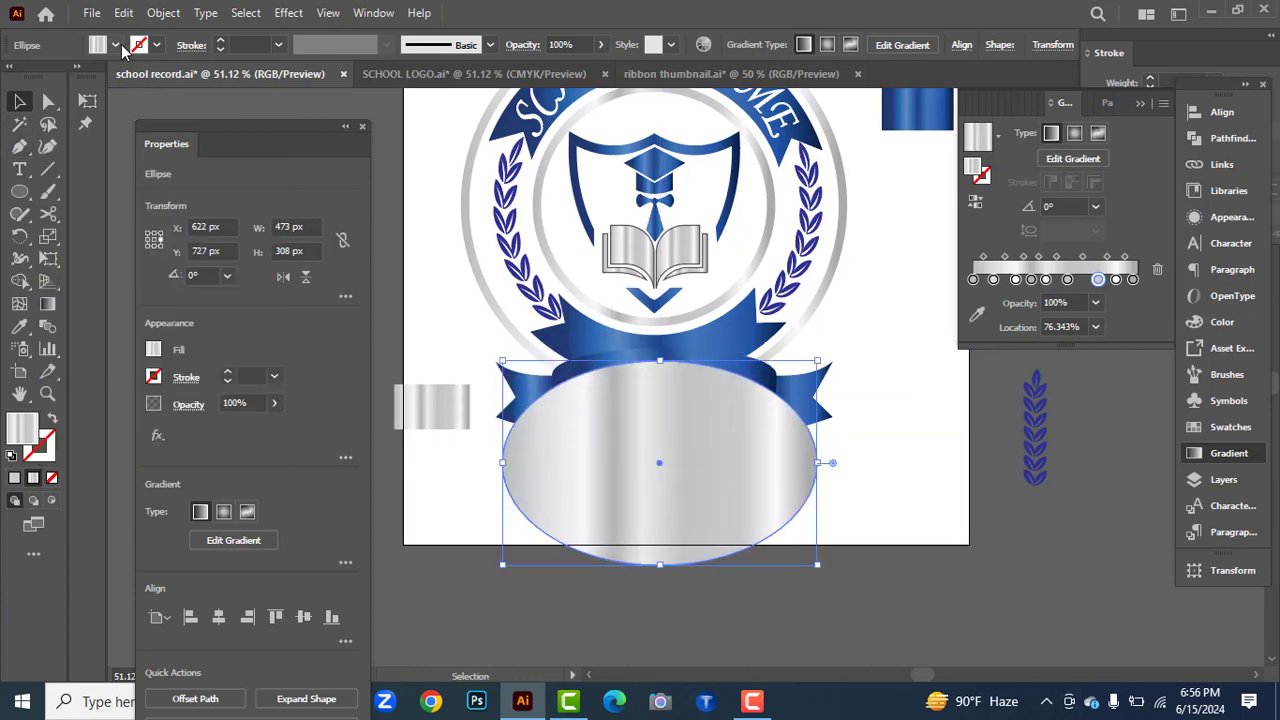
Give the ellipse a black 1 pt stroke and no fill.
left_click(156, 46)
left_click(52, 77)
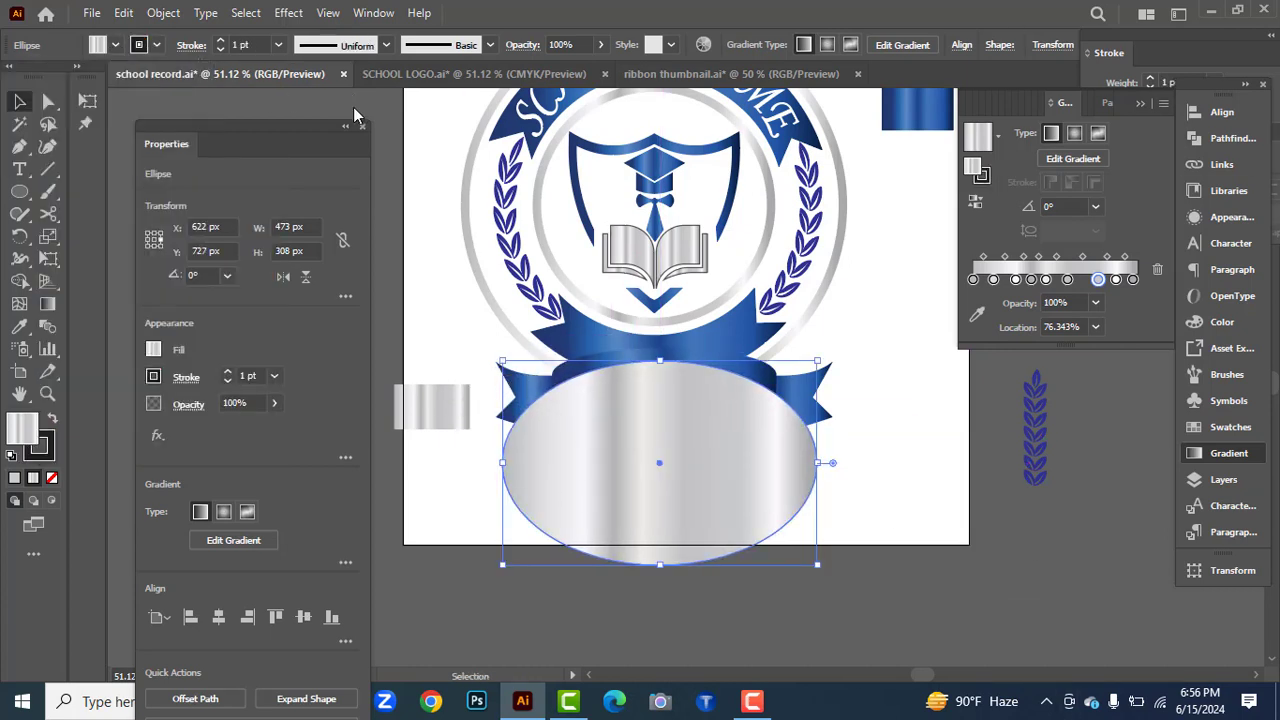
left_click(115, 45)
left_click(13, 77)
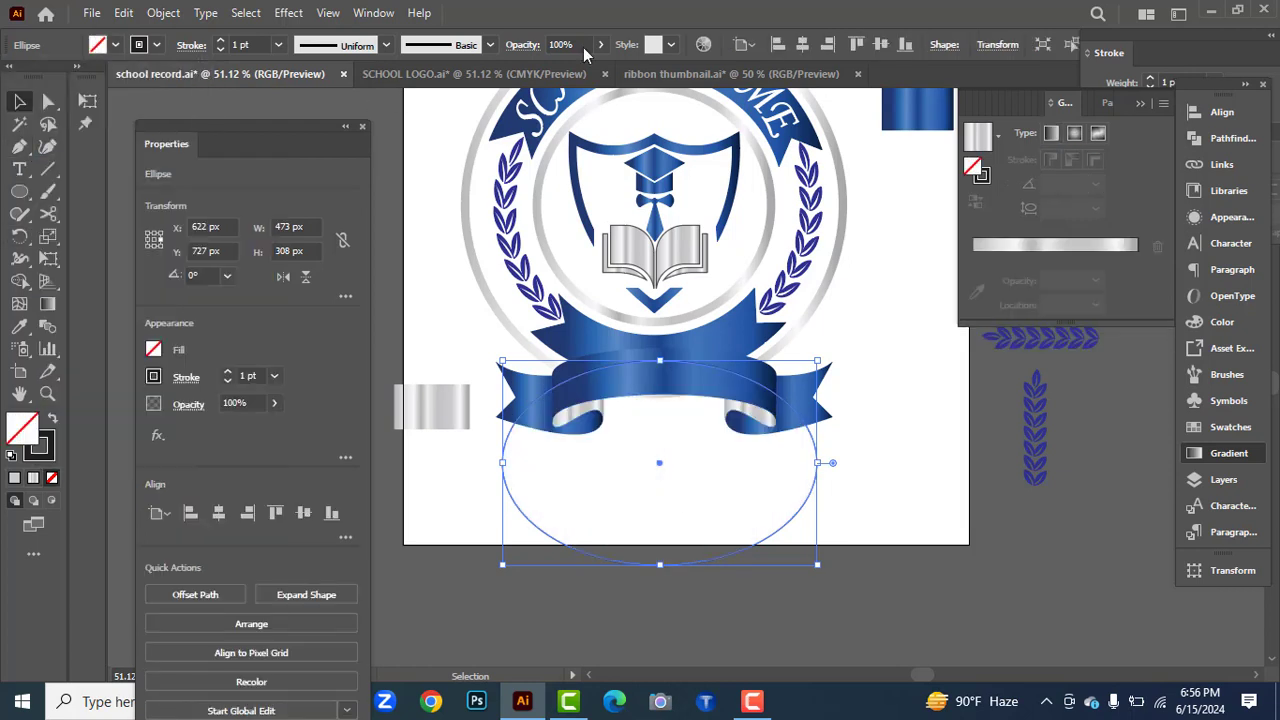
Cut the ellipse with the Scissors tool at both edges of the ribbon's centre and delete the lower part.
key("c")
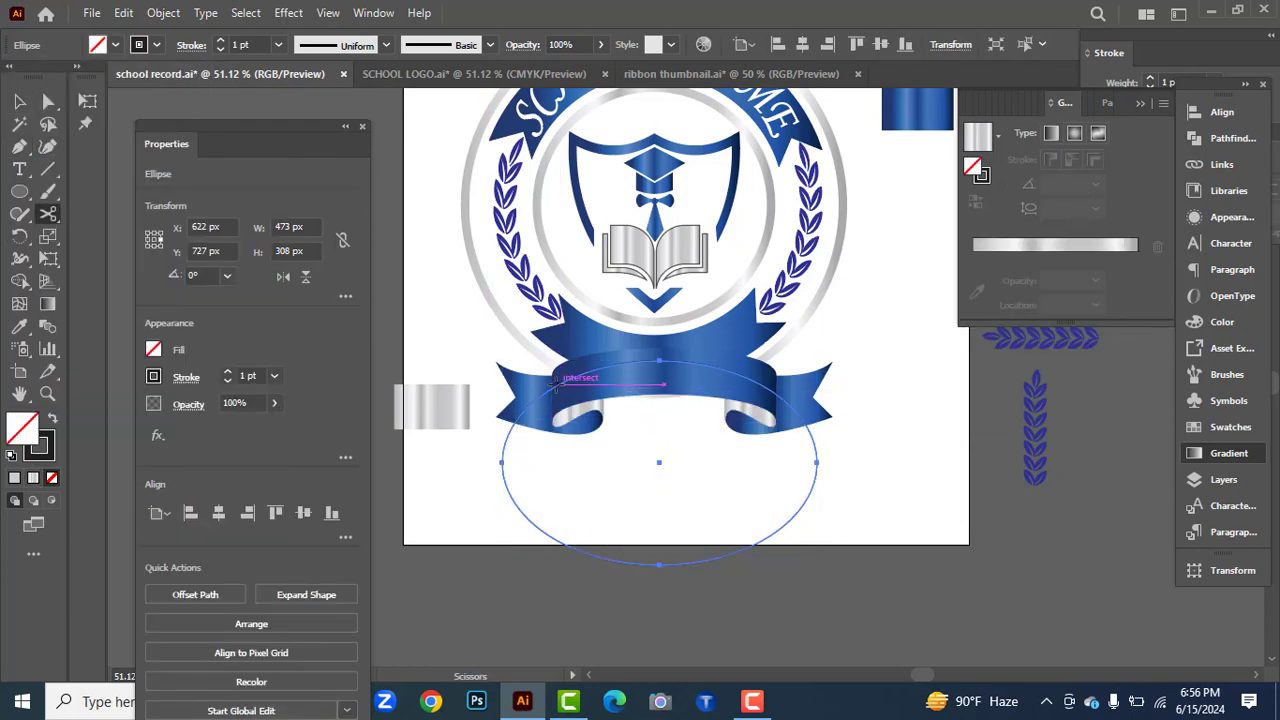
left_click(556, 381)
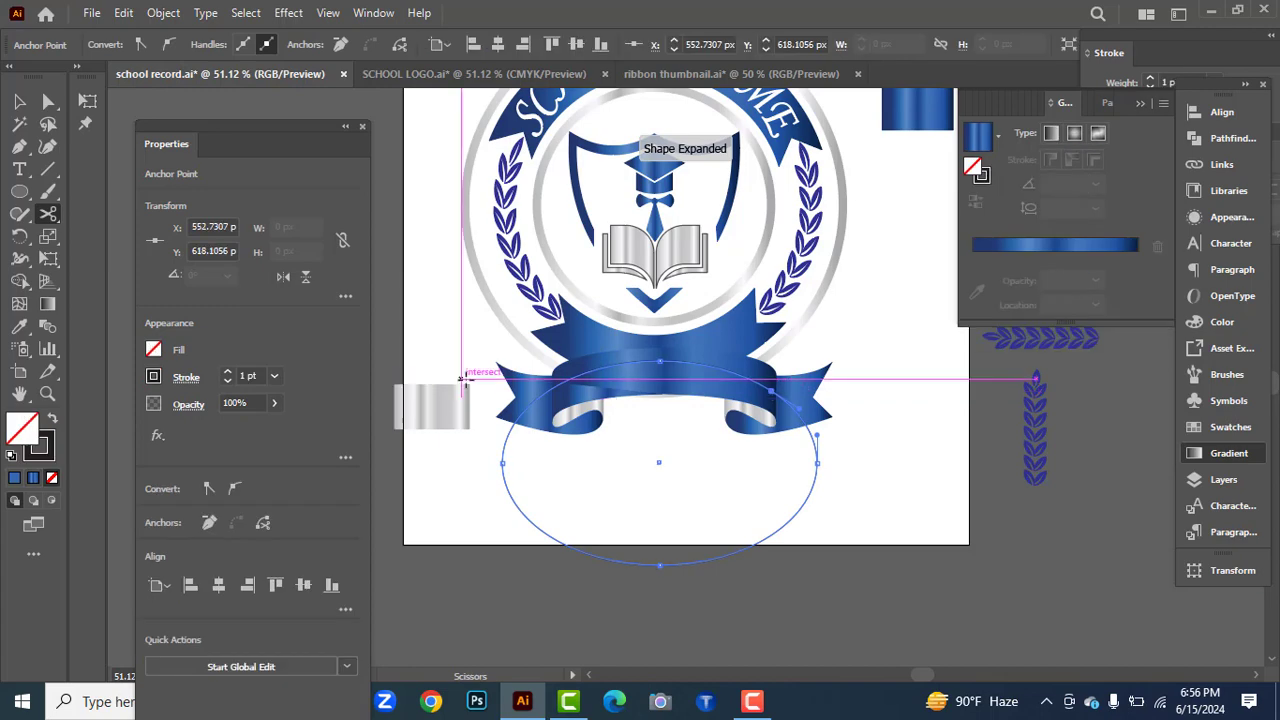
left_click(552, 389)
key("v")
left_click(753, 620)
left_click(751, 549)
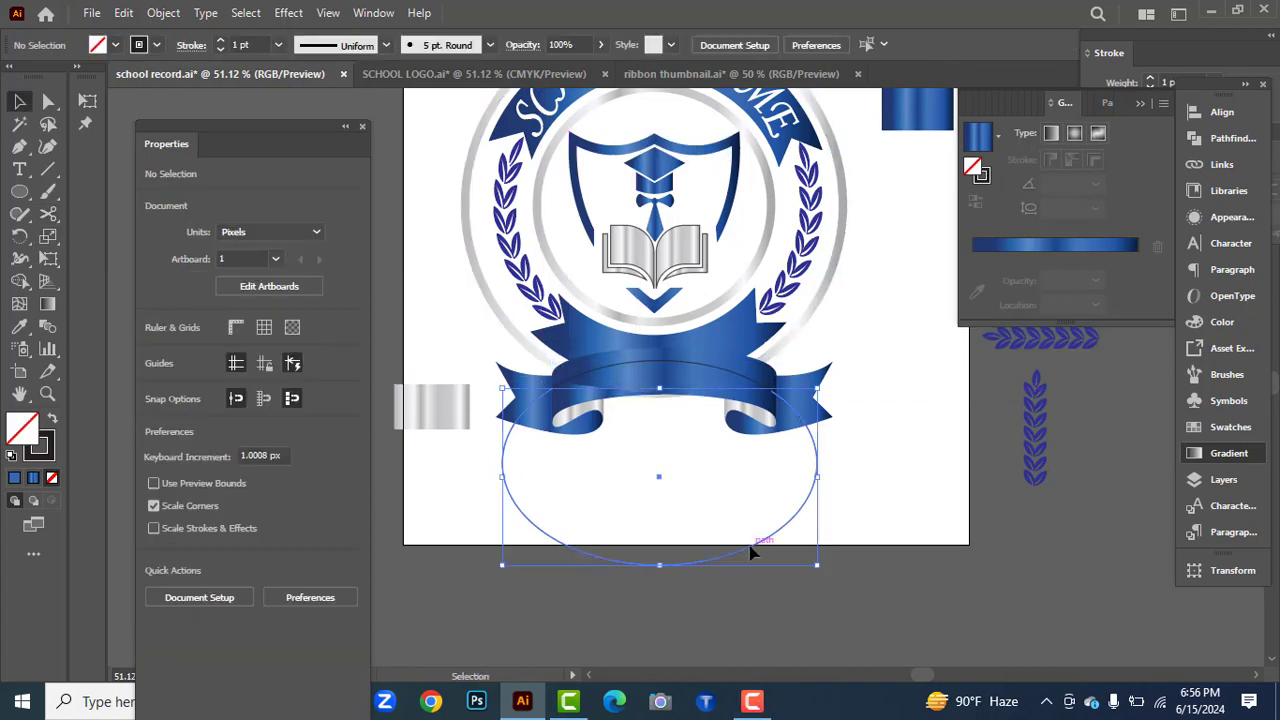
key("Delete")
Try to add SCHOOL NAME as 48 pt path text starting from the upper corner of the ribbon's outline.
key("t")
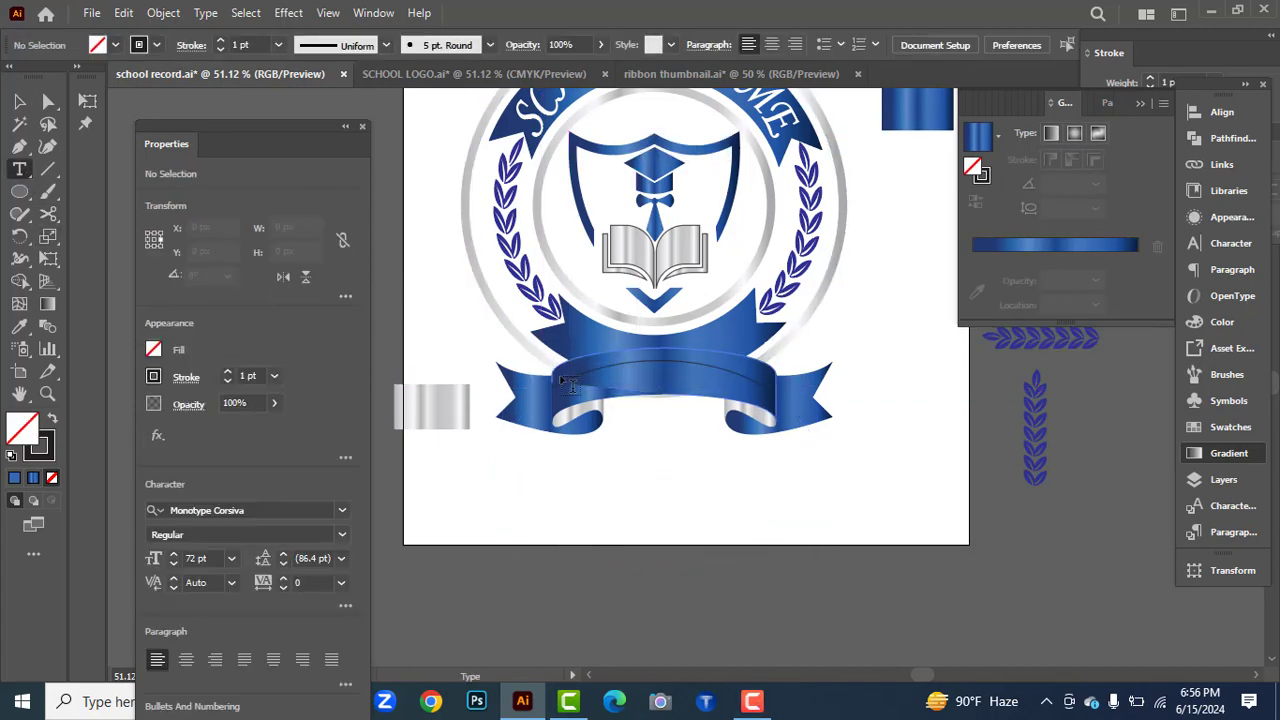
left_click(556, 375)
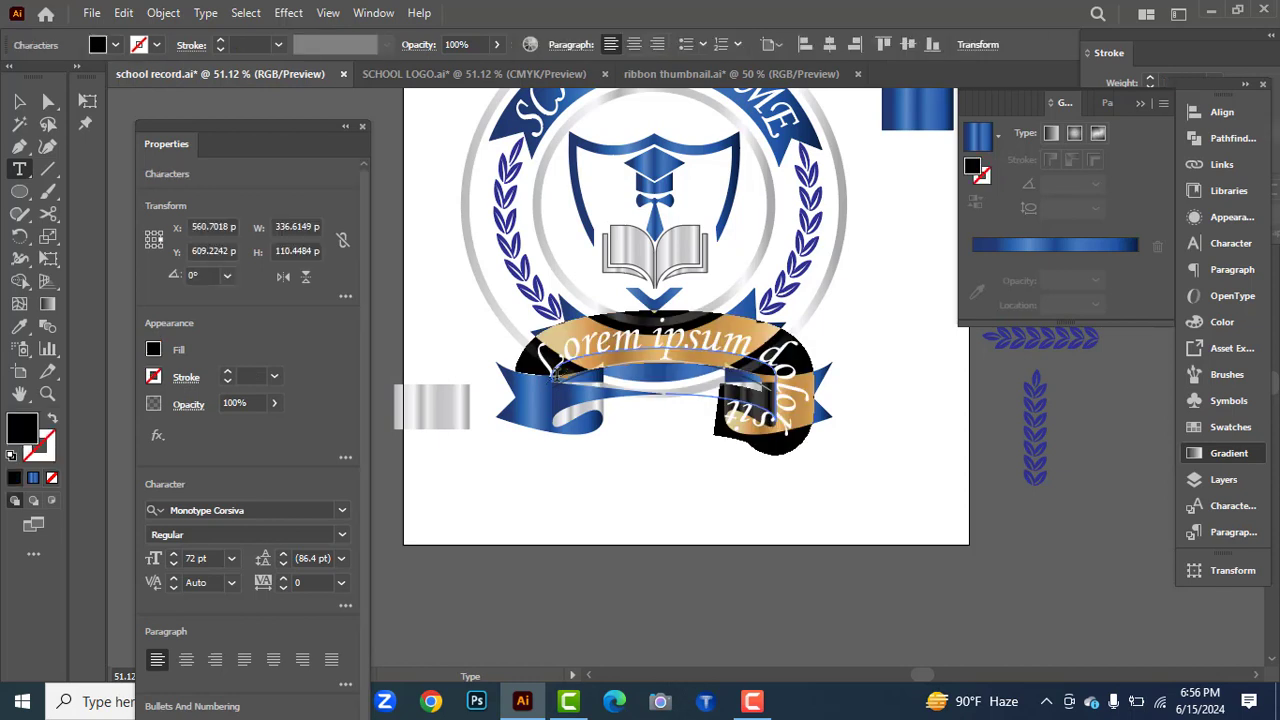
key("BackSpace")
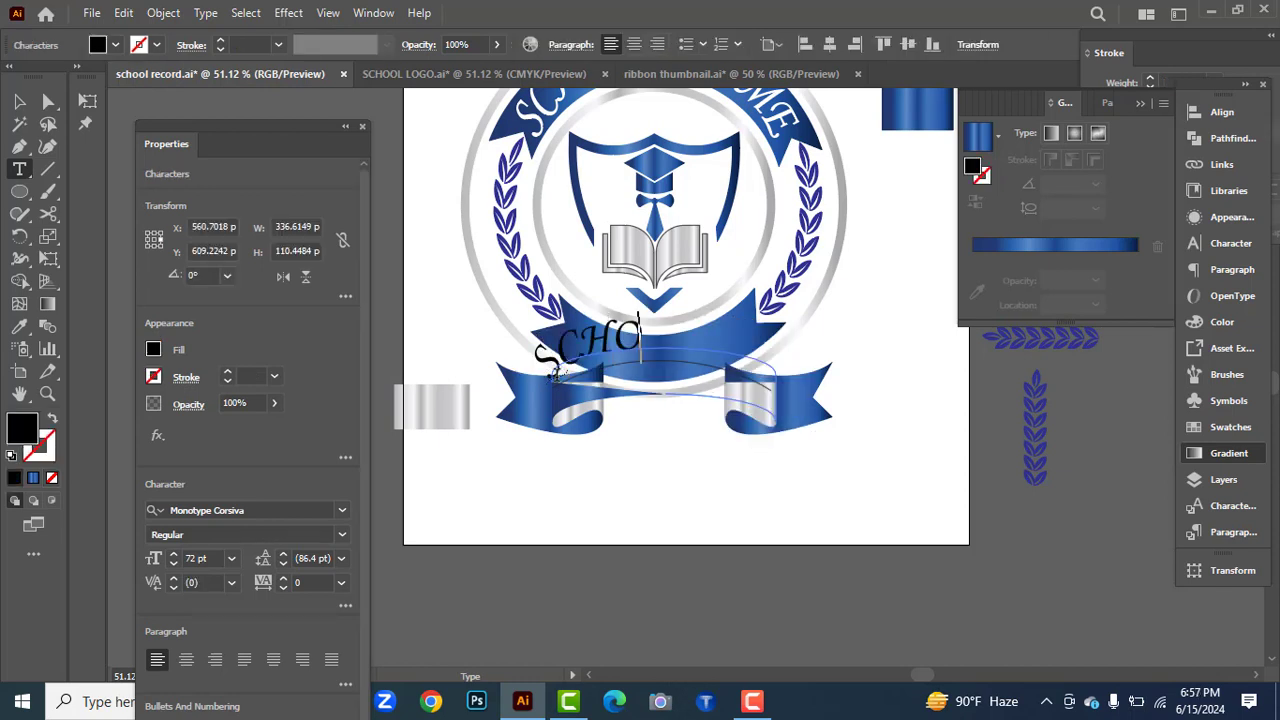
key("Escape")
left_click(231, 558)
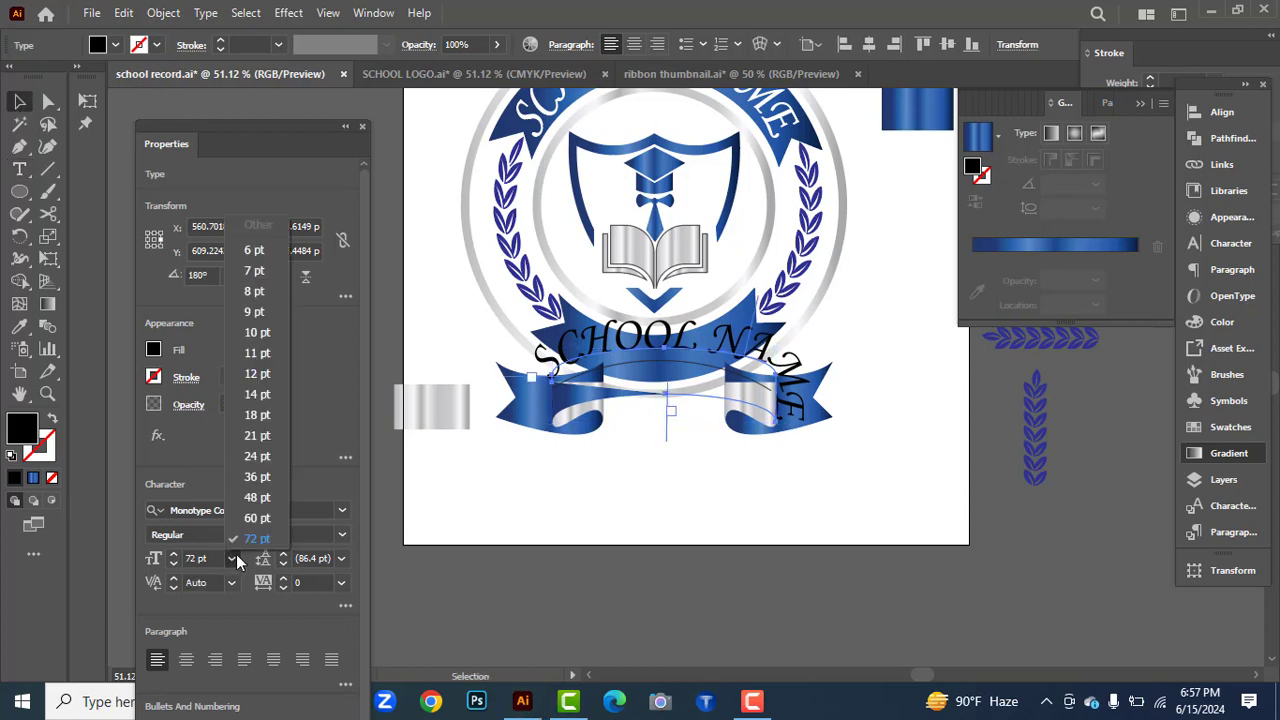
left_click(257, 497)
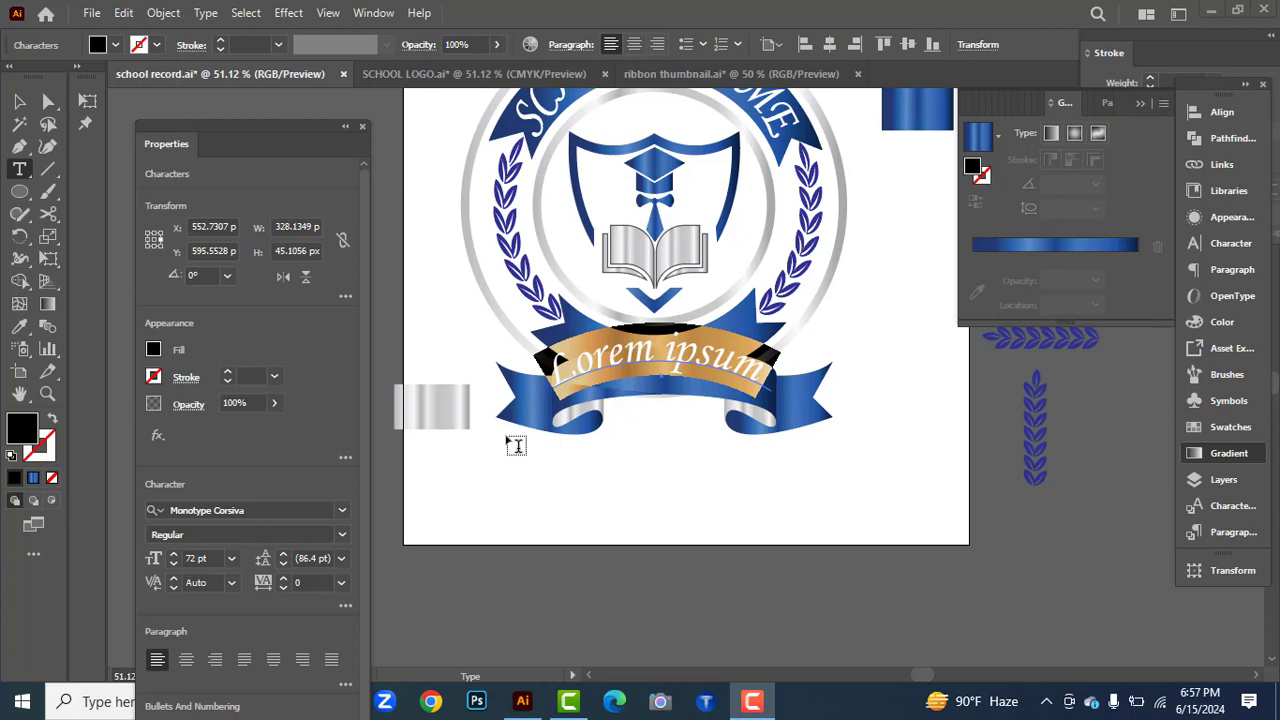
Replace the placeholder text on the ribbon's arc with SCHOOL NAME and set its size to 48 pt.
left_click(558, 377)
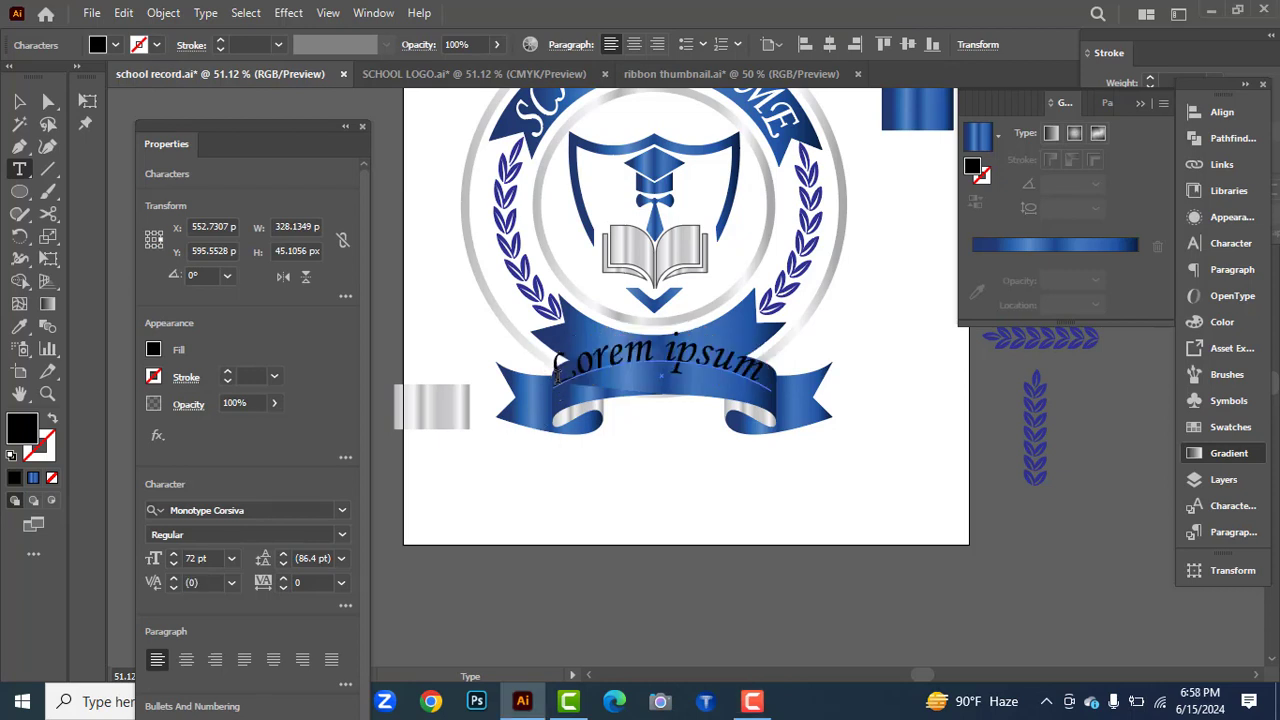
key("ctrl+a")
key("BackSpace")
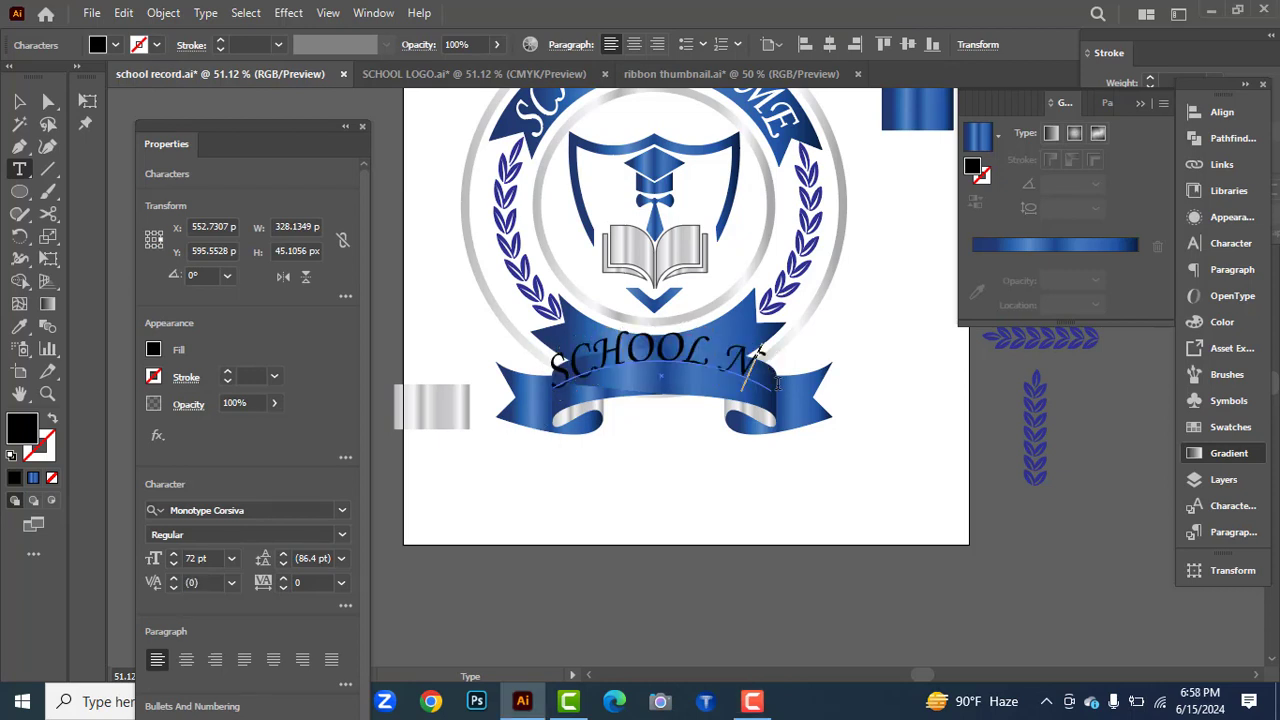
left_click(19, 101)
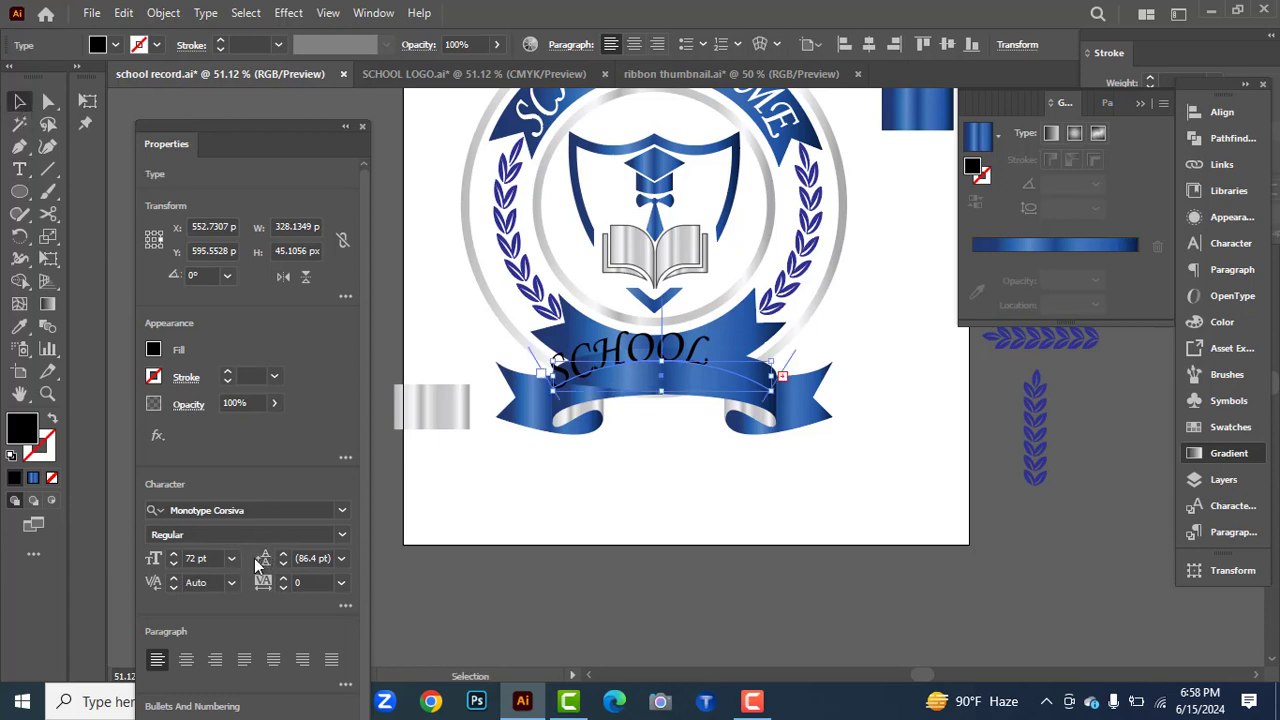
left_click(231, 558)
left_click(260, 498)
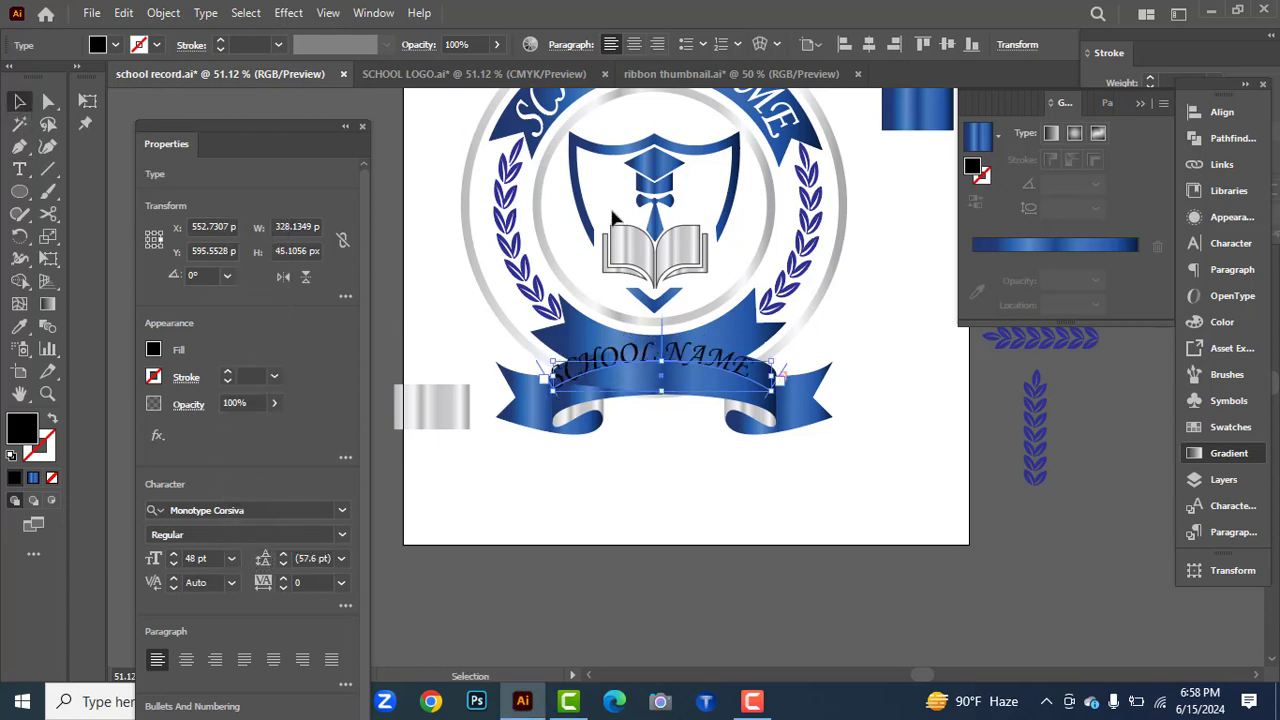
Nudge the lower SCHOOL NAME text right and slightly down so it sits within the ribbon's centre.
key("Right")
key("Right")
key("Right")
key("Right")
key("Down")
key("Down")
key("Down")
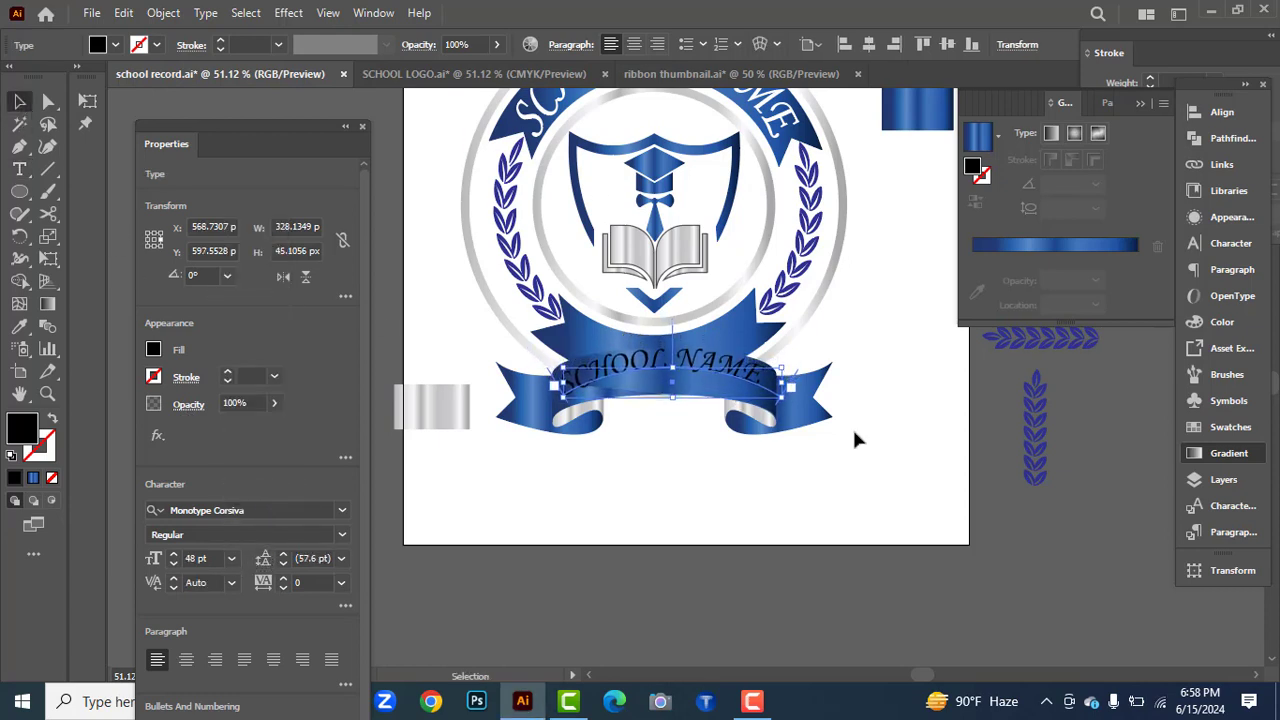
left_click(588, 455)
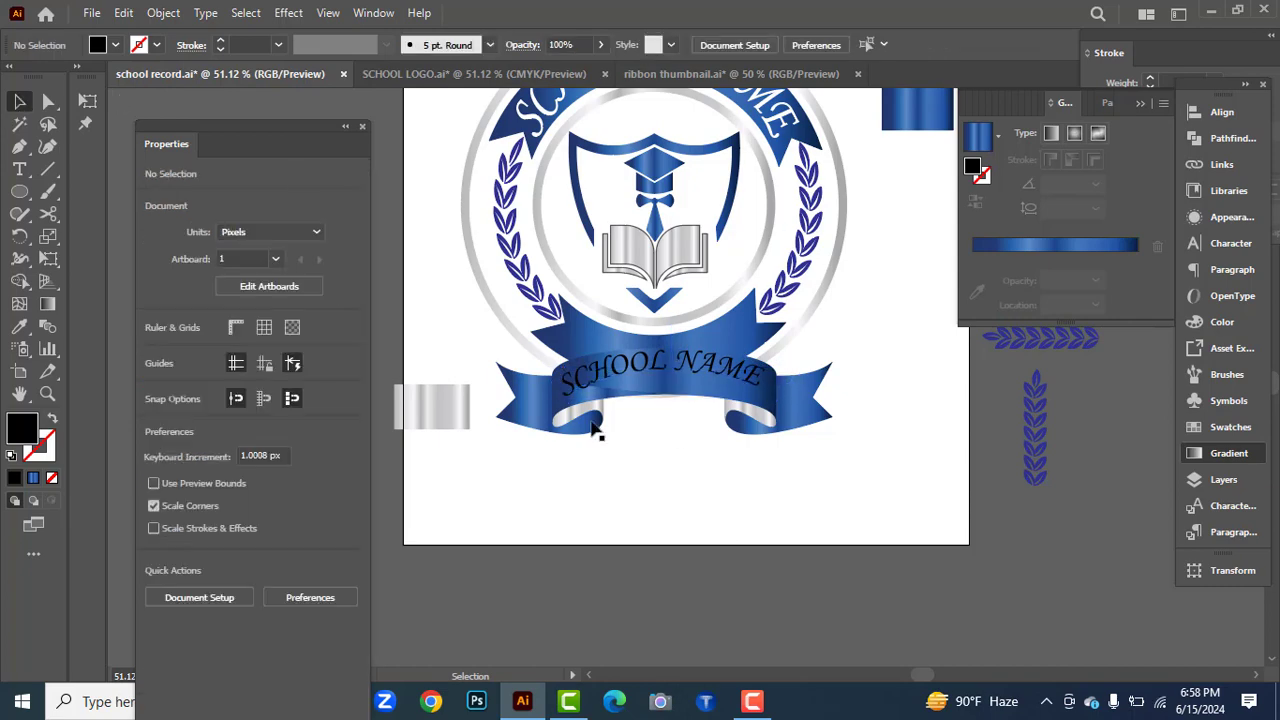
left_click(650, 400)
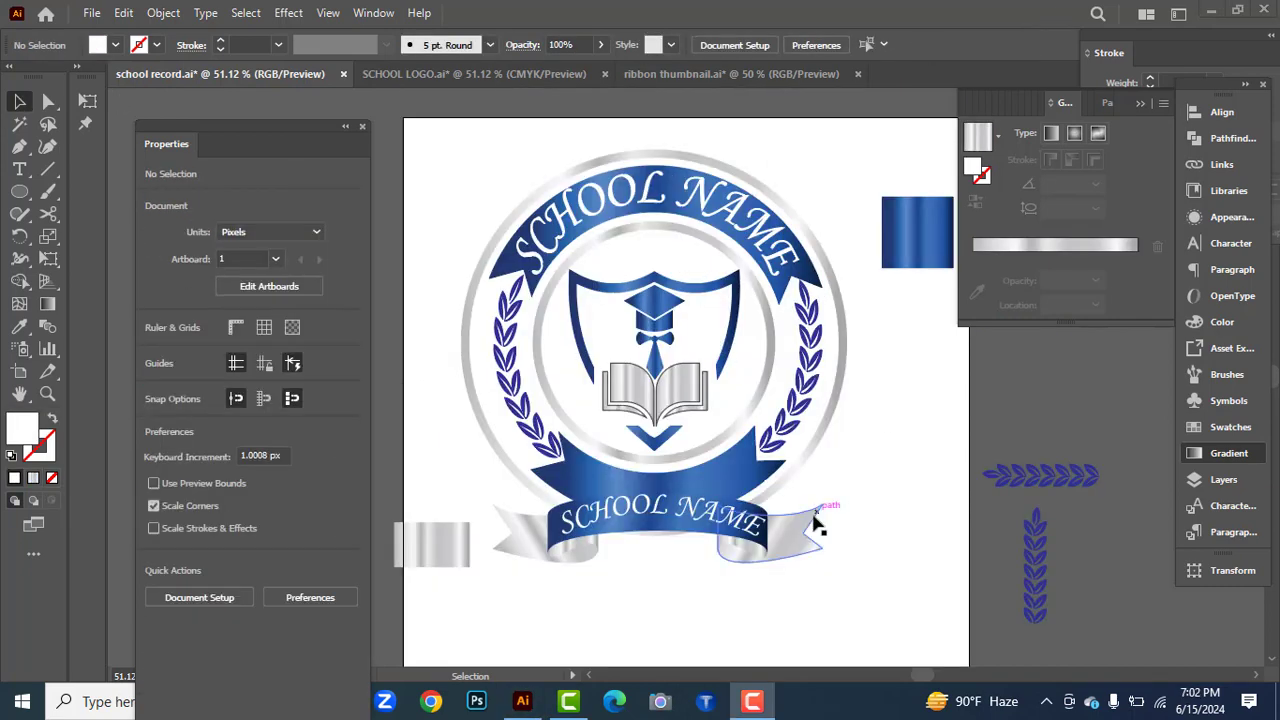
Group the ribbon together with its SCHOOL NAME text.
left_click(818, 525)
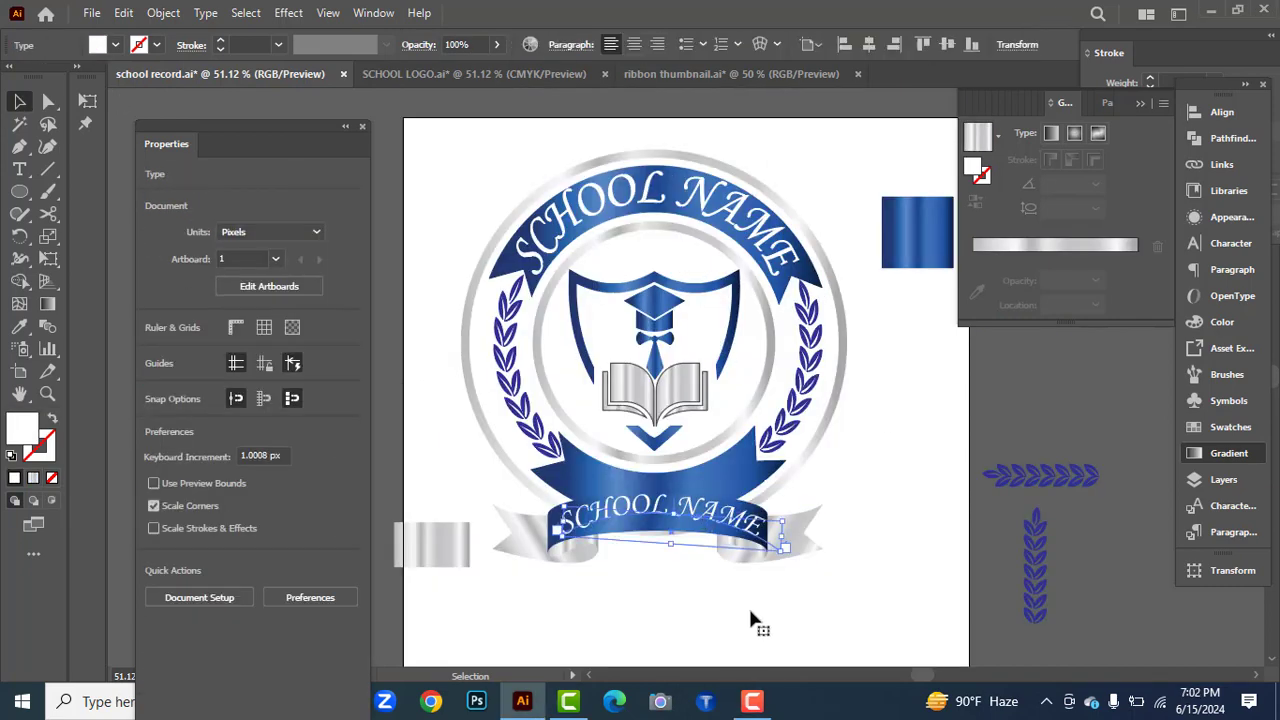
left_click(800, 542, "shift")
key("ctrl+g")
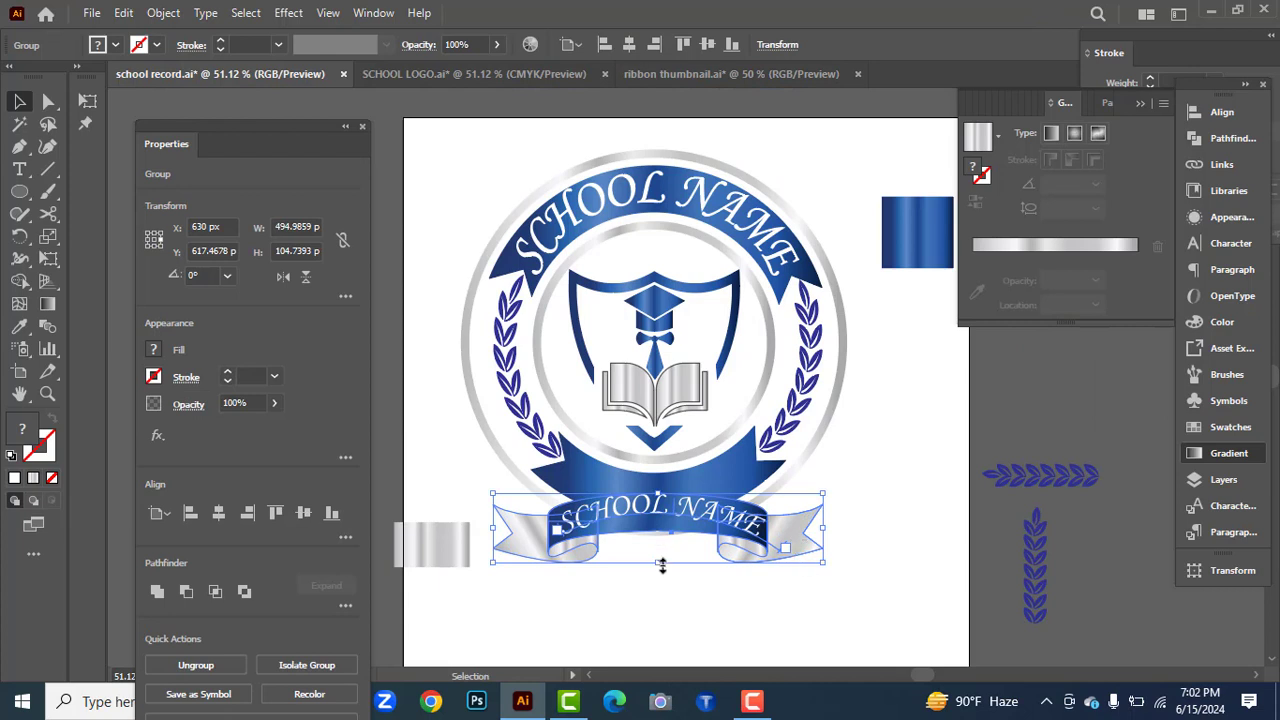
Stretch the grouped ribbon and its text vertically in both directions to a height of about 148 px.
left_click_drag(661, 565, 659, 575)
left_click_drag(664, 493, 663, 481)
left_click_drag(661, 575, 657, 581)
left_click(909, 509)
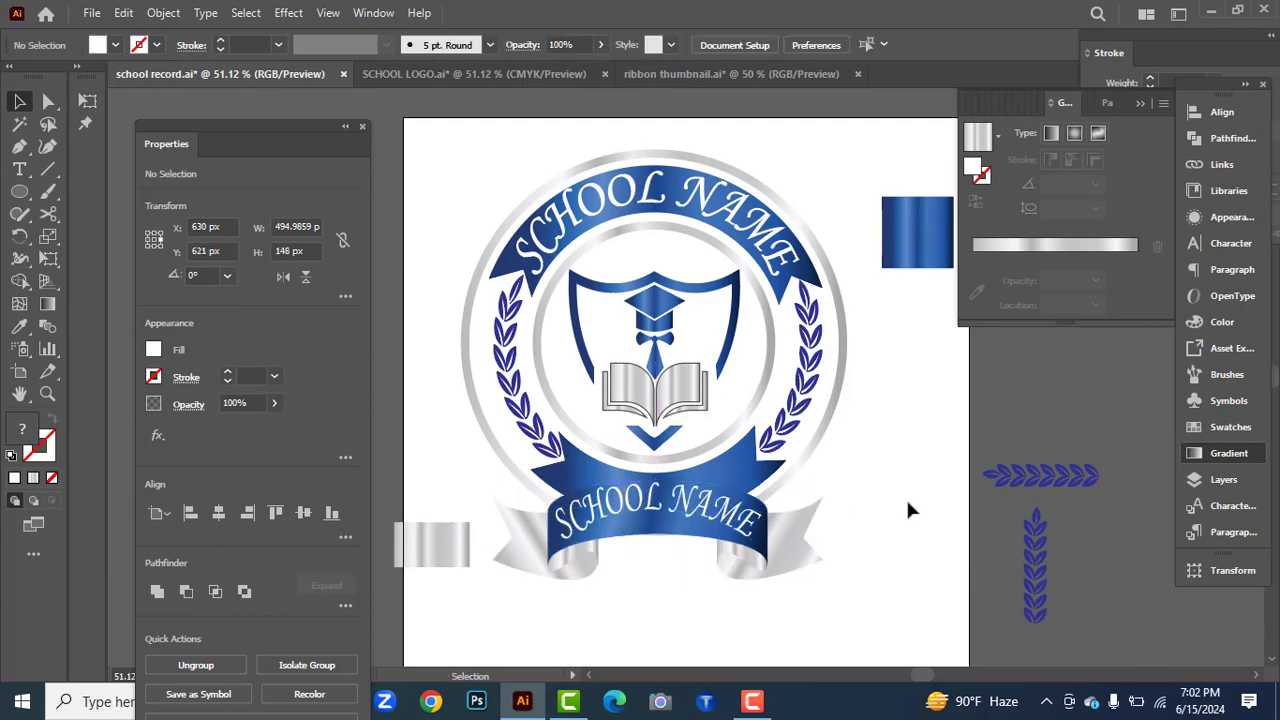
Recolour both silver tails of the lower ribbon with the blue gradient sampled from the band above.
left_click(781, 563)
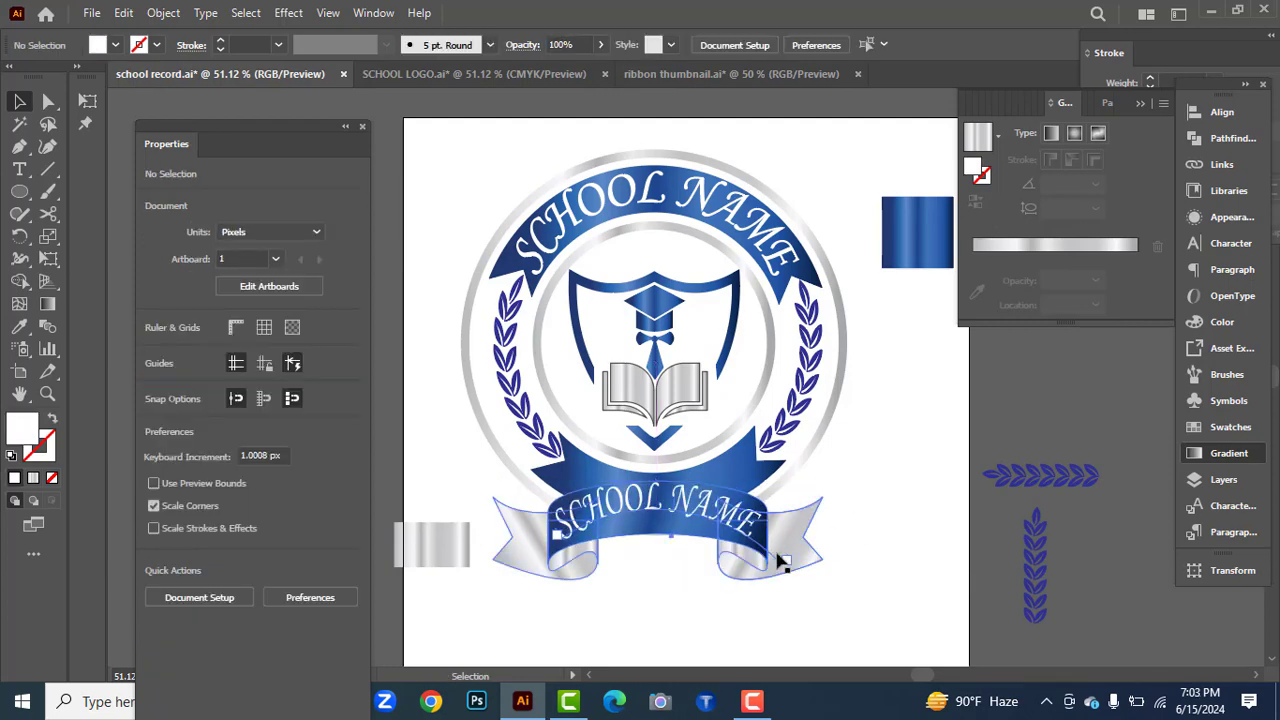
left_click(523, 562, "shift")
key("i")
left_click(578, 472)
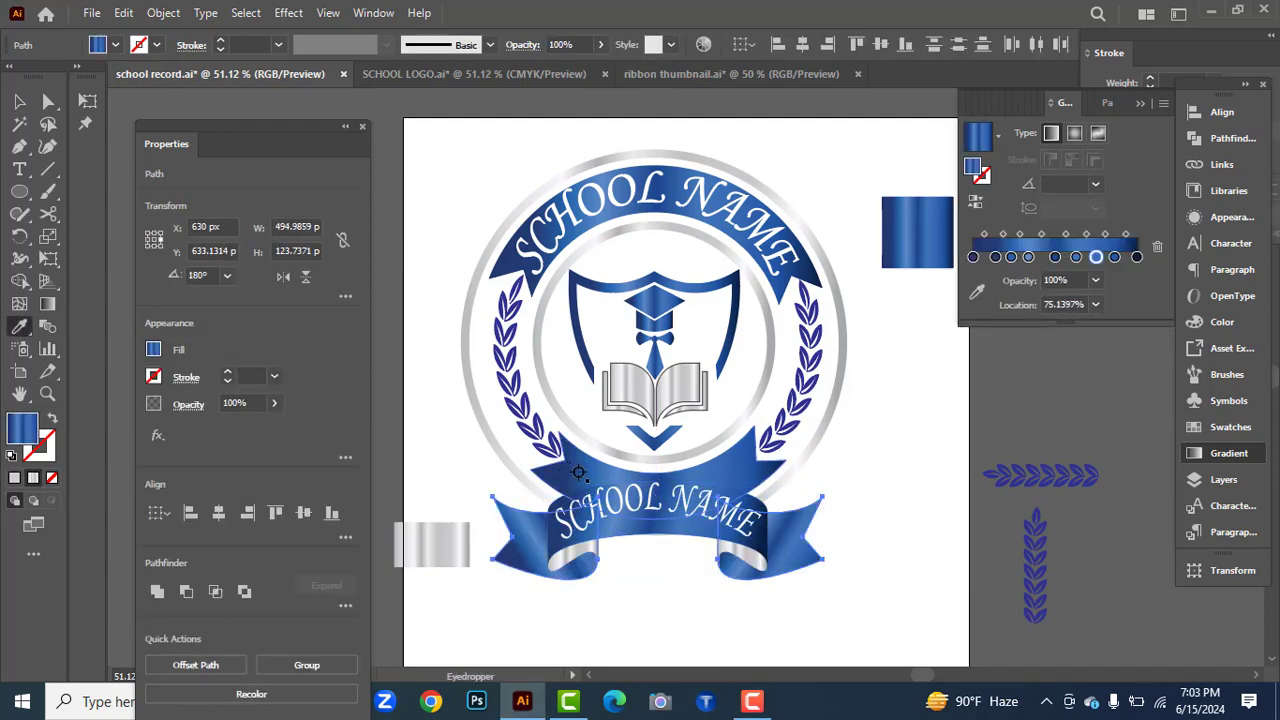
left_click(19, 101)
left_click(873, 601)
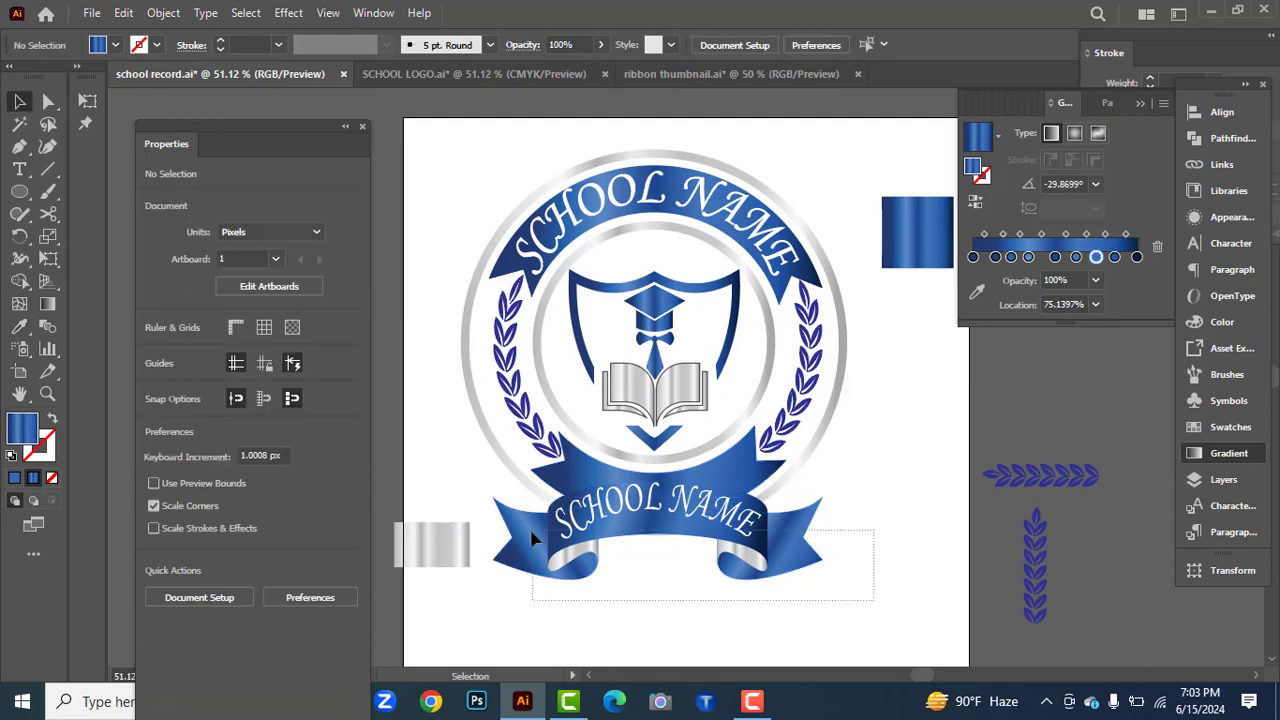
Group the lower ribbon's front band, tails, folds and SCHOOL NAME text again.
left_click_drag(533, 540, 532, 540)
left_click_drag(870, 622, 748, 590)
left_click_drag(530, 563, 530, 563)
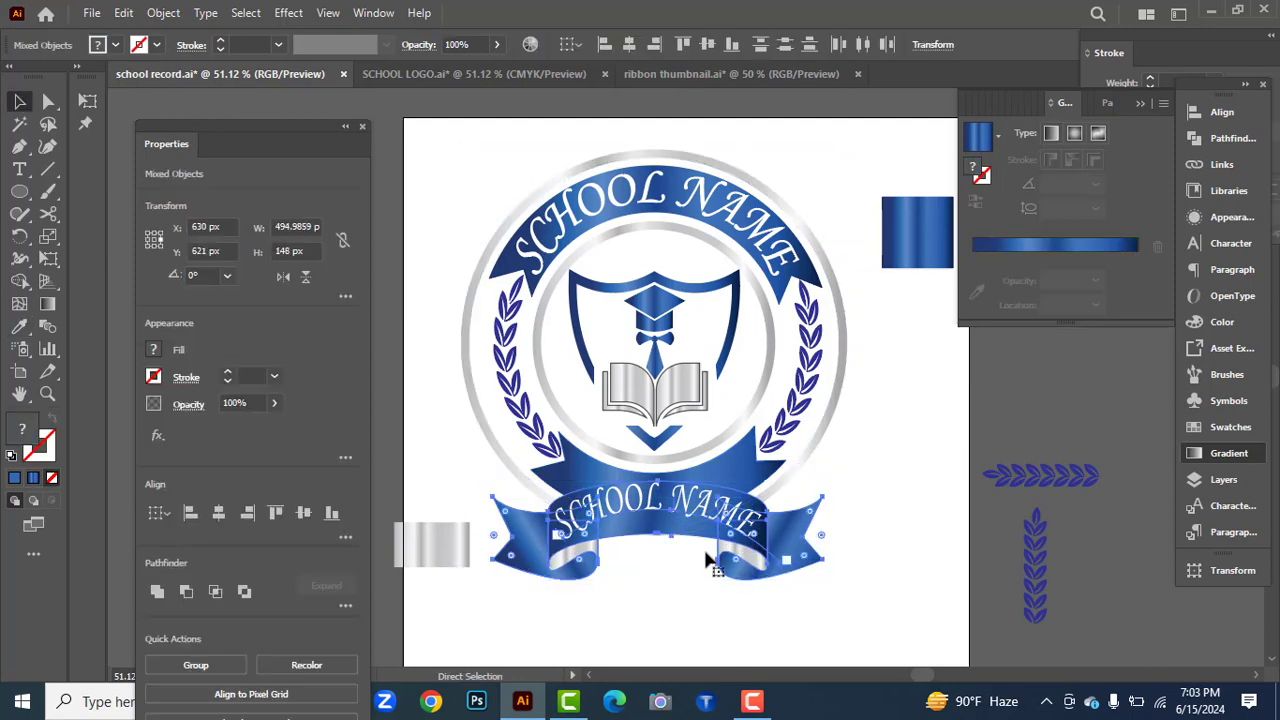
key("ctrl+g")
left_click(913, 441)
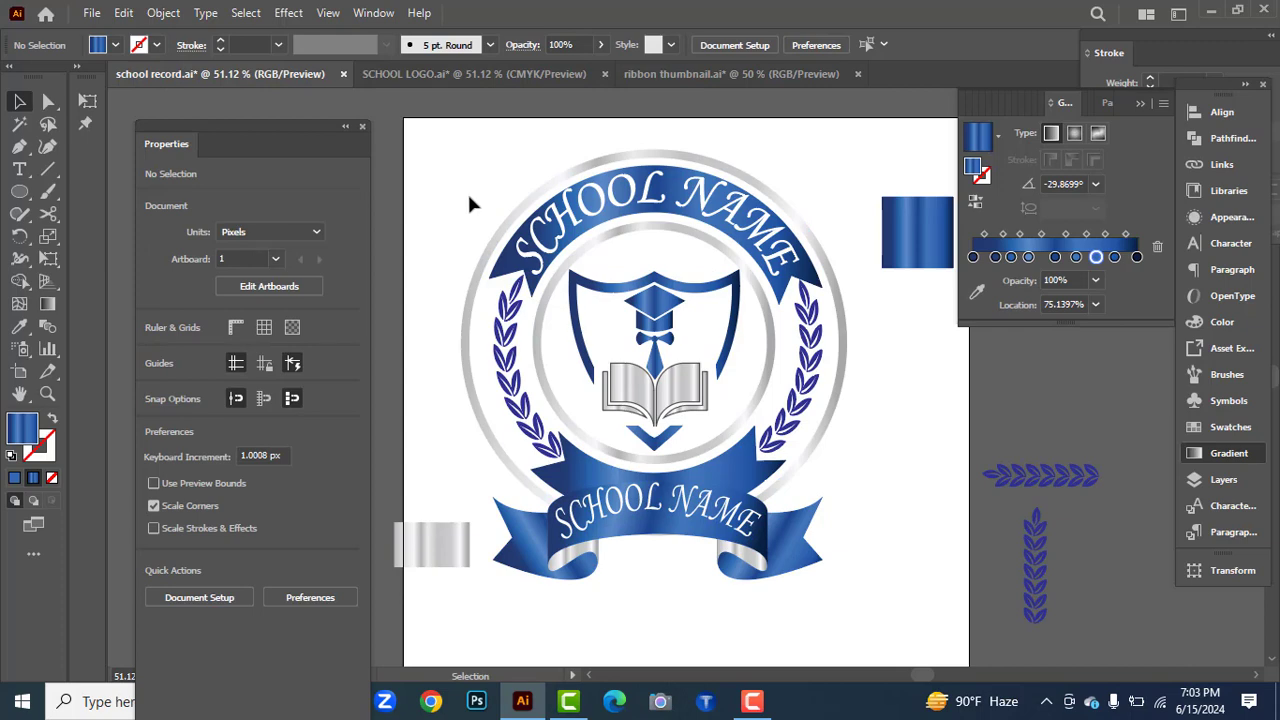
Shrink the logo on the artboard to roughly 60 percent about its centre and move it to the artboard's right half.
left_click_drag(471, 200, 814, 620)
left_click(934, 408)
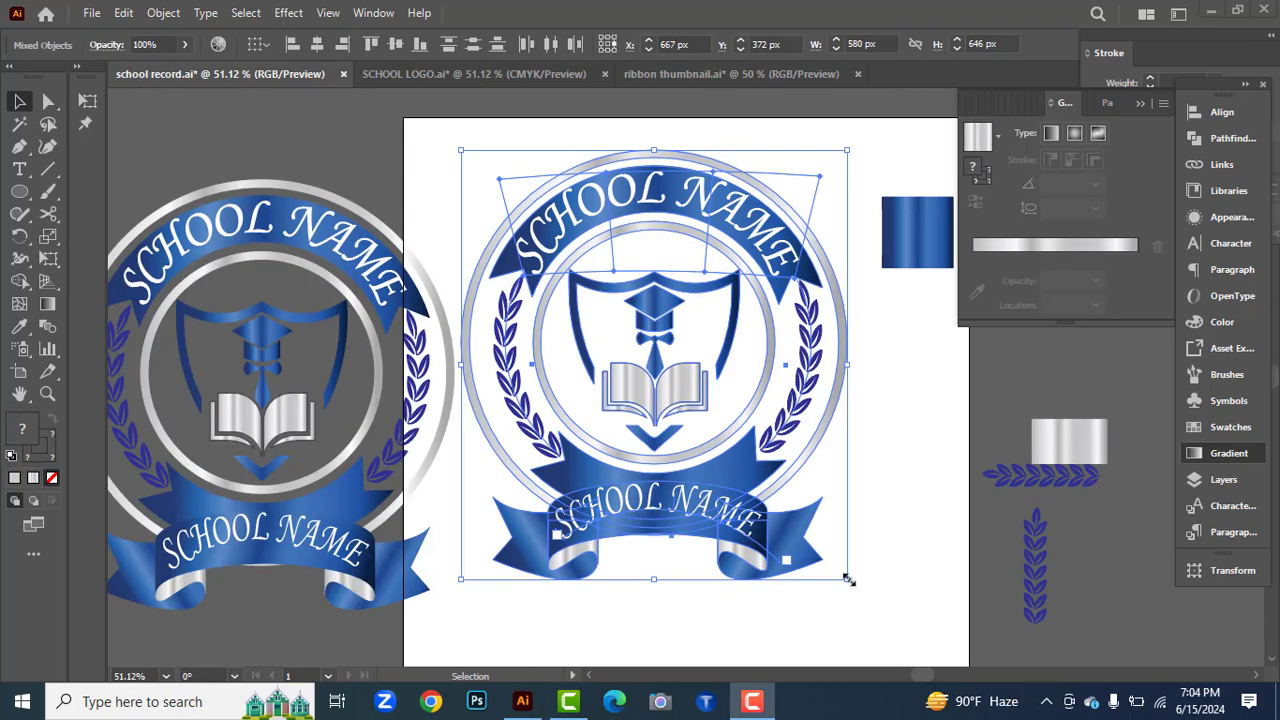
left_click_drag(846, 577, 776, 500)
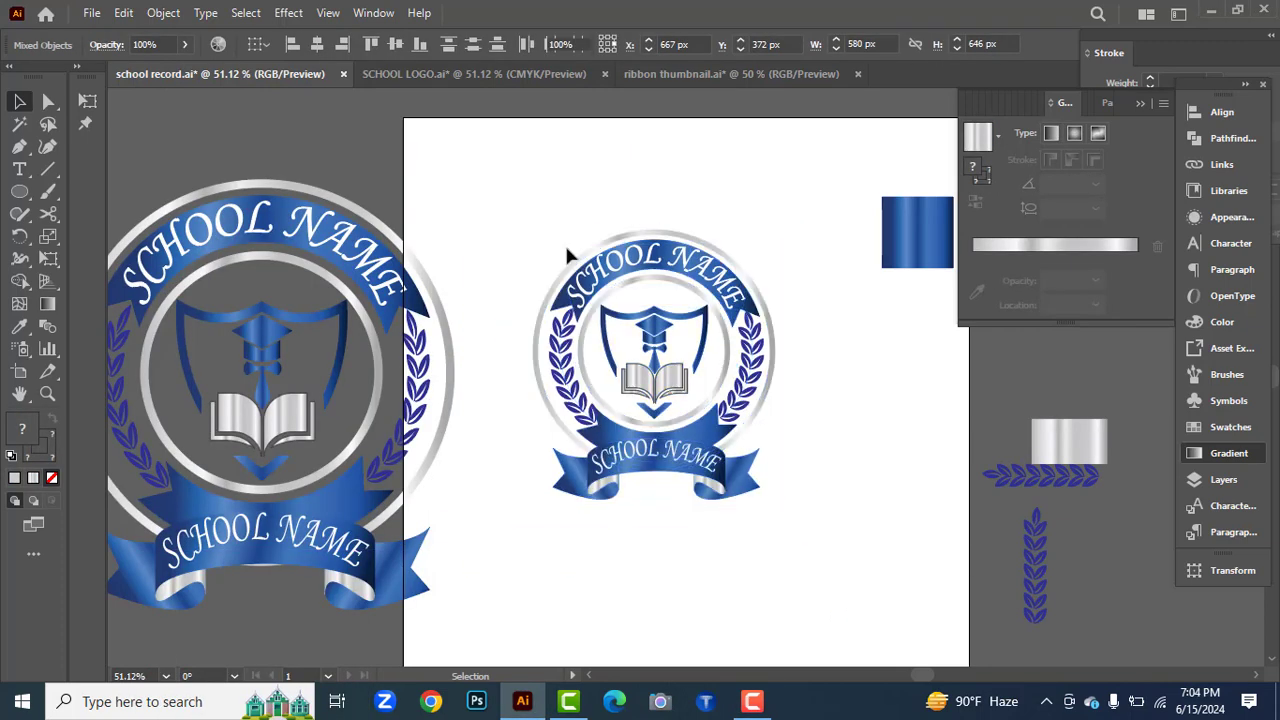
left_click_drag(715, 437, 910, 458)
Move the second logo copy onto the artboard's left half and scale it down to about 398 px wide.
scroll(910, 458, "down", 1)
left_click(395, 390)
left_click_drag(395, 390, 668, 368)
left_click_drag(726, 539, 711, 530)
left_click_drag(581, 399, 618, 436)
left_click(922, 45)
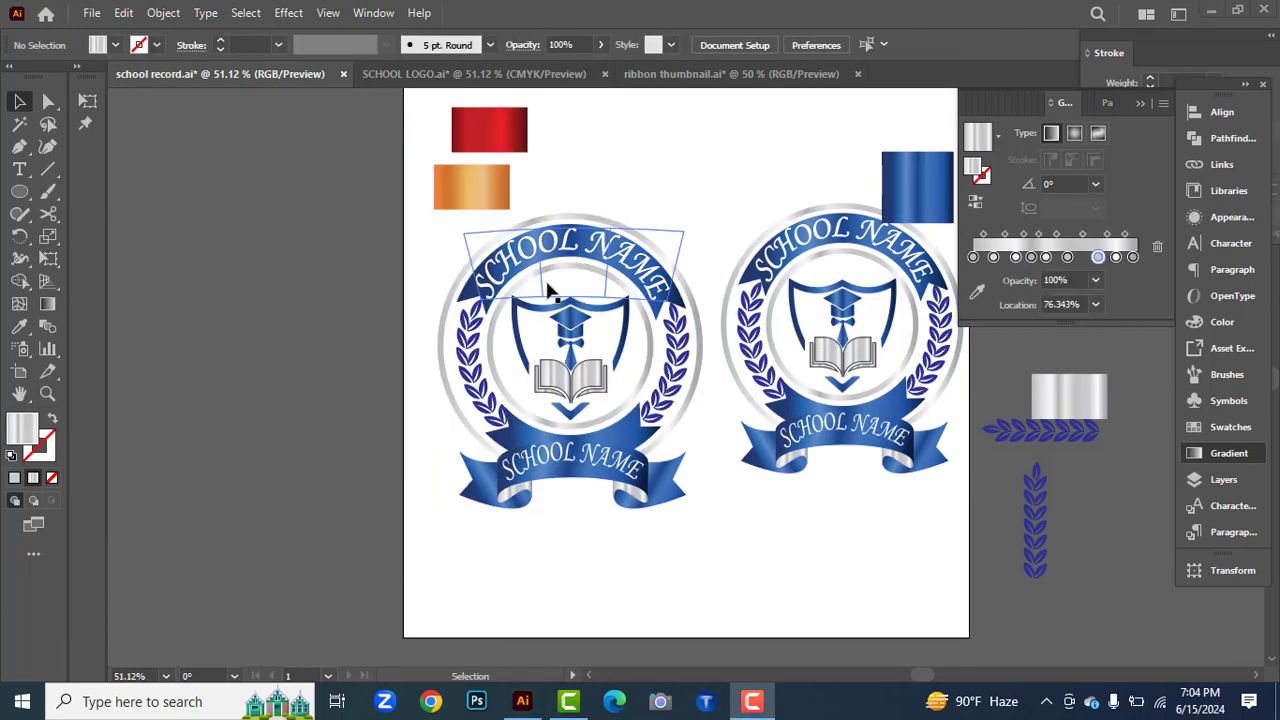
Fill the outer and inner silver rings of the left logo with the red gradient sampled from the red sample rectangle.
left_click(466, 305)
left_click(16, 325)
left_click(489, 129)
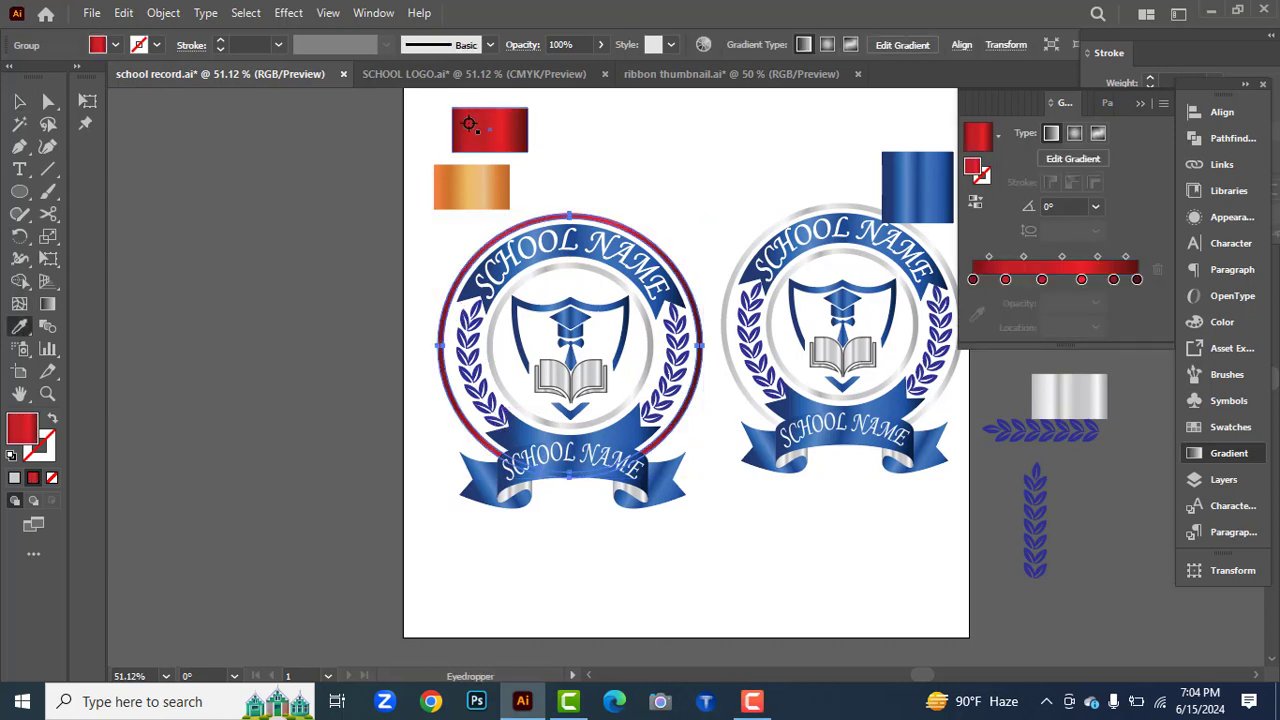
left_click(488, 350, "ctrl")
left_click(489, 129)
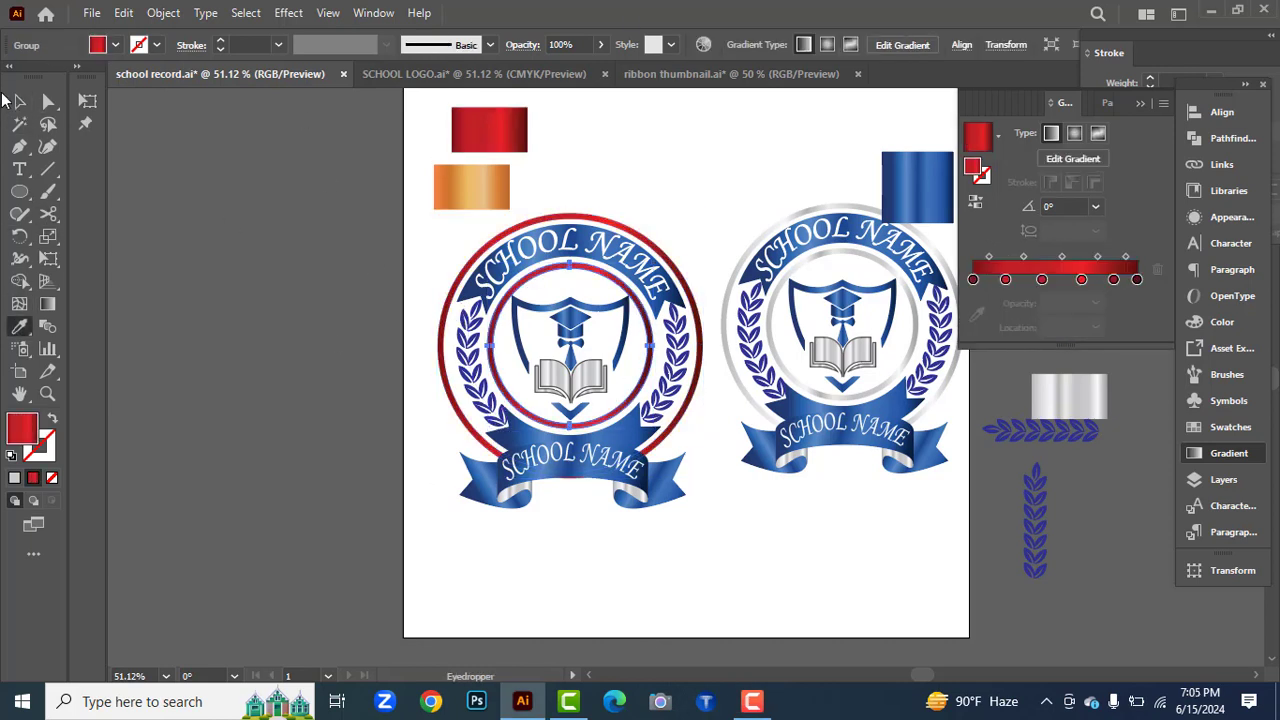
left_click(19, 101)
left_click(679, 555)
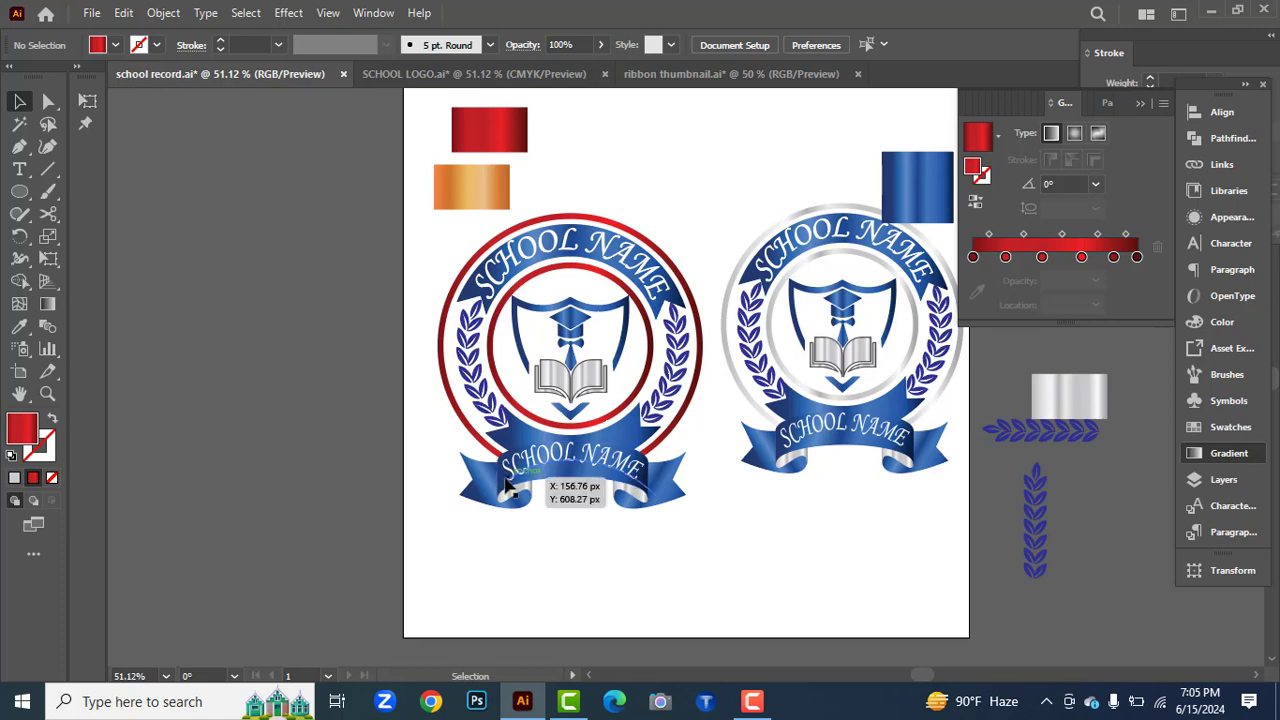
Ungroup the left logo's lower ribbon into separate text, front band and tail objects.
left_click(580, 477)
right_click(577, 475)
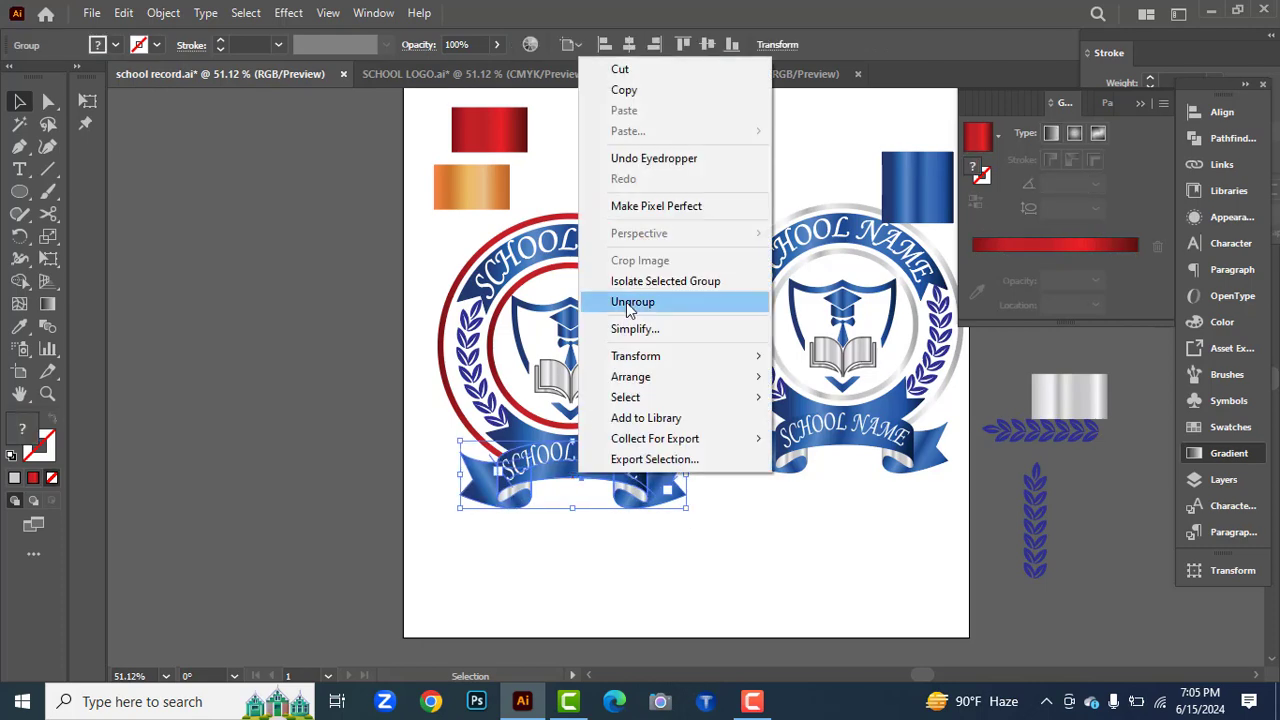
left_click(630, 302)
left_click(636, 532)
left_click(611, 476)
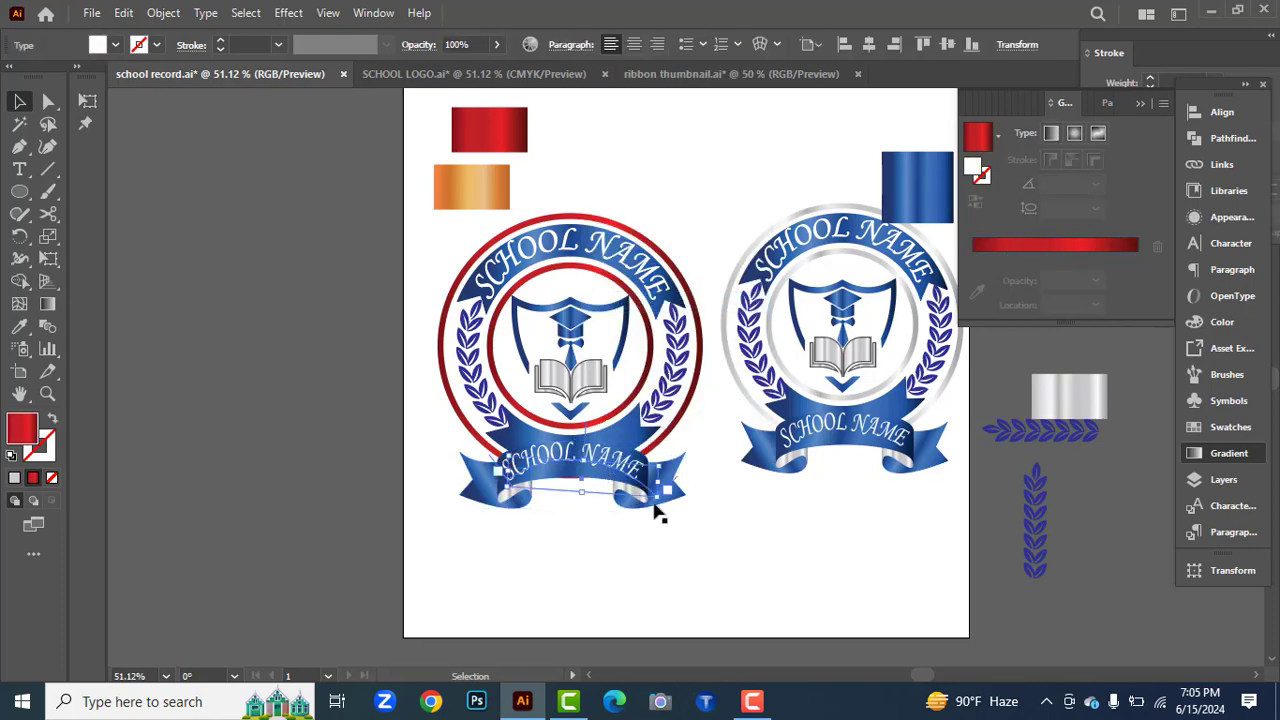
left_click(548, 531)
left_click(500, 484)
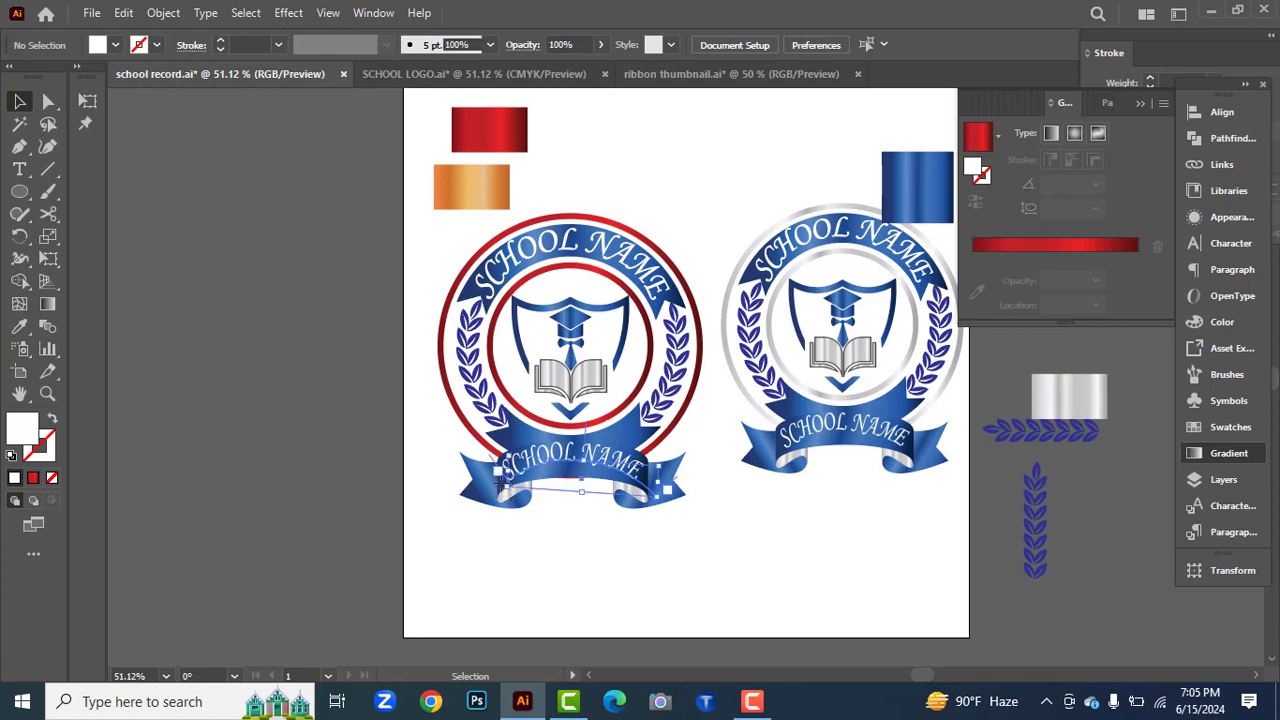
left_click(699, 558)
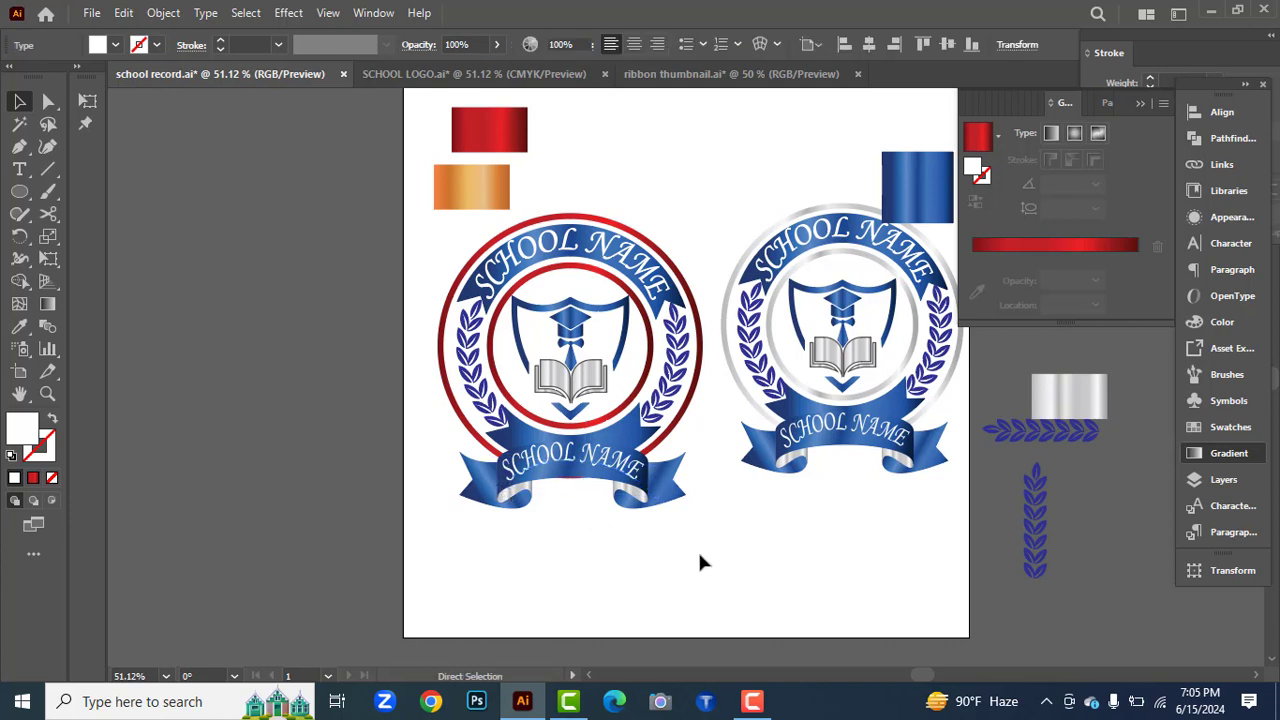
Fill the front band of the left logo's lower ribbon with the sampled red gradient.
left_click(588, 482)
left_click(19, 326)
left_click(470, 131)
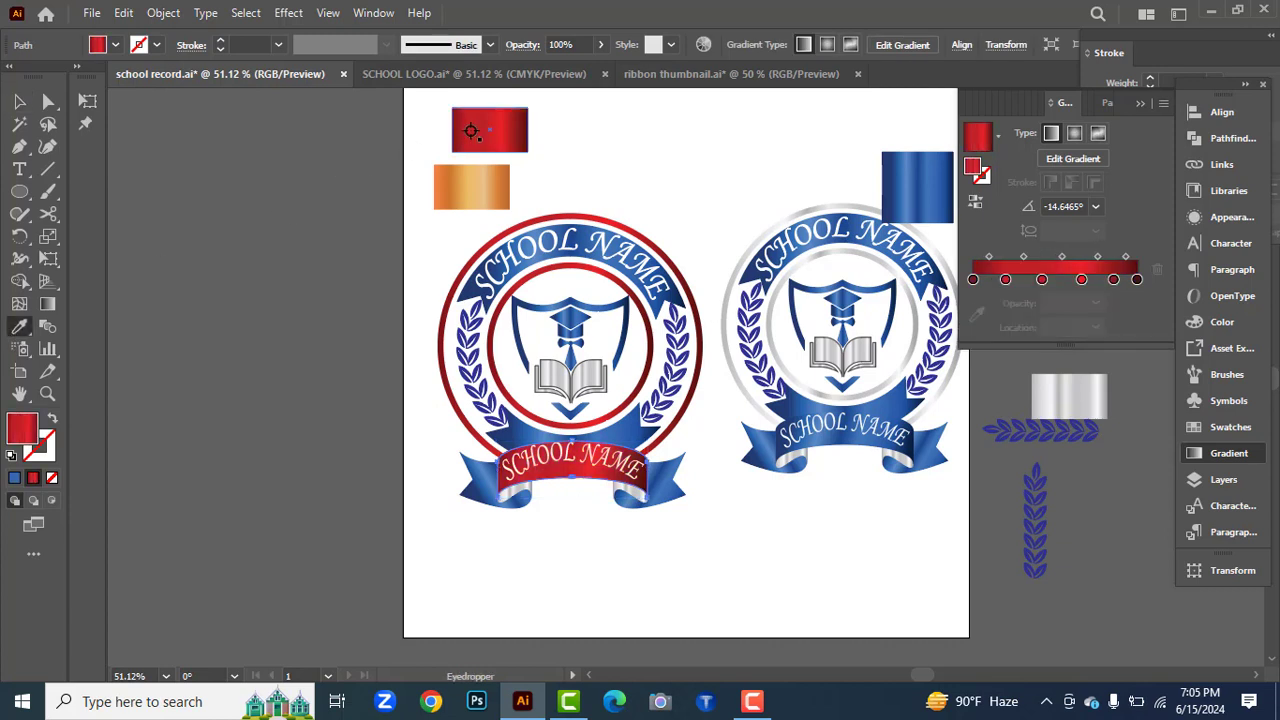
left_click(19, 101)
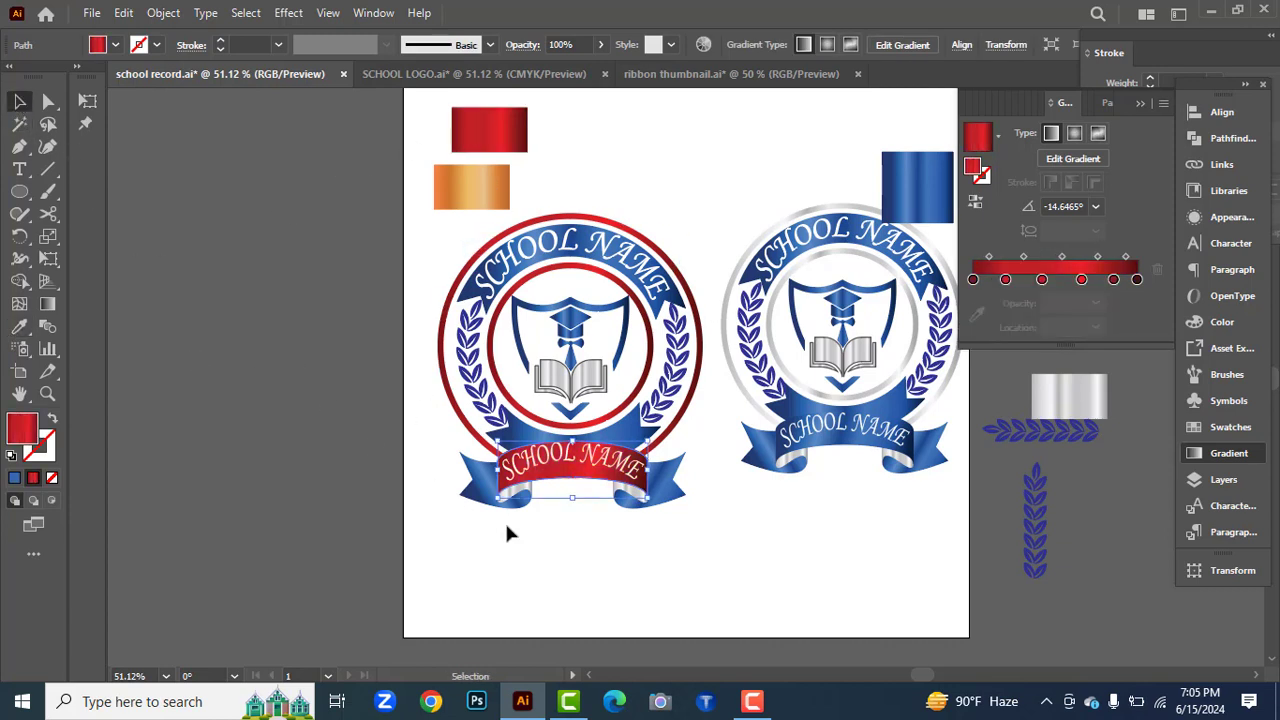
Fill both tails of the left logo's lower ribbon with the sampled red gradient.
left_click(488, 484)
left_click(660, 487, "shift")
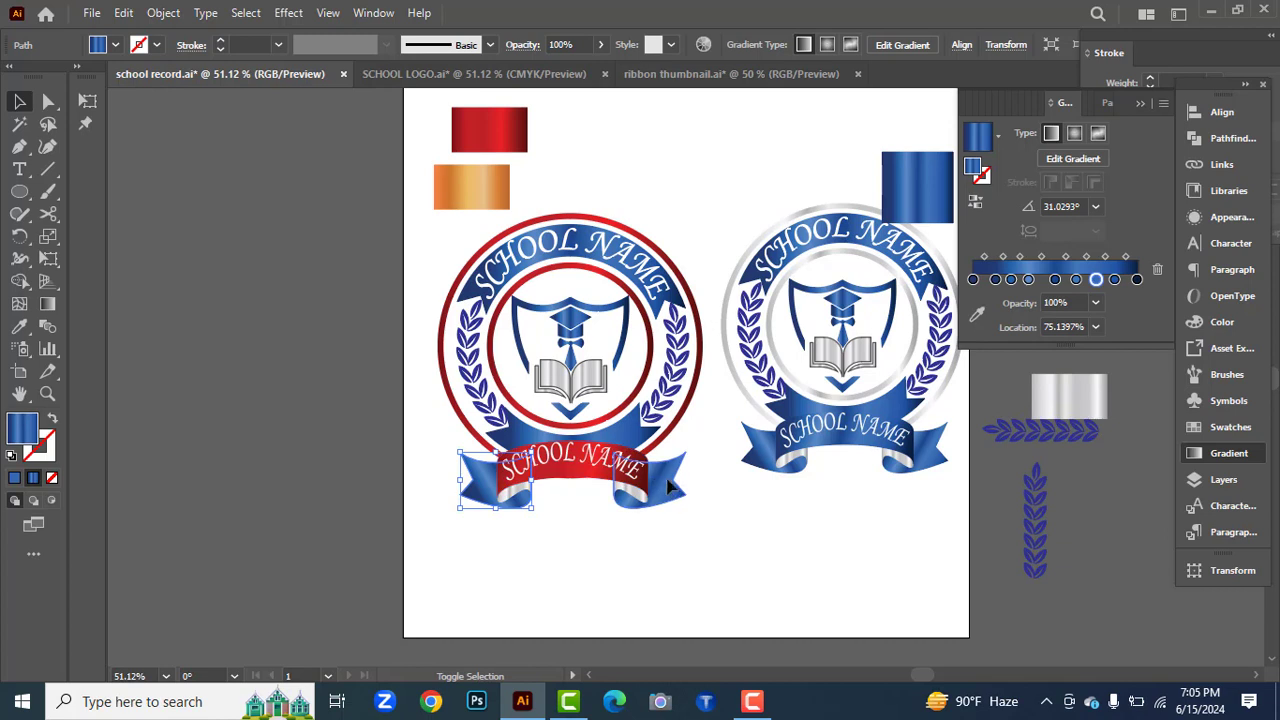
left_click(19, 326)
left_click(485, 133)
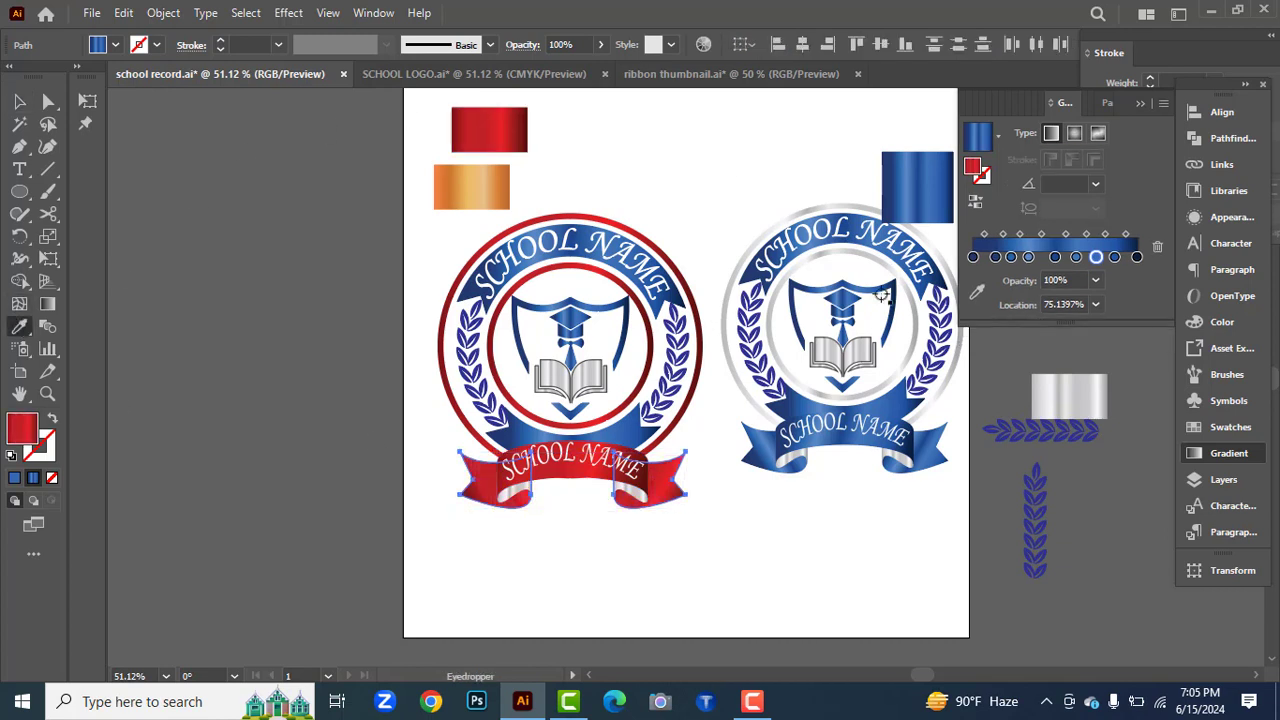
left_click(19, 101)
left_click(543, 556)
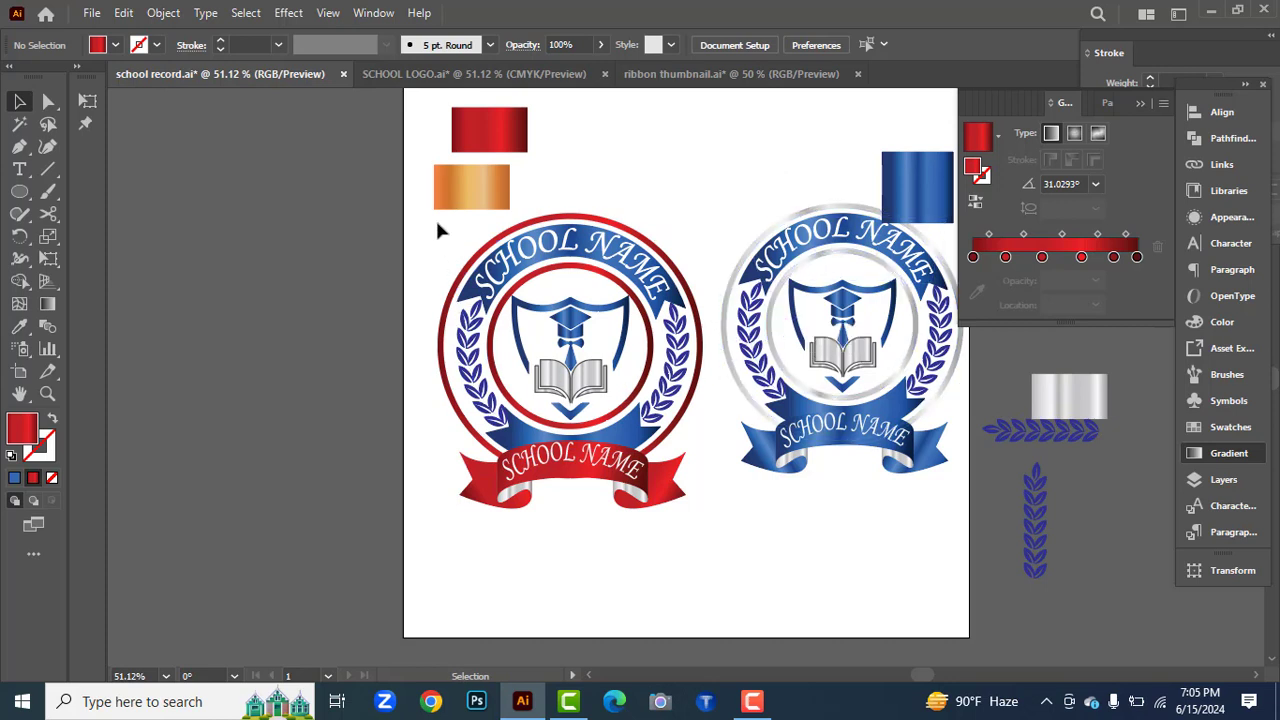
Group all parts of the left logo with the red rings and red lower ribbon.
left_click_drag(435, 217, 688, 530)
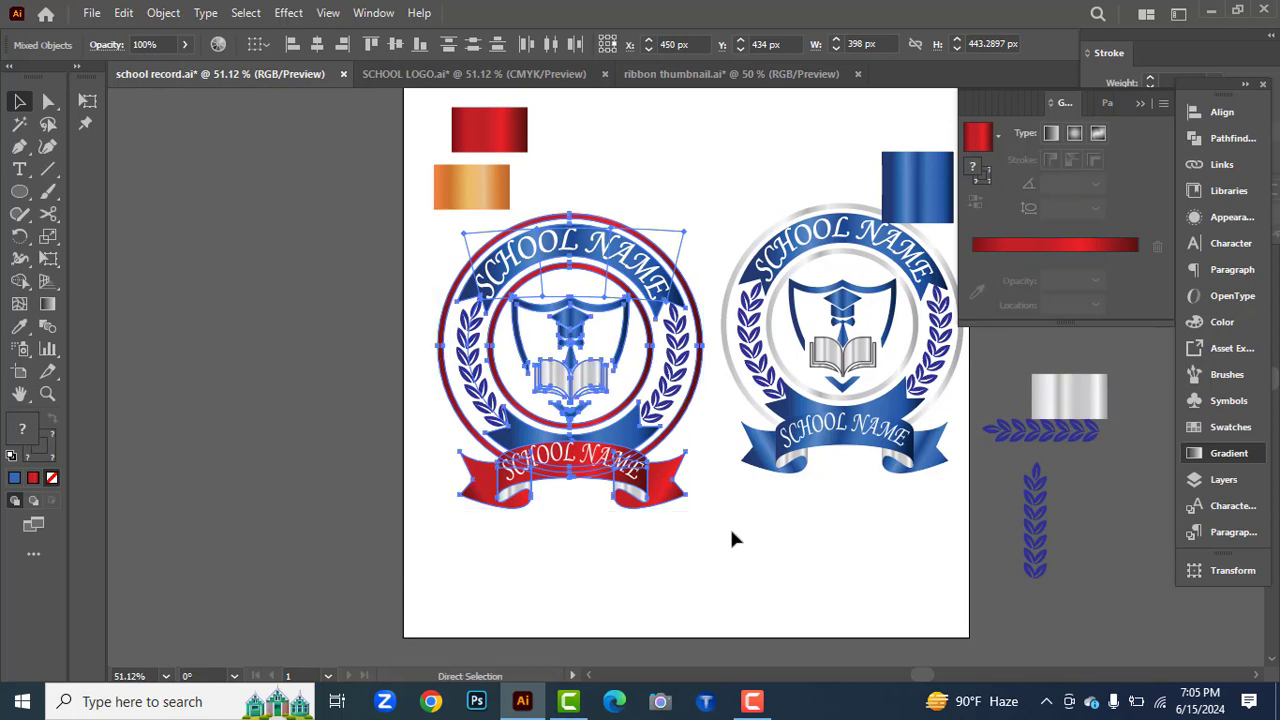
key("ctrl+g")
left_click(719, 530)
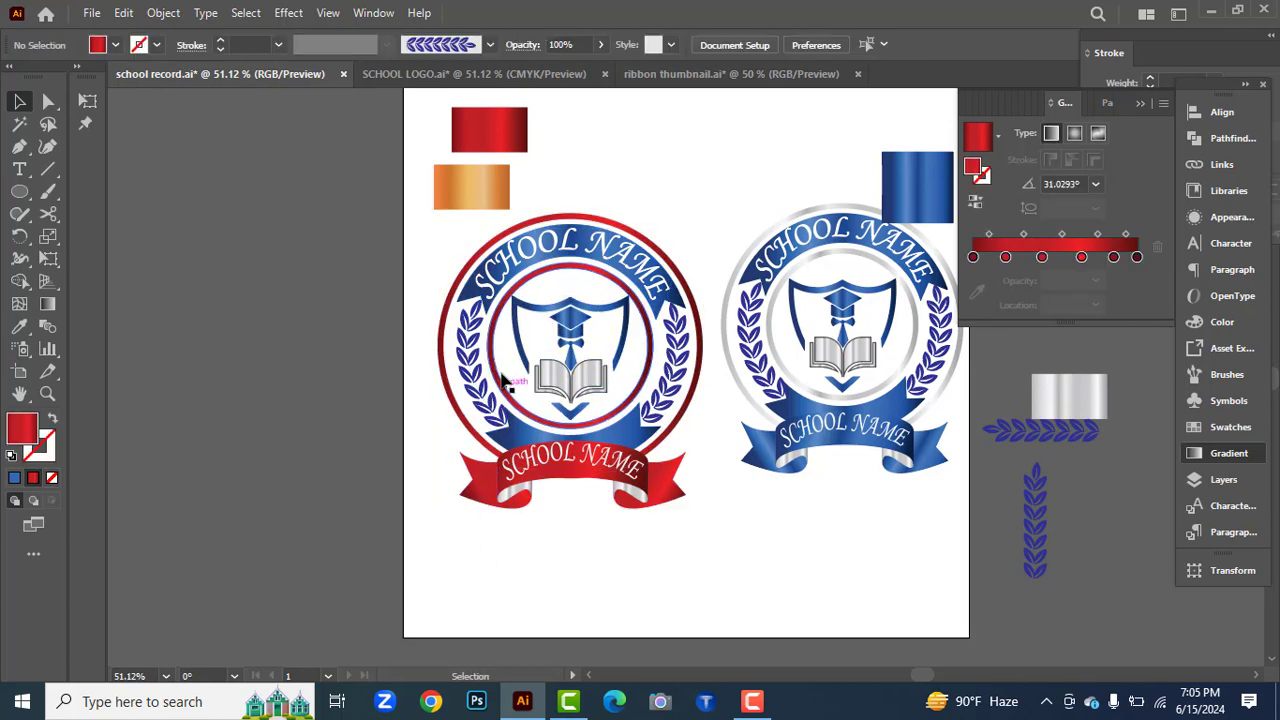
left_click_drag(449, 256, 622, 535)
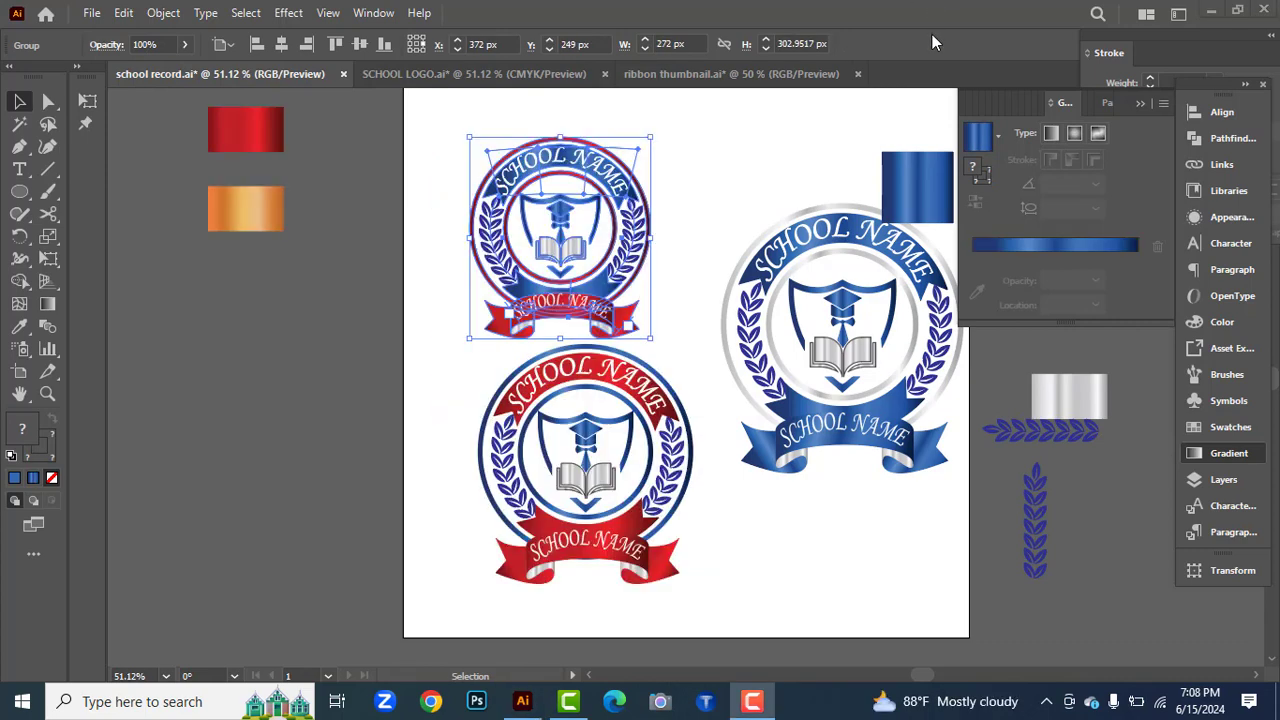
left_click(442, 199)
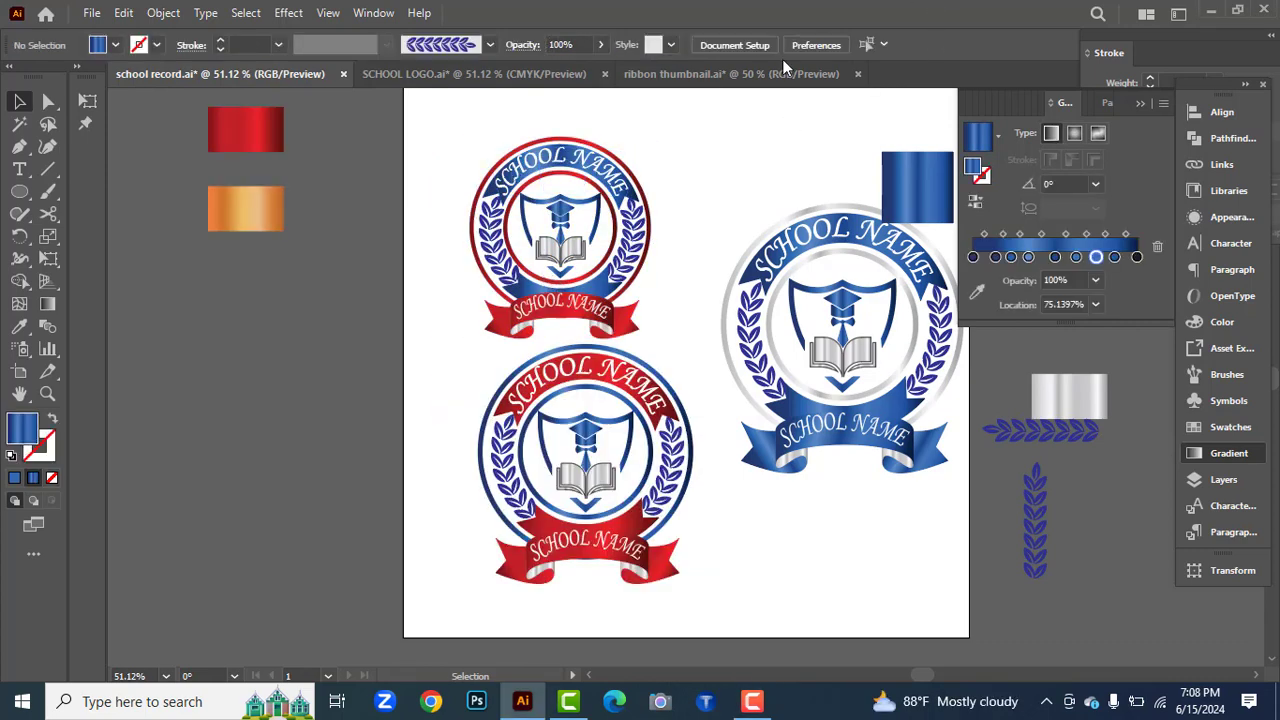